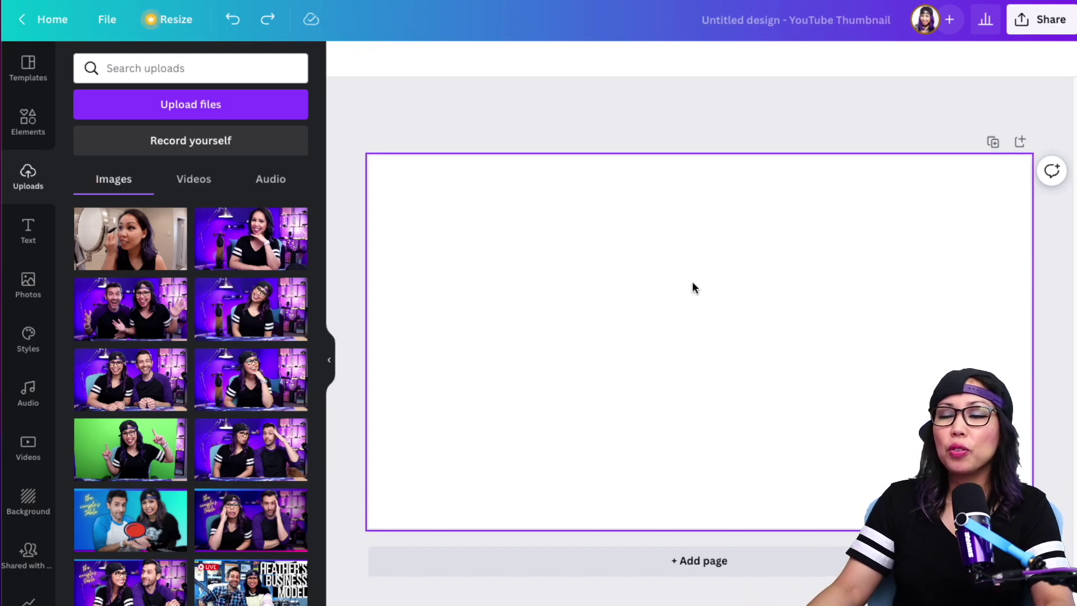
Add the uploaded photo of the smiling woman in the backwards cap to the page and remove its background
{"action": "left_click", "coordinate": [280, 306]}
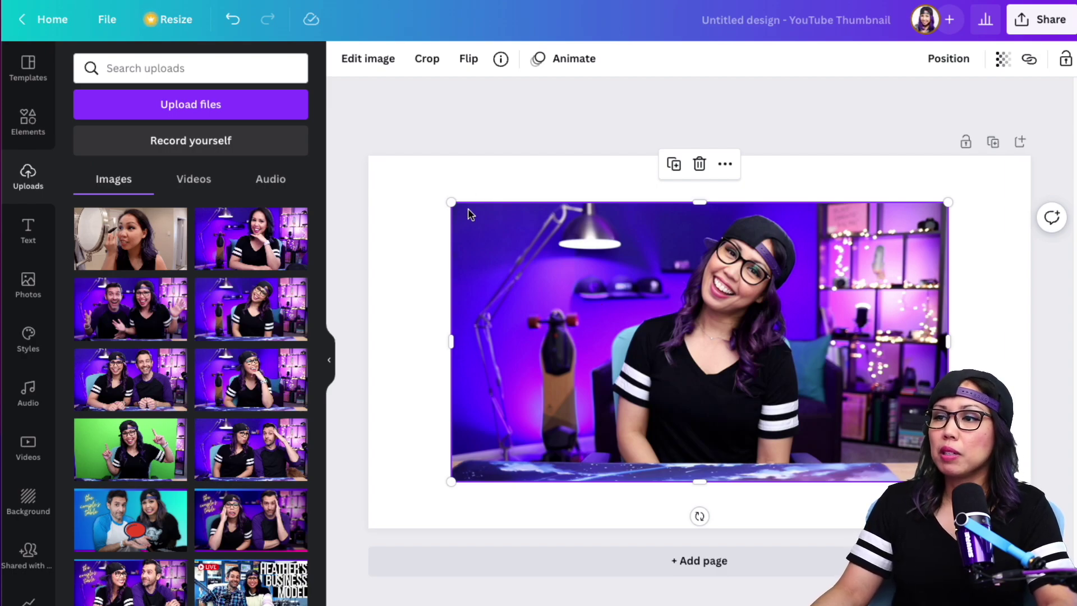
{"action": "left_click", "coordinate": [370, 61]}
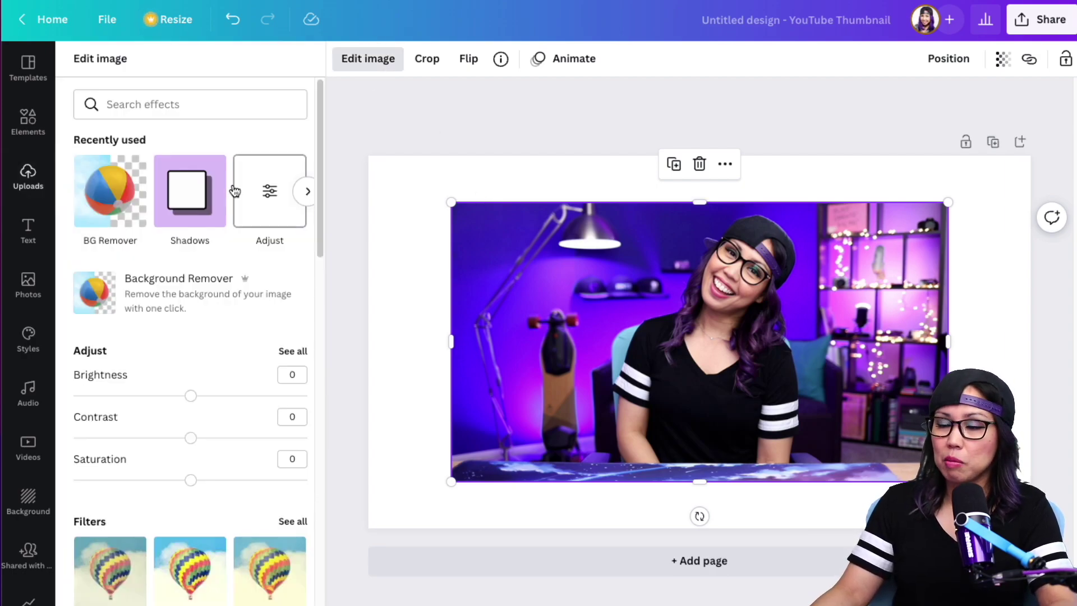
{"action": "left_click", "coordinate": [94, 197]}
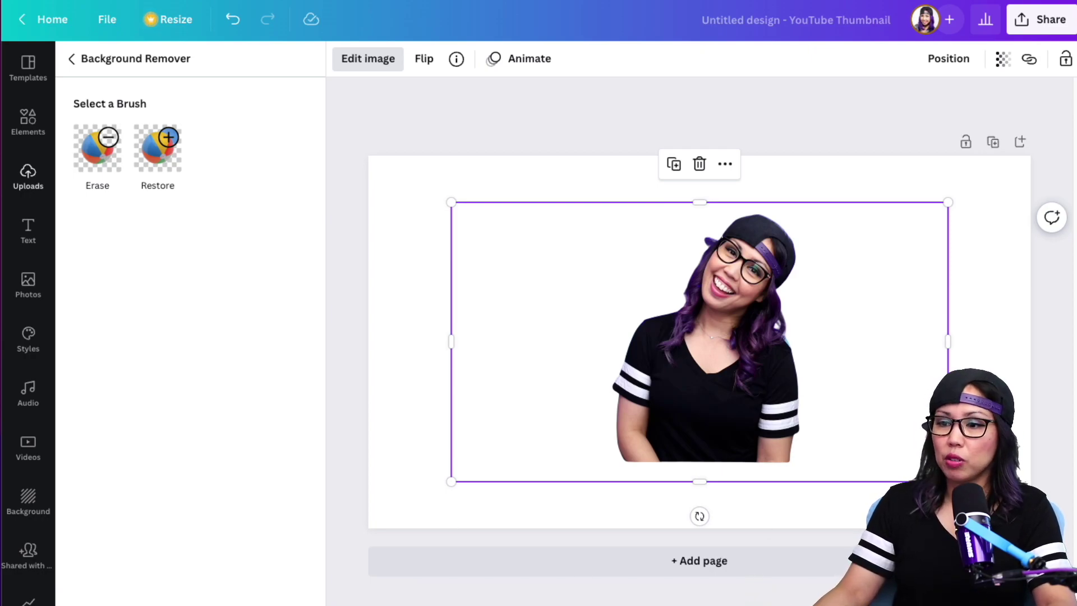
{"action": "key", "text": "Escape"}
{"action": "left_click", "coordinate": [415, 369]}
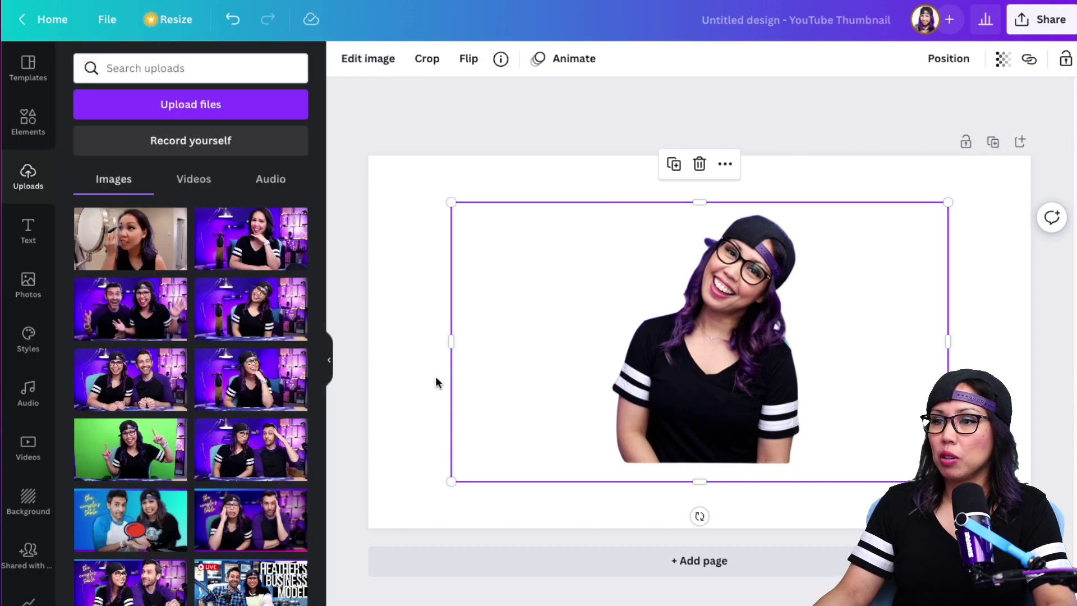
{"action": "left_click", "coordinate": [380, 354]}
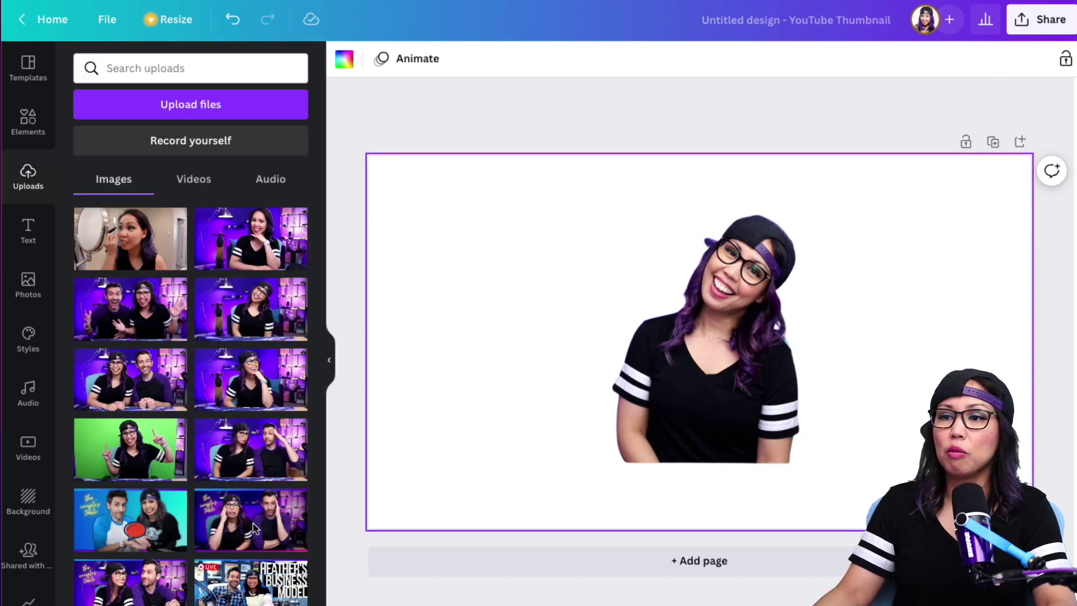
Add the empty studio photo from the Favs folder and send it backward behind the cutout portrait
{"action": "scroll", "coordinate": [28, 547], "scroll_direction": "down", "scroll_amount": 3}
{"action": "left_click", "coordinate": [28, 487]}
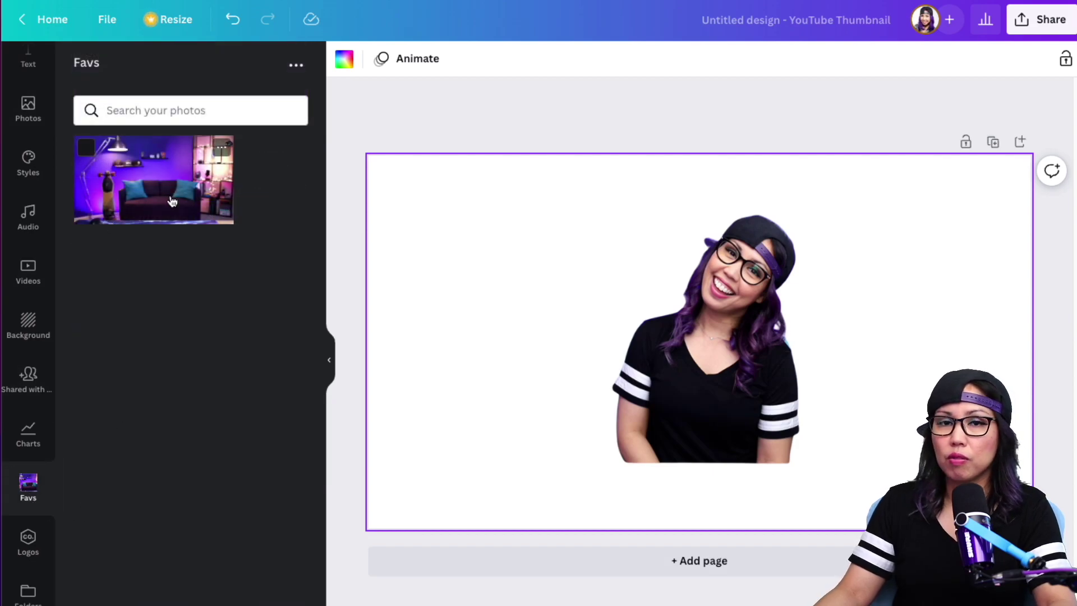
{"action": "left_click", "coordinate": [171, 200]}
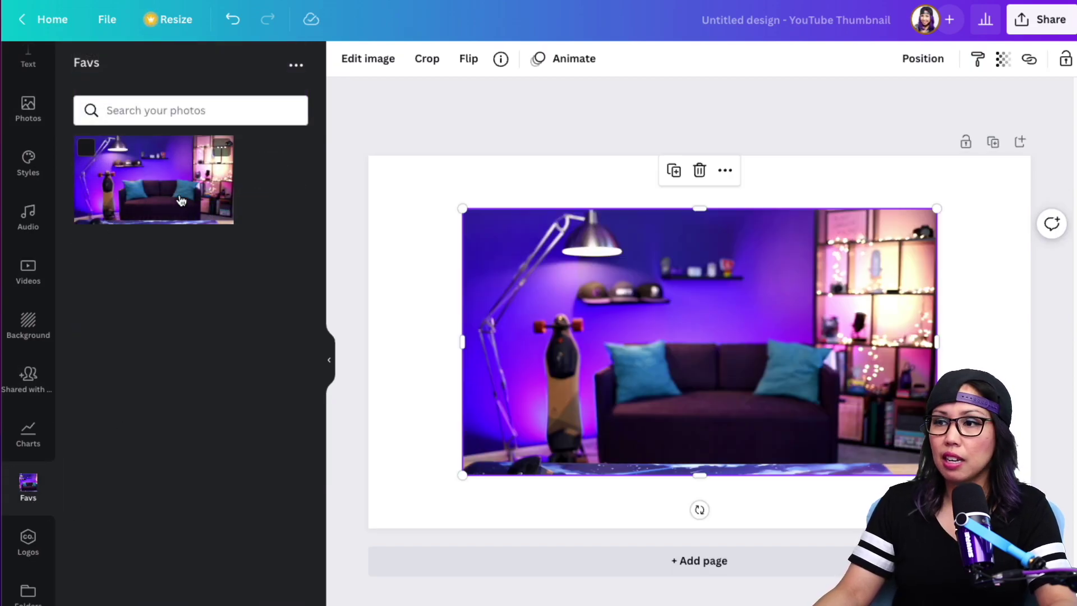
{"action": "right_click", "coordinate": [571, 270]}
{"action": "key", "text": "Escape"}
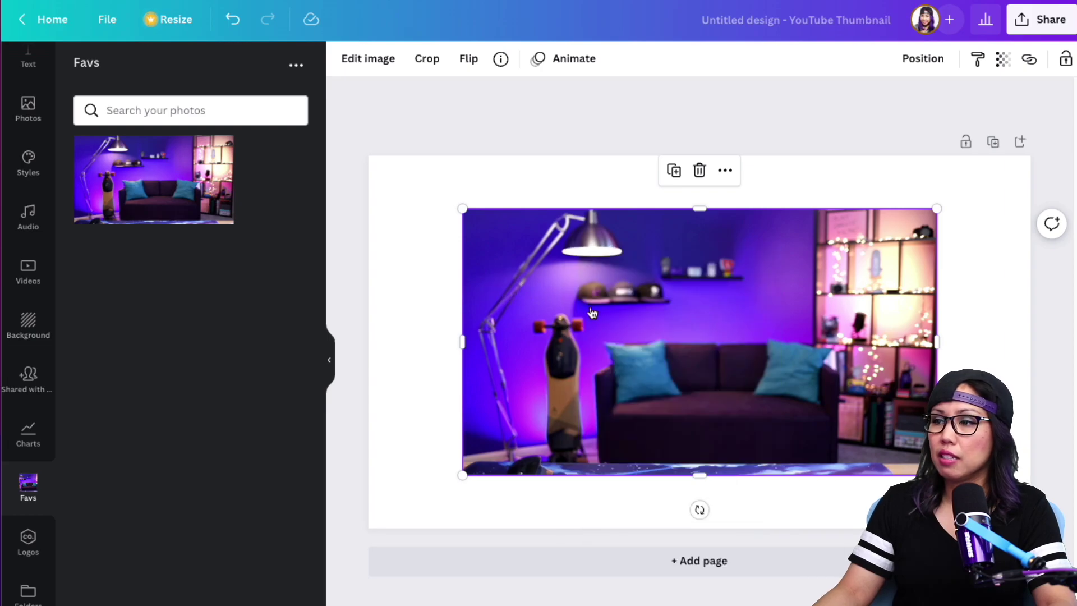
{"action": "right_click", "coordinate": [688, 297]}
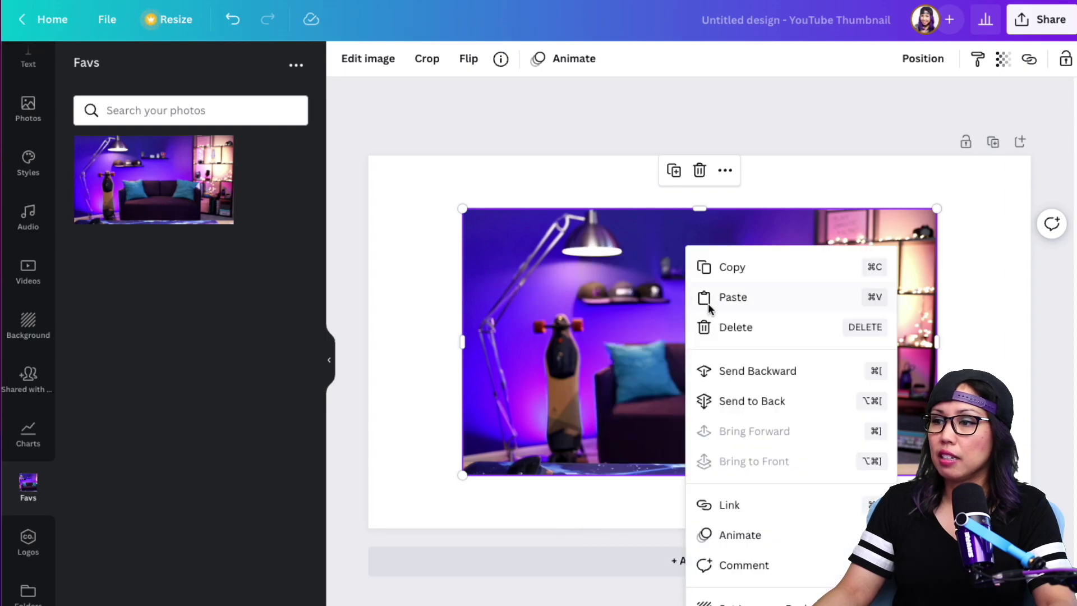
{"action": "left_click", "coordinate": [772, 371]}
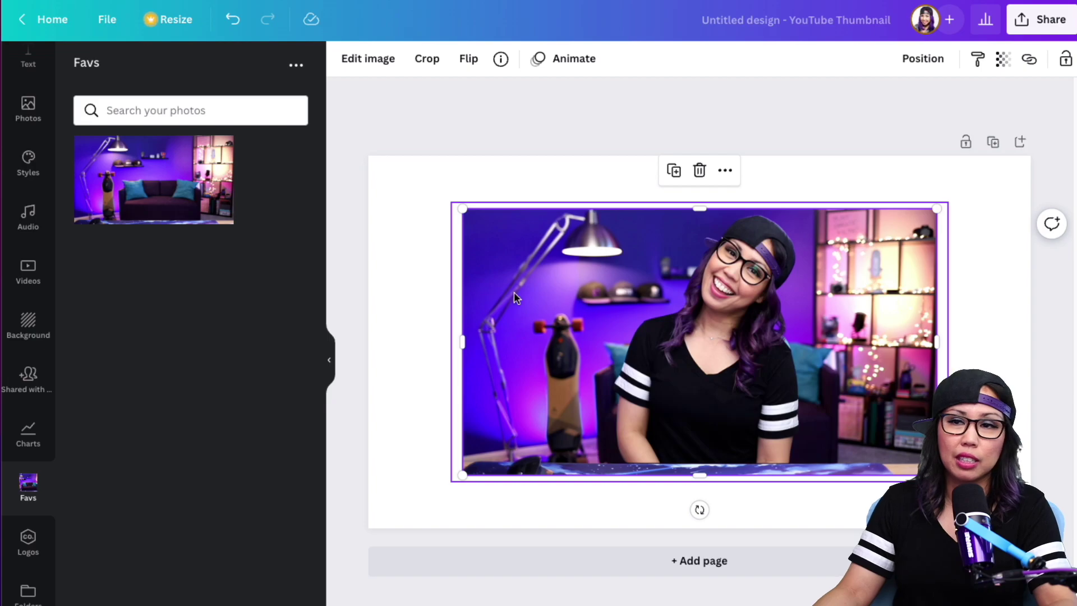
Enlarge the studio photo so it fills the whole page behind the cutout
{"action": "left_click_drag", "start_coordinate": [470, 236], "coordinate": [421, 192]}
{"action": "left_click", "coordinate": [430, 174]}
{"action": "left_click_drag", "start_coordinate": [937, 493], "coordinate": [1031, 549]}
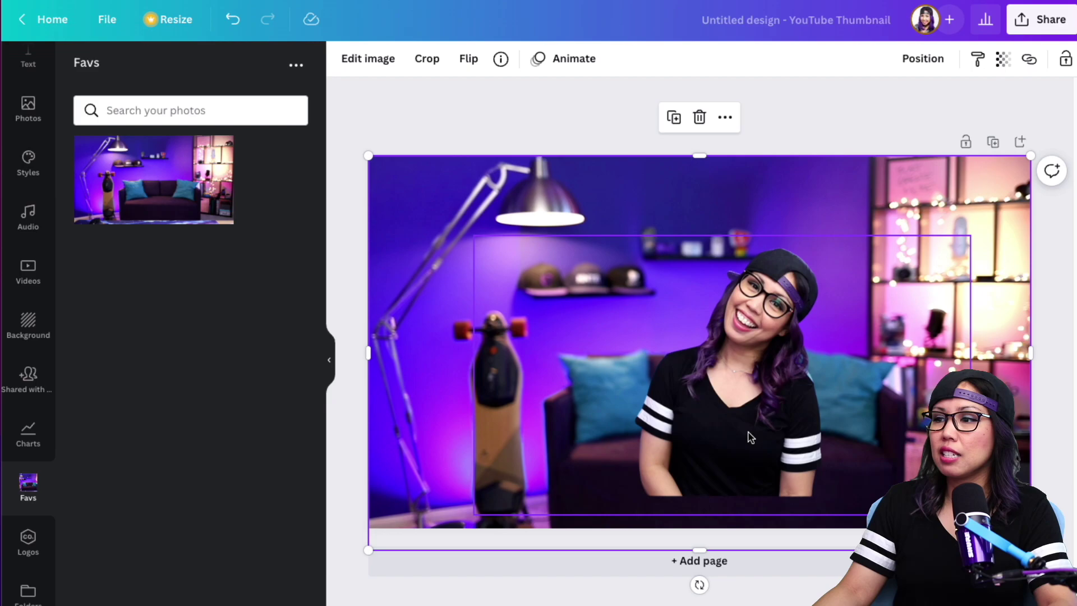
Enlarge the cutout portrait to about the page width and place it so the body runs off the page's lower edge
{"action": "left_click", "coordinate": [504, 258]}
{"action": "left_click_drag", "start_coordinate": [476, 237], "coordinate": [331, 152]}
{"action": "left_click_drag", "start_coordinate": [659, 336], "coordinate": [695, 372]}
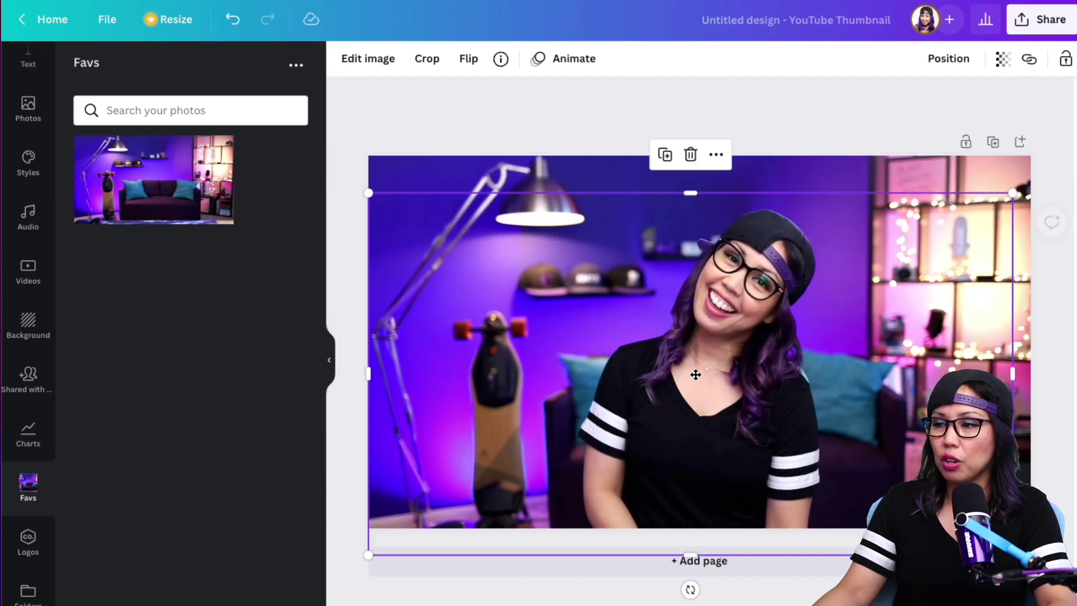
{"action": "left_click_drag", "start_coordinate": [1009, 197], "coordinate": [1025, 162]}
{"action": "left_click_drag", "start_coordinate": [775, 308], "coordinate": [780, 325]}
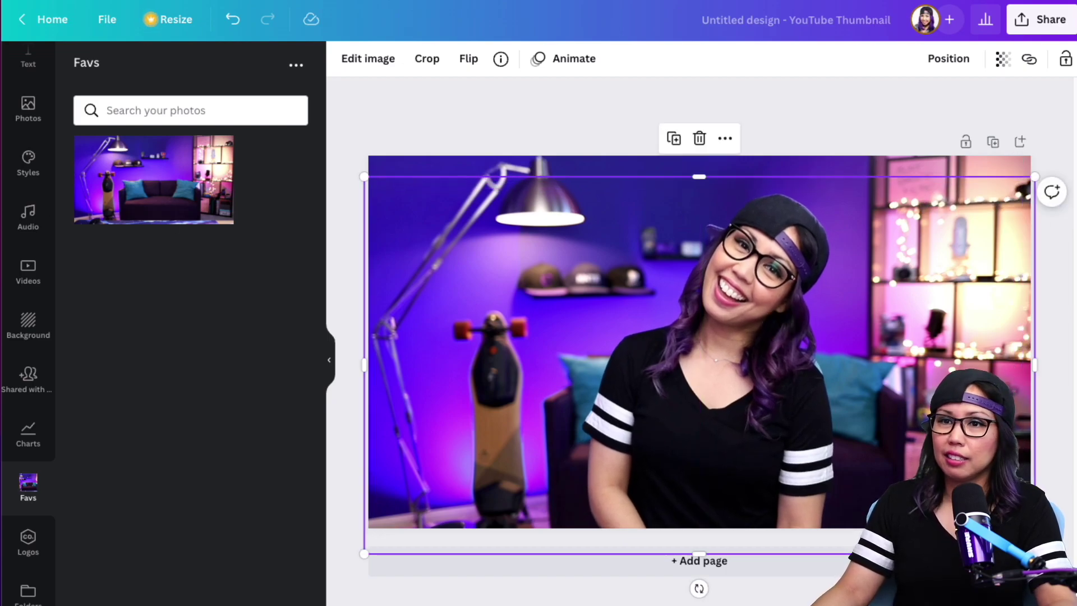
{"action": "scroll", "coordinate": [28, 141], "scroll_direction": "up", "scroll_amount": 3}
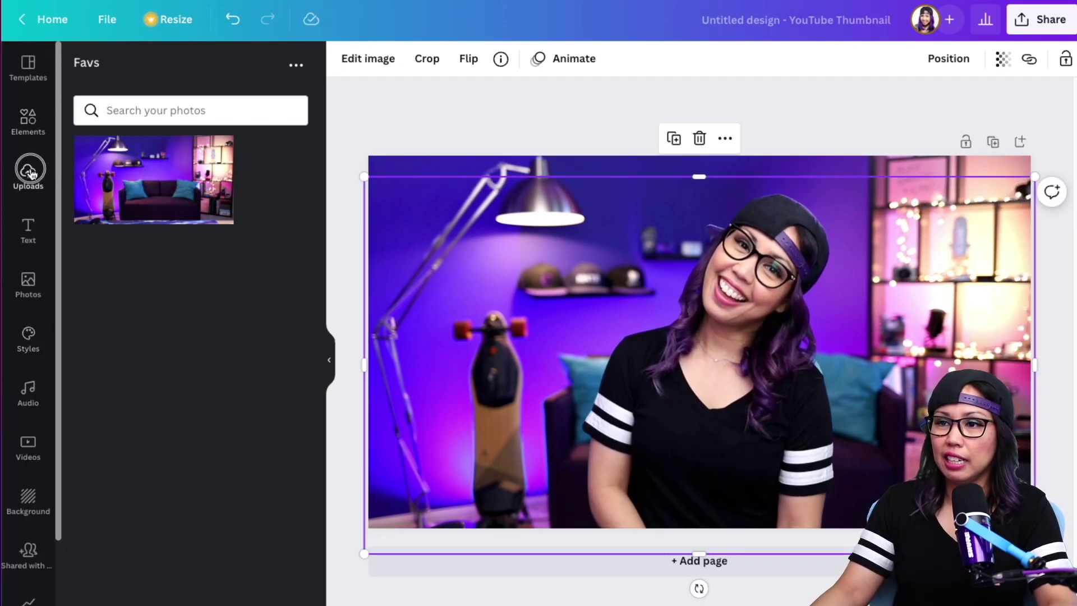
{"action": "left_click", "coordinate": [29, 171]}
{"action": "left_click", "coordinate": [598, 144]}
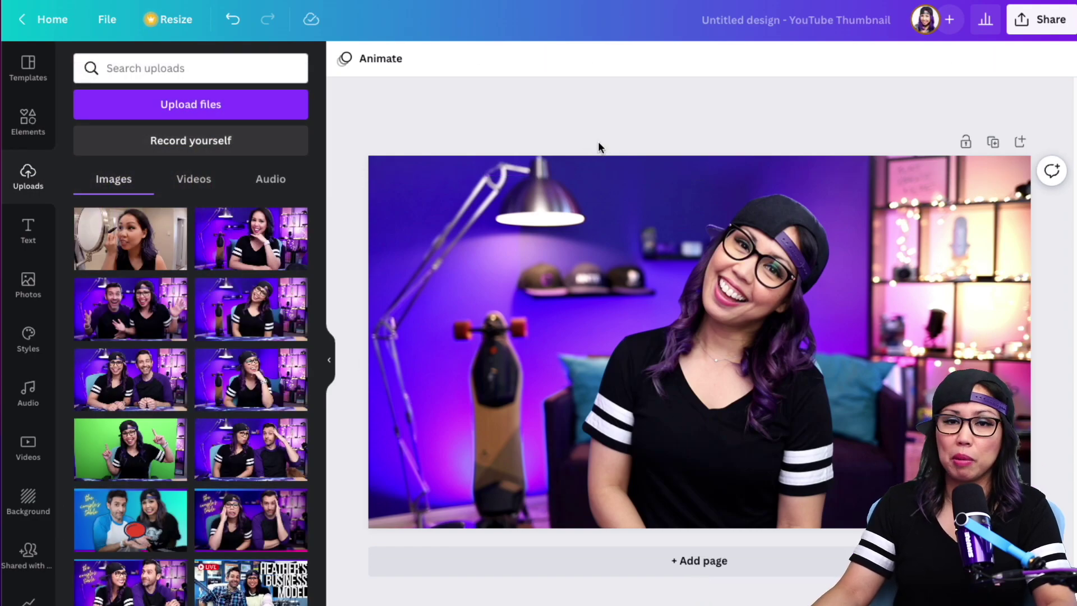
Set the studio background photo's brightness to -28
{"action": "left_click", "coordinate": [595, 175]}
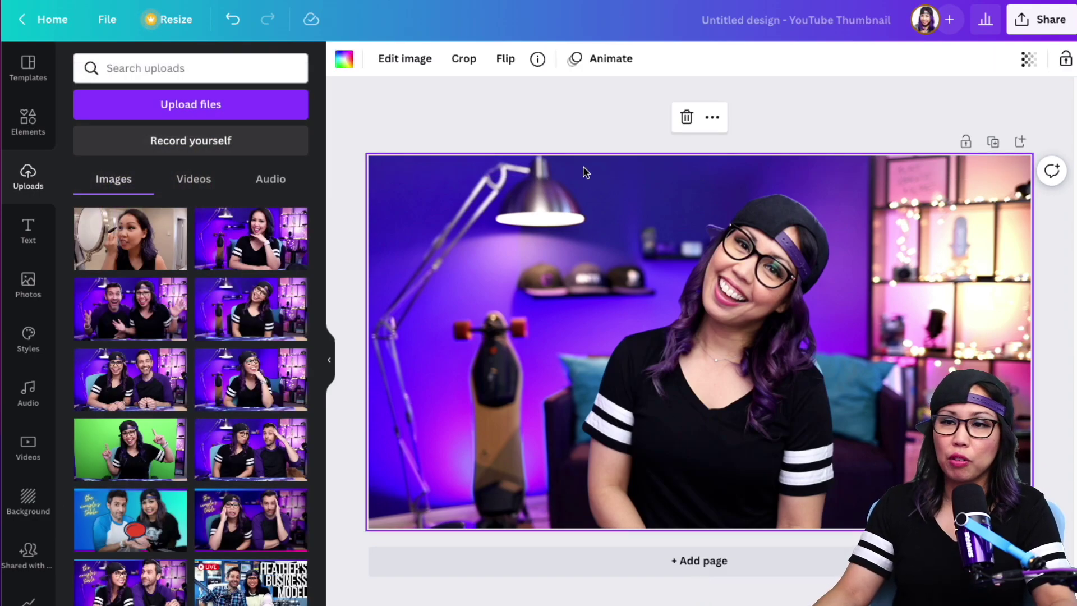
{"action": "left_click", "coordinate": [390, 66]}
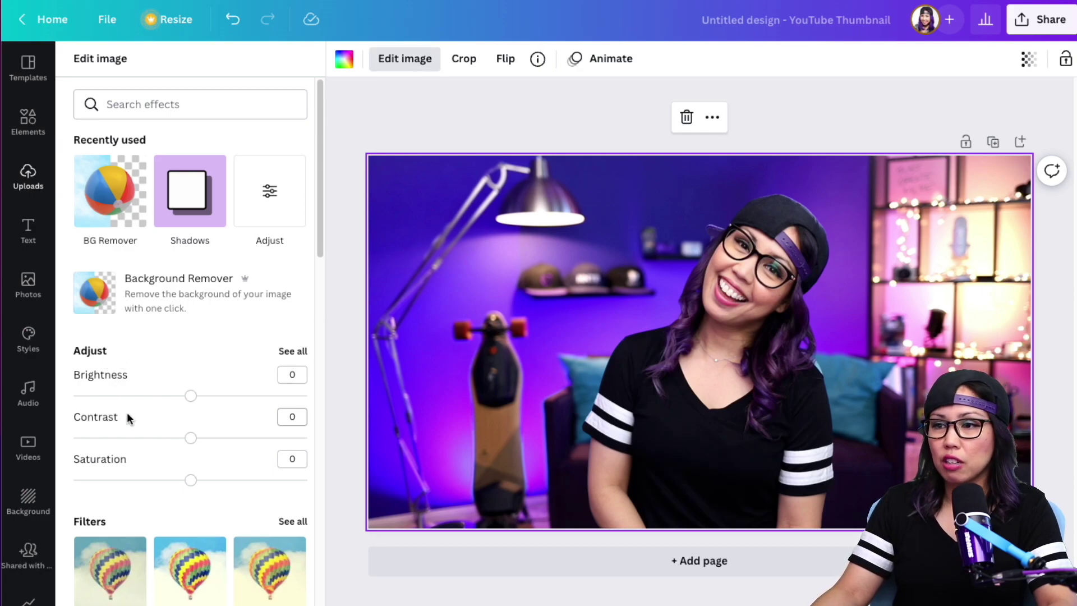
{"action": "left_click", "coordinate": [284, 353]}
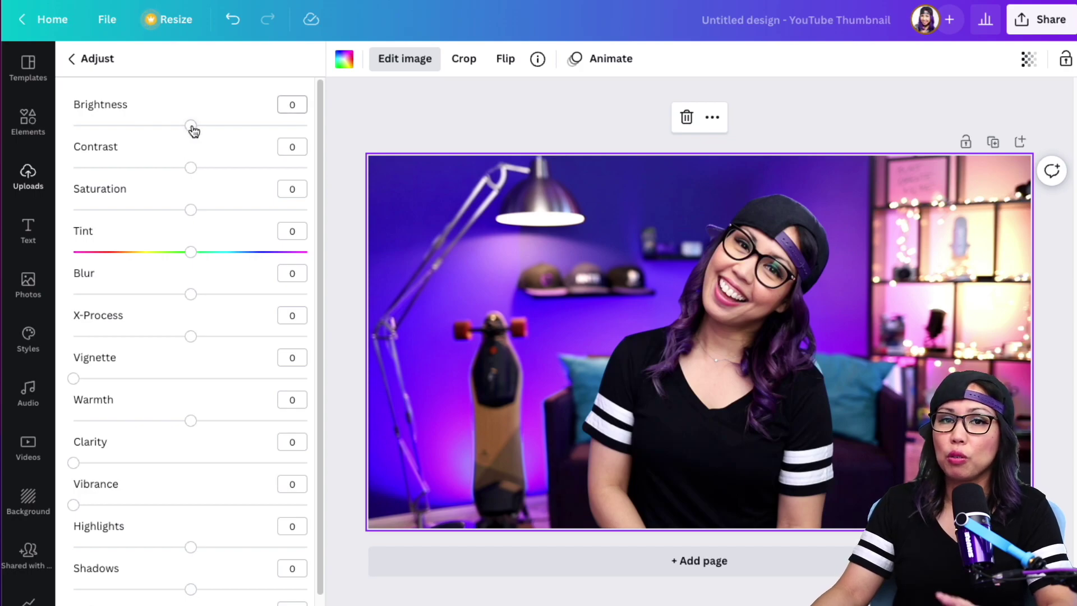
{"action": "left_click_drag", "start_coordinate": [188, 129], "coordinate": [158, 130]}
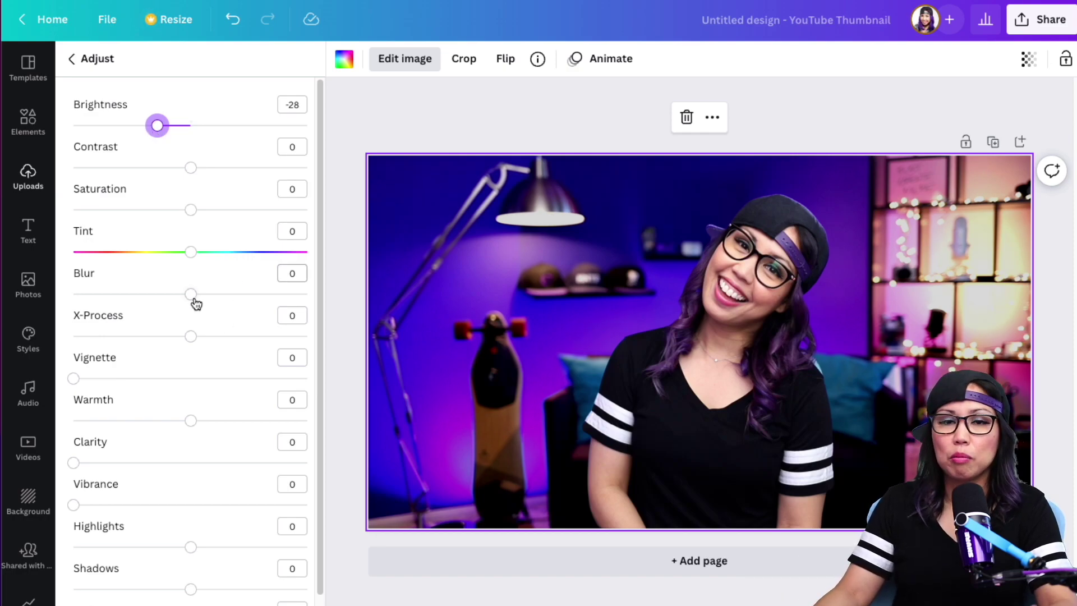
Set the studio background photo's blur to 8 and its vignette to 86
{"action": "left_click_drag", "start_coordinate": [195, 301], "coordinate": [200, 301]}
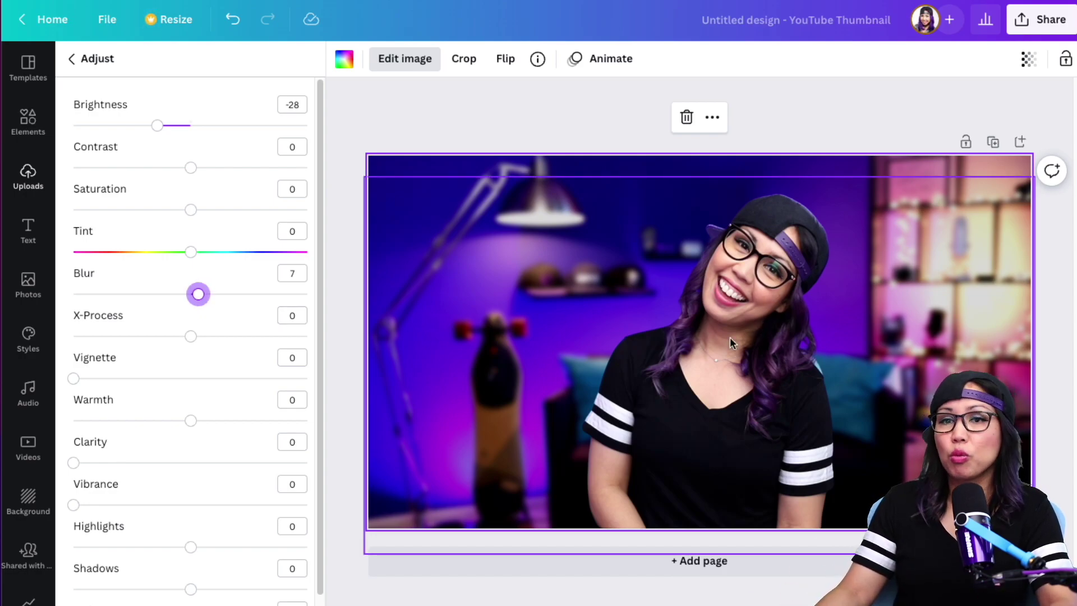
{"action": "left_click_drag", "start_coordinate": [197, 303], "coordinate": [201, 301]}
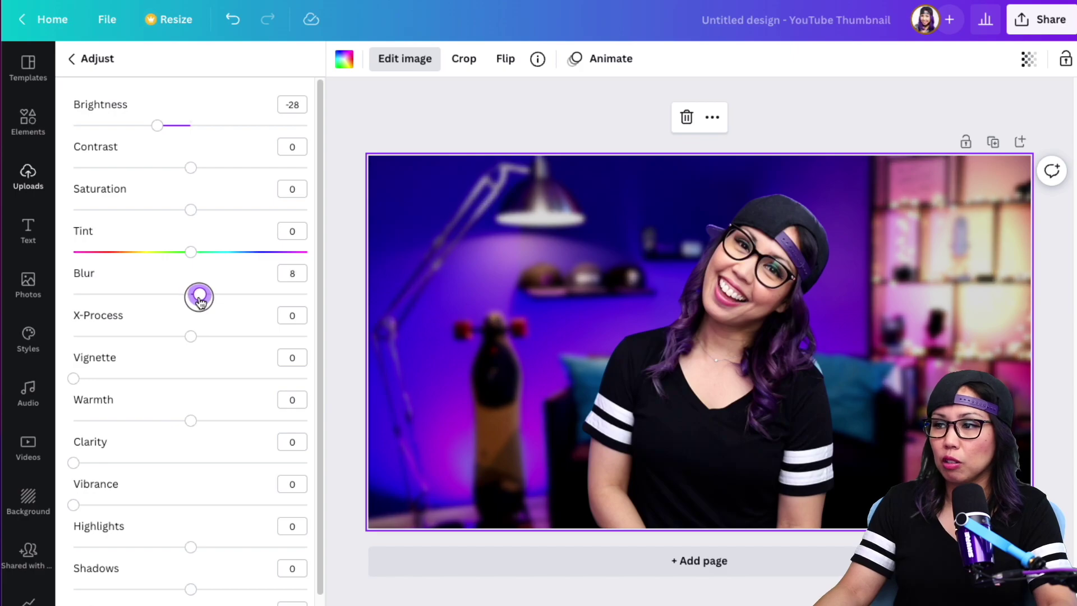
{"action": "left_click_drag", "start_coordinate": [74, 380], "coordinate": [273, 391]}
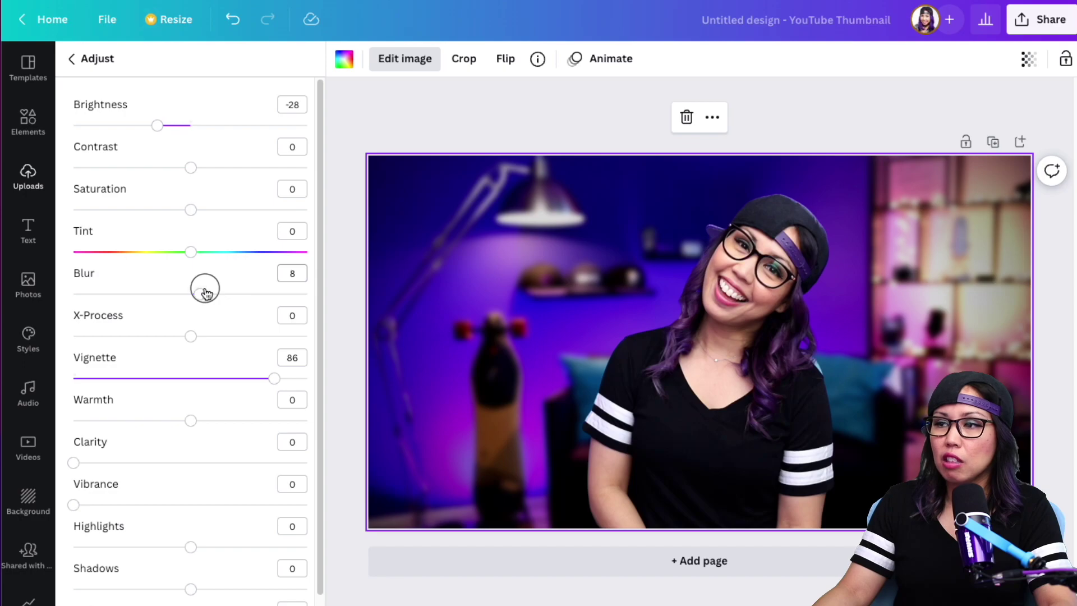
{"action": "left_click", "coordinate": [764, 125]}
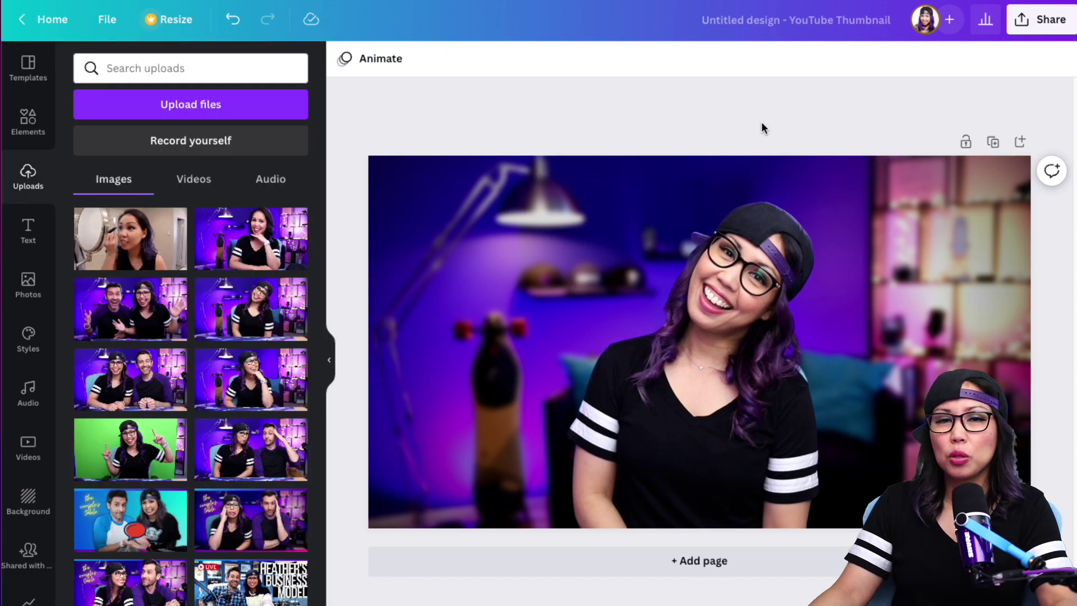
Duplicate the page and replace the copy's contents with the original uploaded photo at full-page size for comparison
{"action": "left_click", "coordinate": [993, 142]}
{"action": "left_click", "coordinate": [665, 394]}
{"action": "key", "text": "Delete"}
{"action": "key", "text": "Delete"}
{"action": "left_click_drag", "start_coordinate": [232, 307], "coordinate": [534, 320]}
{"action": "left_click_drag", "start_coordinate": [865, 470], "coordinate": [1030, 563]}
{"action": "left_click", "coordinate": [1063, 442]}
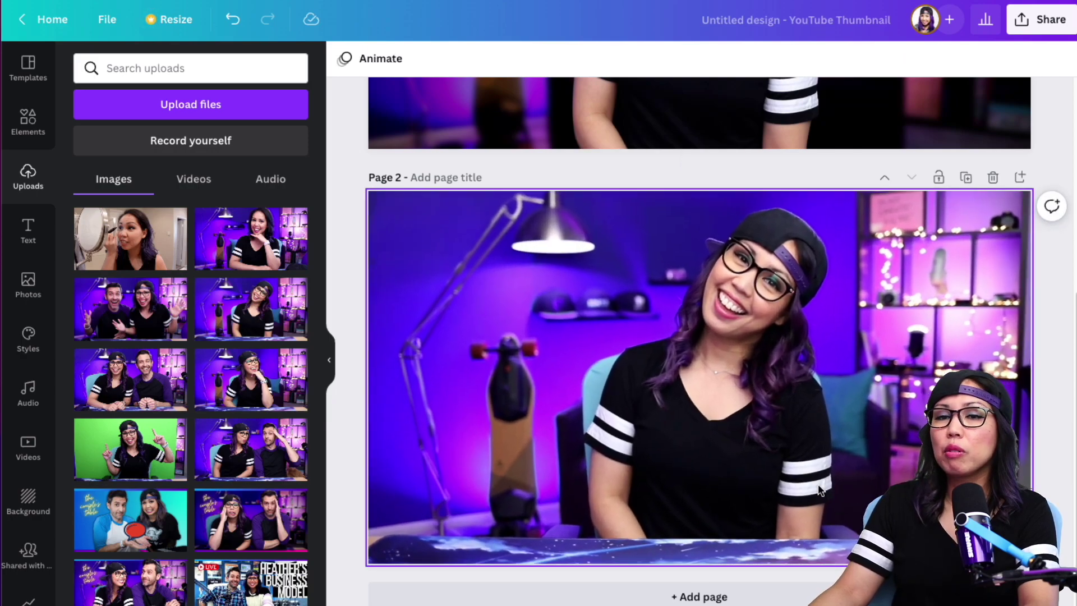
{"action": "scroll", "coordinate": [766, 473], "scroll_direction": "up", "scroll_amount": 6}
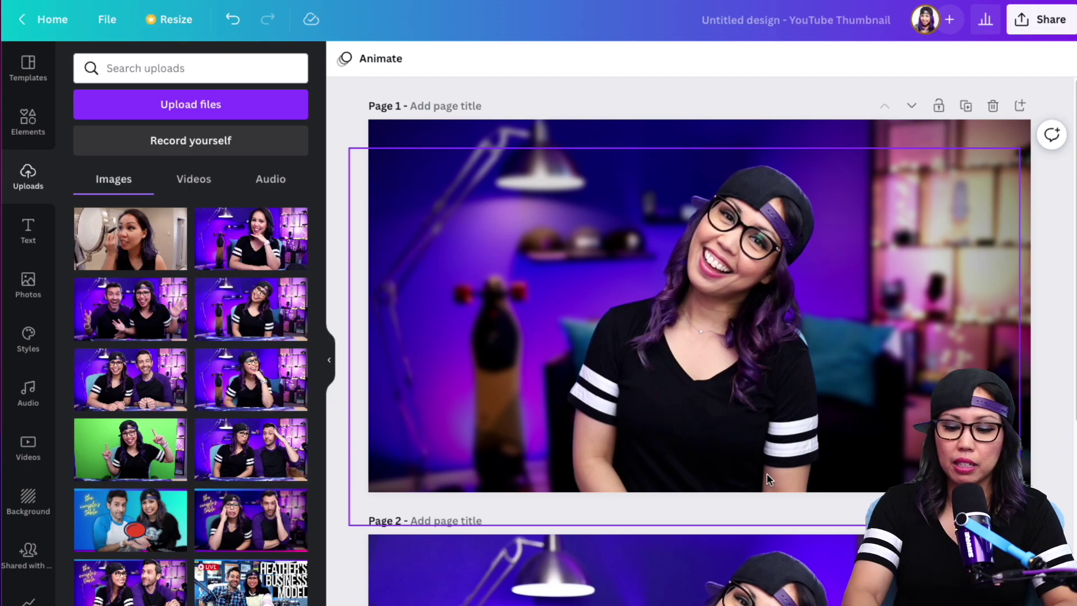
{"action": "scroll", "coordinate": [767, 473], "scroll_direction": "down", "scroll_amount": 5}
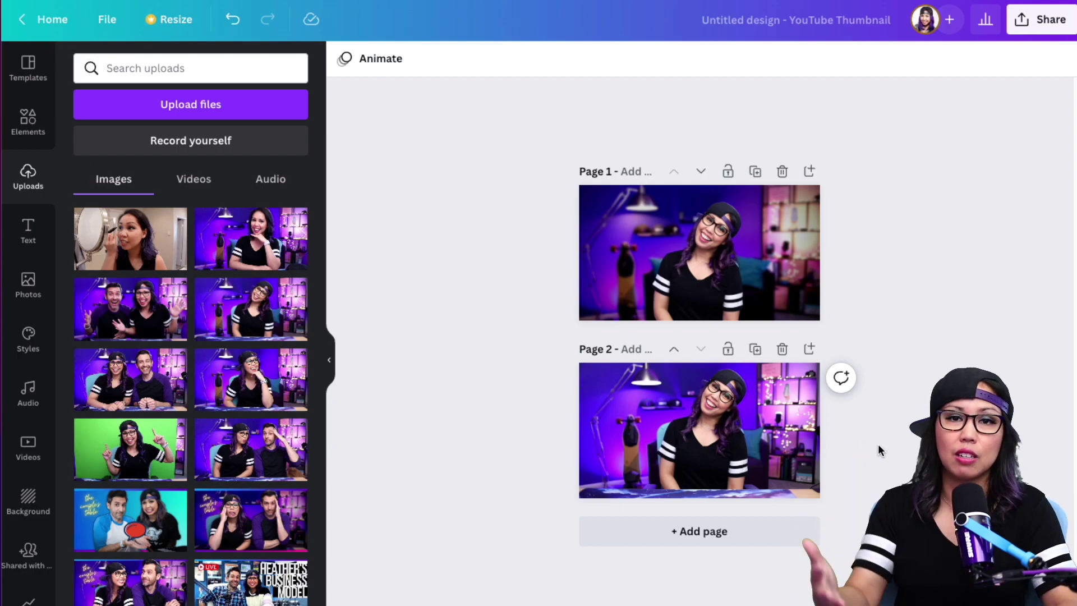
{"action": "key", "text": "ctrl+0"}
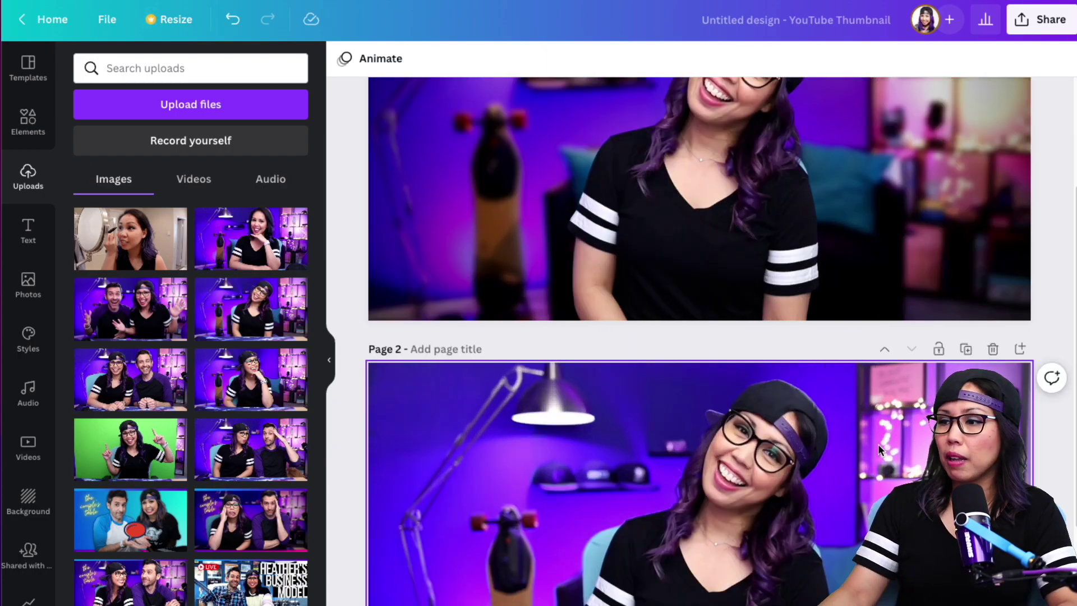
Duplicate the first page, lower the cutout on the copy, and replace its studio background with the recently used purple-and-pink bokeh background
{"action": "left_click", "coordinate": [766, 539]}
{"action": "scroll", "coordinate": [766, 539], "scroll_direction": "up", "scroll_amount": 3}
{"action": "scroll", "coordinate": [967, 100], "scroll_direction": "down", "scroll_amount": 5}
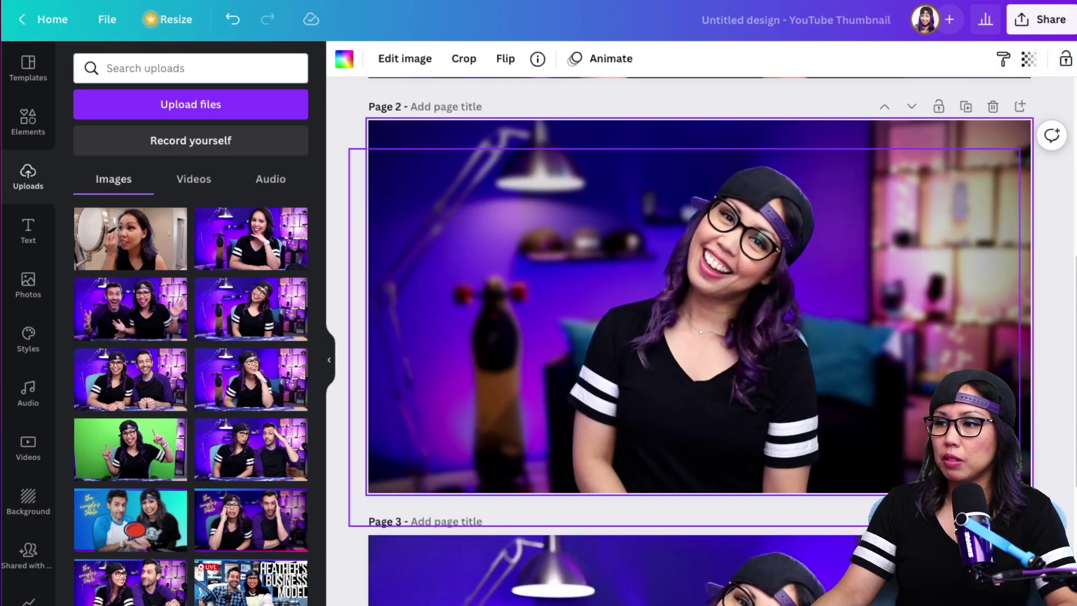
{"action": "left_click_drag", "start_coordinate": [560, 240], "coordinate": [689, 362]}
{"action": "key", "text": "Delete"}
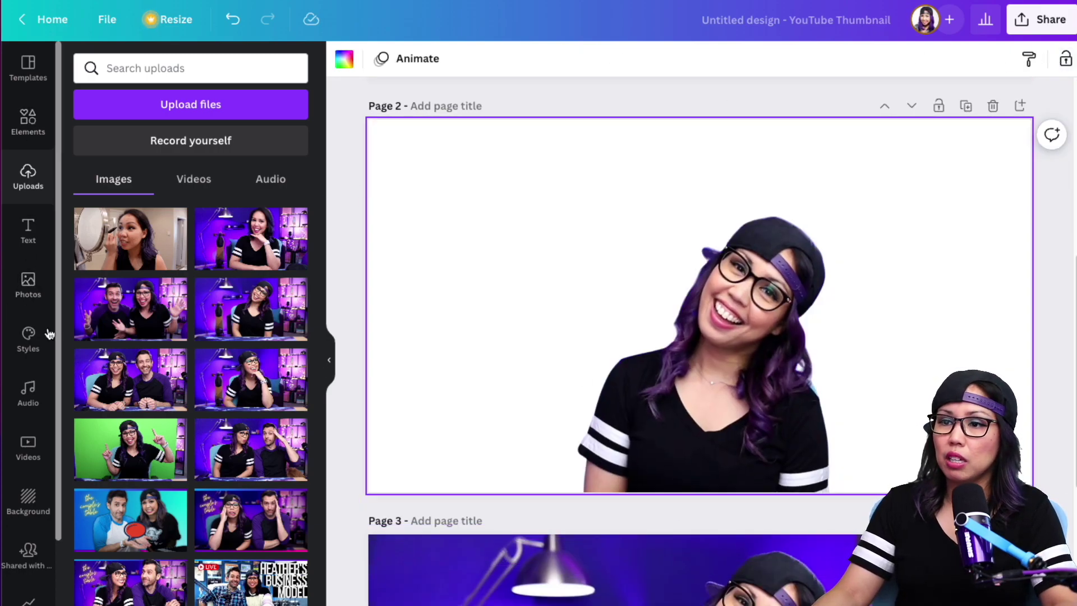
{"action": "left_click", "coordinate": [28, 499]}
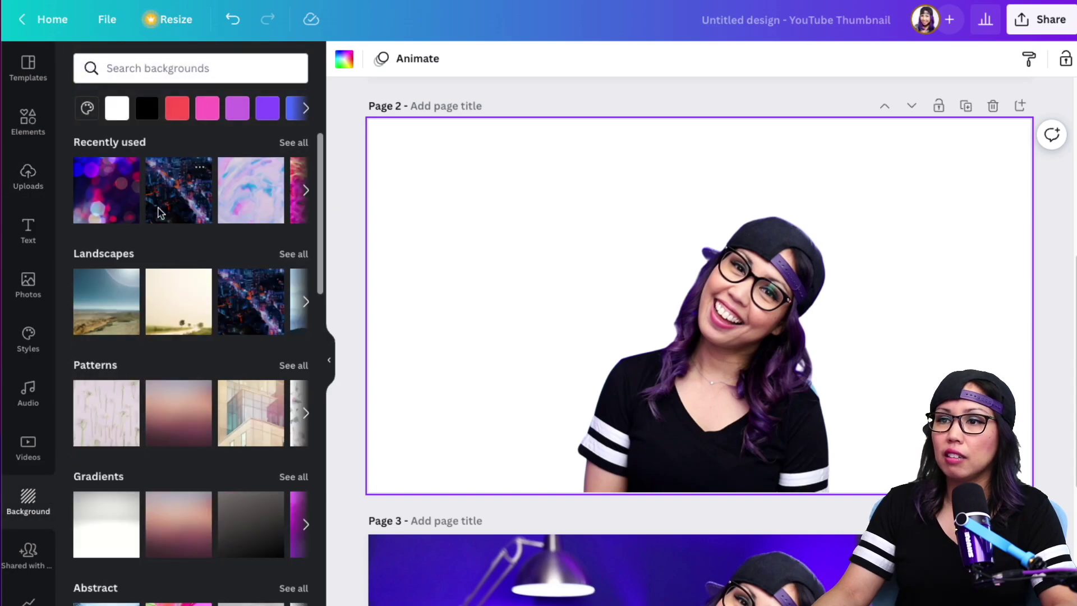
{"action": "left_click", "coordinate": [106, 189]}
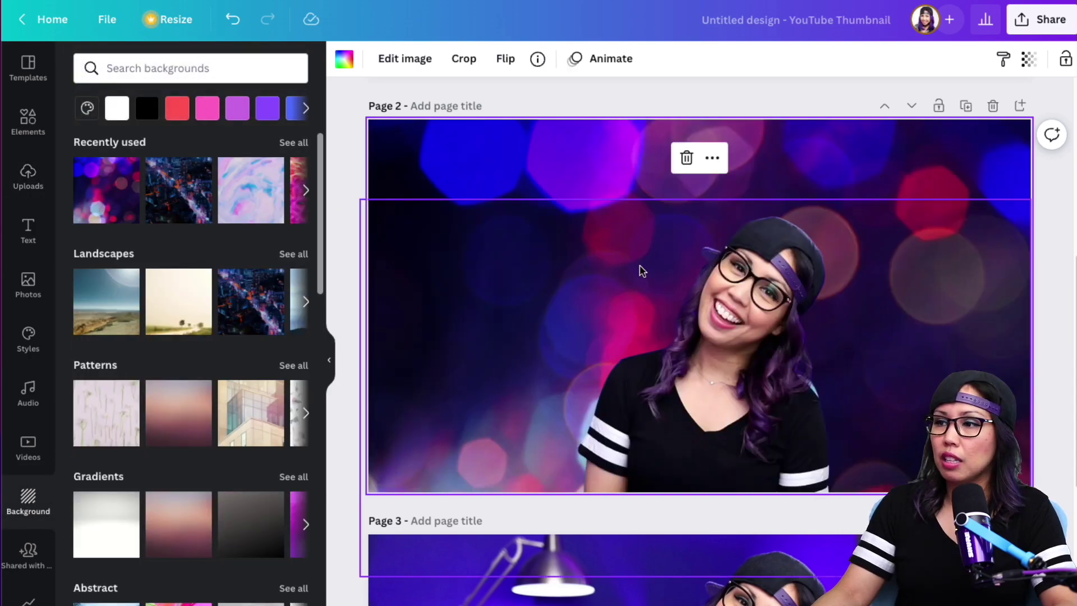
Set the bokeh background's brightness to -18 and its blur to 24
{"action": "left_click", "coordinate": [411, 62]}
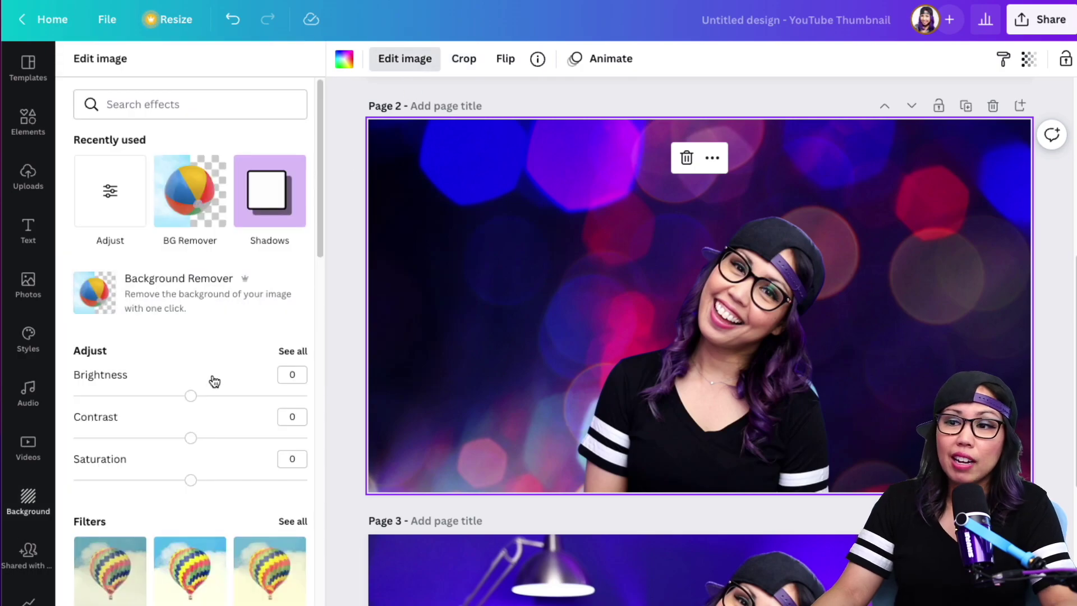
{"action": "left_click_drag", "start_coordinate": [192, 395], "coordinate": [215, 396]}
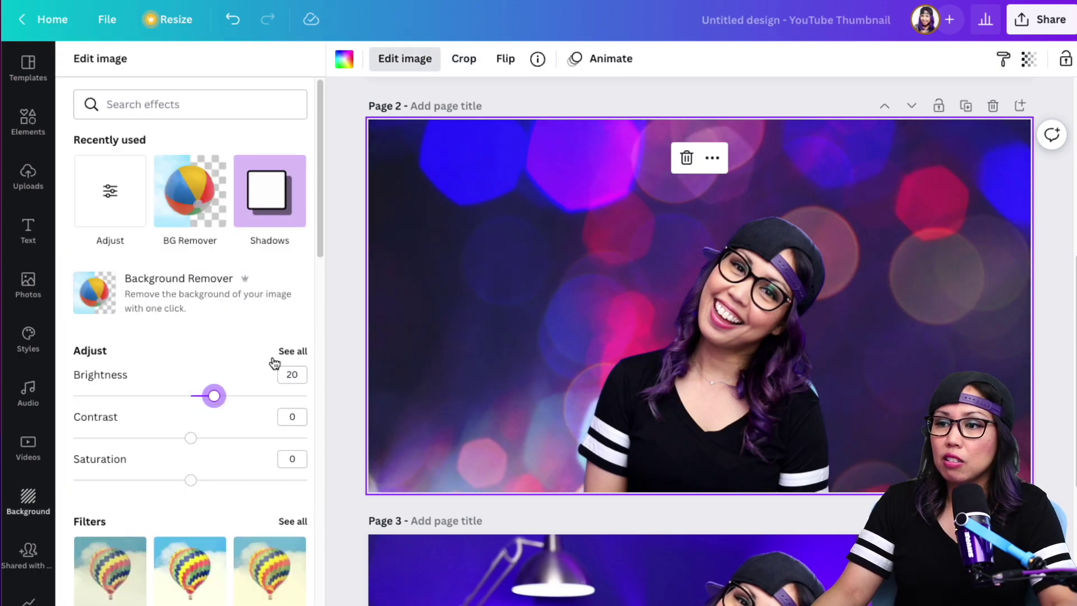
{"action": "left_click", "coordinate": [290, 352]}
{"action": "left_click_drag", "start_coordinate": [213, 124], "coordinate": [171, 125]}
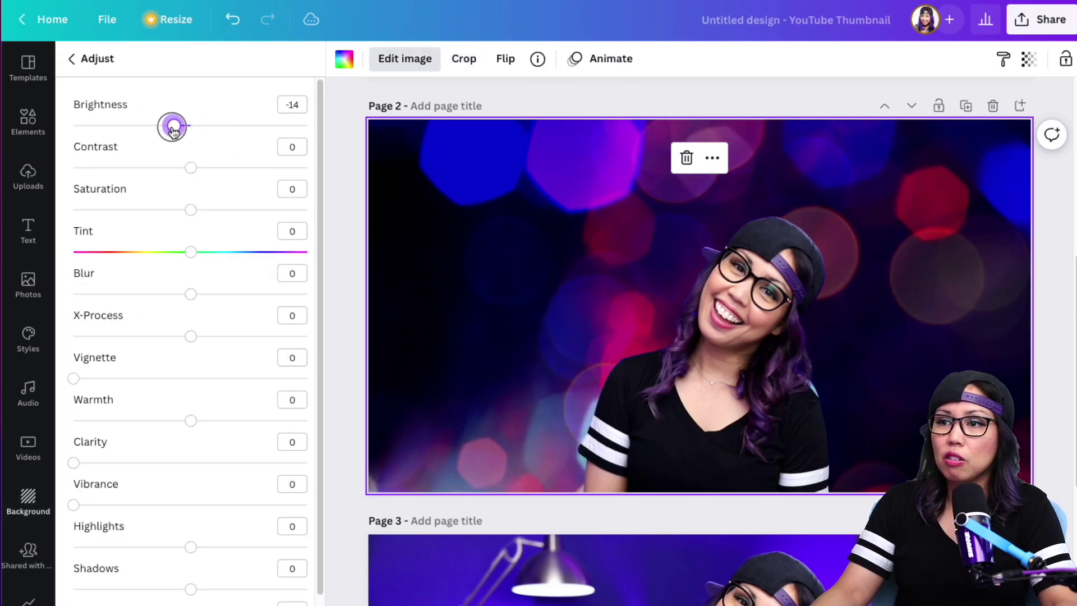
{"action": "left_click_drag", "start_coordinate": [188, 297], "coordinate": [219, 294]}
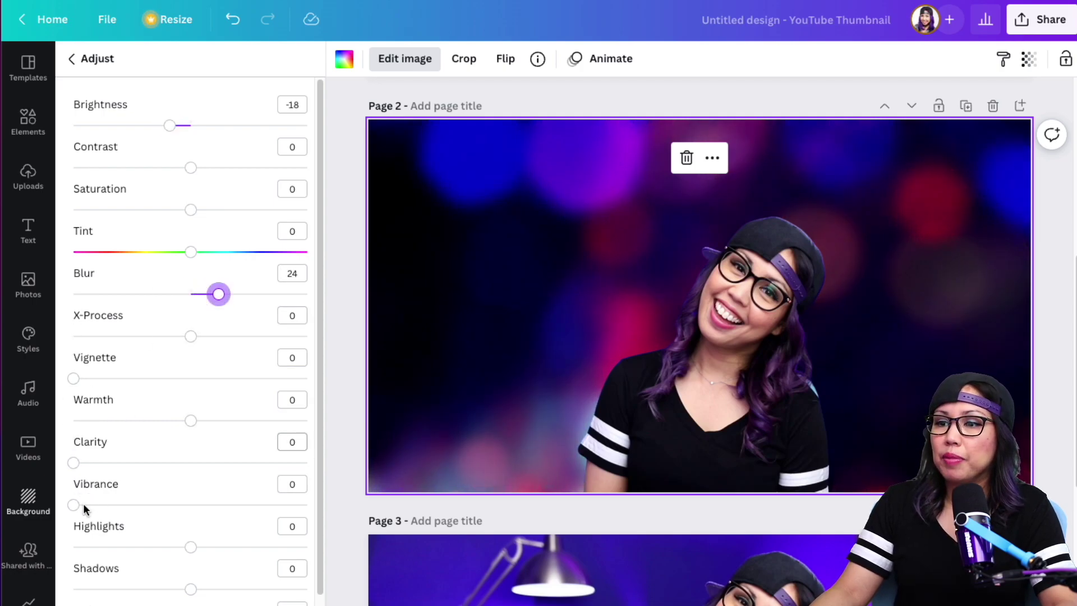
Add a moderate vignette to the bokeh background and raise the cutout on page 2 so more of the torso shows
{"action": "left_click_drag", "start_coordinate": [74, 379], "coordinate": [163, 378]}
{"action": "left_click", "coordinate": [706, 464]}
{"action": "left_click_drag", "start_coordinate": [595, 291], "coordinate": [591, 250]}
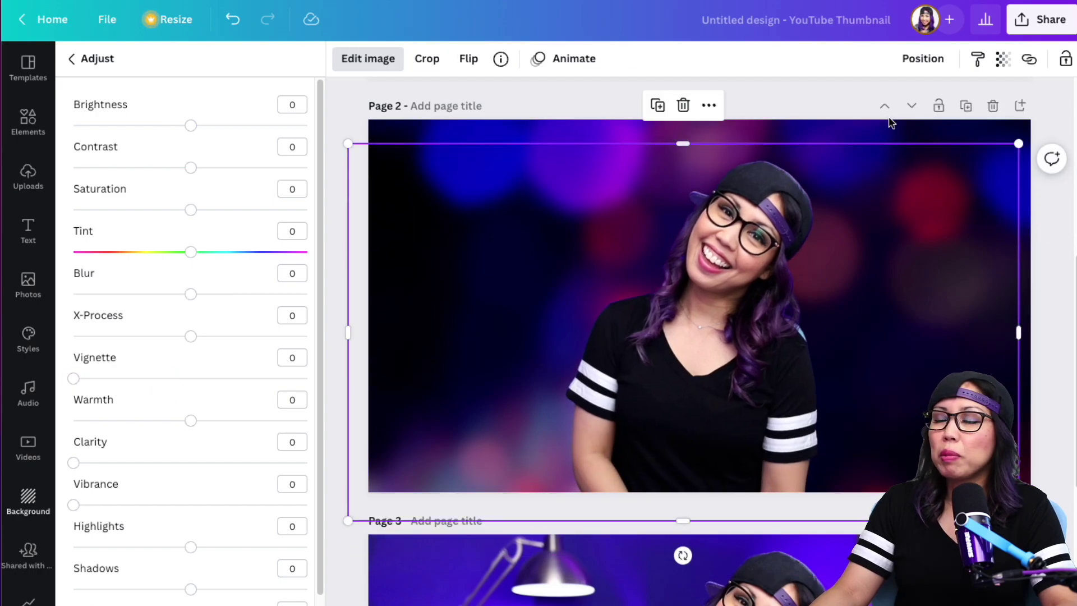
{"action": "left_click", "coordinate": [843, 85]}
{"action": "key", "text": "ctrl+minus"}
{"action": "key", "text": "ctrl+minus"}
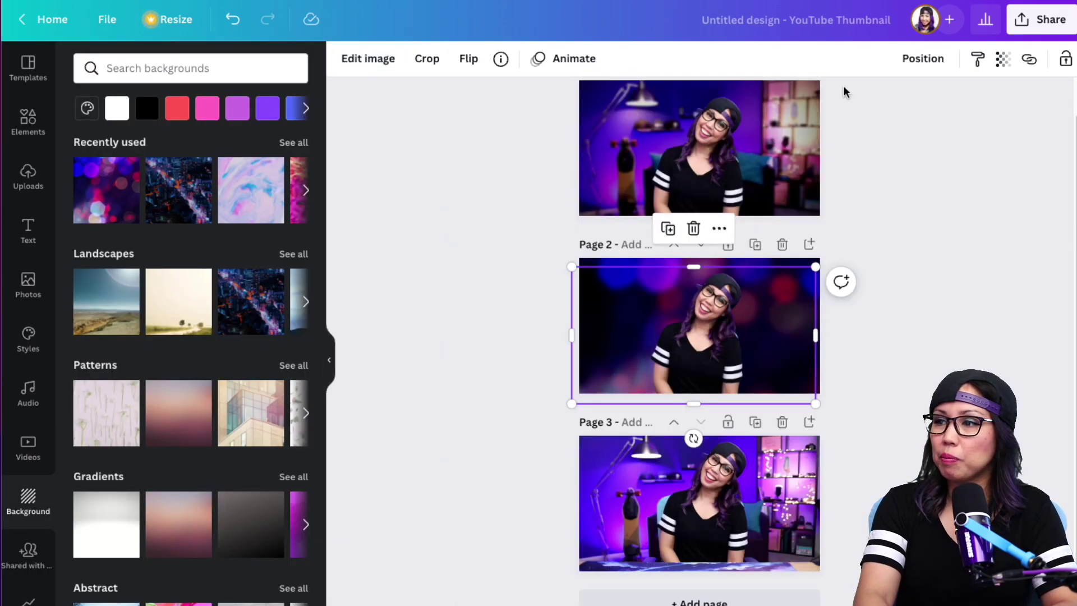
{"action": "left_click", "coordinate": [1046, 448]}
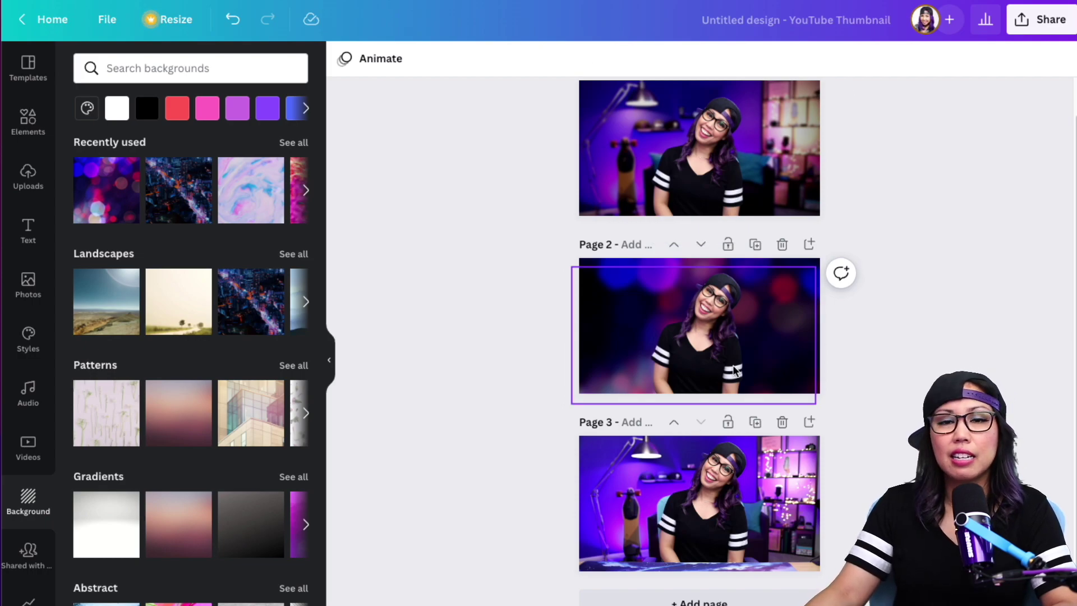
Delete the bokeh background from page 2 and search the backgrounds for "purple"
{"action": "key", "text": "ctrl+plus"}
{"action": "key", "text": "ctrl+plus"}
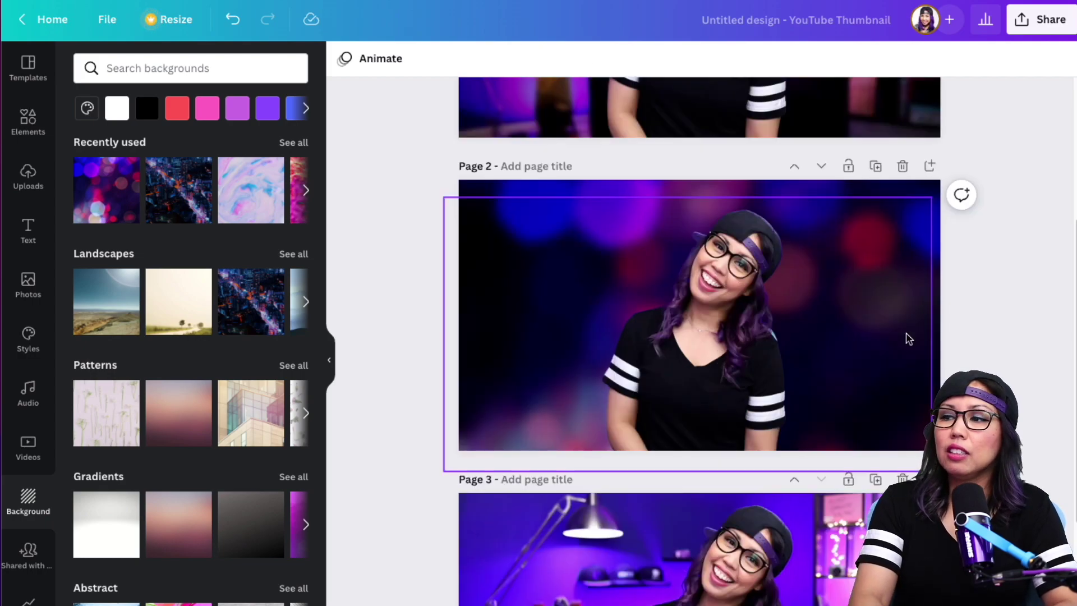
{"action": "left_click", "coordinate": [704, 191]}
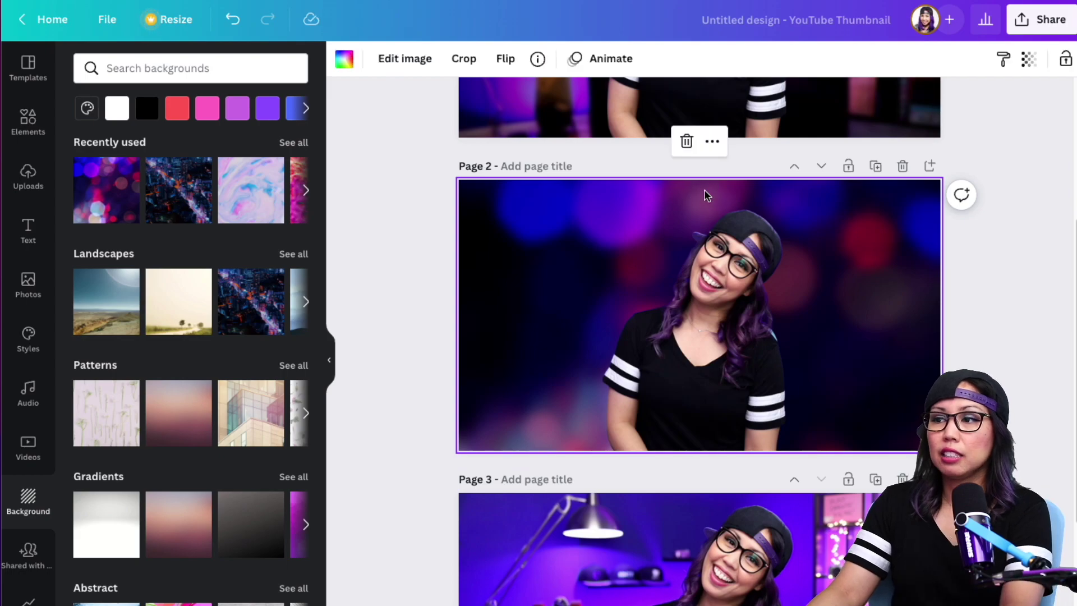
{"action": "key", "text": "Delete"}
{"action": "left_click", "coordinate": [158, 68]}
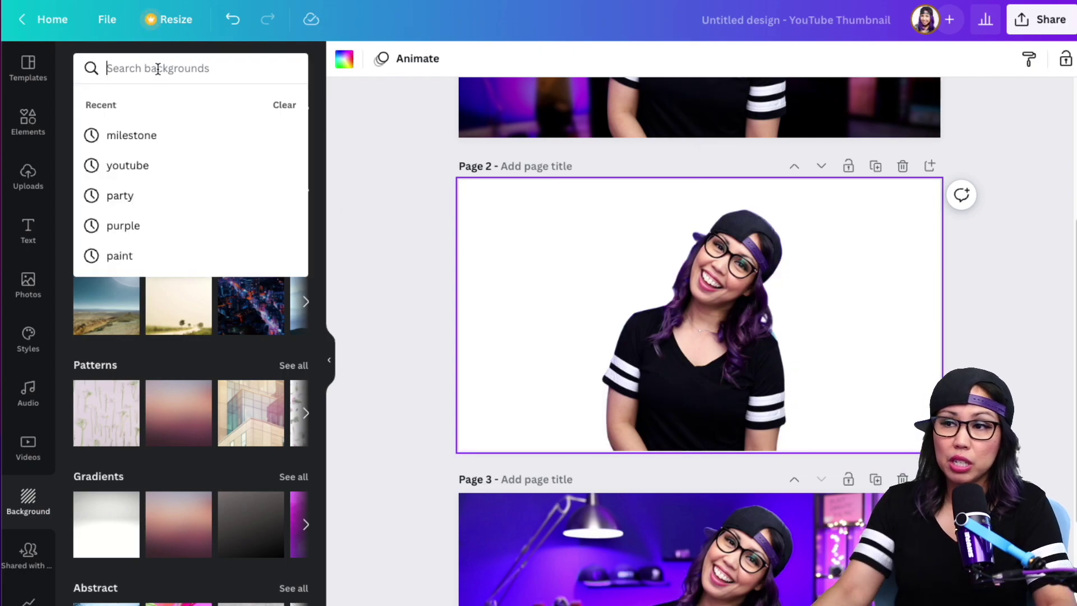
{"action": "type", "text": "purple"}
{"action": "key", "text": "Return"}
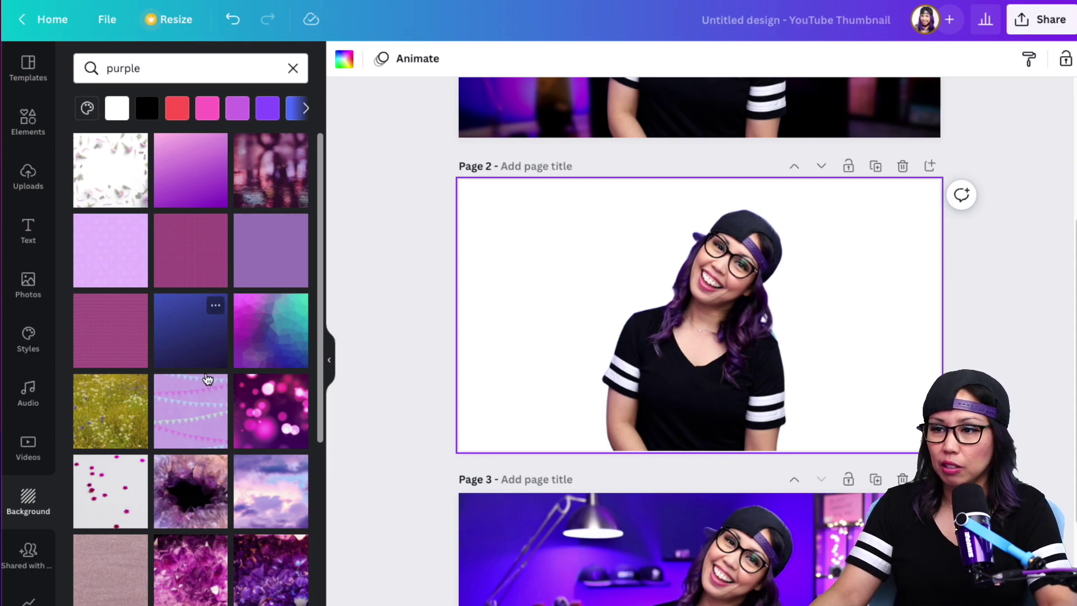
Try the purple leather-textured background behind the cutout on page 2
{"action": "scroll", "coordinate": [208, 380], "scroll_direction": "down", "scroll_amount": 5}
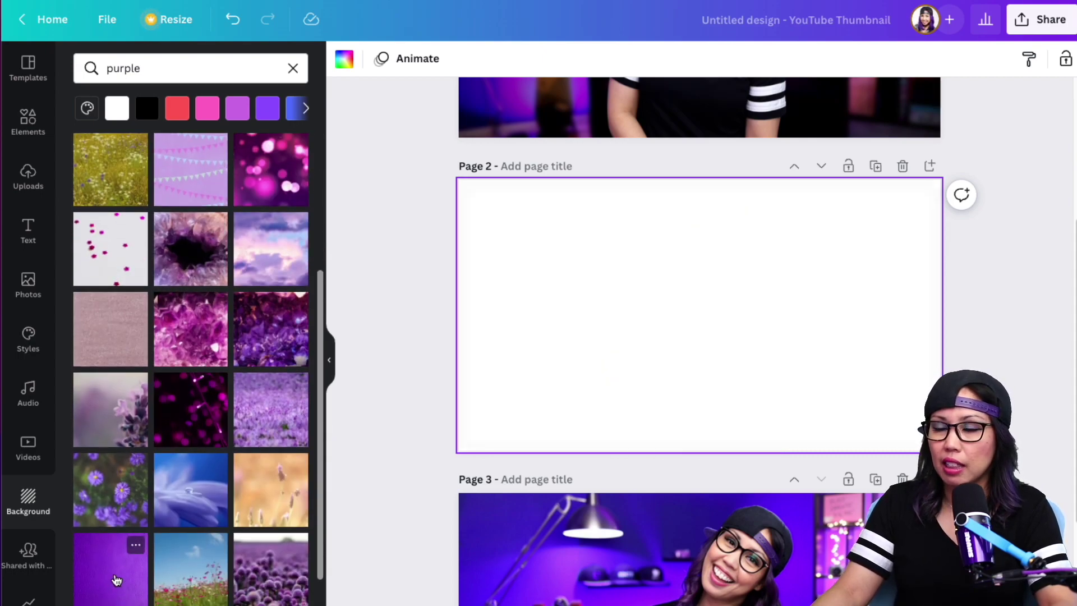
{"action": "left_click", "coordinate": [672, 285]}
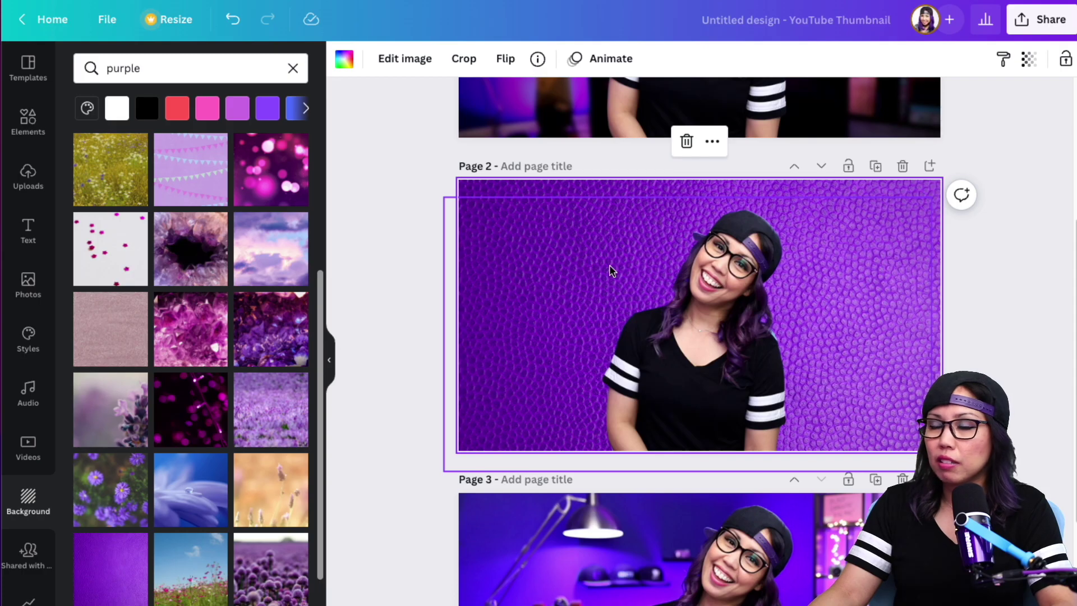
{"action": "key", "text": "Delete"}
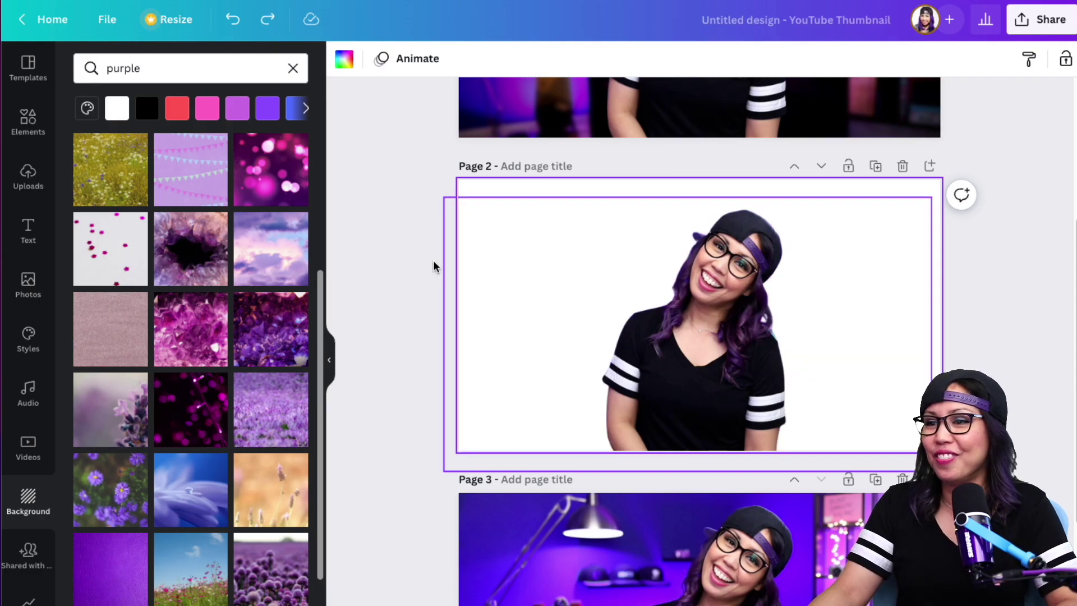
Apply the light purple circle-and-lattice patterned background to page 2 and set its brightness to -21
{"action": "scroll", "coordinate": [191, 337], "scroll_direction": "down", "scroll_amount": 5}
{"action": "left_click", "coordinate": [110, 188]}
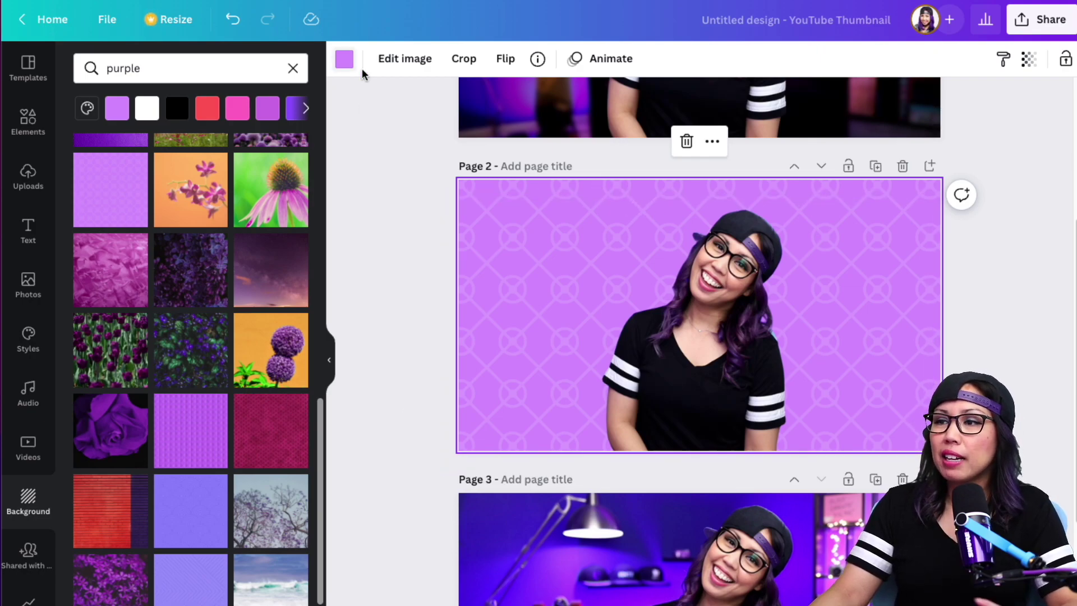
{"action": "left_click", "coordinate": [404, 61]}
{"action": "left_click_drag", "start_coordinate": [191, 396], "coordinate": [166, 395]}
{"action": "left_click", "coordinate": [291, 352]}
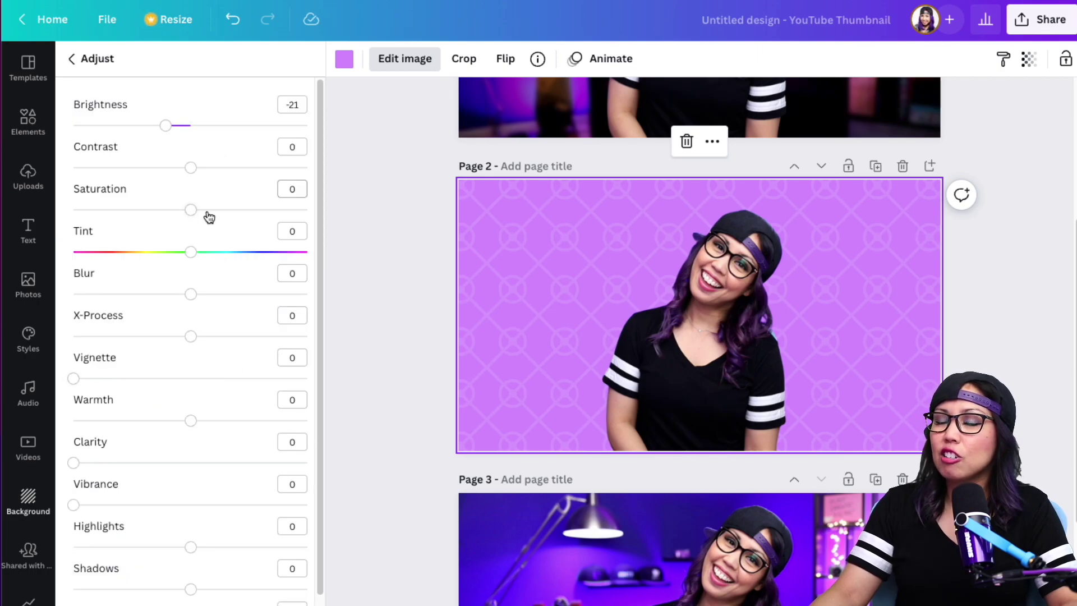
Set the patterned background's vignette to 94 and its blur to 8, then compare the page with the others
{"action": "left_click_drag", "start_coordinate": [76, 379], "coordinate": [222, 396]}
{"action": "left_click_drag", "start_coordinate": [253, 394], "coordinate": [293, 379]}
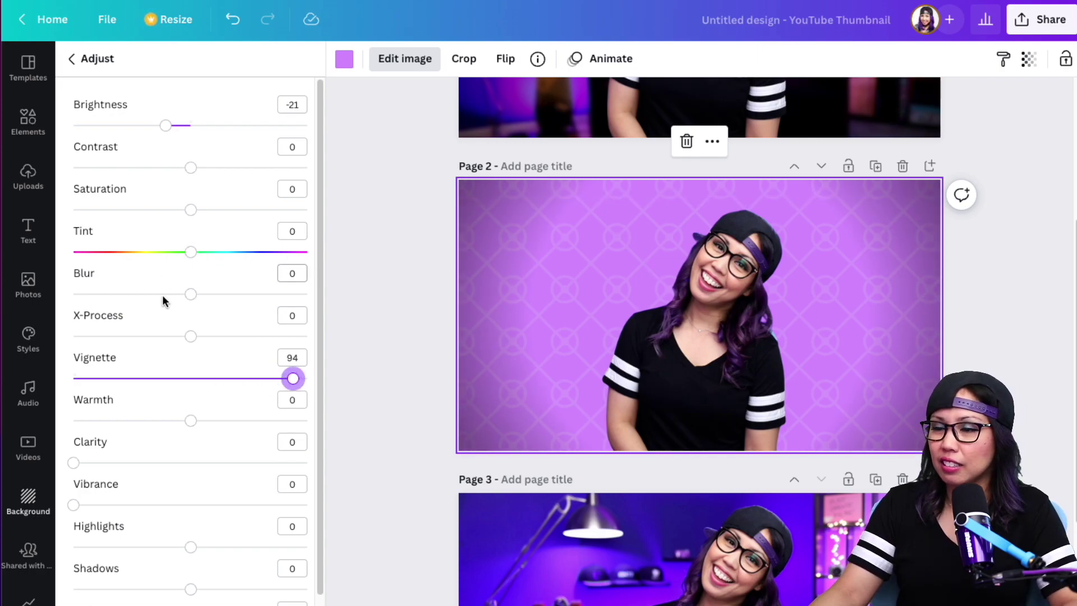
{"action": "left_click_drag", "start_coordinate": [191, 294], "coordinate": [217, 294]}
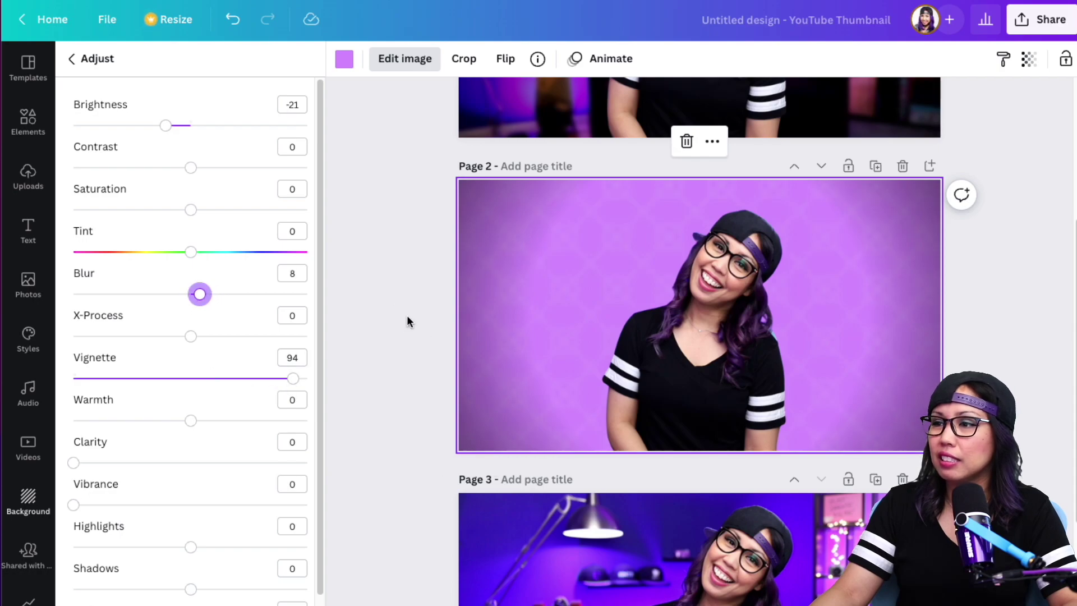
{"action": "key", "text": "Escape"}
{"action": "scroll", "coordinate": [423, 353], "scroll_direction": "down", "scroll_amount": 3}
{"action": "scroll", "coordinate": [422, 353], "scroll_direction": "up", "scroll_amount": 2}
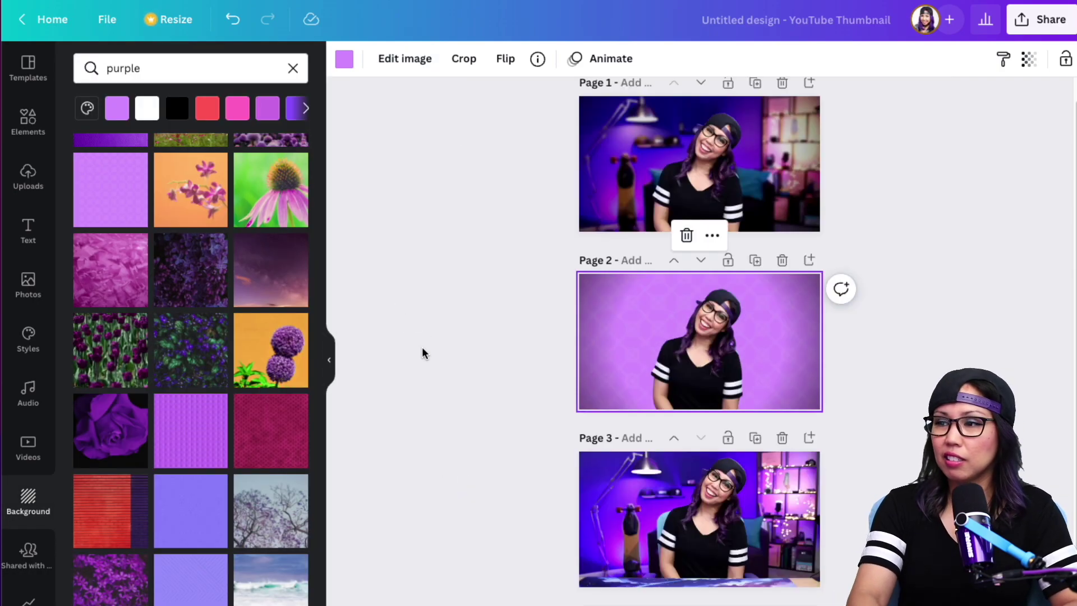
{"action": "left_click", "coordinate": [424, 354]}
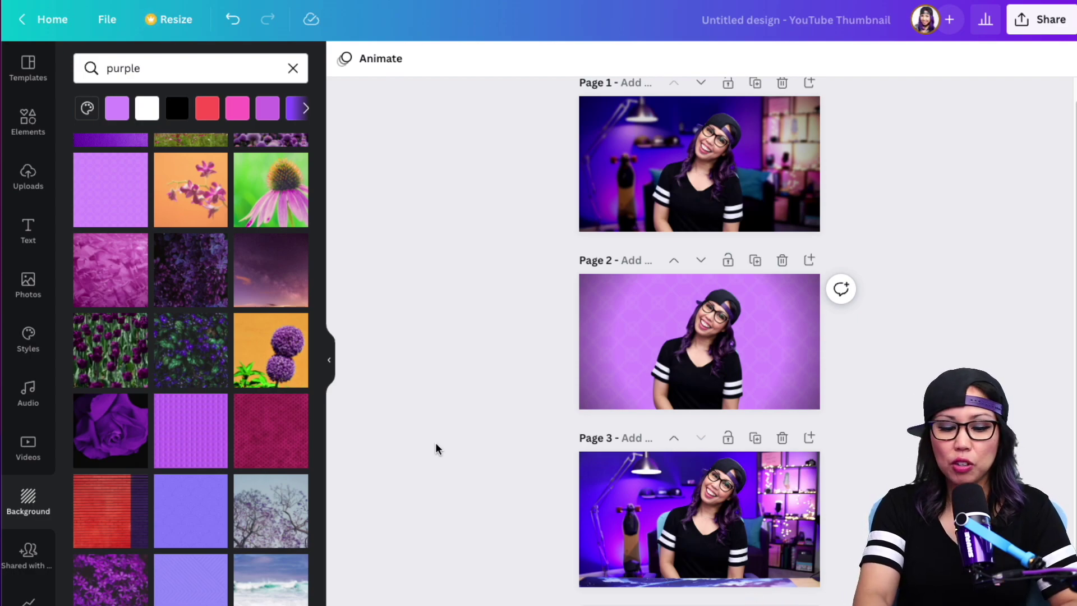
{"action": "scroll", "coordinate": [437, 449], "scroll_direction": "down", "scroll_amount": 2}
{"action": "scroll", "coordinate": [437, 449], "scroll_direction": "up", "scroll_amount": 2}
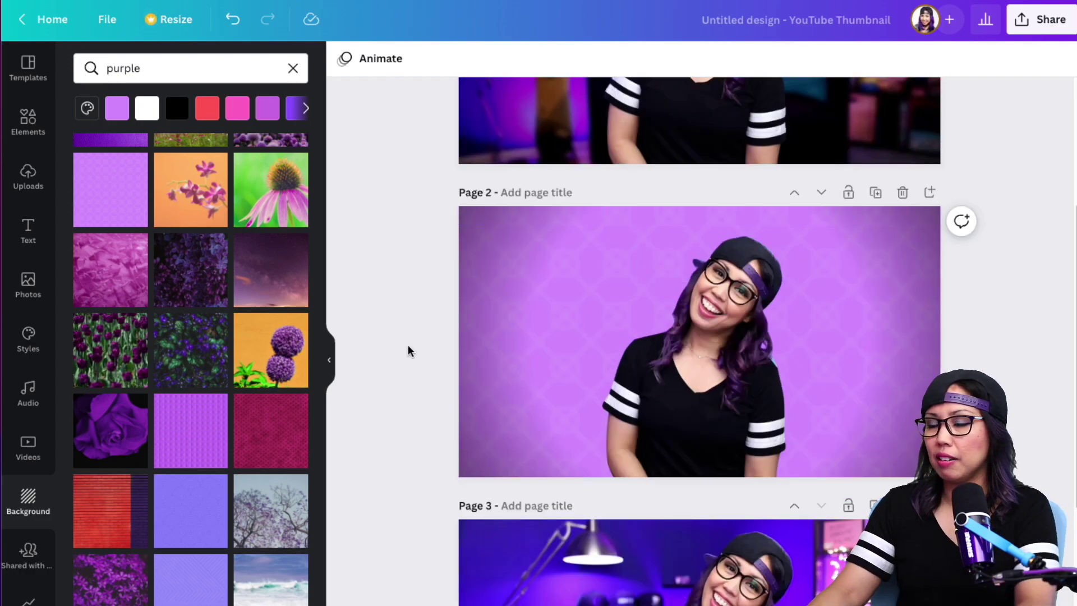
Remove the purple patterned background from page 2 and search the photos for "street"
{"action": "key", "text": "ctrl+z"}
{"action": "left_click", "coordinate": [28, 283]}
{"action": "left_click", "coordinate": [245, 69]}
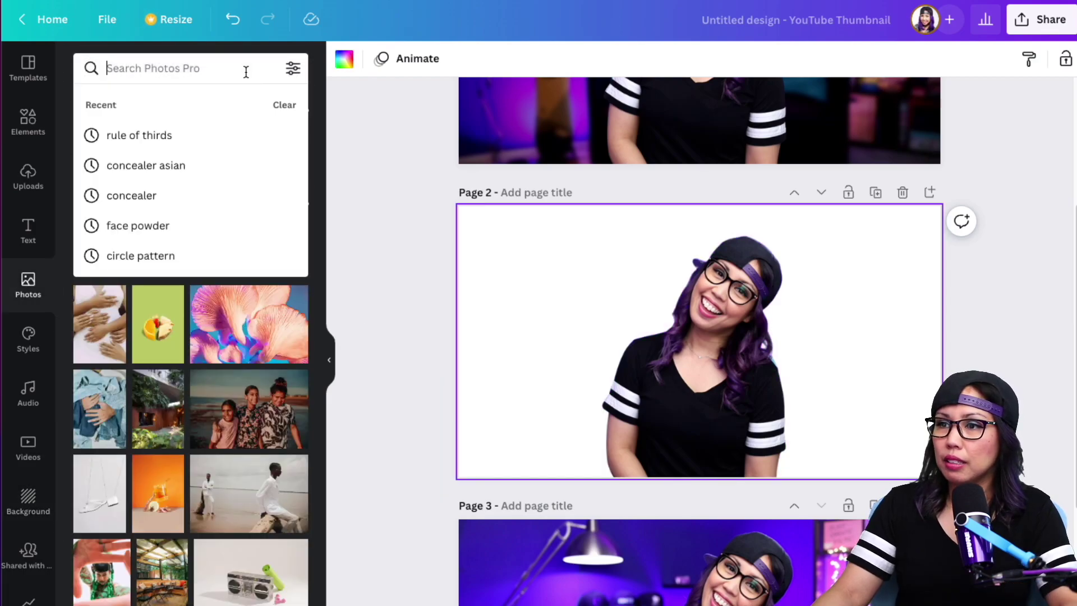
{"action": "type", "text": "street"}
{"action": "key", "text": "Return"}
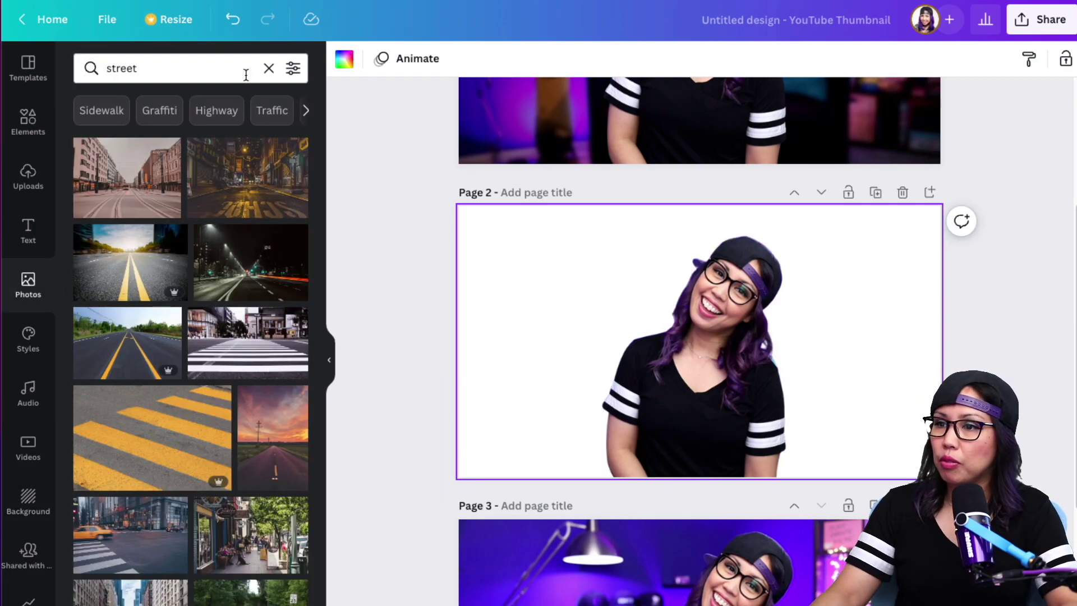
Try the empty street photo with tram tracks on page 2, enlarged to the full page width
{"action": "left_click", "coordinate": [159, 190]}
{"action": "left_click_drag", "start_coordinate": [662, 295], "coordinate": [563, 268]}
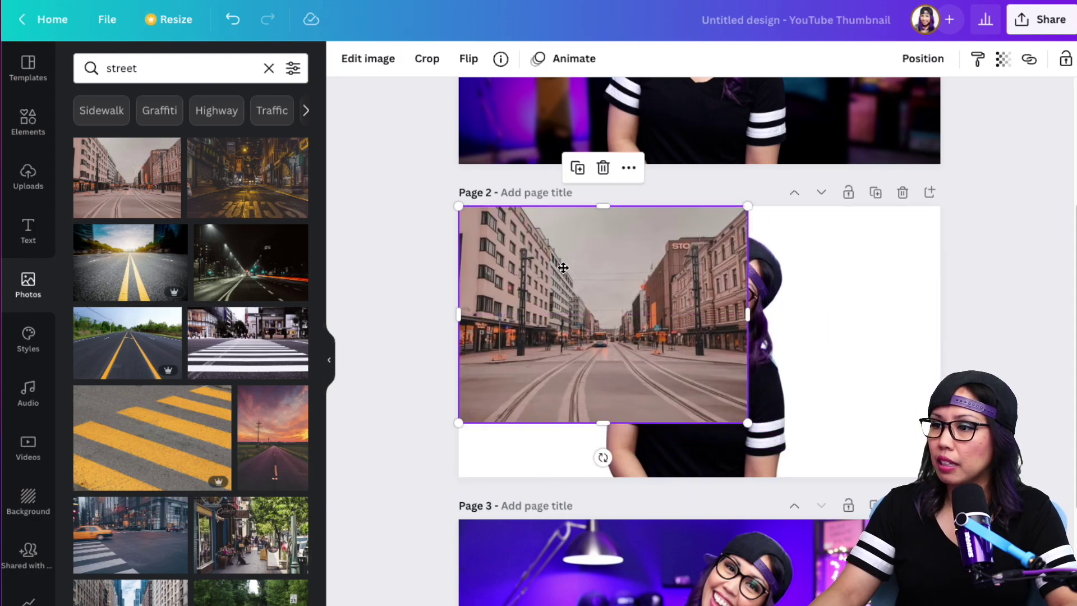
{"action": "left_click_drag", "start_coordinate": [748, 423], "coordinate": [945, 571]}
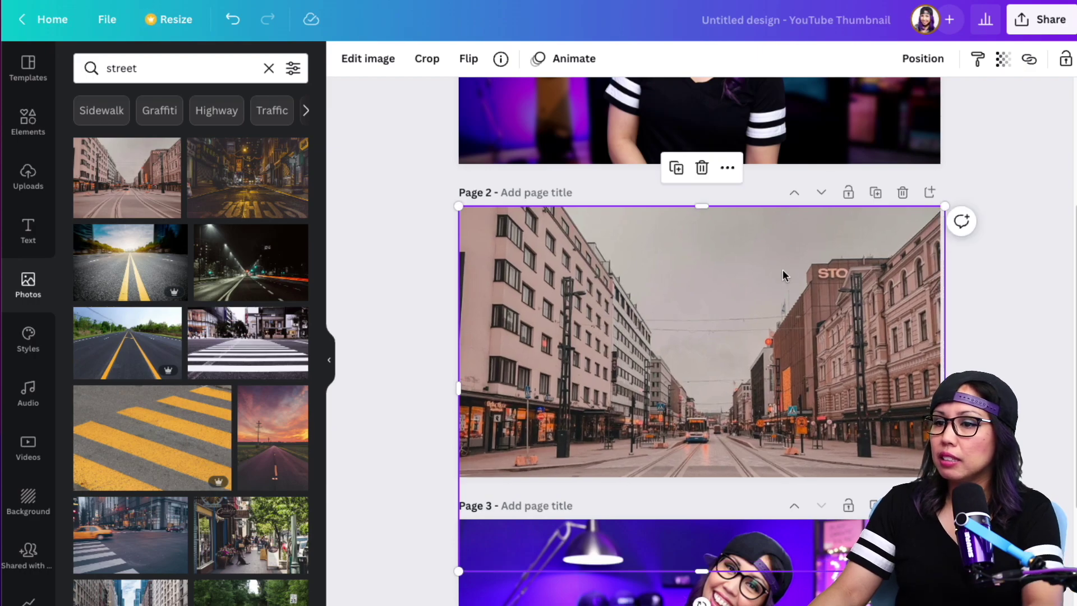
{"action": "key", "text": "Delete"}
Add the city street photo with the yellow taxi to page 2 and enlarge and position it to cover the page
{"action": "left_click", "coordinate": [157, 555]}
{"action": "left_click_drag", "start_coordinate": [793, 278], "coordinate": [718, 252]}
{"action": "left_click_drag", "start_coordinate": [784, 422], "coordinate": [948, 531]}
{"action": "left_click_drag", "start_coordinate": [875, 352], "coordinate": [871, 312]}
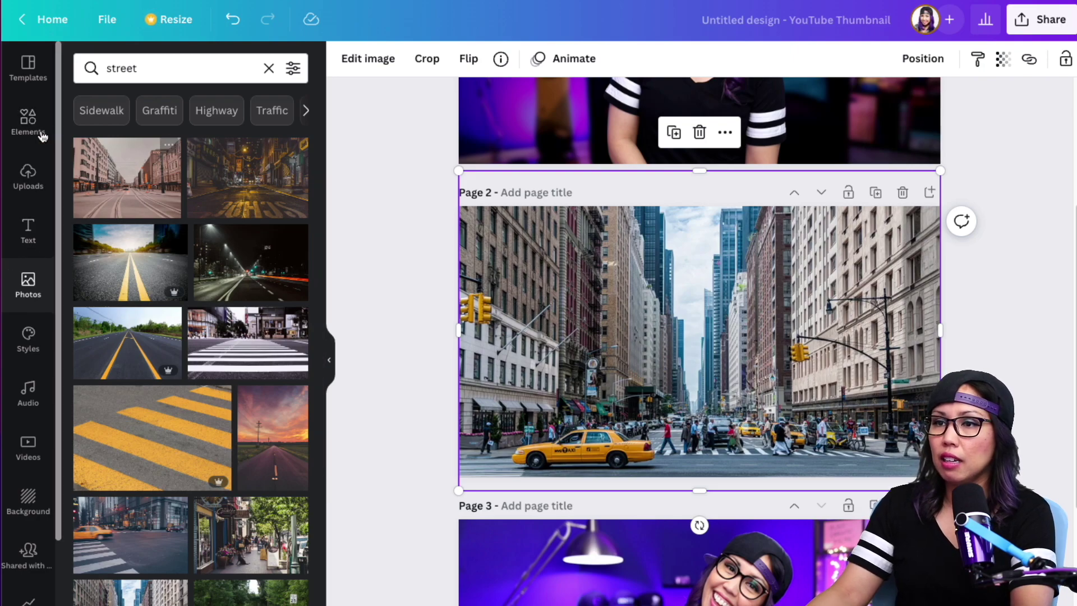
Cover page 2's street photo with a dark purple square stretched to full-page size, parking page 2's cutout on page 1
{"action": "left_click", "coordinate": [29, 121]}
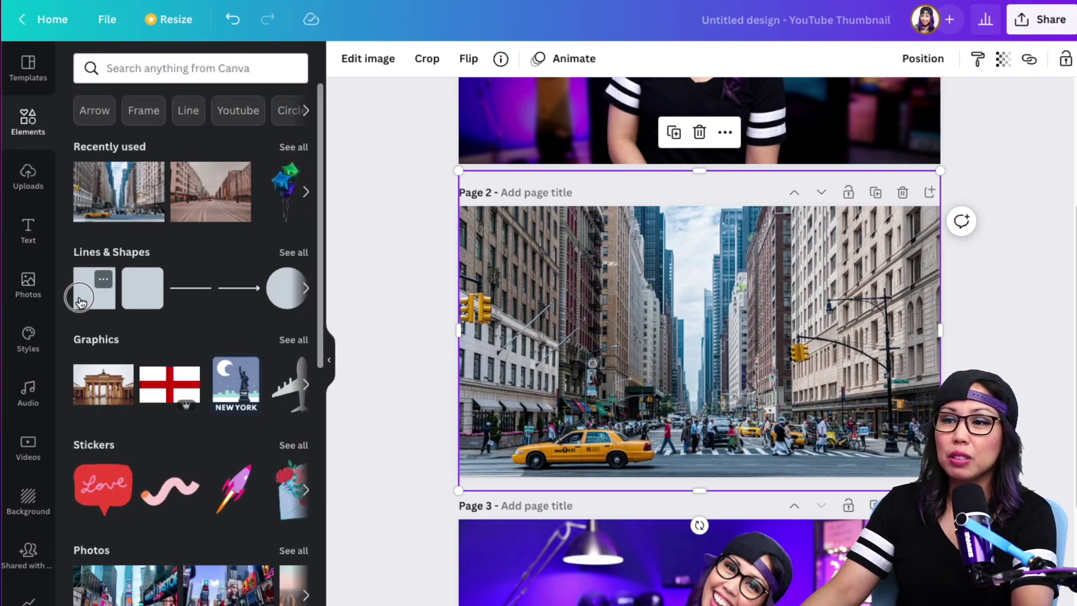
{"action": "left_click", "coordinate": [80, 301]}
{"action": "left_click", "coordinate": [693, 325]}
{"action": "left_click_drag", "start_coordinate": [693, 325], "coordinate": [493, 231]}
{"action": "left_click_drag", "start_coordinate": [587, 290], "coordinate": [631, 146]}
{"action": "left_click", "coordinate": [521, 273]}
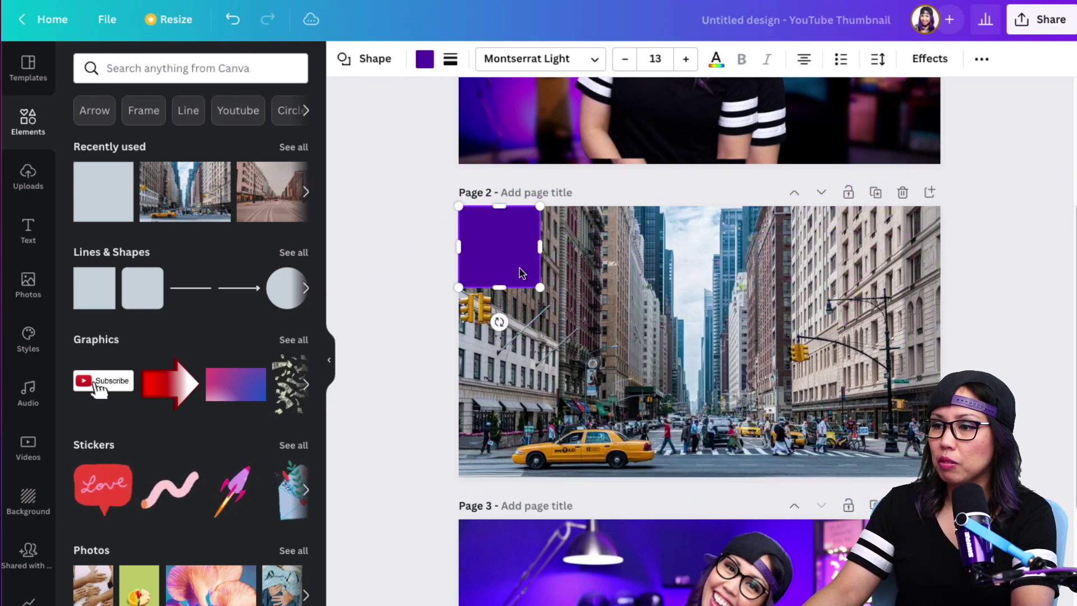
{"action": "left_click_drag", "start_coordinate": [540, 288], "coordinate": [940, 482]}
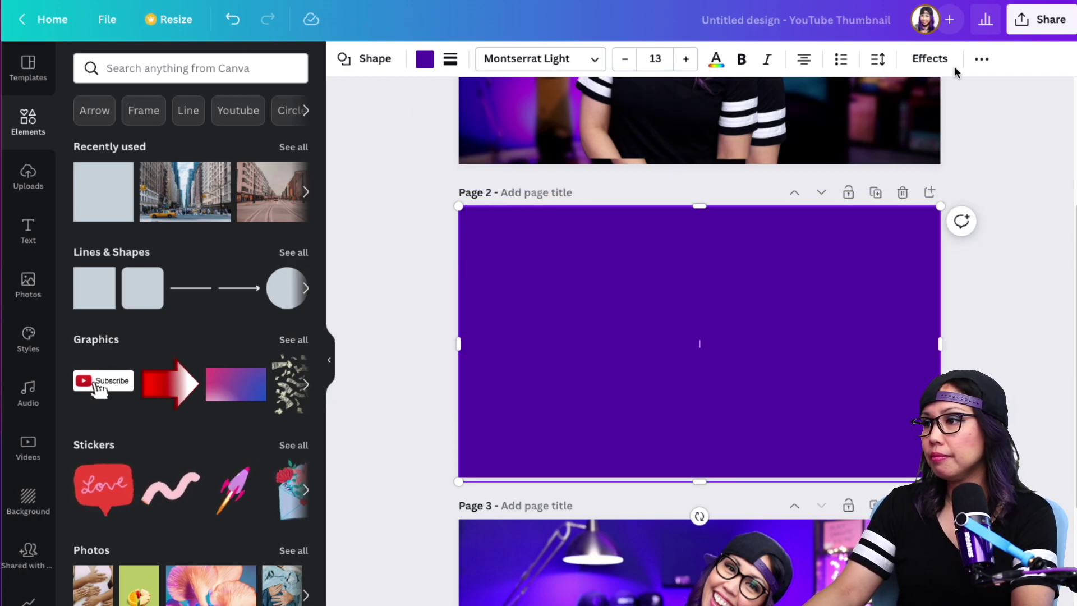
Try lowering the purple rectangle's opacity and removing it to compare the street photo with and without the tint
{"action": "left_click", "coordinate": [982, 59]}
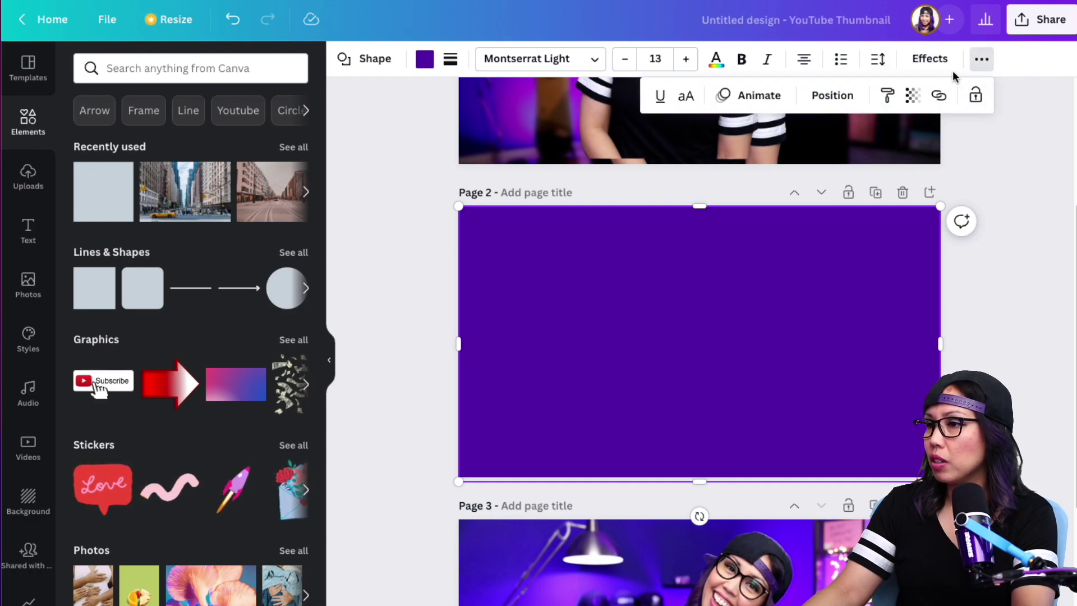
{"action": "left_click", "coordinate": [909, 99]}
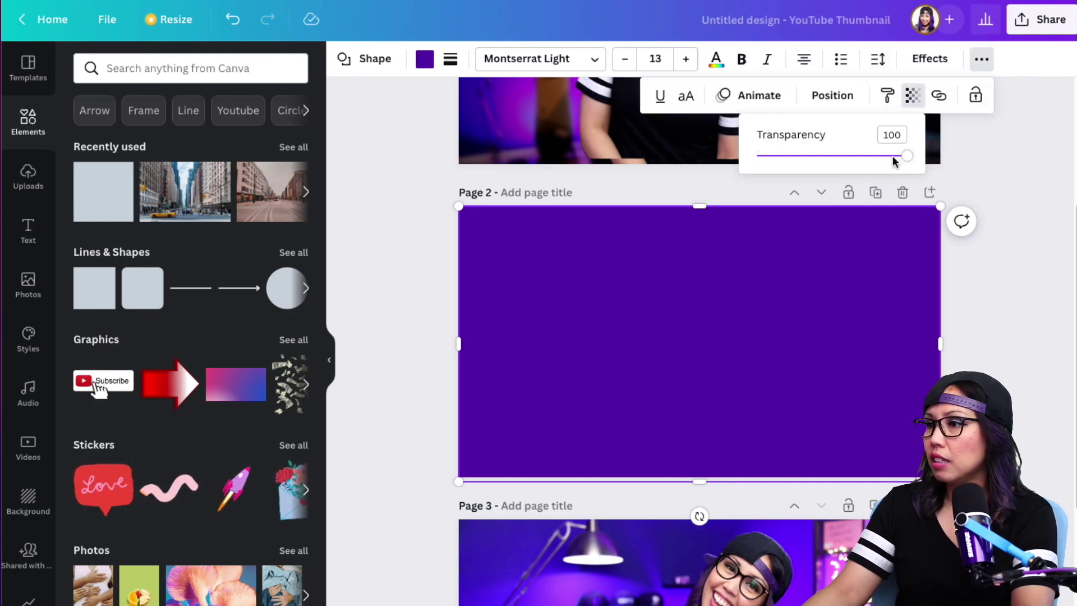
{"action": "left_click_drag", "start_coordinate": [901, 163], "coordinate": [787, 167]}
{"action": "left_click", "coordinate": [944, 332]}
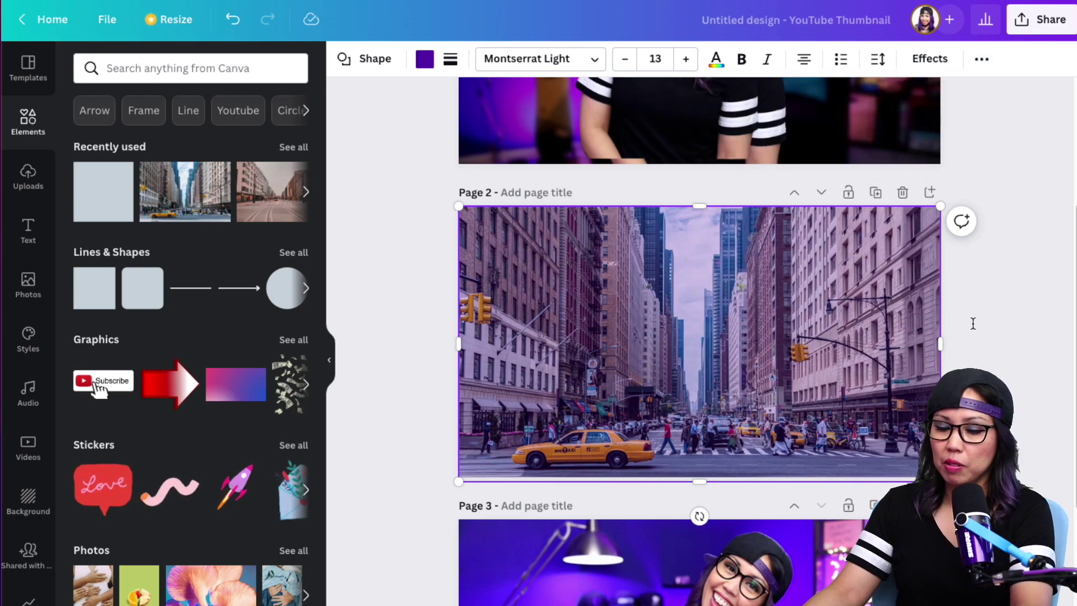
{"action": "key", "text": "Delete"}
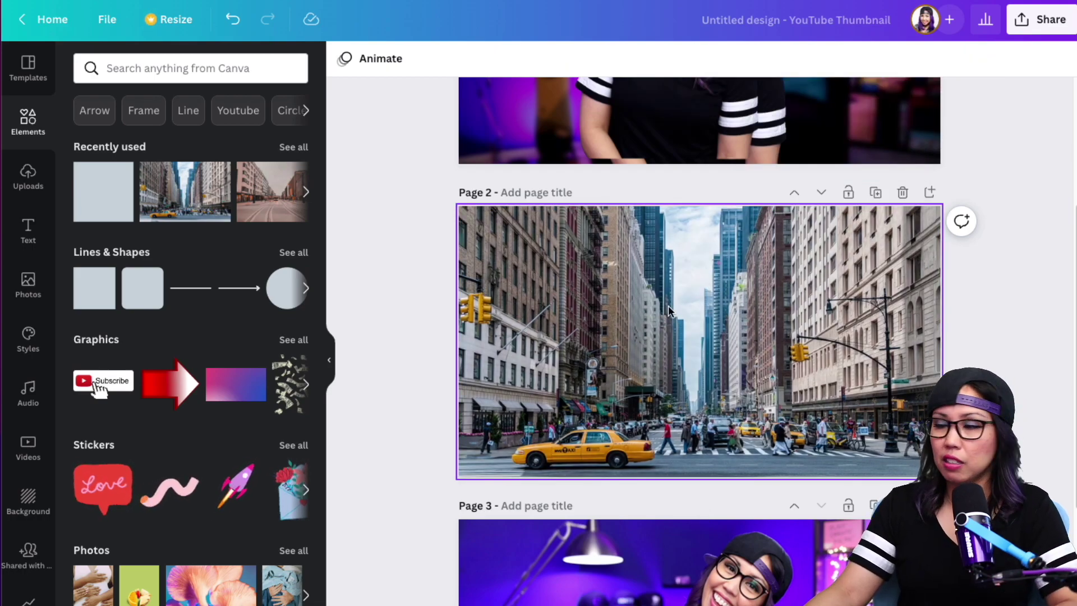
{"action": "key", "text": "ctrl+z"}
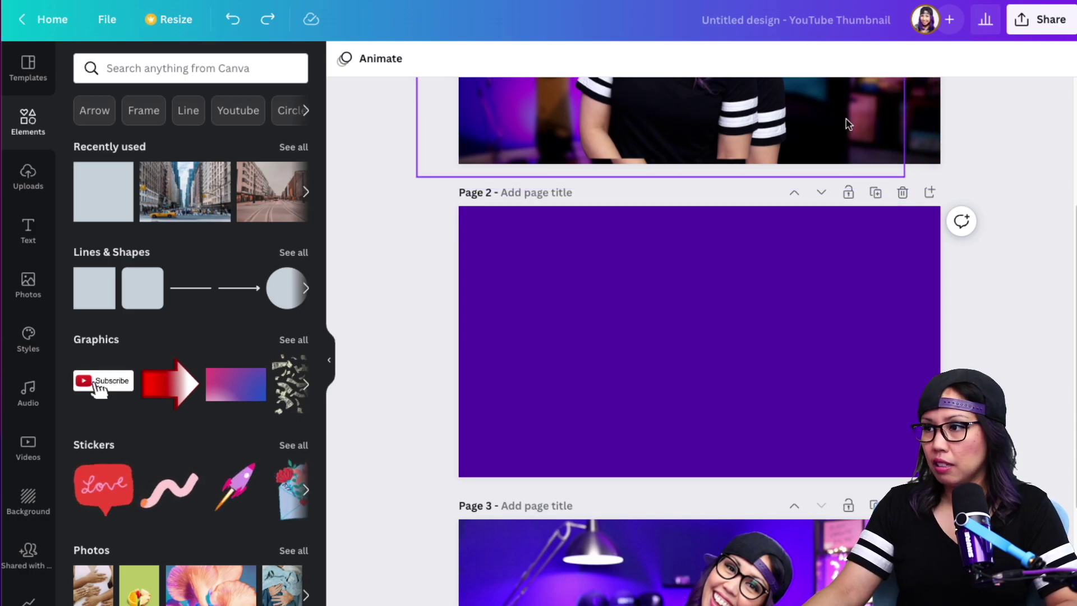
Make the purple rectangle on page 2 mostly transparent so it tints the street photo
{"action": "left_click", "coordinate": [880, 211]}
{"action": "left_click", "coordinate": [930, 59]}
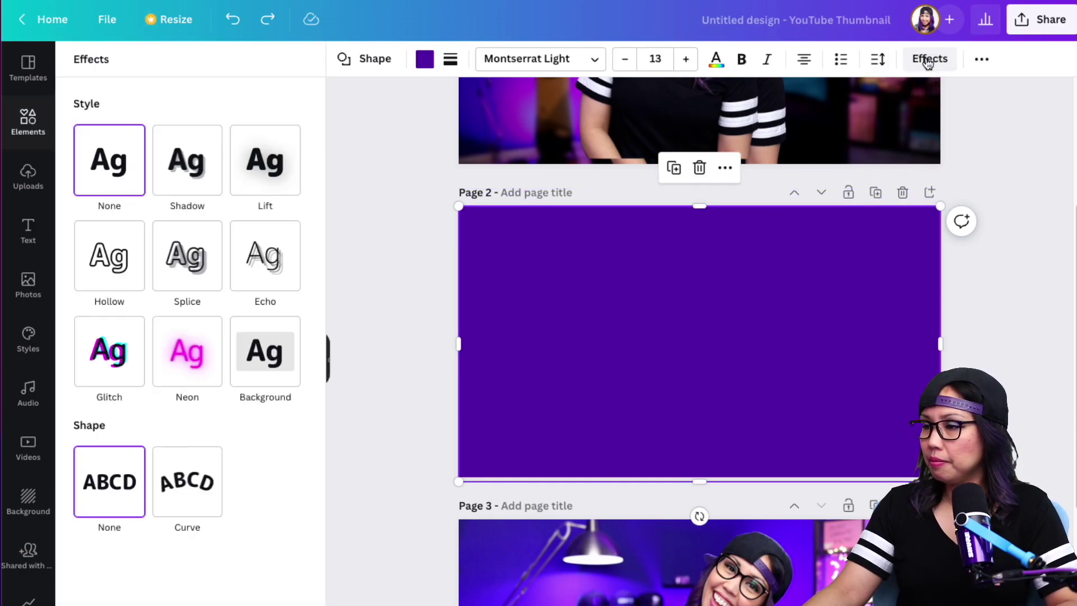
{"action": "left_click", "coordinate": [982, 59]}
{"action": "left_click", "coordinate": [912, 95]}
{"action": "left_click_drag", "start_coordinate": [904, 157], "coordinate": [801, 155]}
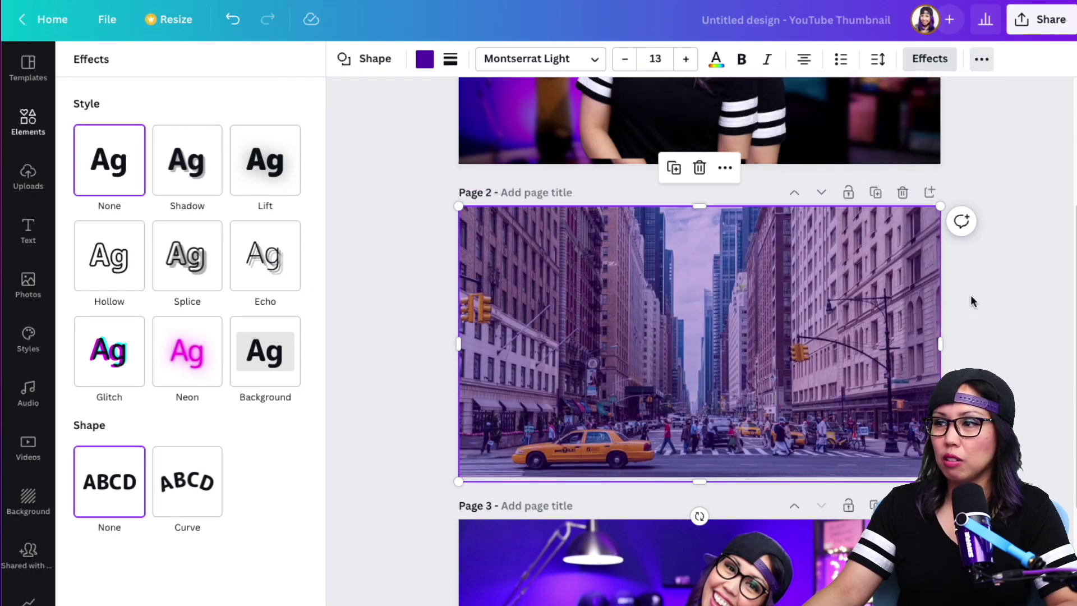
Move the parked cutout from page 1 back onto page 2, in front of the purple-tinted street photo
{"action": "left_click_drag", "start_coordinate": [644, 108], "coordinate": [736, 405]}
{"action": "left_click", "coordinate": [728, 258]}
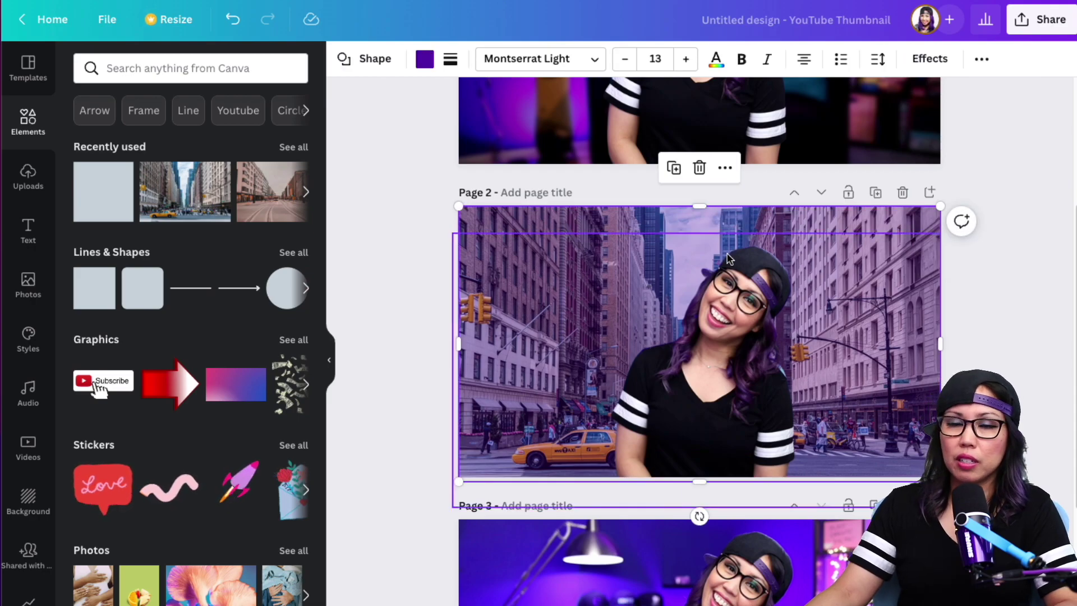
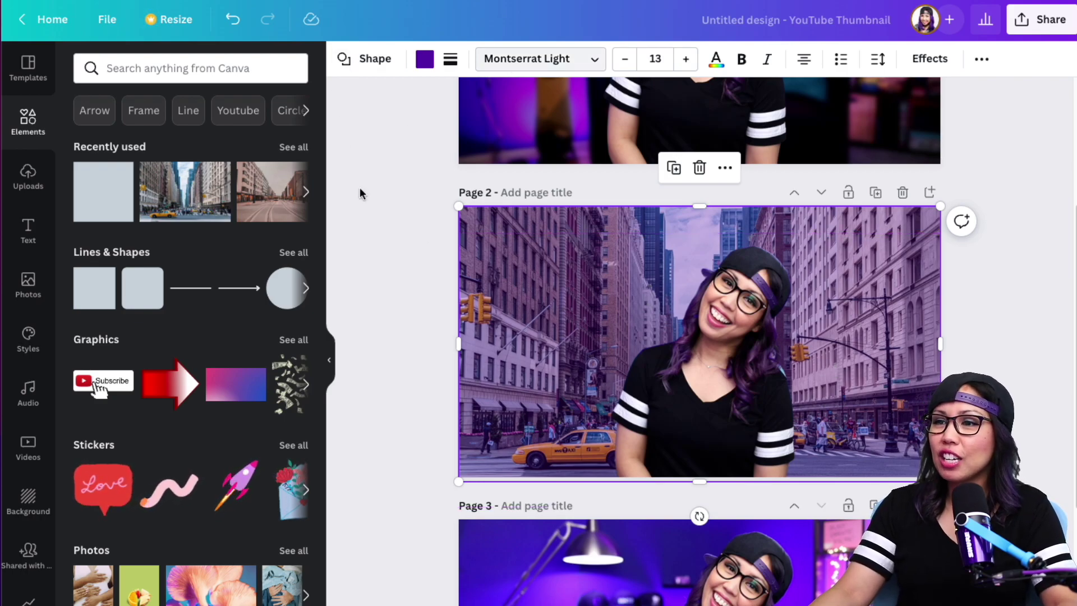
{"action": "left_click", "coordinate": [727, 421]}
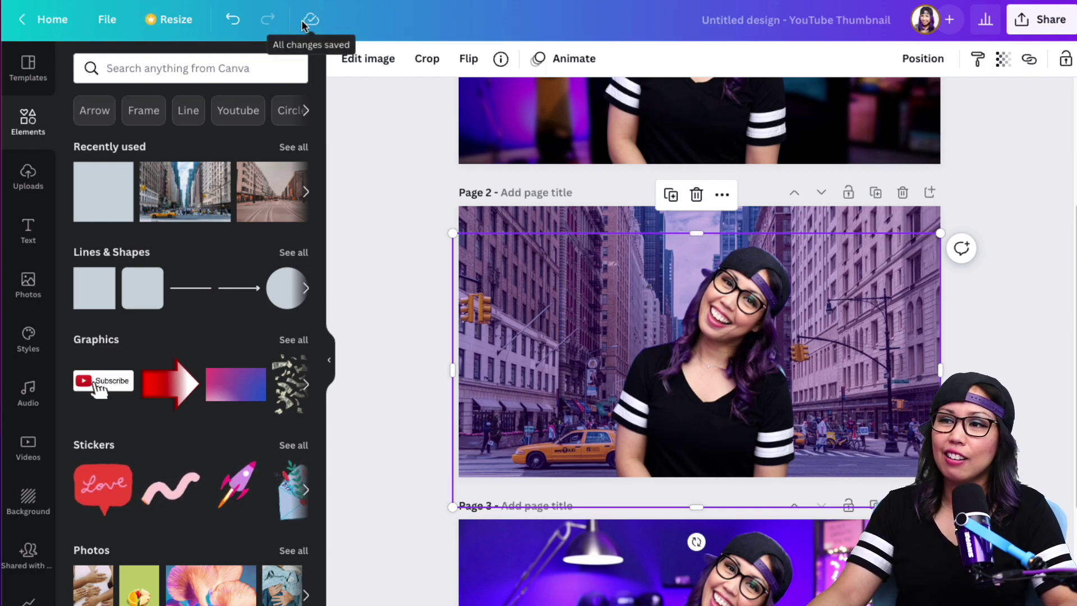
Empty page 2 and place two overlapping copies of the uploaded smiling studio portrait on it
{"action": "key", "text": "Delete"}
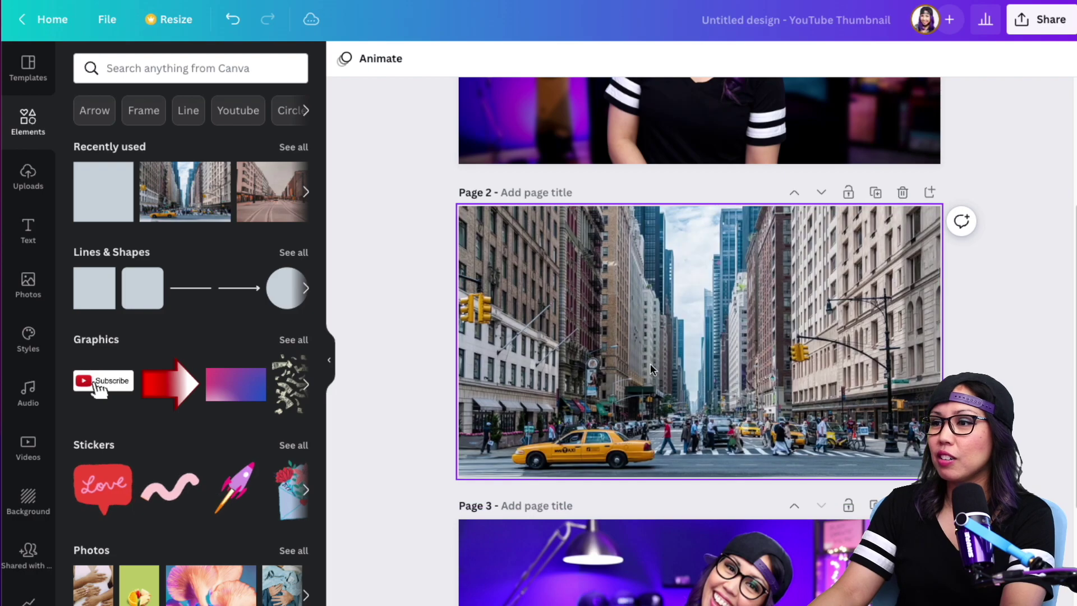
{"action": "key", "text": "Delete"}
{"action": "left_click", "coordinate": [28, 176]}
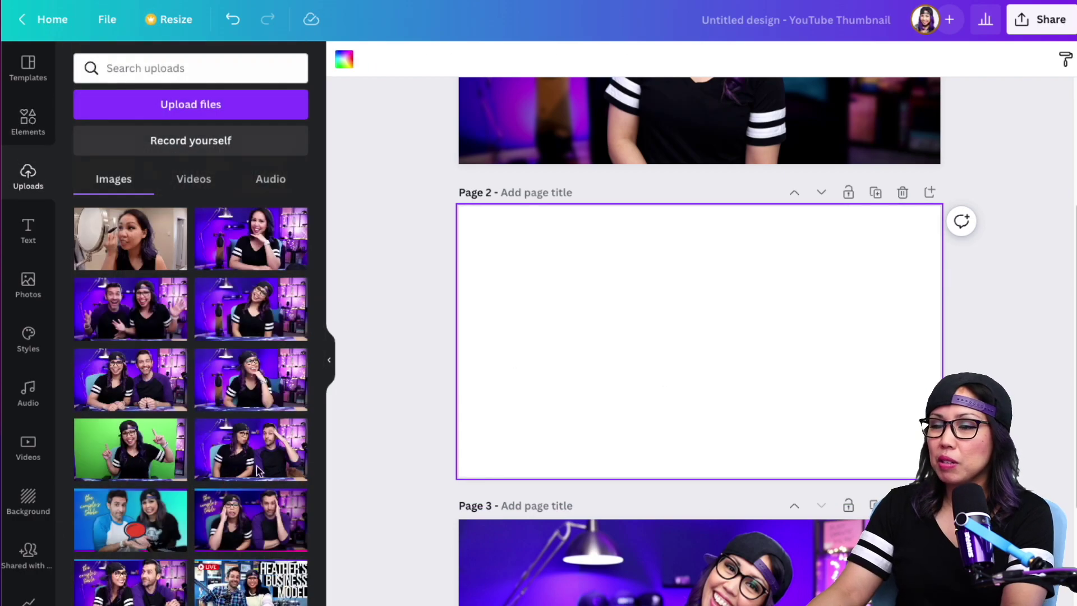
{"action": "left_click", "coordinate": [251, 308]}
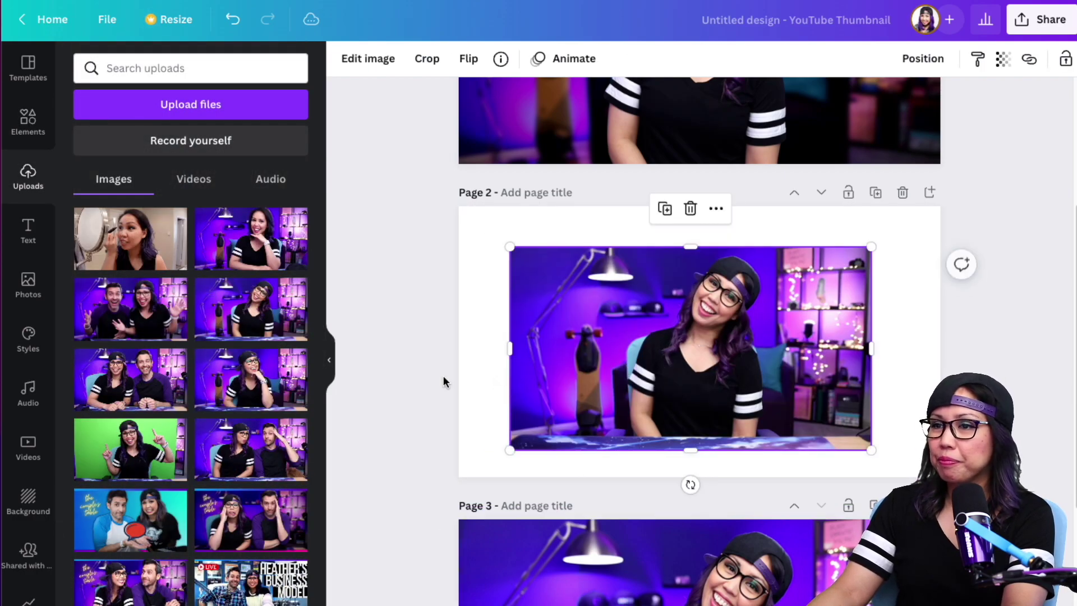
{"action": "left_click_drag", "start_coordinate": [701, 337], "coordinate": [631, 305]}
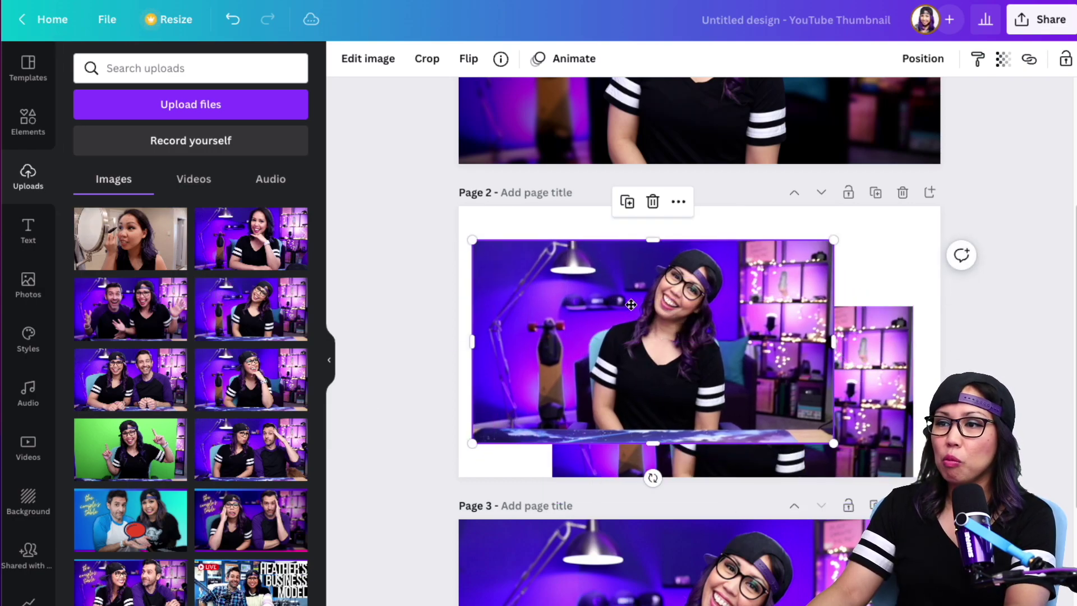
Remove the background from the front copy of the portrait on page 2
{"action": "left_click", "coordinate": [376, 62]}
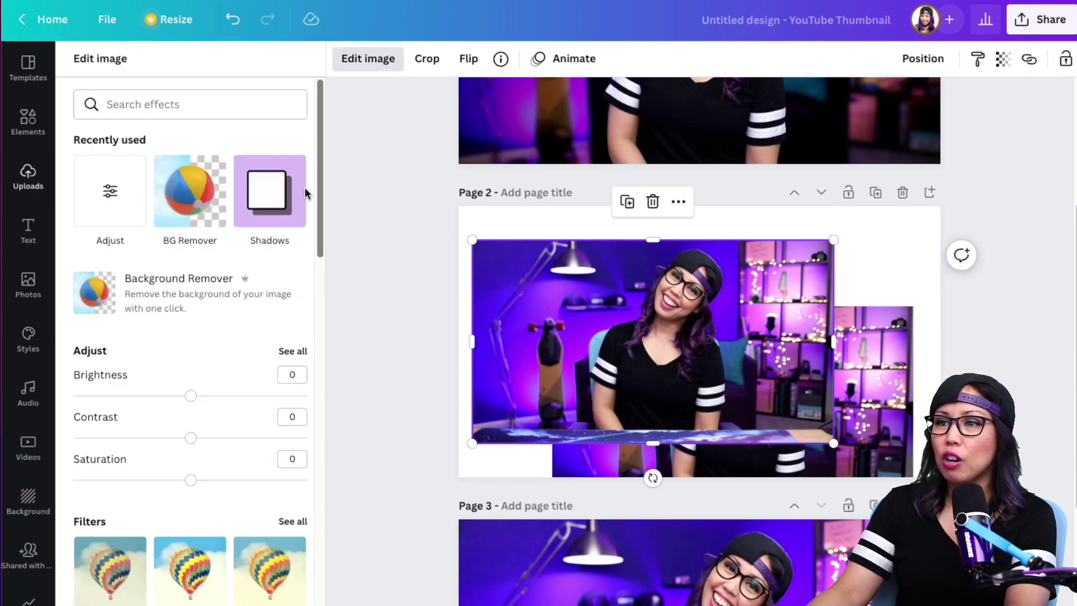
{"action": "left_click", "coordinate": [183, 280]}
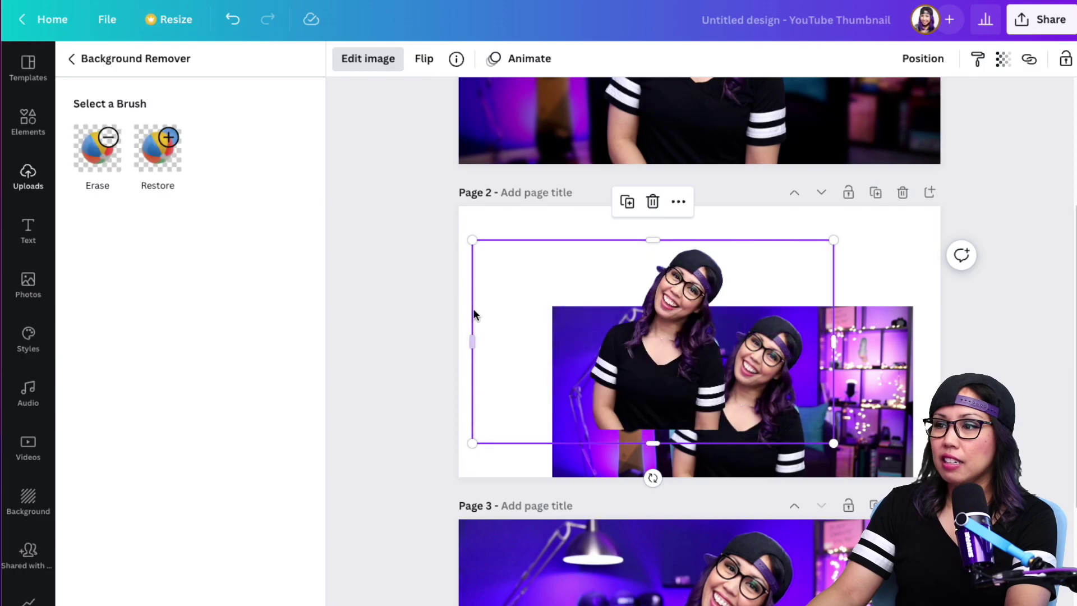
{"action": "left_click", "coordinate": [71, 59]}
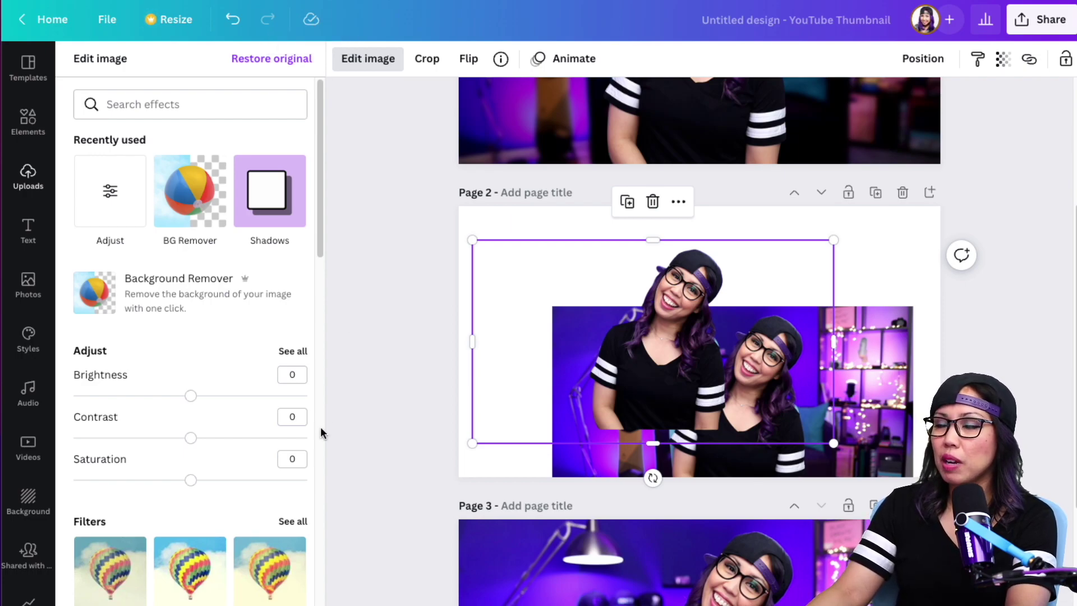
Apply a white Glow shadow to page 2's cutout, with transparency 60 and a slightly increased size
{"action": "left_click", "coordinate": [268, 193]}
{"action": "left_click", "coordinate": [180, 134]}
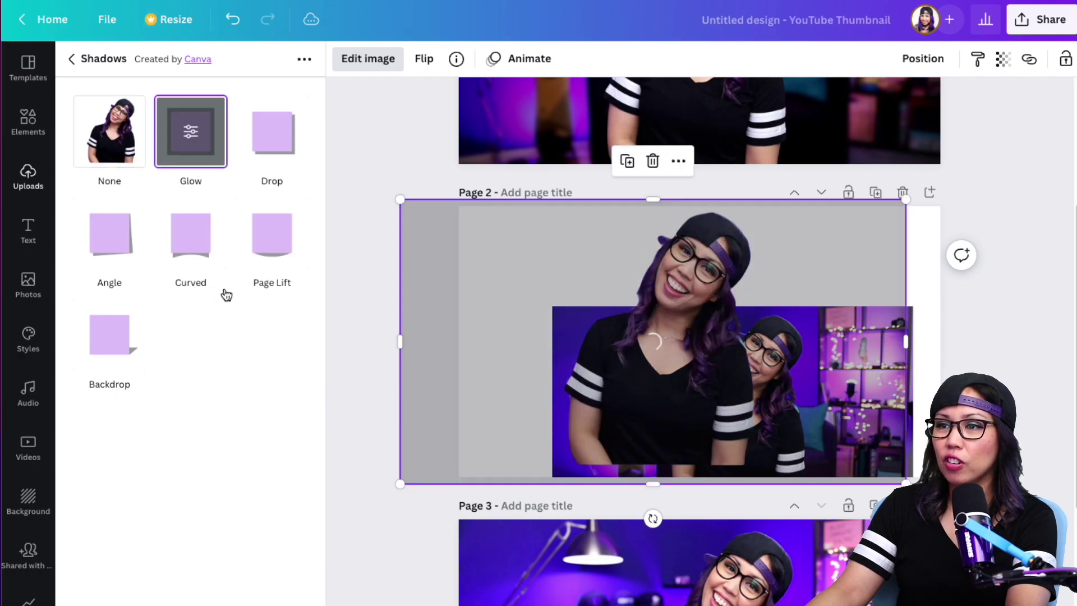
{"action": "left_click", "coordinate": [189, 154]}
{"action": "left_click", "coordinate": [293, 255]}
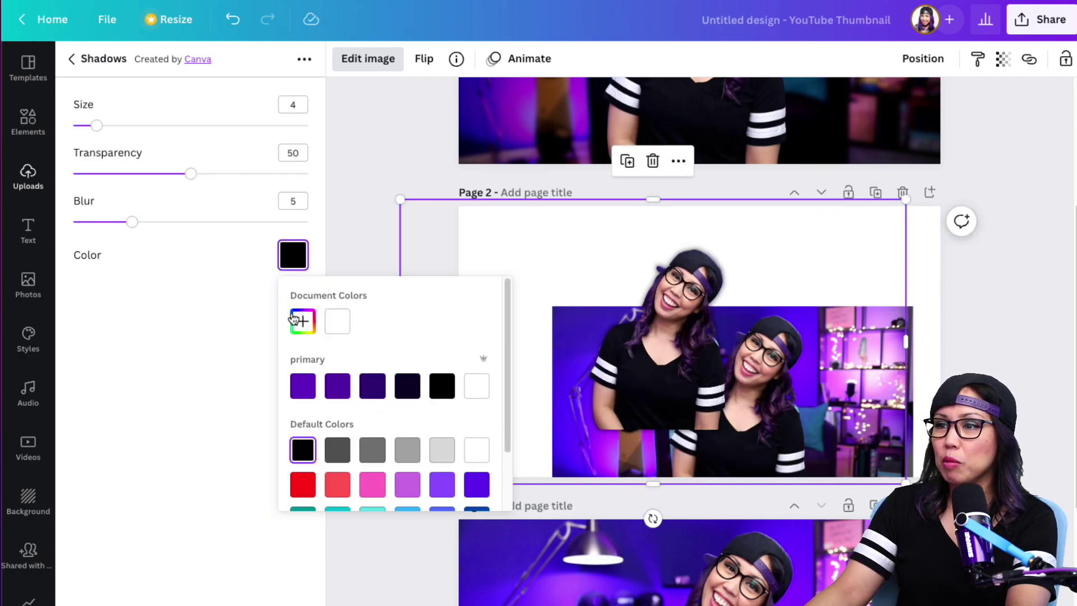
{"action": "left_click", "coordinate": [469, 388]}
{"action": "left_click", "coordinate": [136, 225]}
{"action": "left_click_drag", "start_coordinate": [191, 174], "coordinate": [214, 174]}
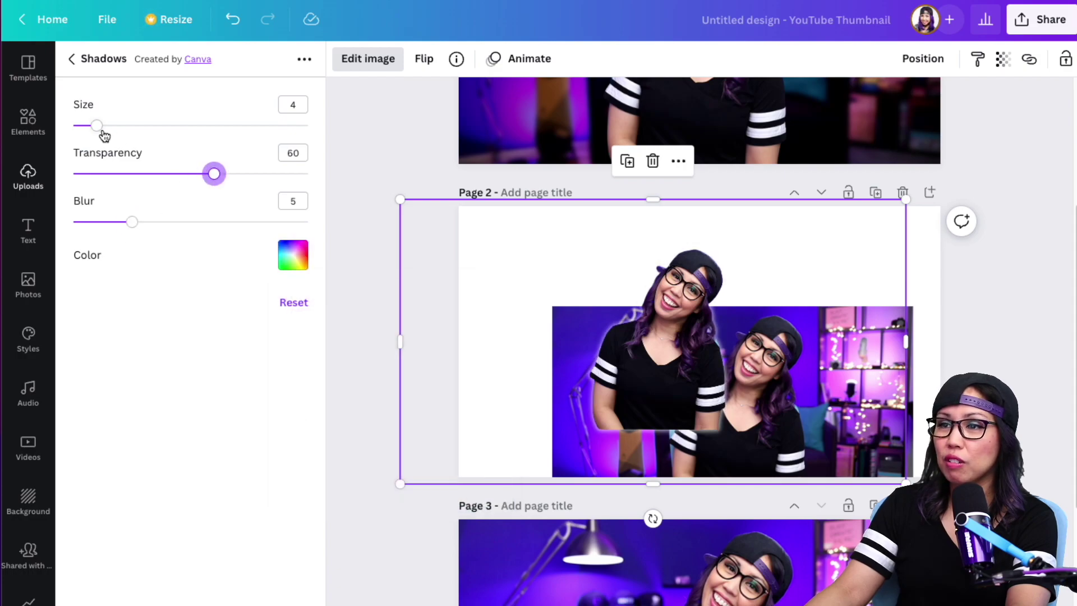
{"action": "left_click_drag", "start_coordinate": [96, 125], "coordinate": [114, 126]}
{"action": "left_click", "coordinate": [71, 59]}
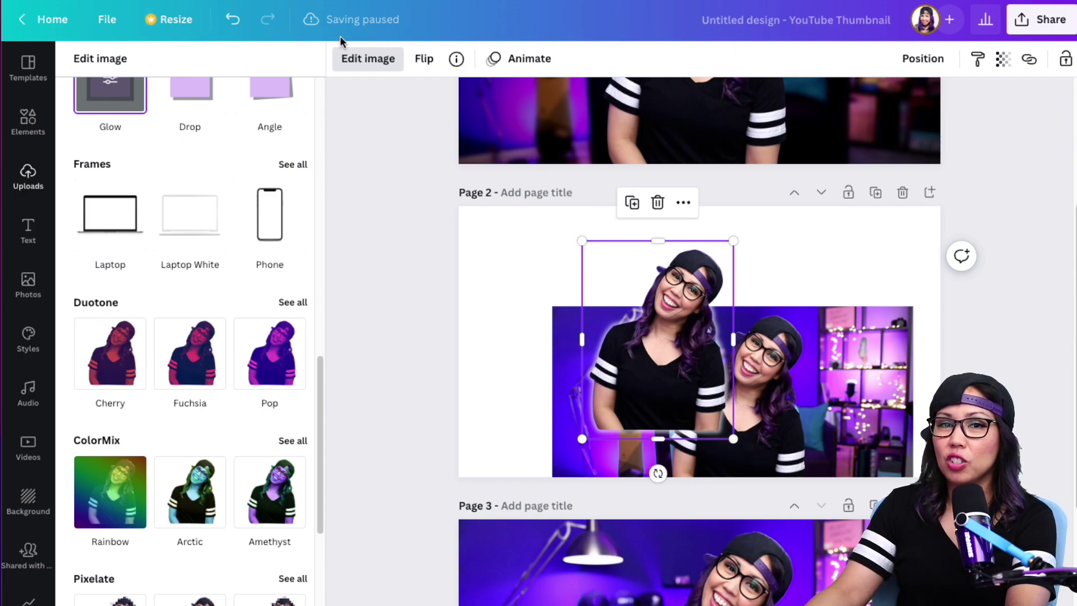
Enlarge the glowing cutout to about the full height of page 2 and align it with the page's lower edge
{"action": "left_click_drag", "start_coordinate": [581, 241], "coordinate": [448, 190]}
{"action": "left_click_drag", "start_coordinate": [652, 344], "coordinate": [697, 406]}
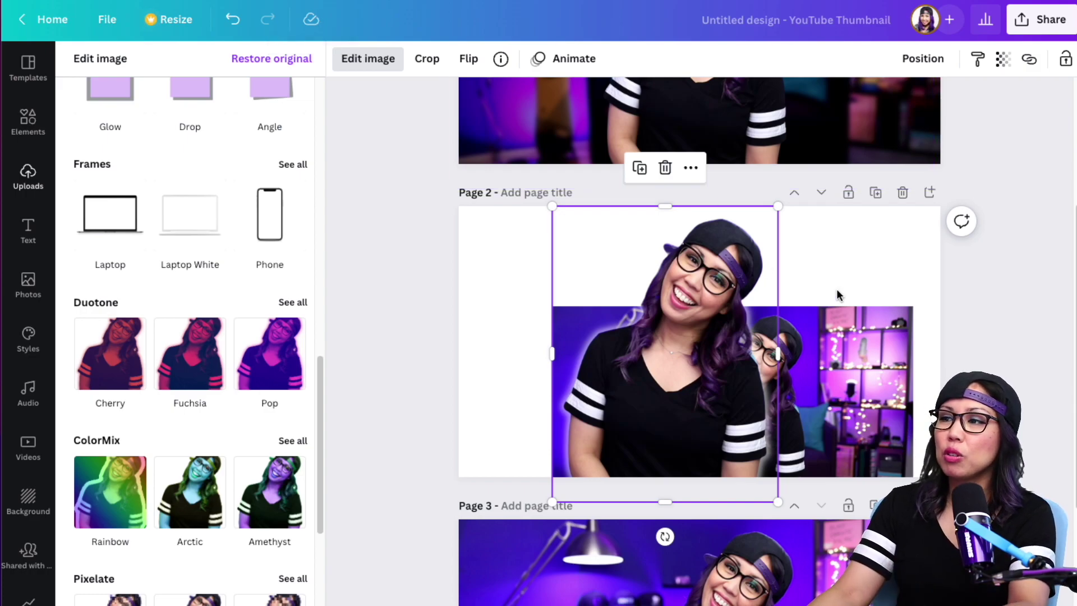
Try duplicating page 1 and moving the portrait cutout on the copy
{"action": "scroll", "coordinate": [723, 335], "scroll_direction": "up", "scroll_amount": 4}
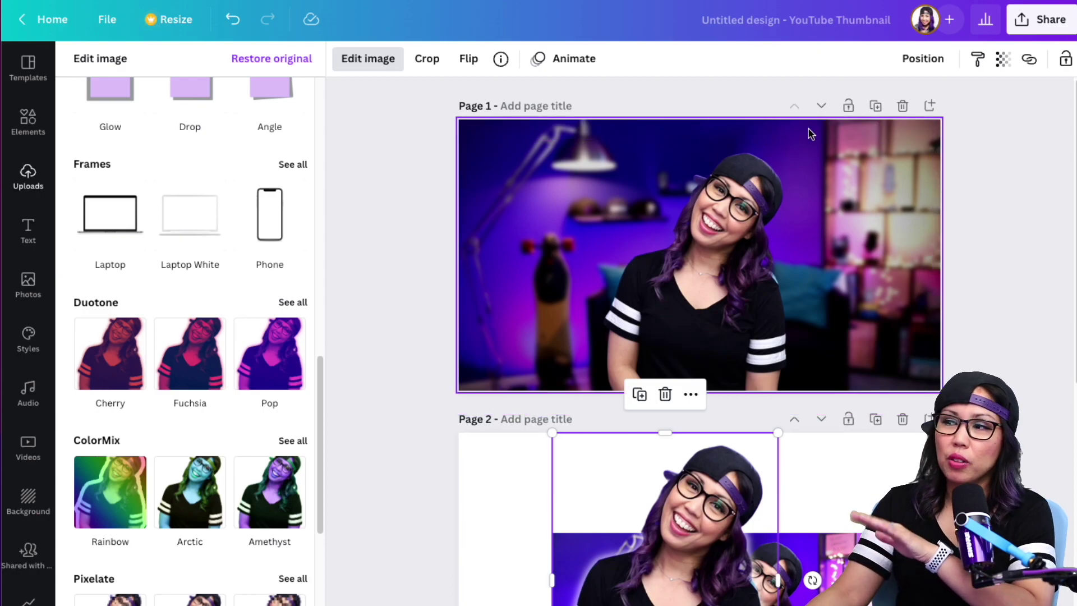
{"action": "left_click", "coordinate": [877, 106]}
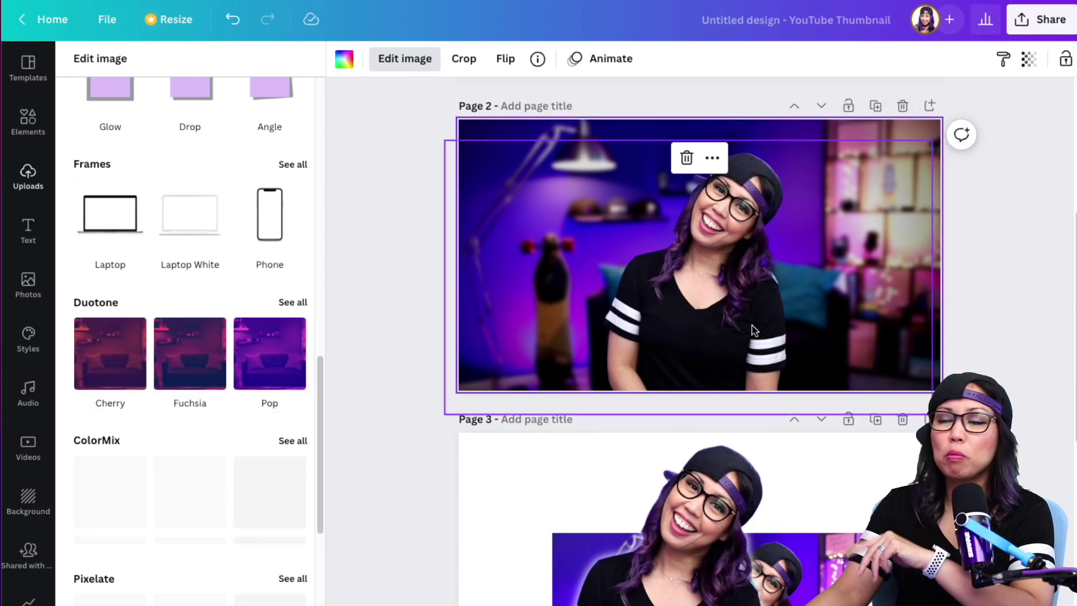
{"action": "scroll", "coordinate": [749, 329], "scroll_direction": "up", "scroll_amount": 5}
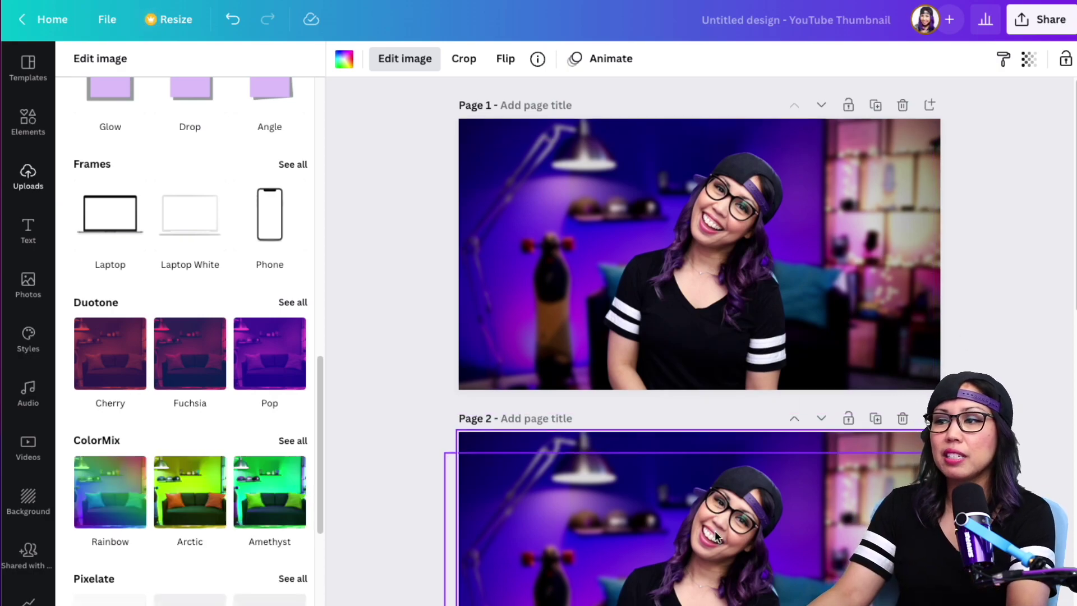
{"action": "scroll", "coordinate": [715, 530], "scroll_direction": "down", "scroll_amount": 2}
{"action": "scroll", "coordinate": [684, 502], "scroll_direction": "up", "scroll_amount": 2}
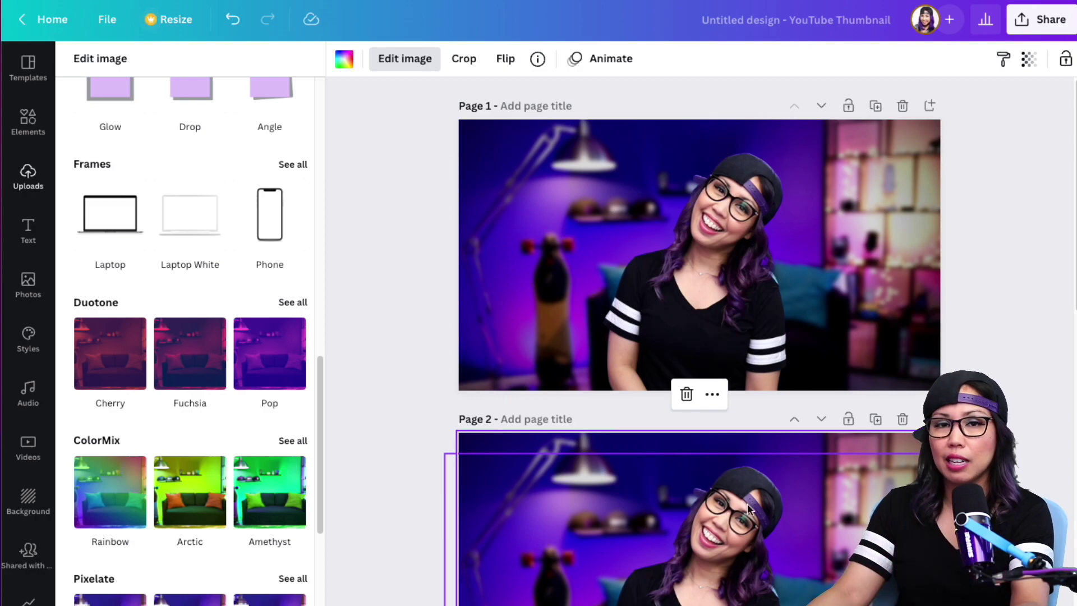
{"action": "left_click_drag", "start_coordinate": [729, 507], "coordinate": [767, 449]}
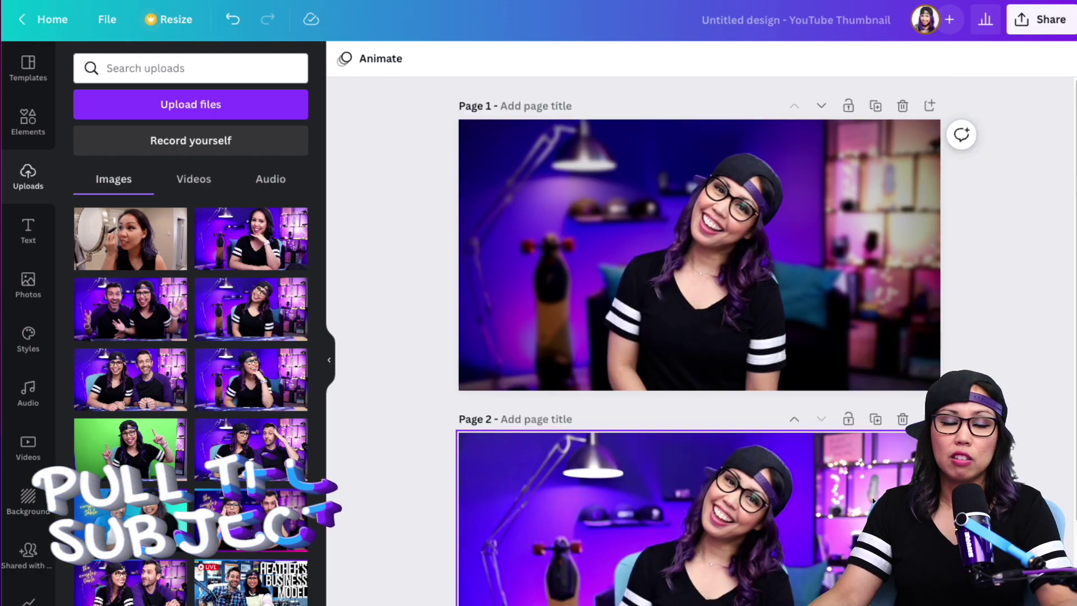
Nudge page 1's portrait cutout slightly to the right and apply a Drop shadow to it
{"action": "left_click", "coordinate": [721, 277]}
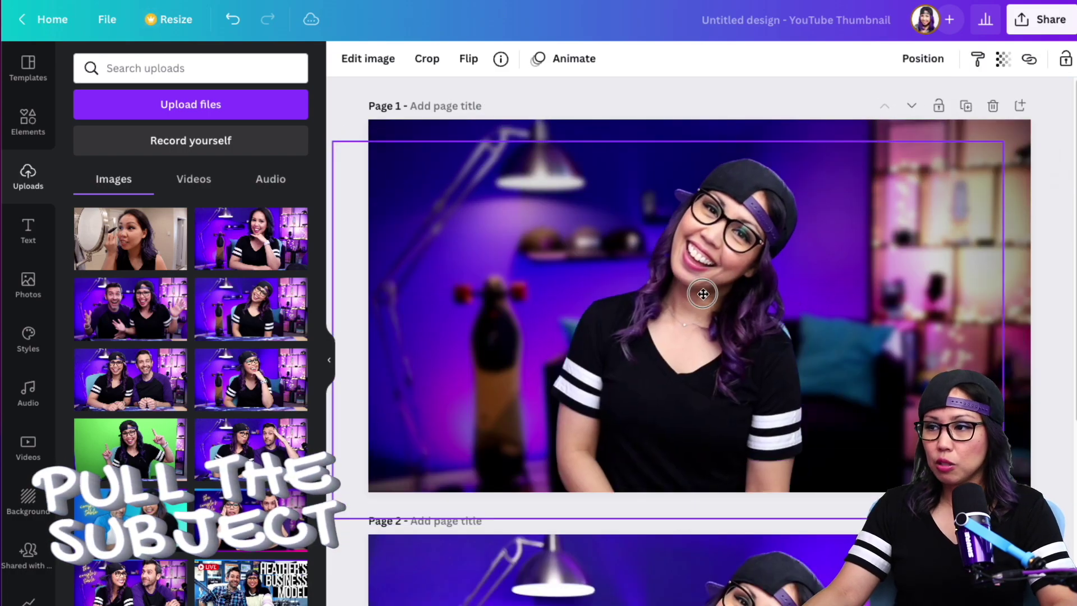
{"action": "left_click_drag", "start_coordinate": [721, 277], "coordinate": [723, 293]}
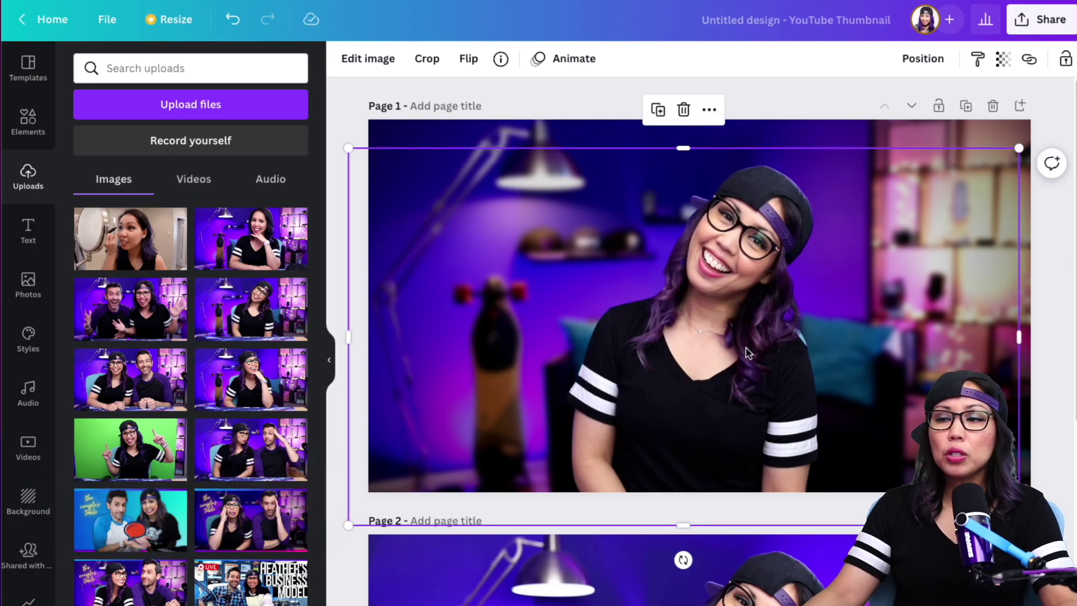
{"action": "left_click", "coordinate": [361, 60]}
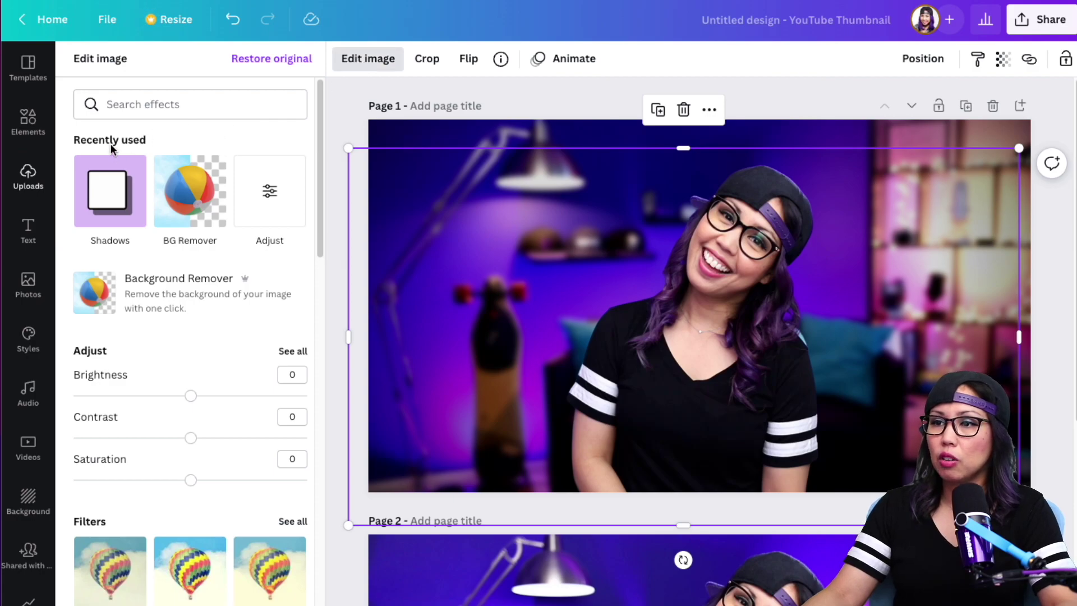
{"action": "scroll", "coordinate": [156, 364], "scroll_direction": "down", "scroll_amount": 8}
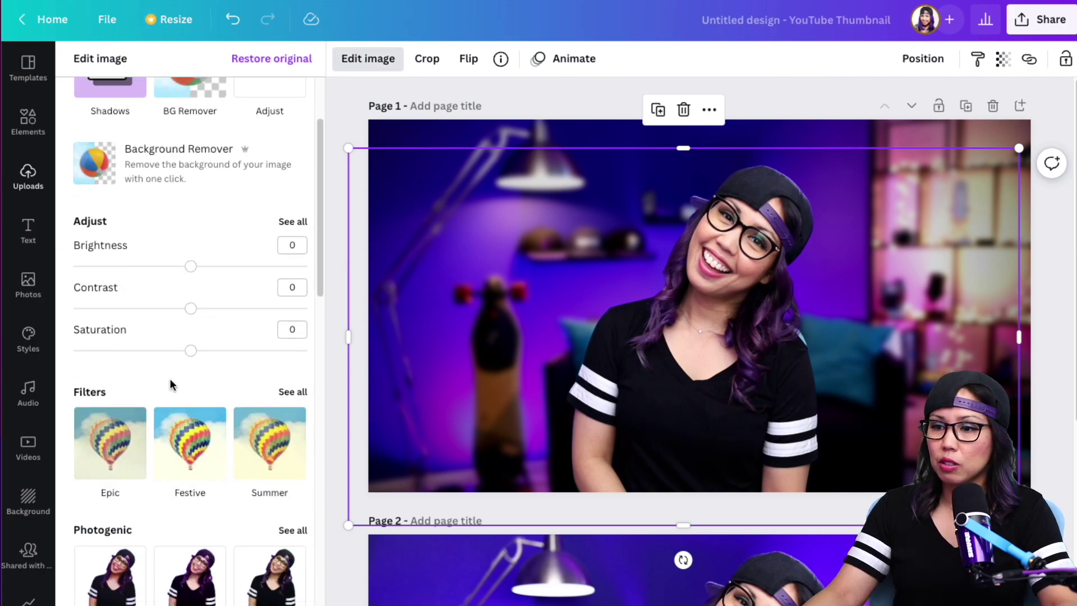
{"action": "scroll", "coordinate": [195, 428], "scroll_direction": "down", "scroll_amount": 2}
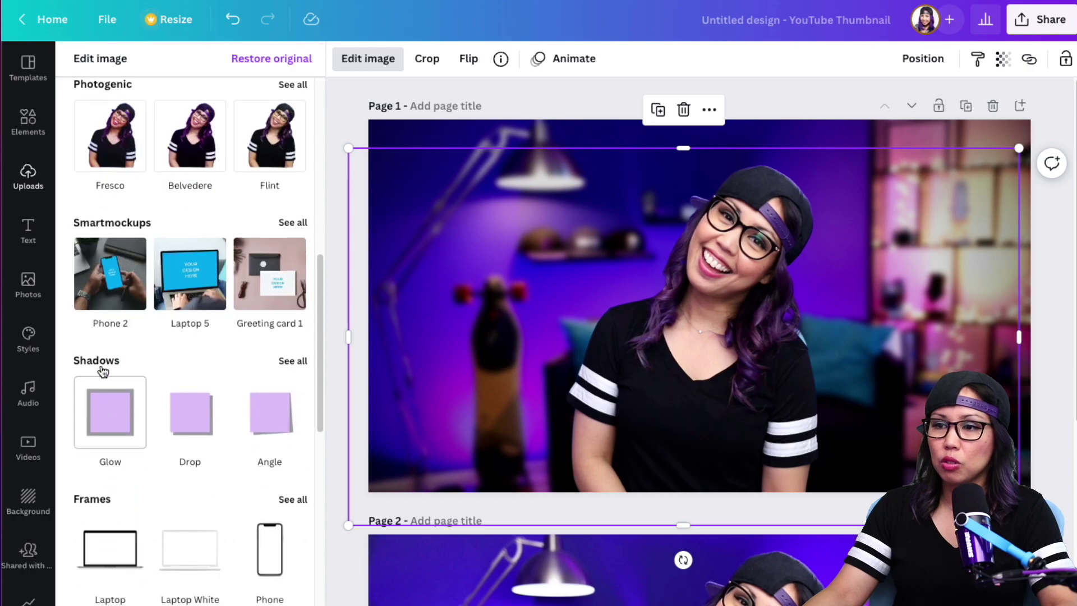
{"action": "left_click", "coordinate": [291, 362]}
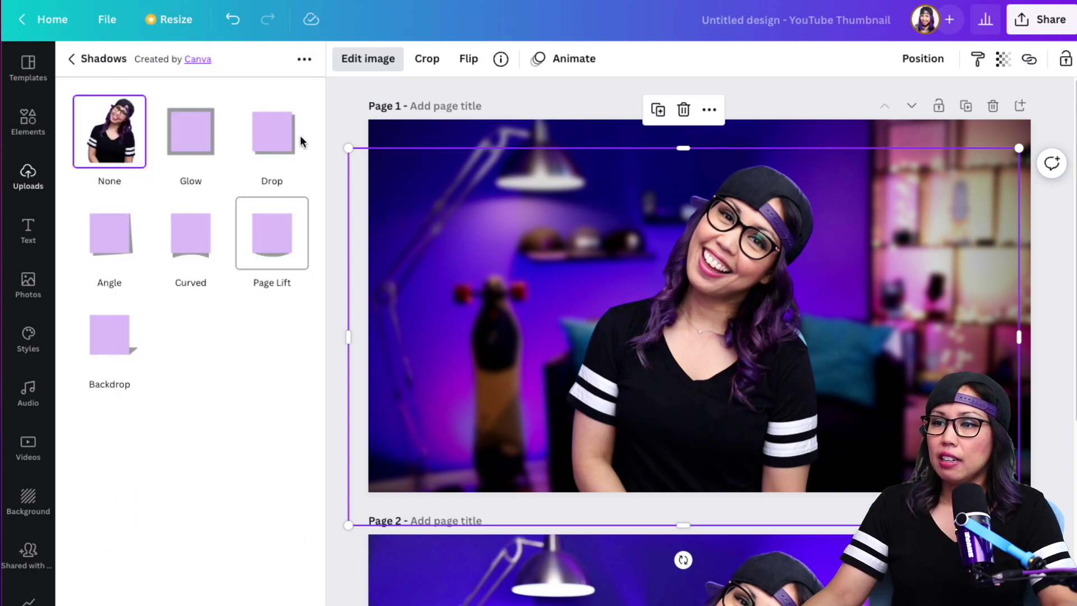
{"action": "left_click", "coordinate": [279, 135]}
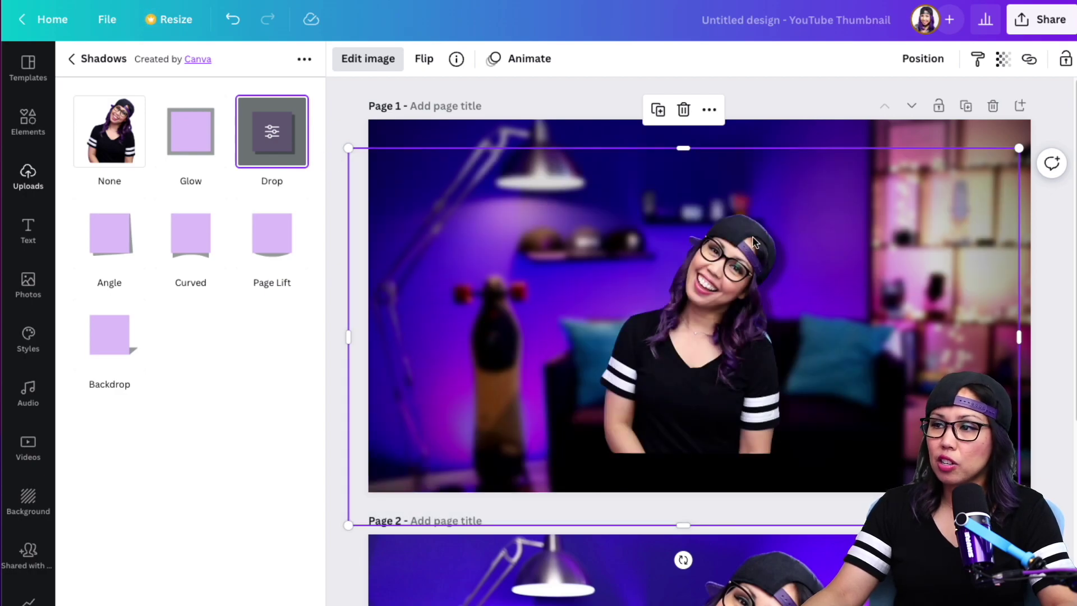
Review the Drop shadow's offset, angle, transparency, blur and colour settings
{"action": "left_click", "coordinate": [267, 139]}
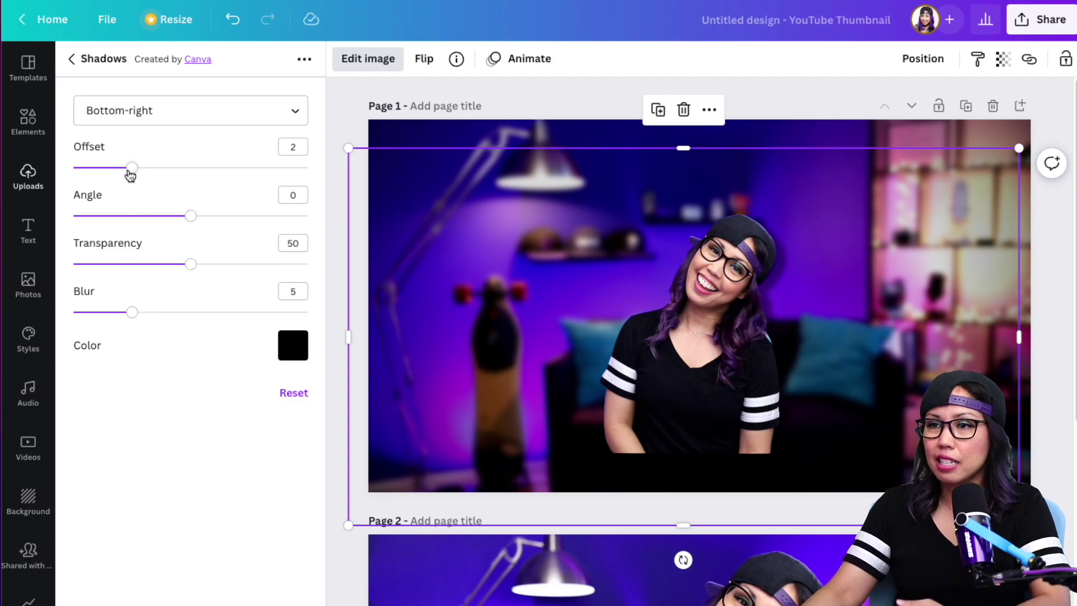
{"action": "mouse_move", "coordinate": [131, 175]}
{"action": "left_mouse_down"}
{"action": "mouse_move", "coordinate": [103, 170]}
{"action": "mouse_move", "coordinate": [120, 175]}
{"action": "left_mouse_up"}
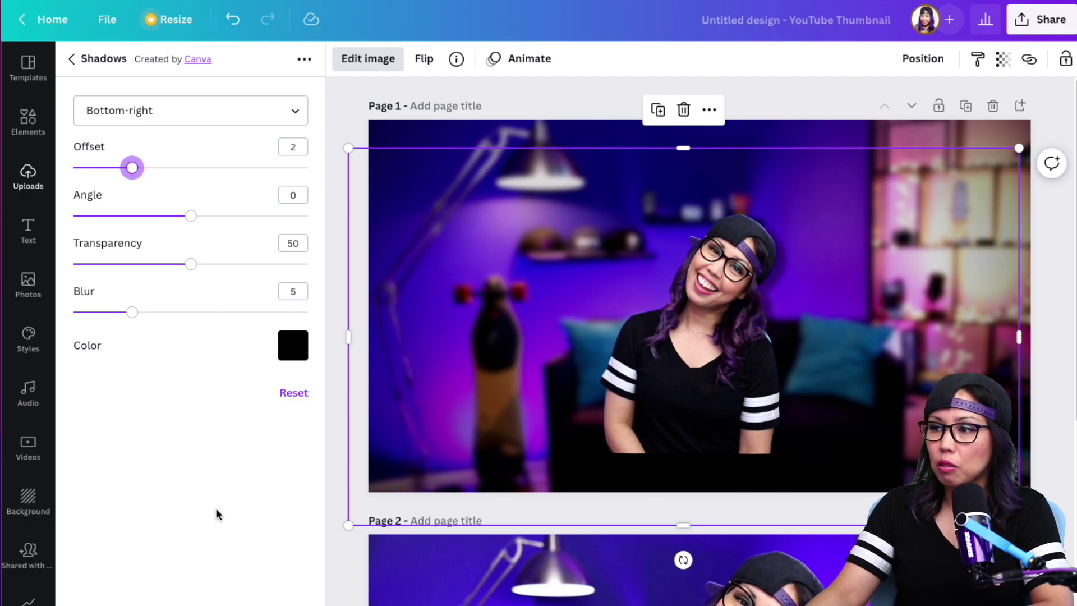
{"action": "left_click", "coordinate": [71, 59]}
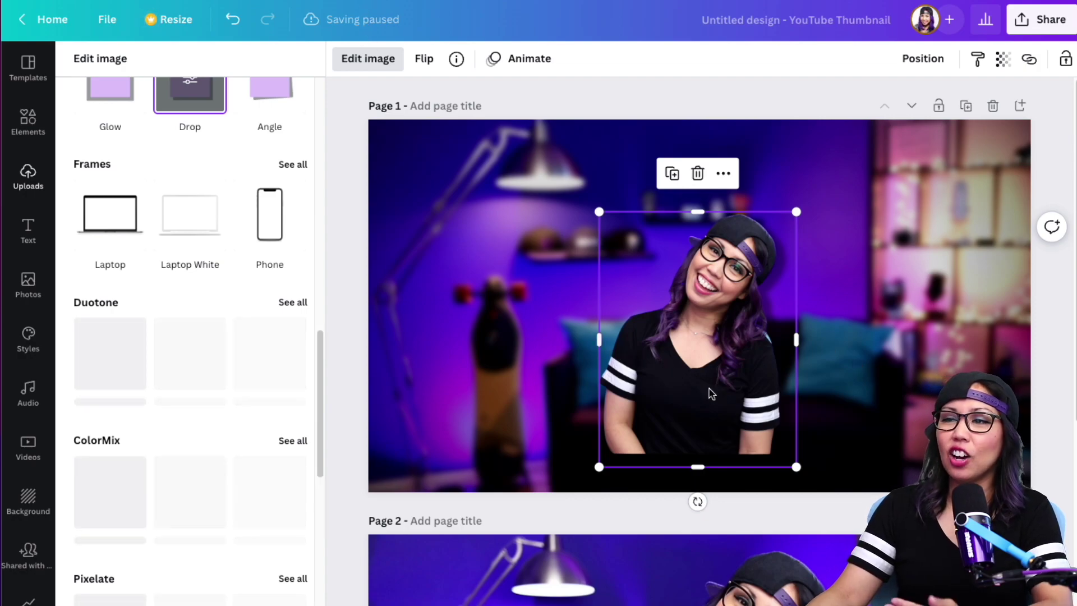
Duplicate page 1 and delete the blurred studio background from the copy, leaving the shadowed cutout
{"action": "left_click", "coordinate": [967, 106]}
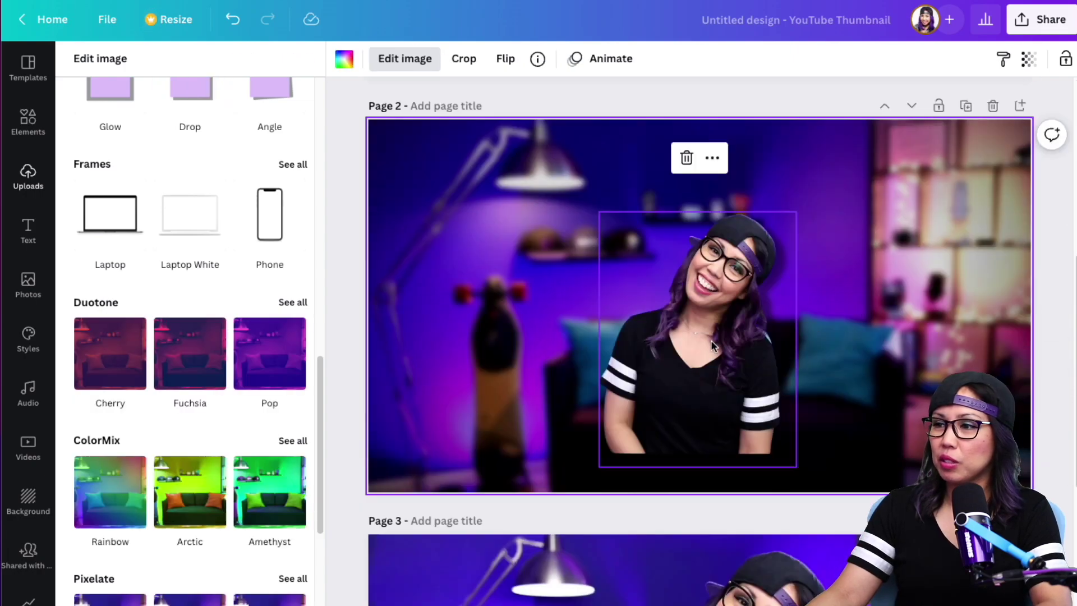
{"action": "left_click", "coordinate": [712, 340]}
{"action": "left_click", "coordinate": [488, 166]}
{"action": "key", "text": "Delete"}
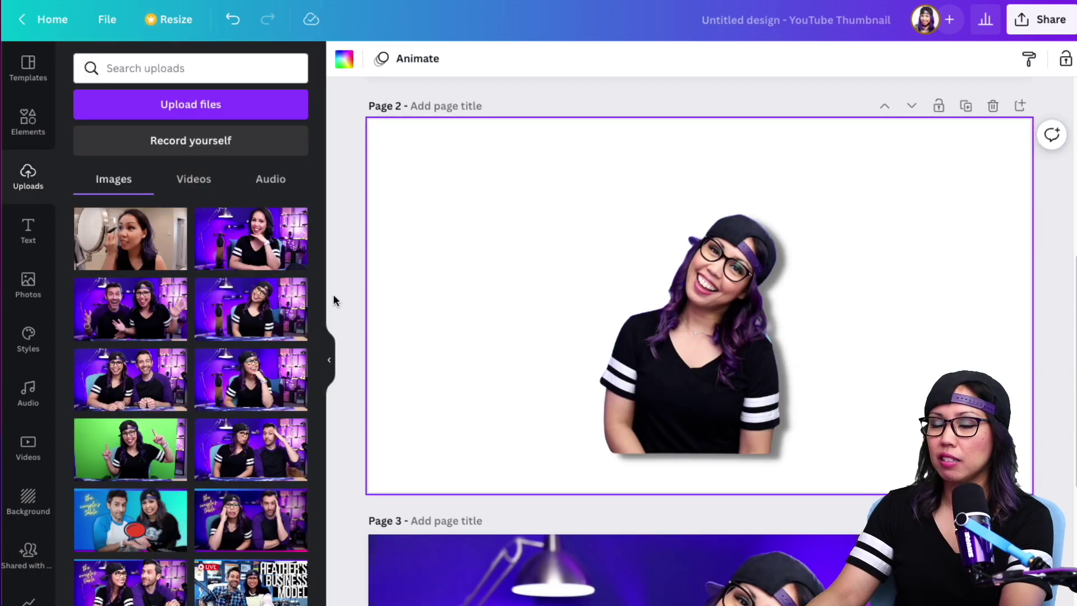
Search the backgrounds for "blue" and apply the purple-to-teal gradient texture to page 2
{"action": "left_click", "coordinate": [42, 497]}
{"action": "left_click", "coordinate": [240, 74]}
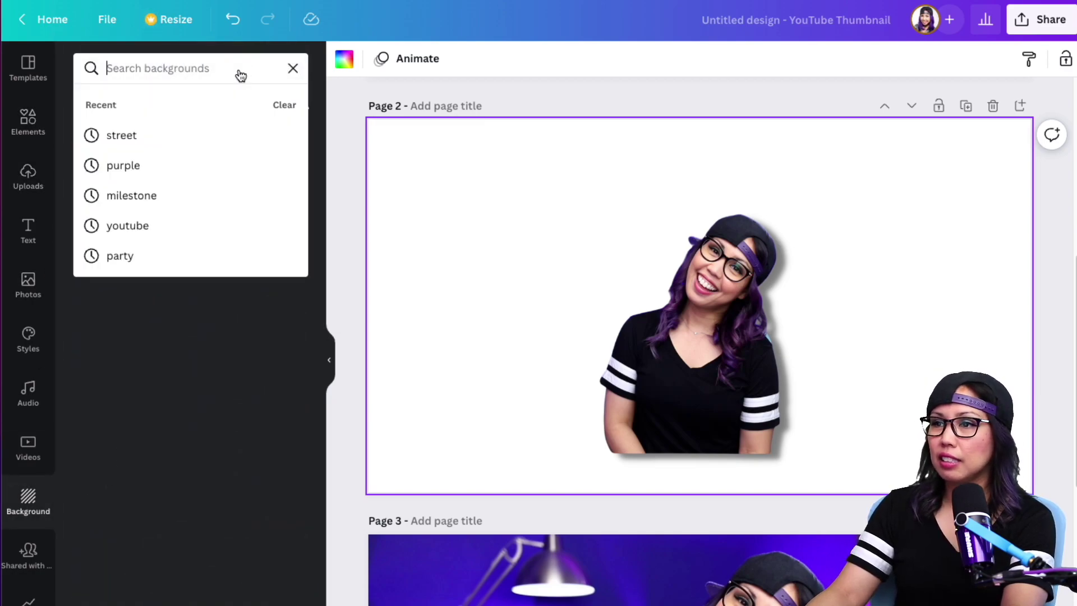
{"action": "type", "text": "blue"}
{"action": "key", "text": "Return"}
{"action": "scroll", "coordinate": [261, 449], "scroll_direction": "down", "scroll_amount": 3}
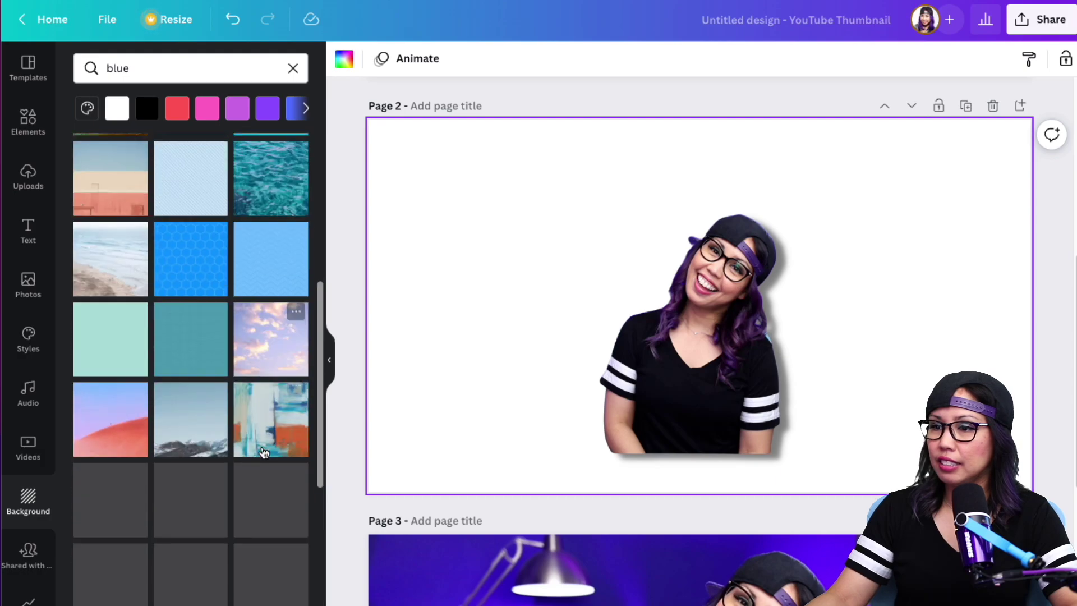
{"action": "scroll", "coordinate": [263, 452], "scroll_direction": "up", "scroll_amount": 6}
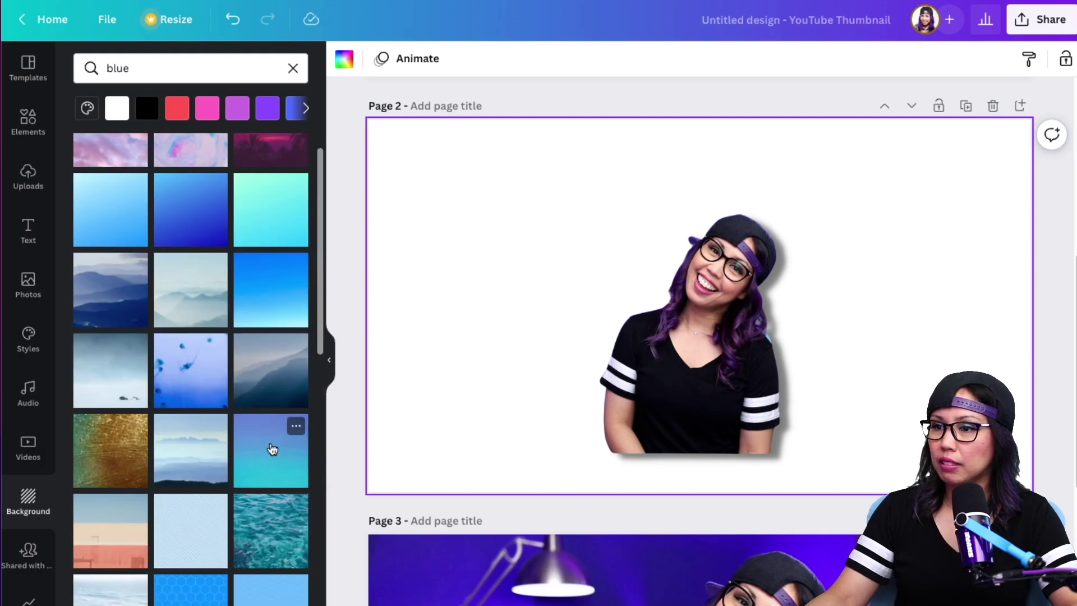
{"action": "left_click", "coordinate": [273, 447]}
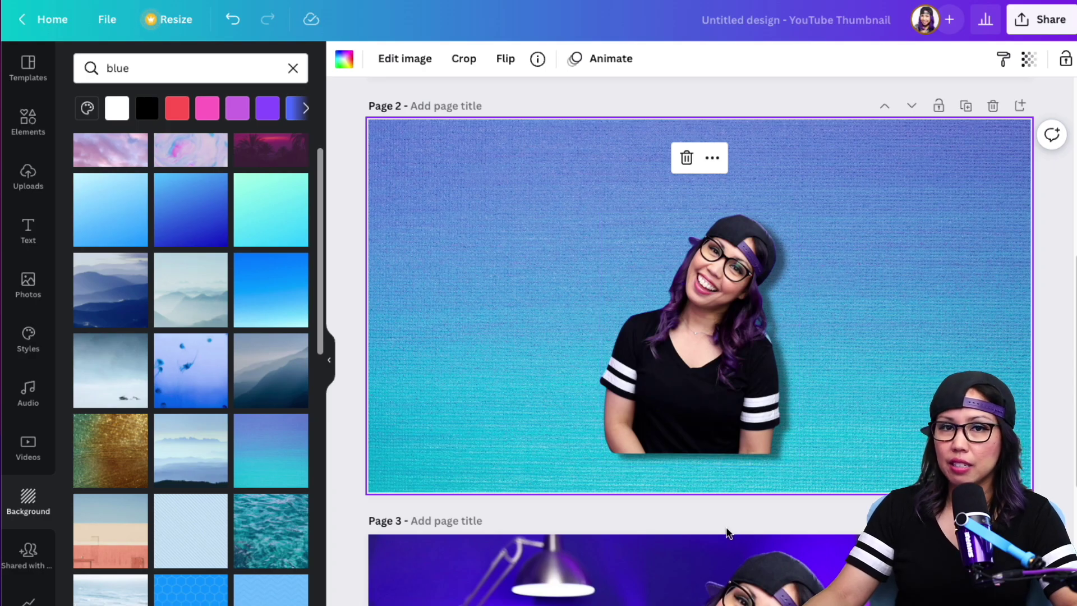
Enlarge the shadowed cutout on page 2 and position it against the page's lower edge
{"action": "left_click", "coordinate": [683, 343]}
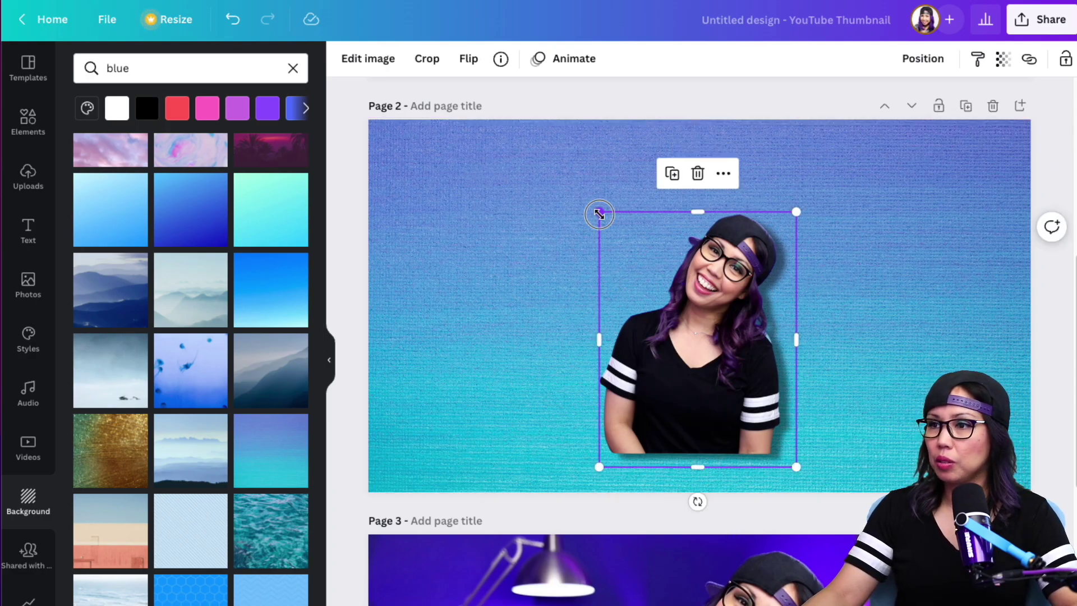
{"action": "left_click_drag", "start_coordinate": [599, 214], "coordinate": [489, 119]}
{"action": "left_click_drag", "start_coordinate": [622, 275], "coordinate": [646, 326]}
{"action": "left_click", "coordinate": [1065, 261]}
{"action": "key", "text": "ctrl+minus"}
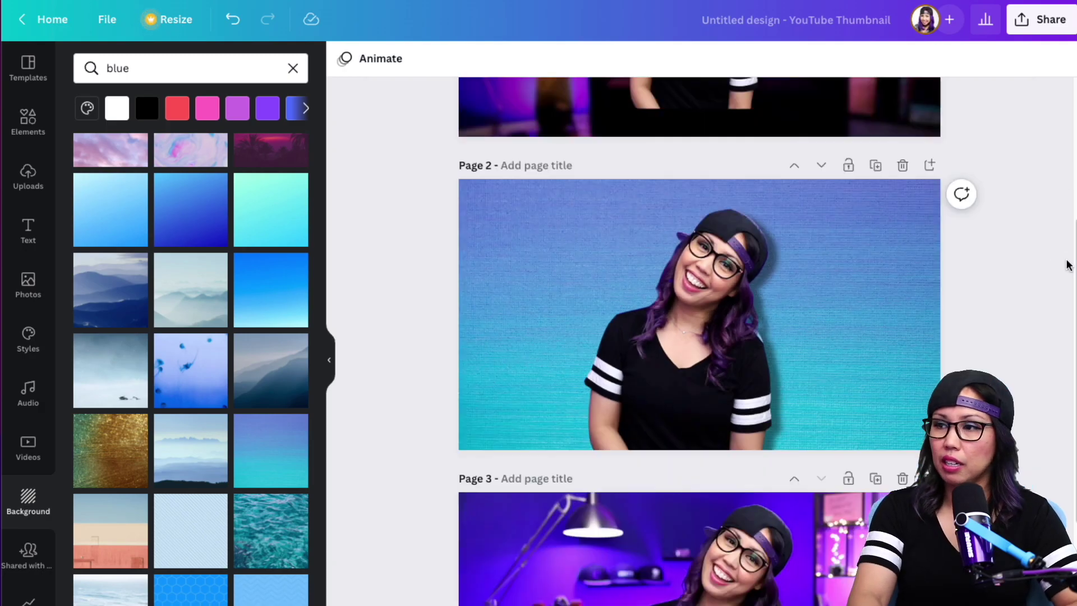
Enlarge the shadowed cutout on page 1 and position it so it runs past the page's lower edge
{"action": "key", "text": "ctrl+minus"}
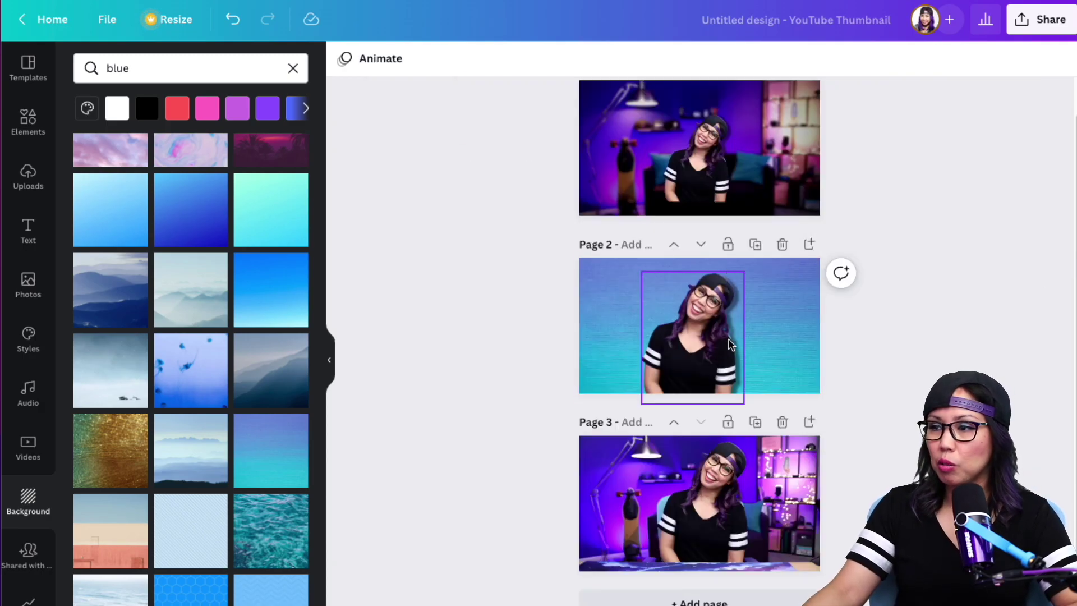
{"action": "left_click_drag", "start_coordinate": [740, 335], "coordinate": [706, 219]}
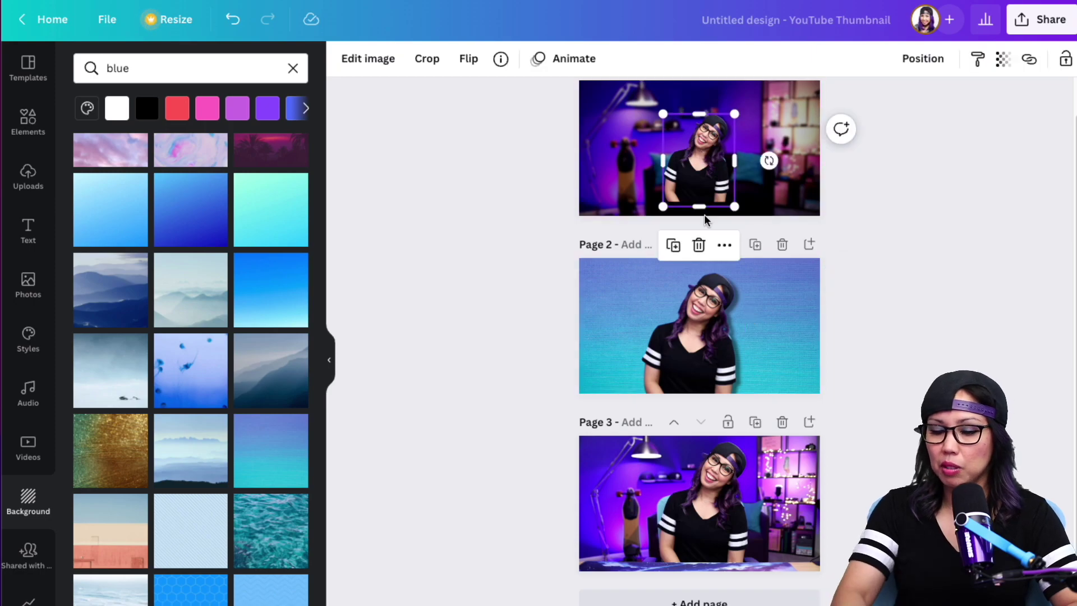
{"action": "key", "text": "ctrl+plus"}
{"action": "scroll", "coordinate": [735, 258], "scroll_direction": "up", "scroll_amount": 5}
{"action": "left_click_drag", "start_coordinate": [600, 212], "coordinate": [524, 137]}
{"action": "left_click_drag", "start_coordinate": [697, 308], "coordinate": [729, 352]}
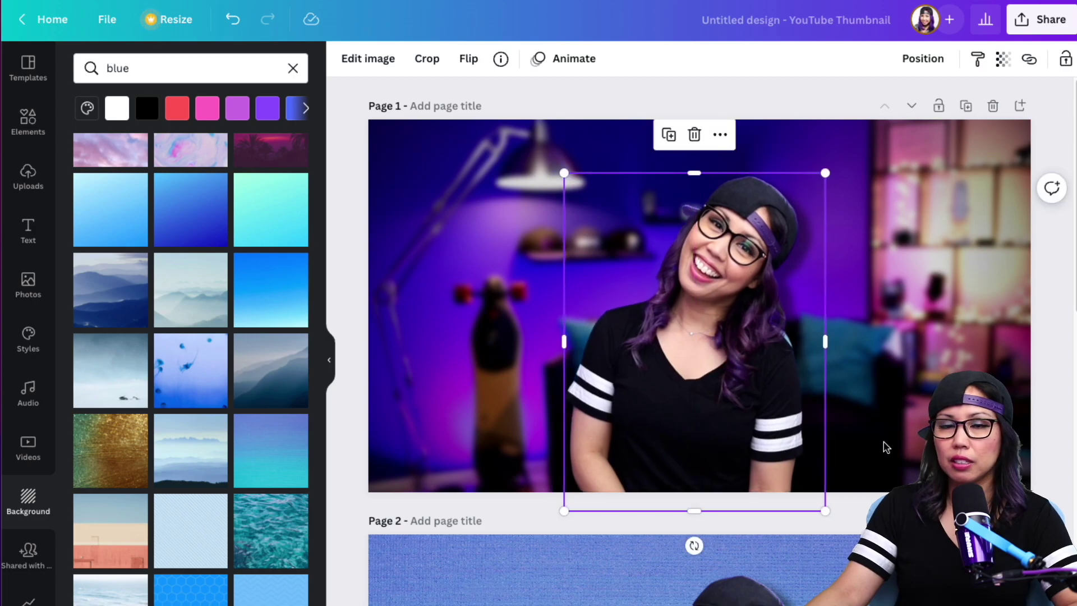
Remove the studio background from the portrait on page 3 and duplicate that page
{"action": "scroll", "coordinate": [886, 447], "scroll_direction": "down", "scroll_amount": 5}
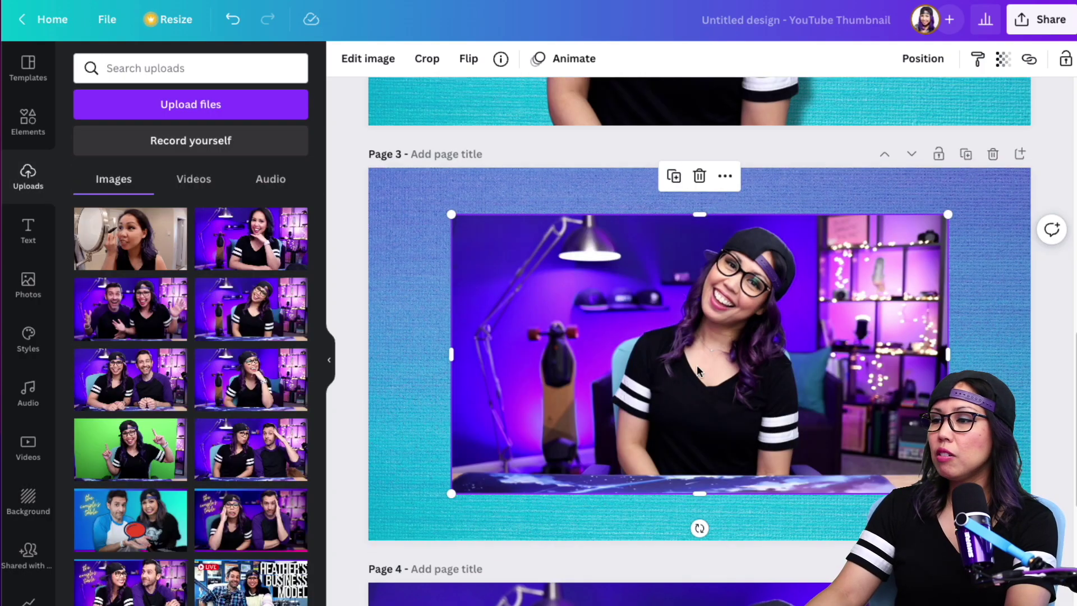
{"action": "left_click", "coordinate": [368, 60]}
{"action": "left_click", "coordinate": [221, 174]}
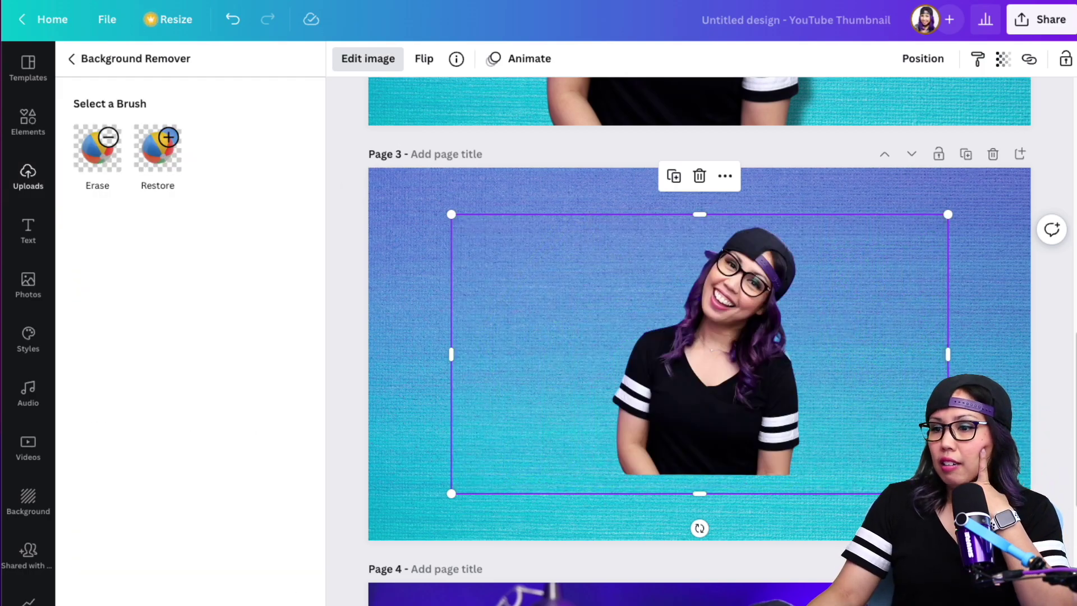
{"action": "left_click", "coordinate": [966, 154]}
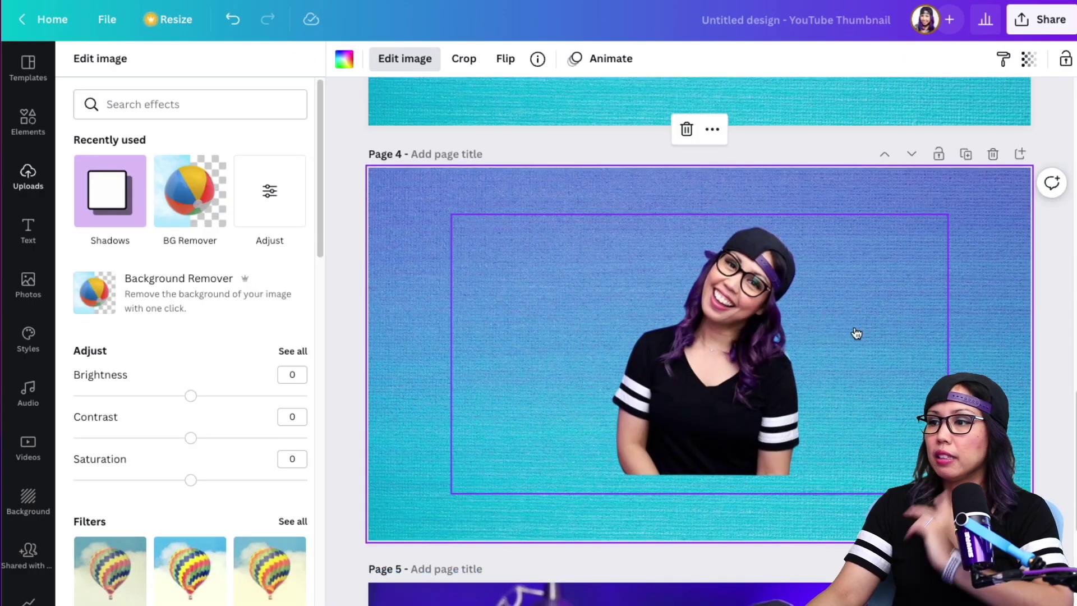
Enlarge the cutout on page 3 and position it so it runs past the page's lower edge
{"action": "scroll", "coordinate": [729, 387], "scroll_direction": "up", "scroll_amount": 5}
{"action": "left_click", "coordinate": [689, 345]}
{"action": "left_click_drag", "start_coordinate": [689, 345], "coordinate": [701, 424]}
{"action": "left_click_drag", "start_coordinate": [442, 278], "coordinate": [380, 197]}
{"action": "left_click_drag", "start_coordinate": [594, 310], "coordinate": [666, 313]}
Apply the Glow shadow effect to the cutout on page 3 and open its settings
{"action": "scroll", "coordinate": [224, 376], "scroll_direction": "down", "scroll_amount": 10}
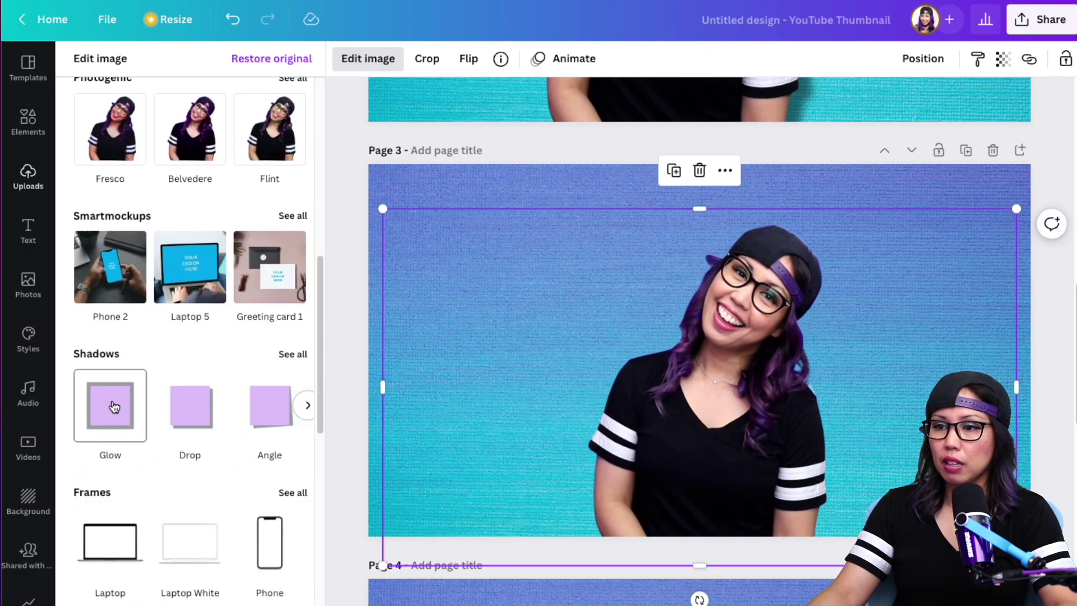
{"action": "left_click", "coordinate": [109, 409]}
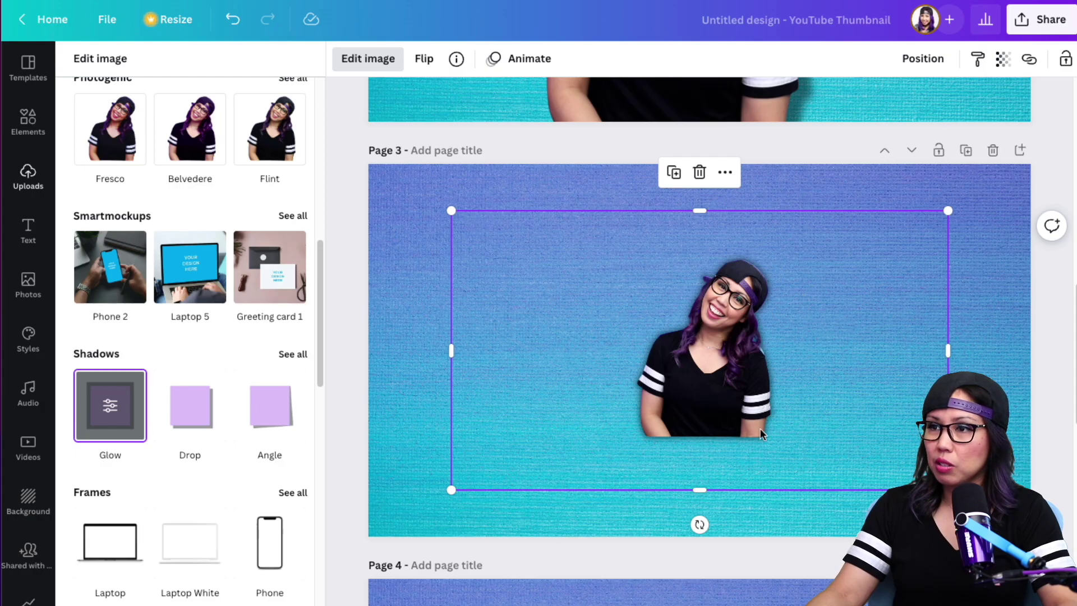
{"action": "left_click", "coordinate": [110, 406]}
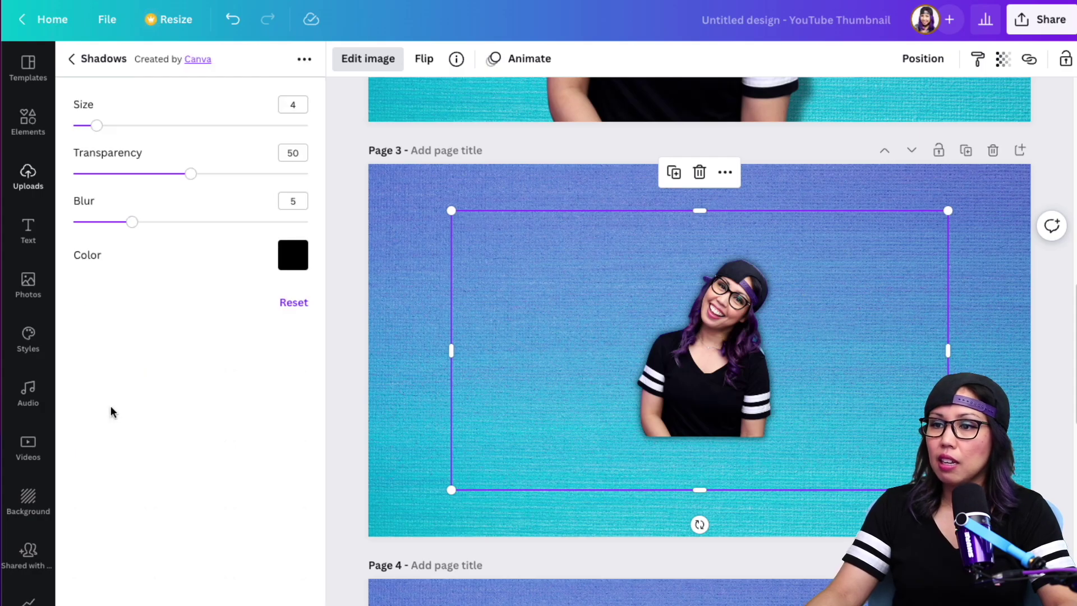
Try a pink glow colour around the cutout on page 3
{"action": "left_click", "coordinate": [291, 262]}
{"action": "scroll", "coordinate": [378, 480], "scroll_direction": "down", "scroll_amount": 3}
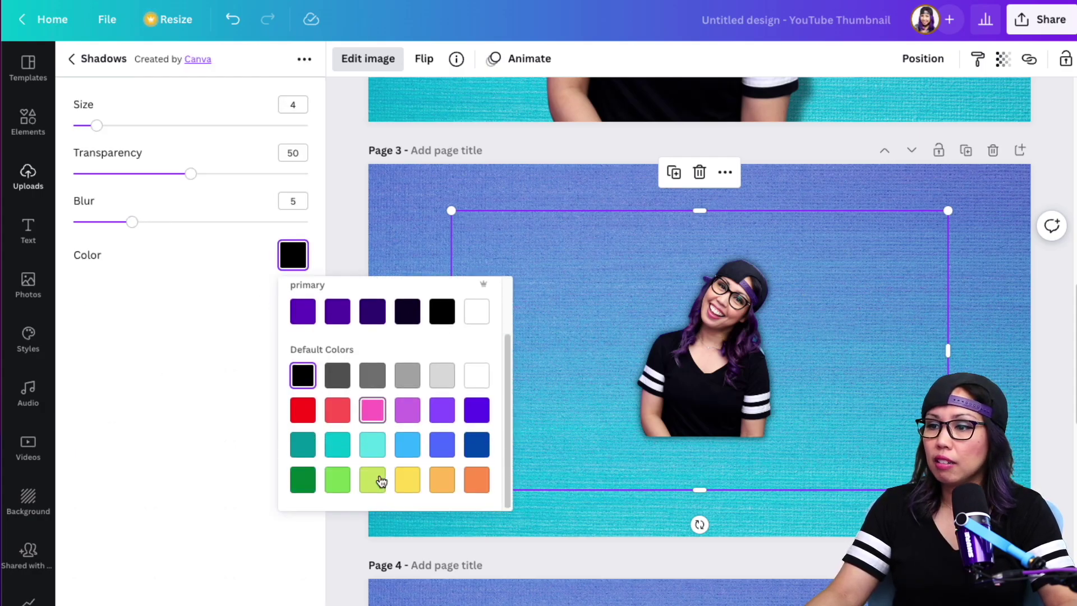
{"action": "left_click", "coordinate": [370, 444]}
{"action": "left_click", "coordinate": [374, 414]}
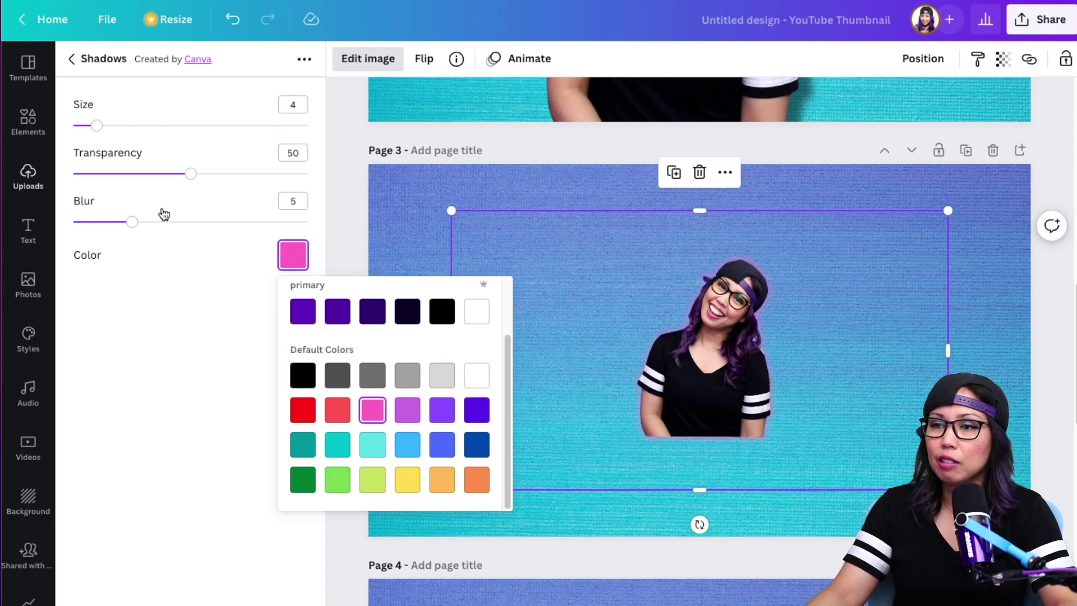
{"action": "left_click", "coordinate": [190, 175]}
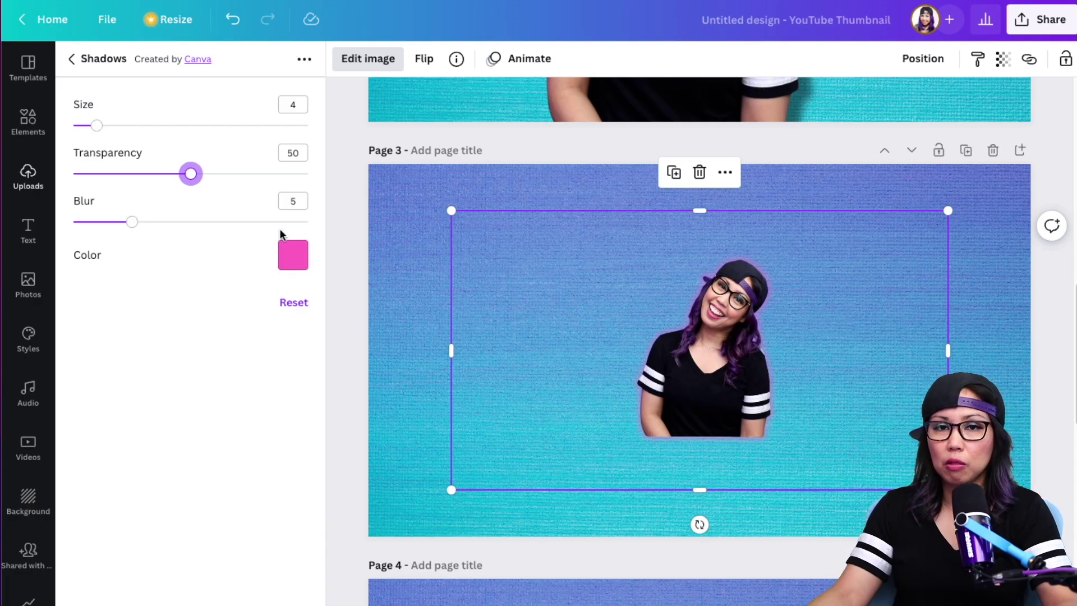
Make the cutout's glow white and set its blur to 2, transparency to 84 and size to 8
{"action": "left_click", "coordinate": [293, 255]}
{"action": "left_click", "coordinate": [482, 396]}
{"action": "left_click", "coordinate": [132, 223]}
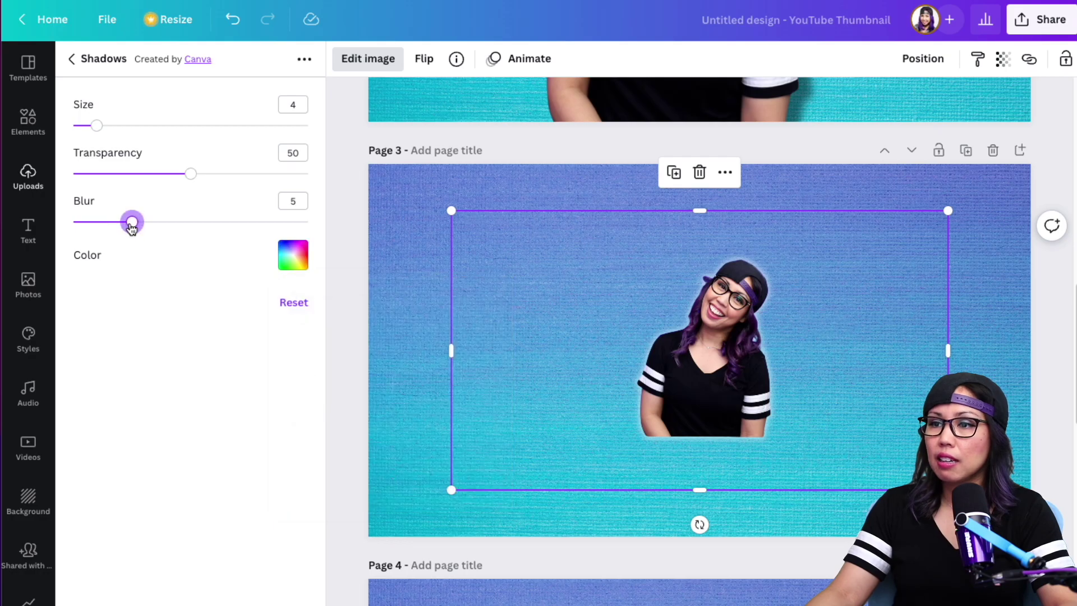
{"action": "left_click_drag", "start_coordinate": [133, 228], "coordinate": [100, 230]}
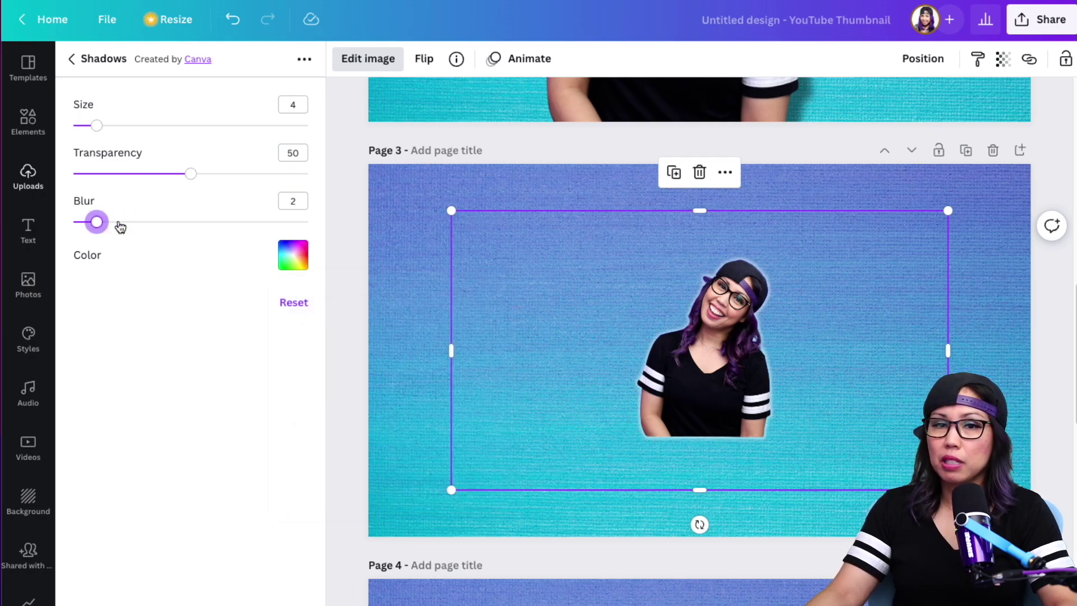
{"action": "left_click_drag", "start_coordinate": [188, 180], "coordinate": [272, 183]}
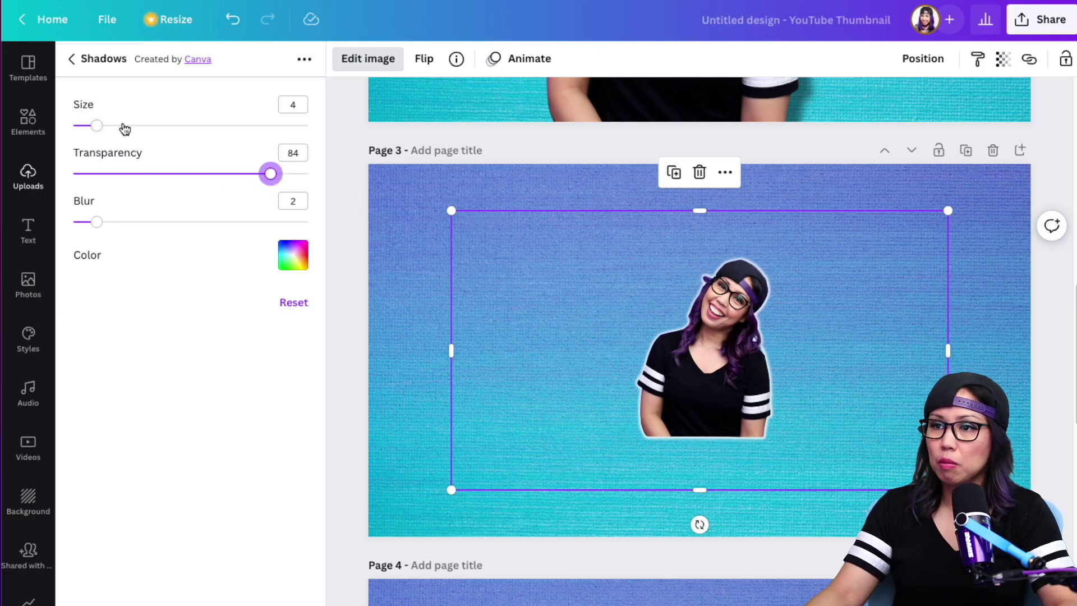
{"action": "left_click_drag", "start_coordinate": [98, 133], "coordinate": [121, 135]}
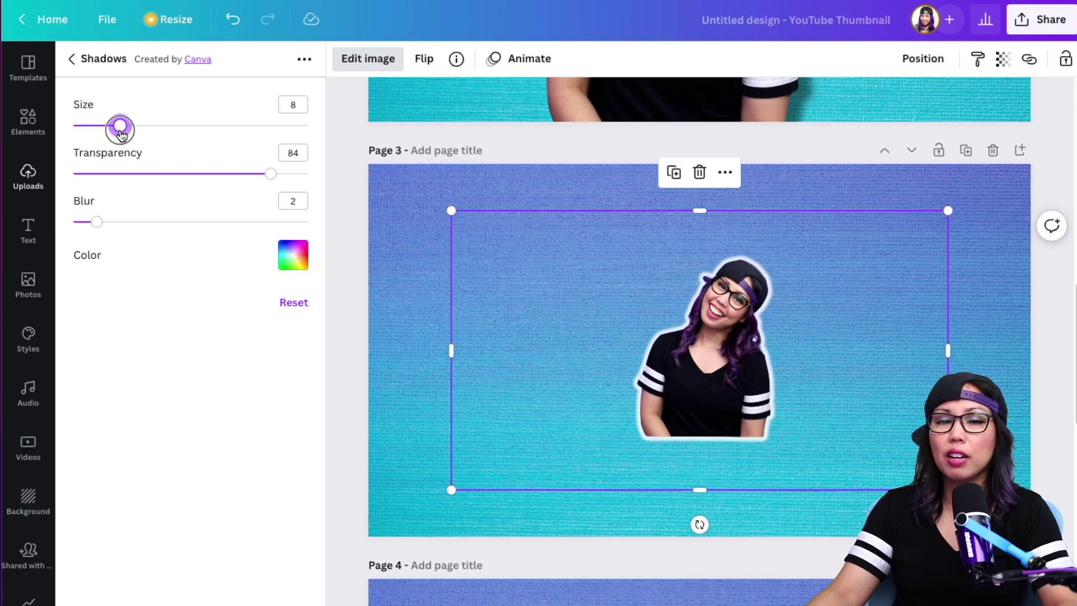
Enlarge the glowing cutout and position it on the right side of page 3, cropped by the lower edge
{"action": "left_click_drag", "start_coordinate": [452, 211], "coordinate": [303, 128]}
{"action": "left_click_drag", "start_coordinate": [640, 359], "coordinate": [724, 396]}
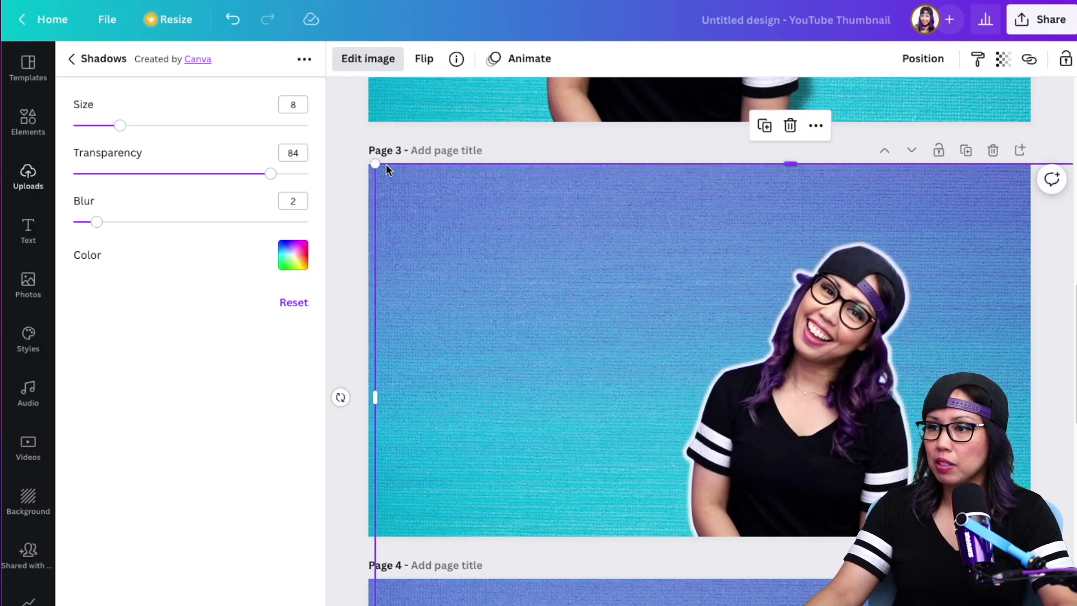
{"action": "left_click_drag", "start_coordinate": [374, 163], "coordinate": [328, 124]}
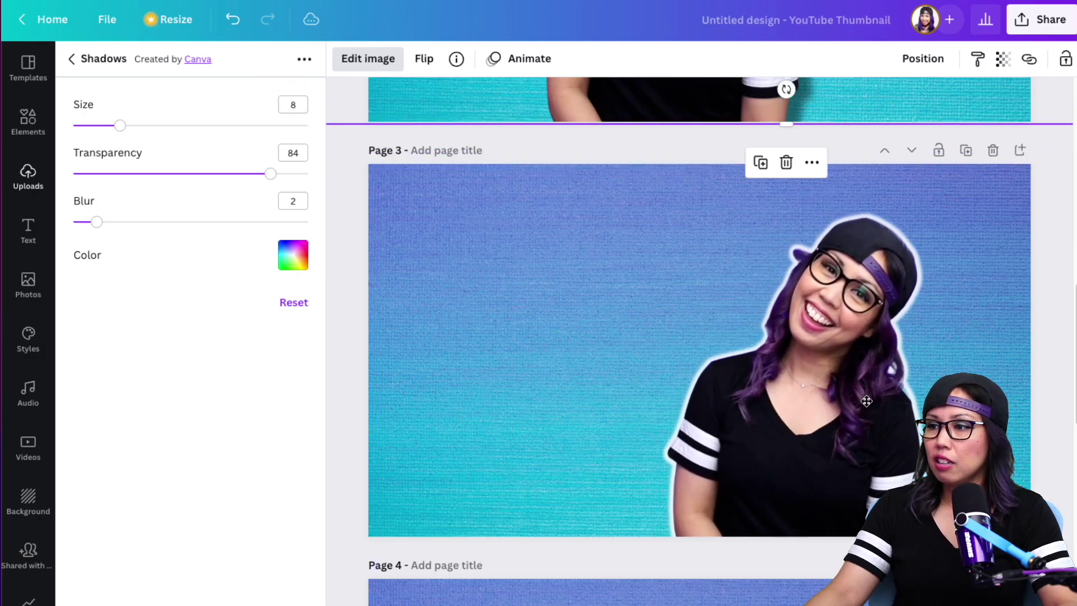
{"action": "left_click", "coordinate": [395, 422]}
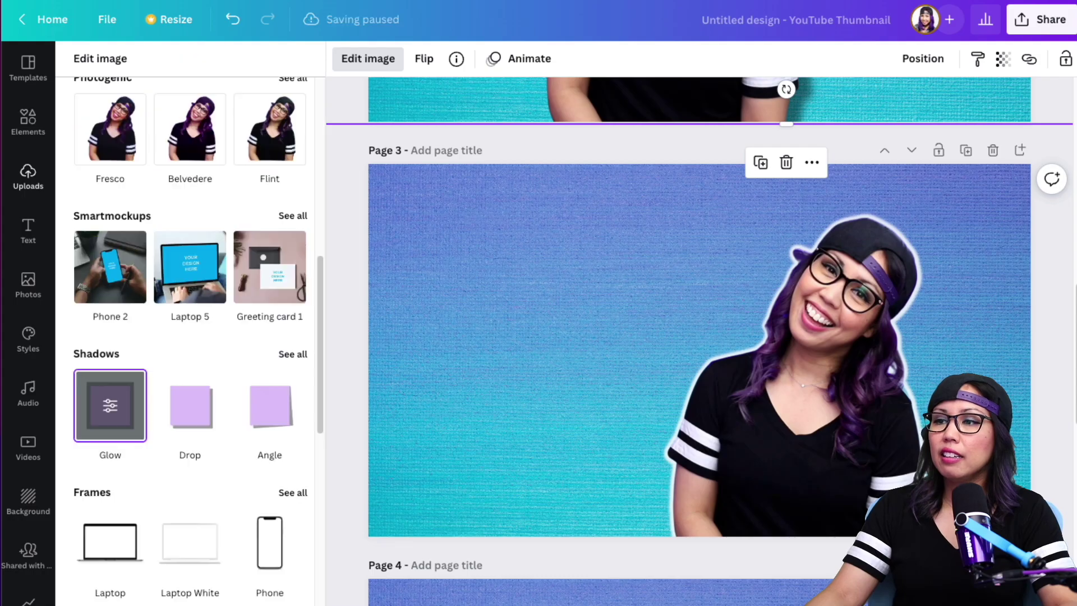
Adjust the cutout on page 1 to brightness 9, contrast 15 and saturation 2
{"action": "scroll", "coordinate": [522, 500], "scroll_direction": "up", "scroll_amount": 10}
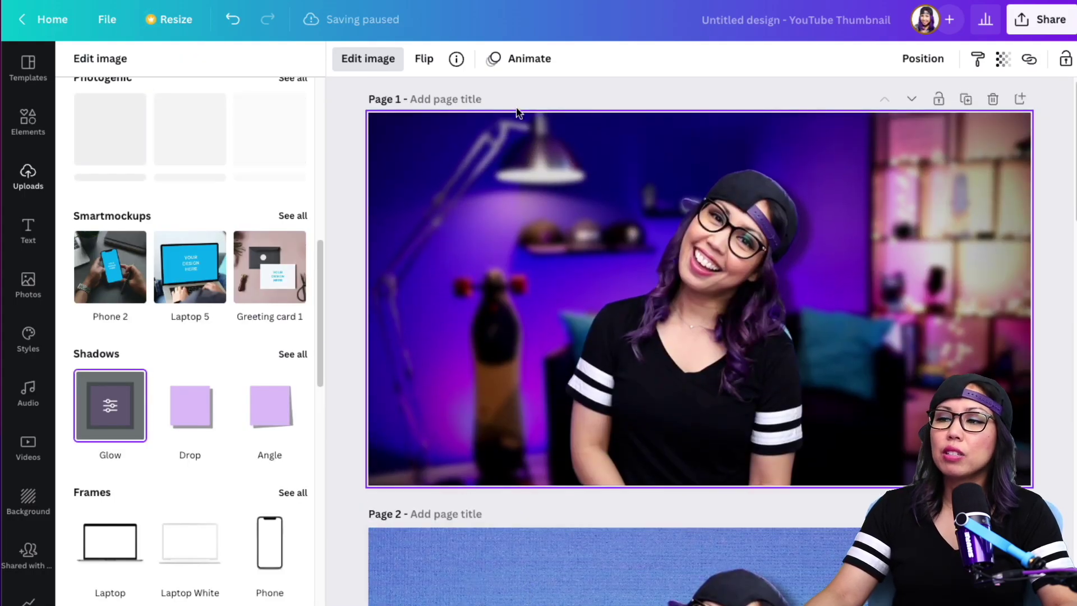
{"action": "left_click", "coordinate": [503, 137]}
{"action": "left_click", "coordinate": [610, 281]}
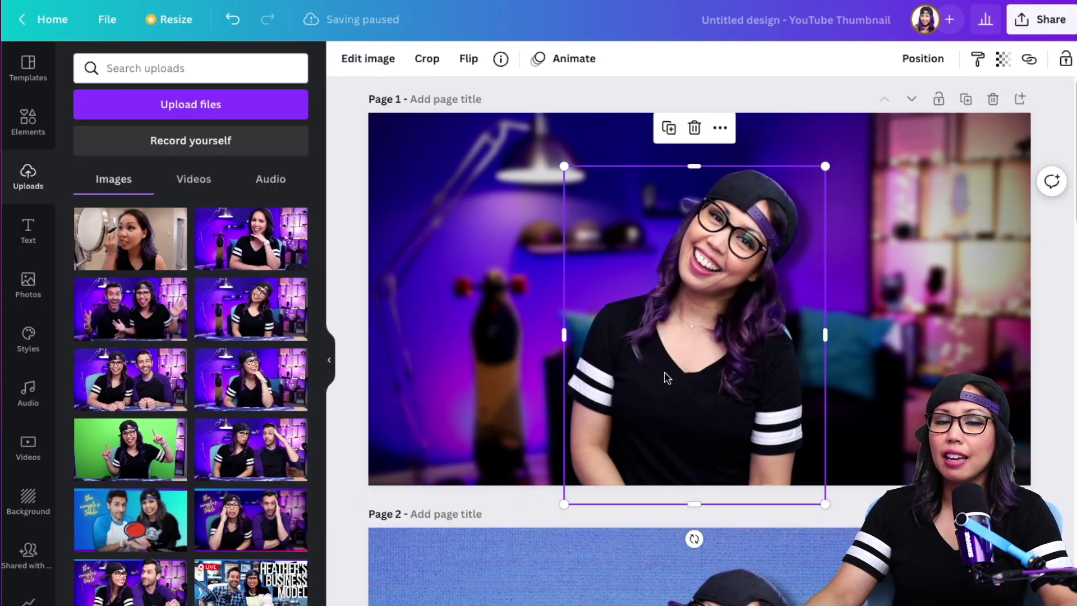
{"action": "left_click", "coordinate": [368, 62]}
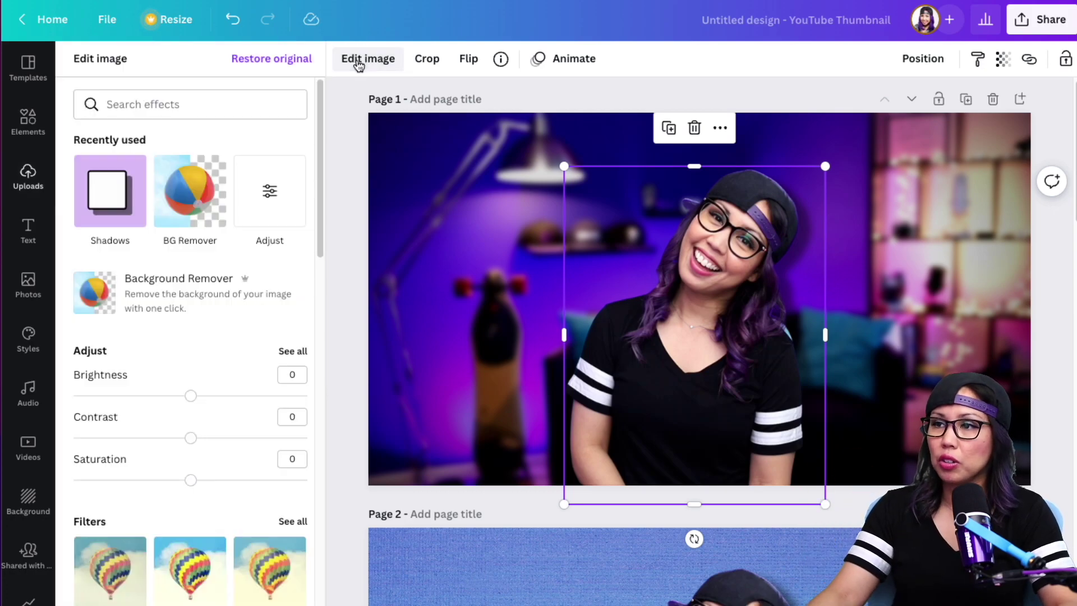
{"action": "left_click", "coordinate": [302, 351]}
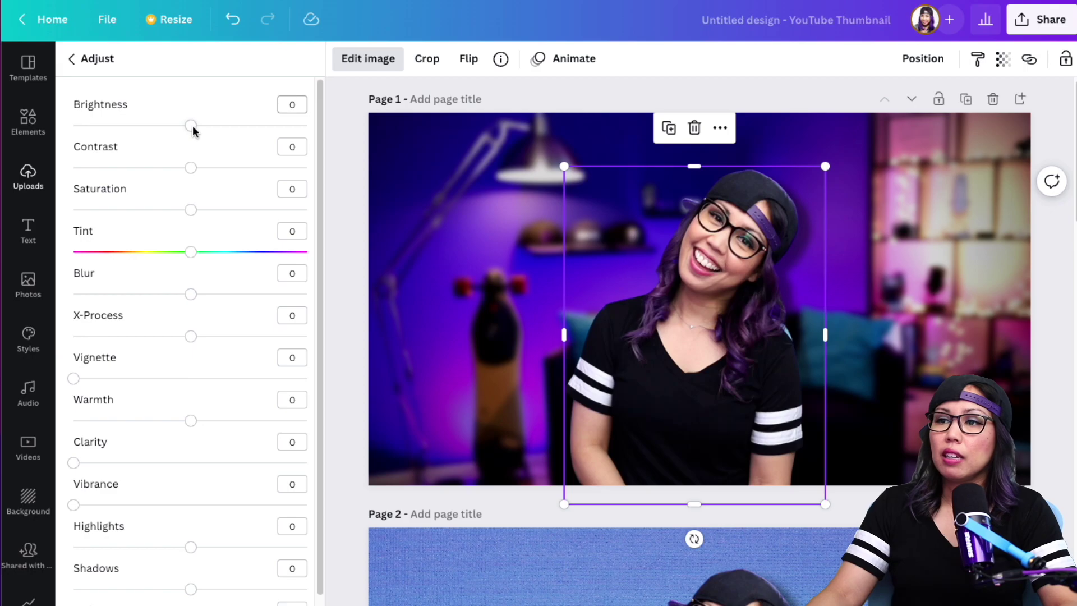
{"action": "left_click_drag", "start_coordinate": [191, 126], "coordinate": [206, 127]}
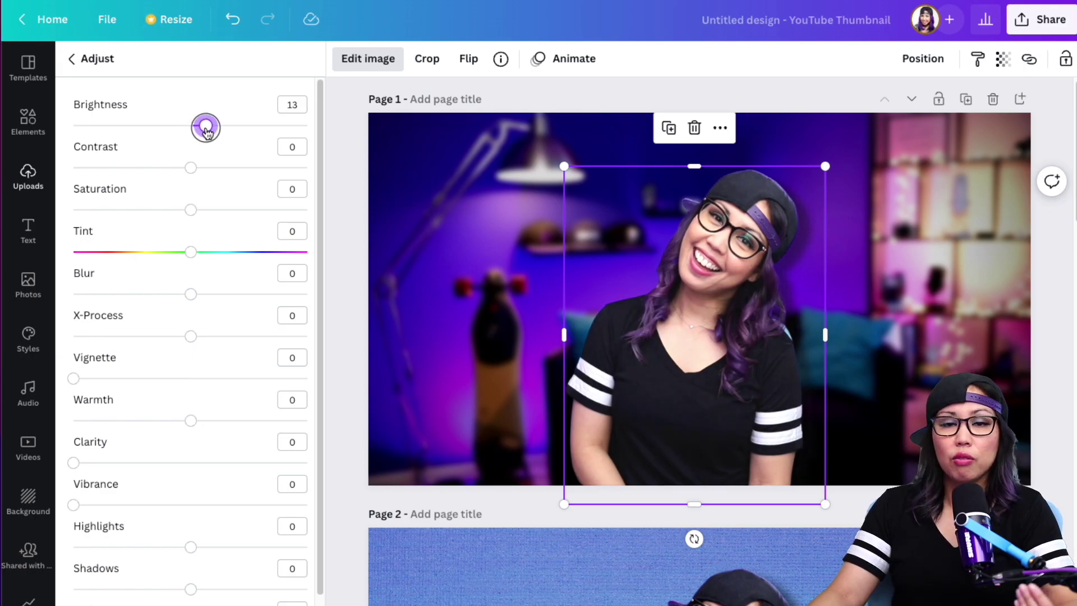
{"action": "left_click", "coordinate": [191, 169]}
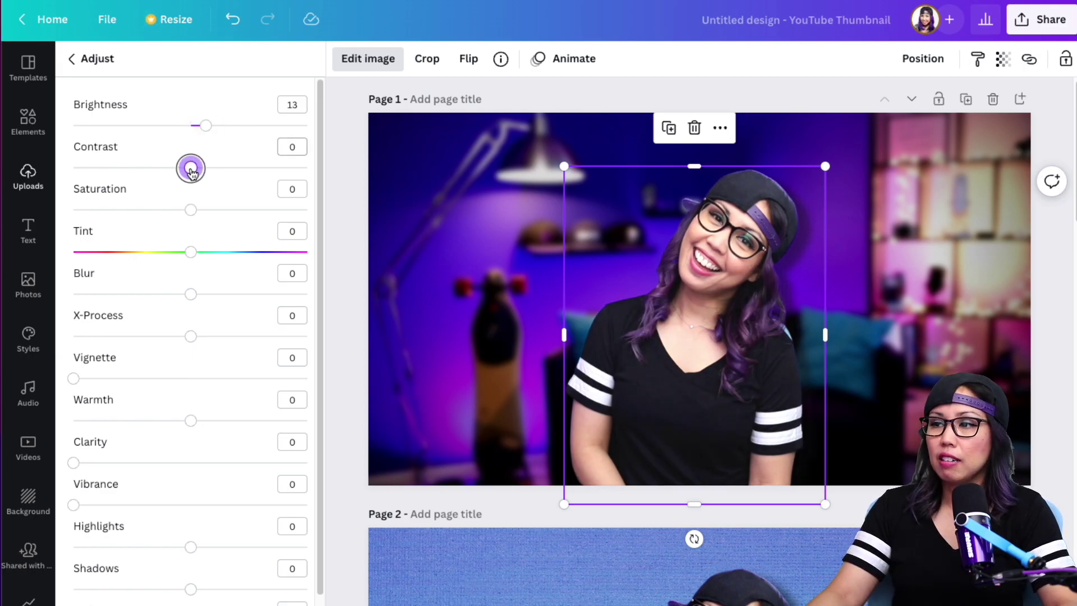
{"action": "mouse_move", "coordinate": [191, 172]}
{"action": "left_mouse_down"}
{"action": "mouse_move", "coordinate": [178, 171]}
{"action": "mouse_move", "coordinate": [207, 167]}
{"action": "left_mouse_up"}
{"action": "left_click_drag", "start_coordinate": [206, 125], "coordinate": [200, 125]}
{"action": "left_click_drag", "start_coordinate": [191, 210], "coordinate": [193, 210]}
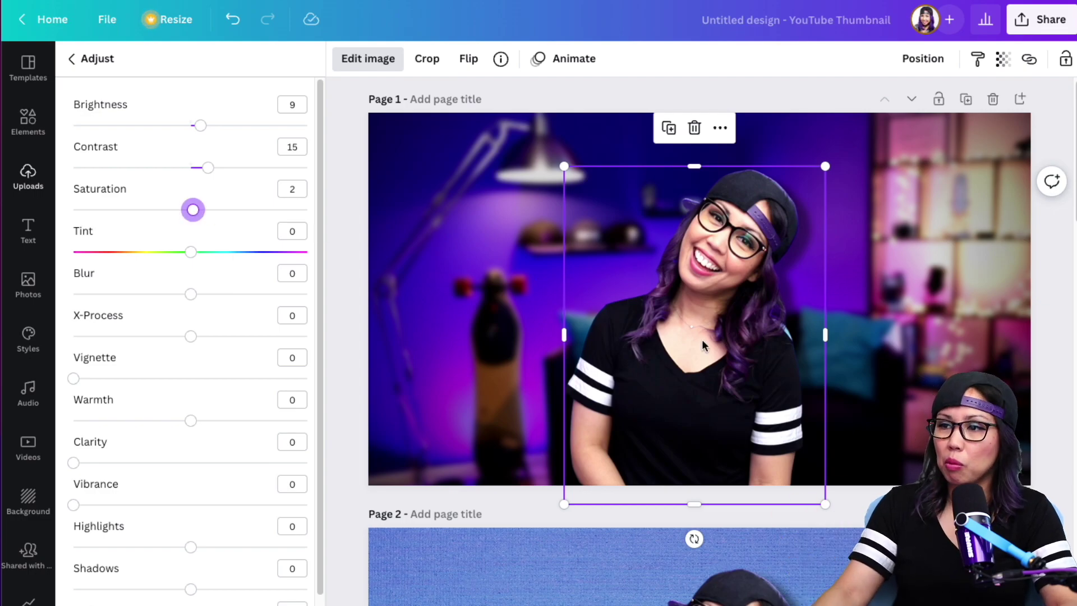
{"action": "left_click", "coordinate": [332, 383]}
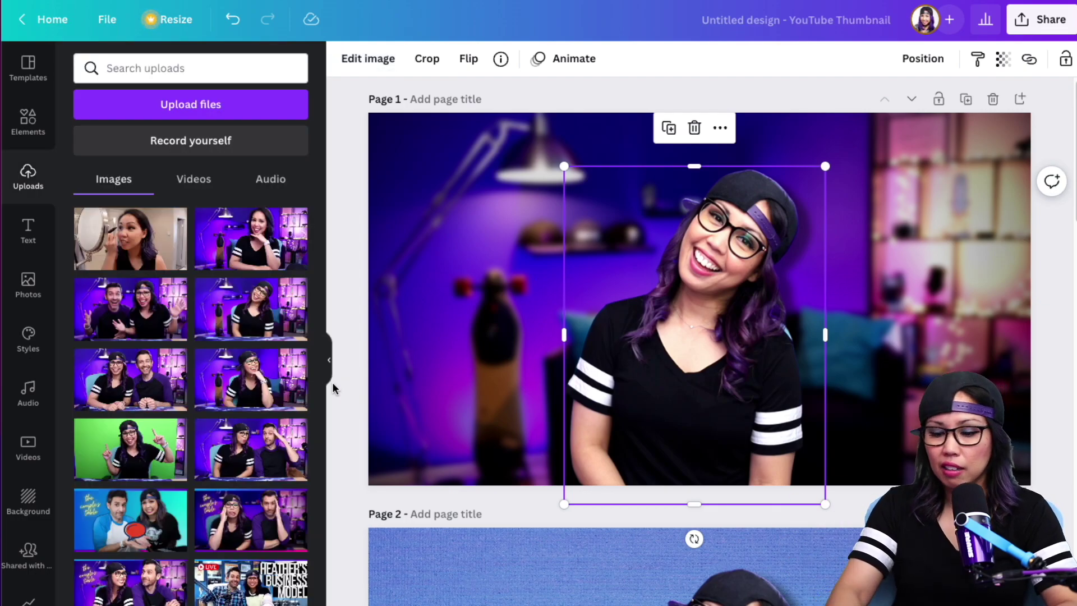
Search the elements for "arrow" and place the thick curved white arrow on page 2, pointing at the portrait from the left
{"action": "key", "text": "super+minus"}
{"action": "left_click", "coordinate": [461, 297]}
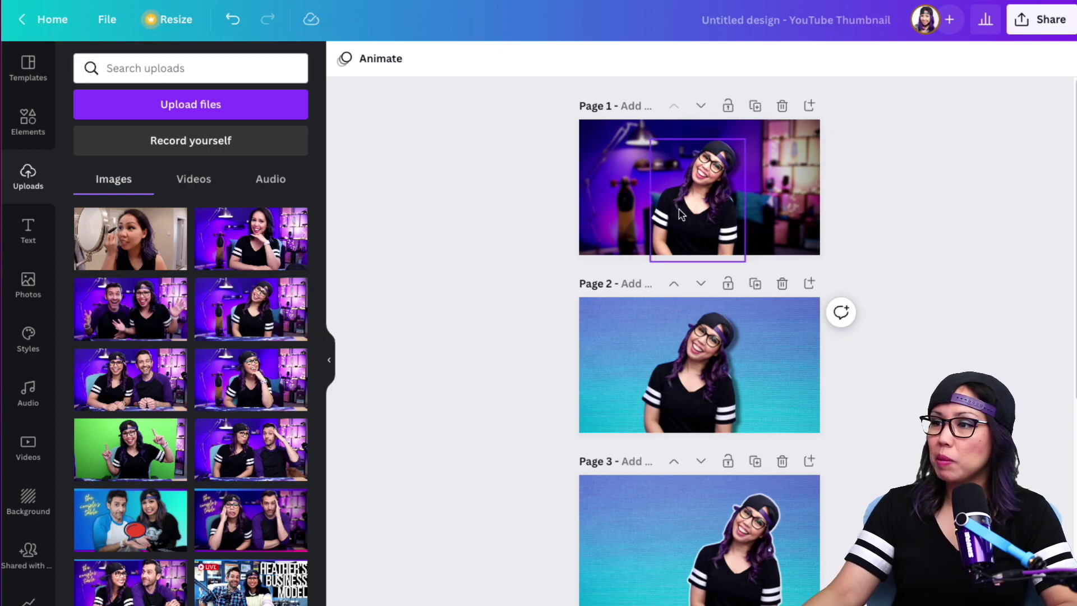
{"action": "key", "text": "super+equal"}
{"action": "key", "text": "super+equal"}
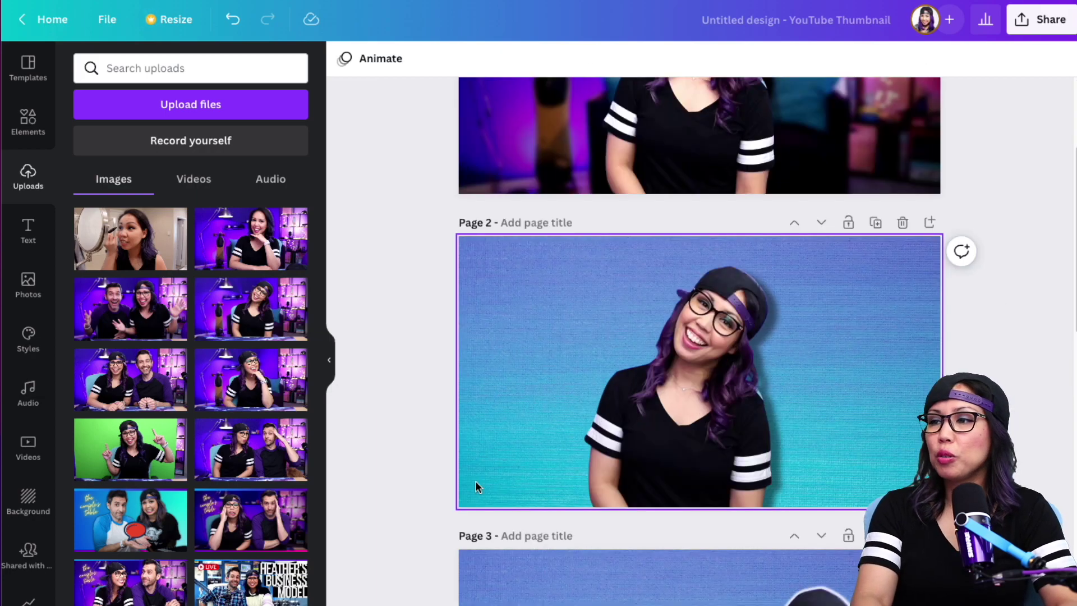
{"action": "key", "text": "super+minus"}
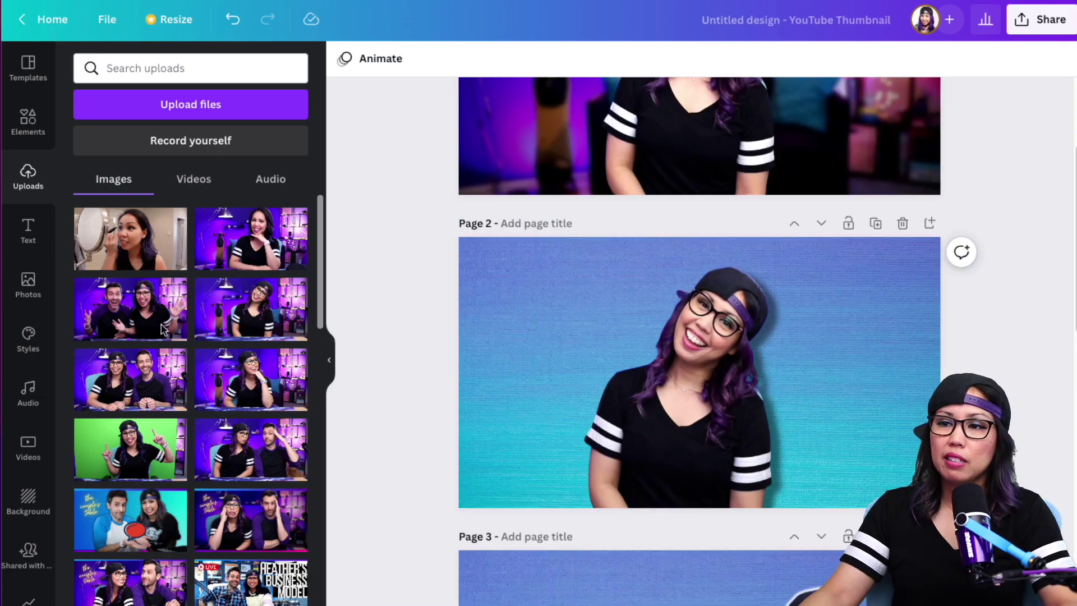
{"action": "left_click", "coordinate": [26, 126]}
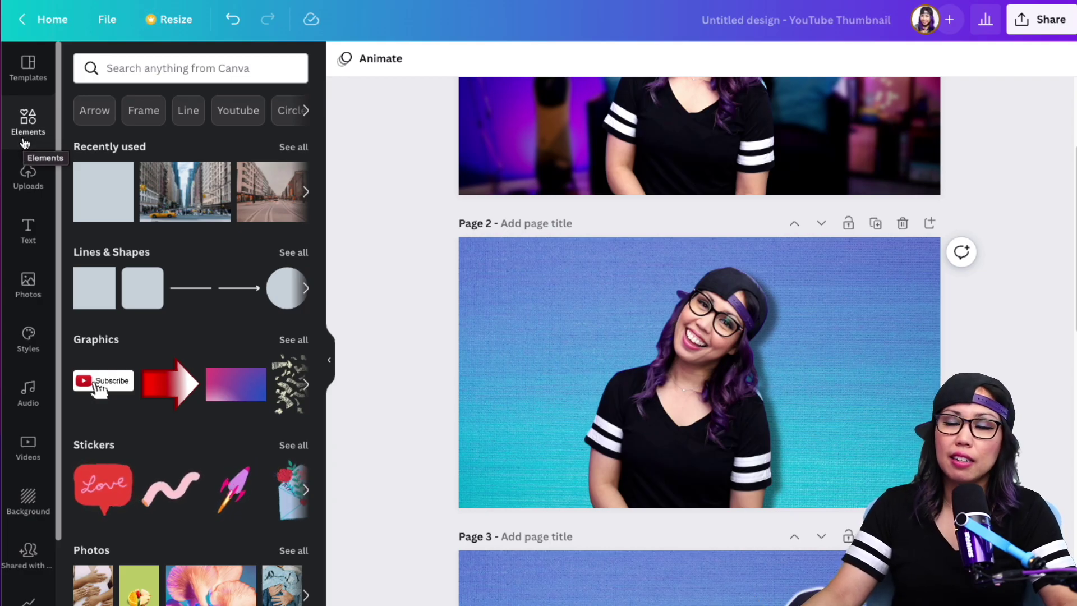
{"action": "left_click", "coordinate": [130, 67]}
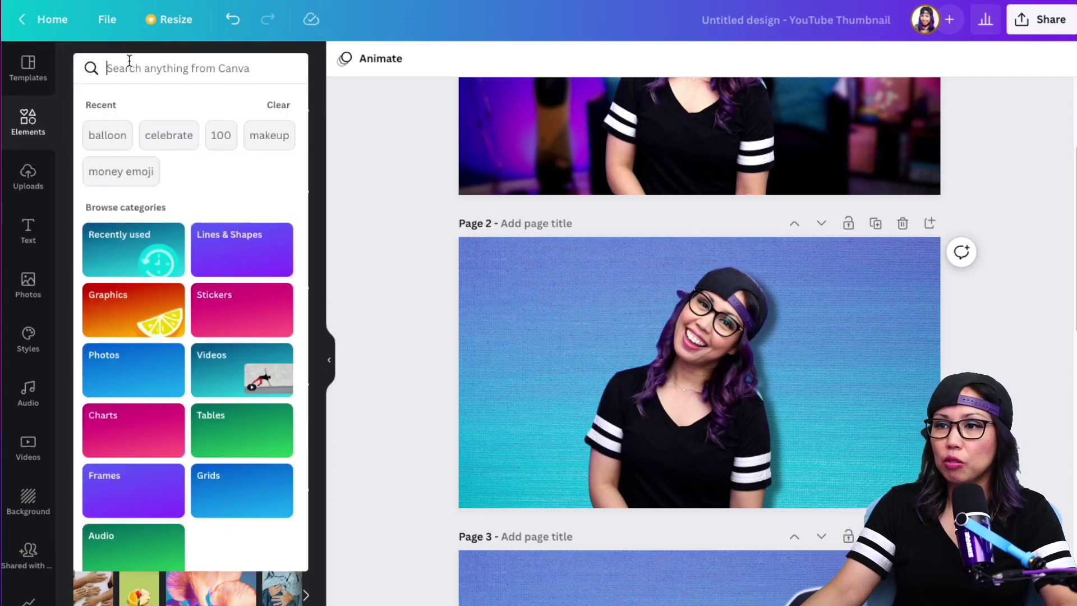
{"action": "type", "text": "arrow"}
{"action": "key", "text": "Return"}
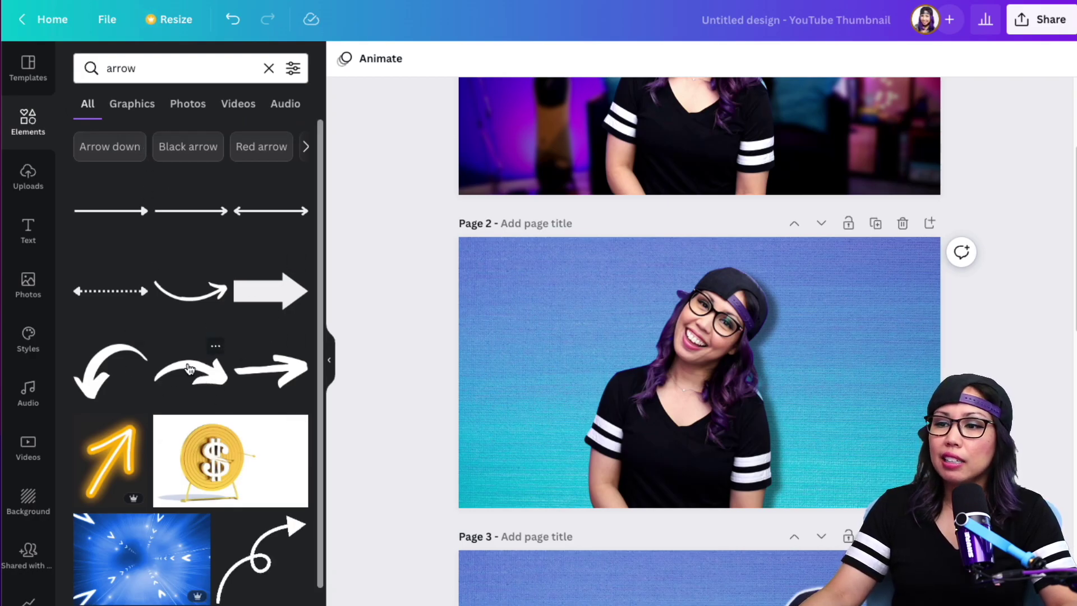
{"action": "left_click", "coordinate": [177, 377]}
{"action": "left_click_drag", "start_coordinate": [684, 373], "coordinate": [541, 373]}
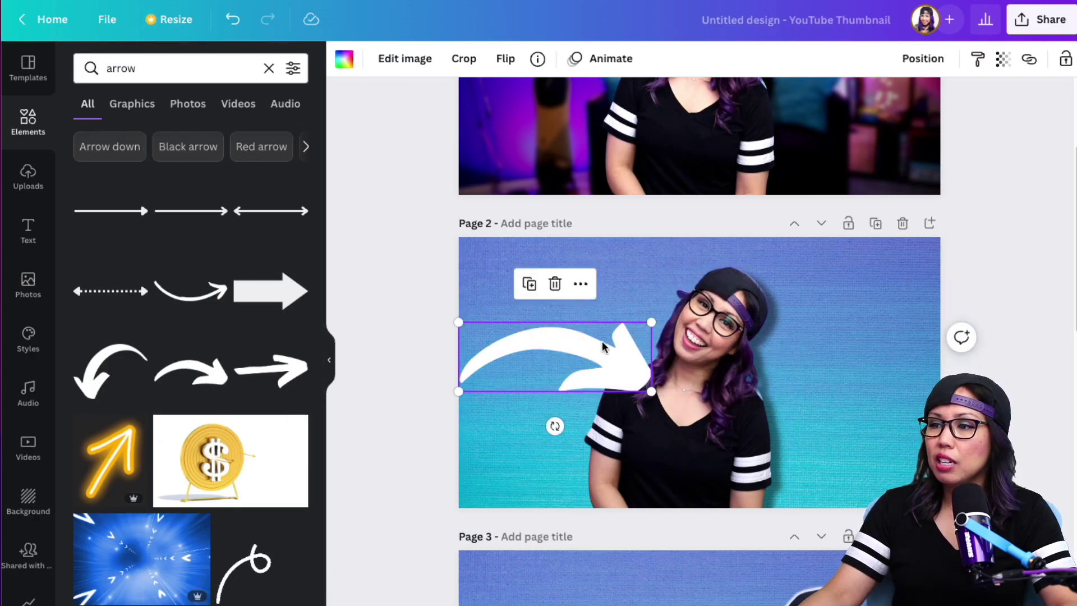
Recolor the curved arrow on page 2 red and rotate it to curve downward on the right side of the portrait
{"action": "left_click", "coordinate": [344, 58]}
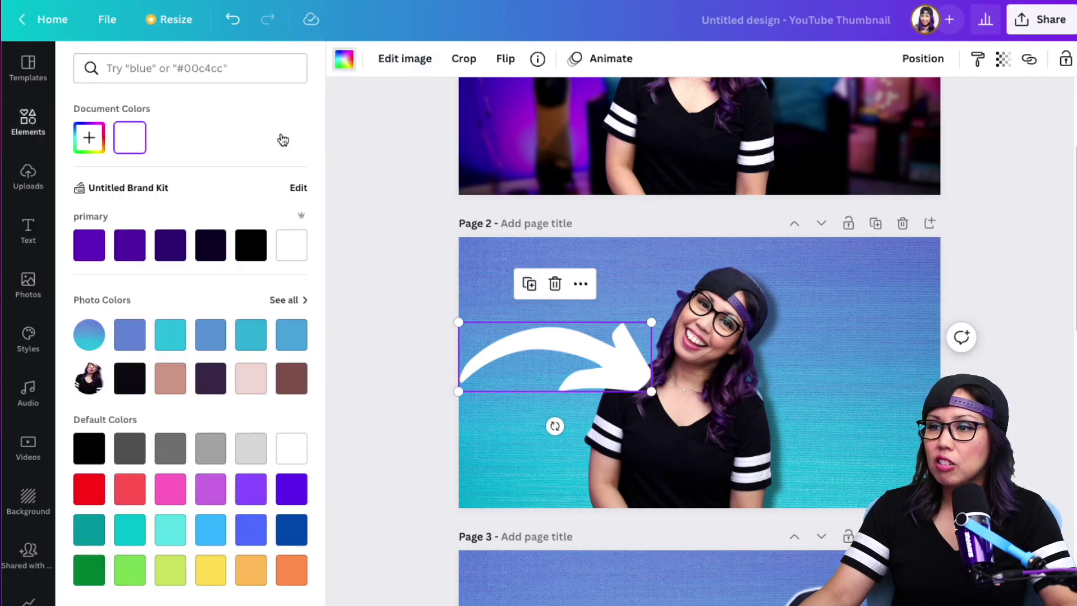
{"action": "left_click", "coordinate": [90, 488]}
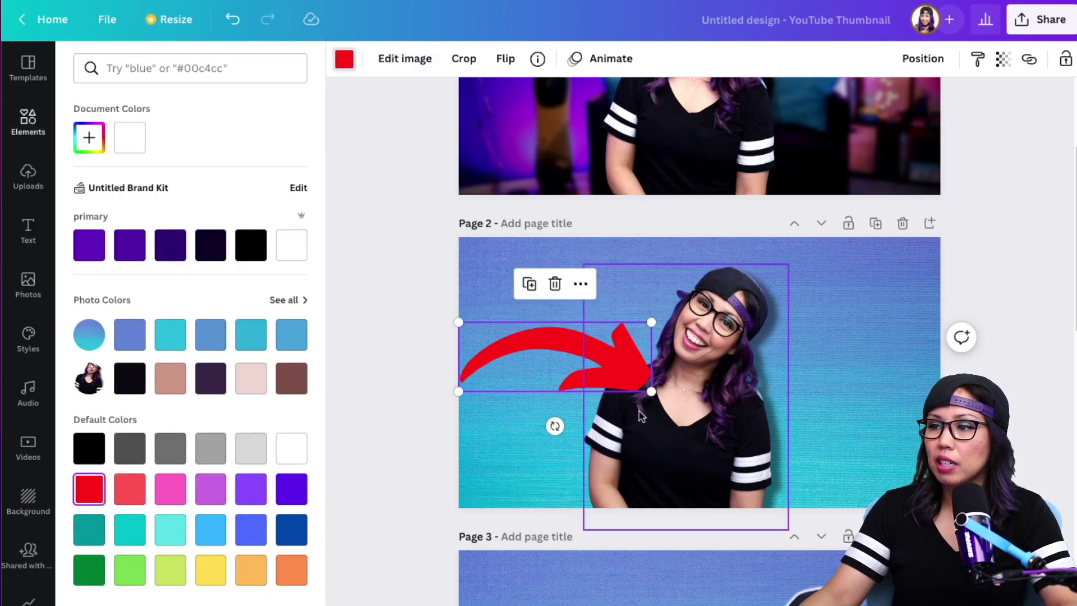
{"action": "left_click_drag", "start_coordinate": [622, 355], "coordinate": [877, 307]}
{"action": "left_click_drag", "start_coordinate": [813, 376], "coordinate": [743, 337]}
{"action": "left_click", "coordinate": [843, 373]}
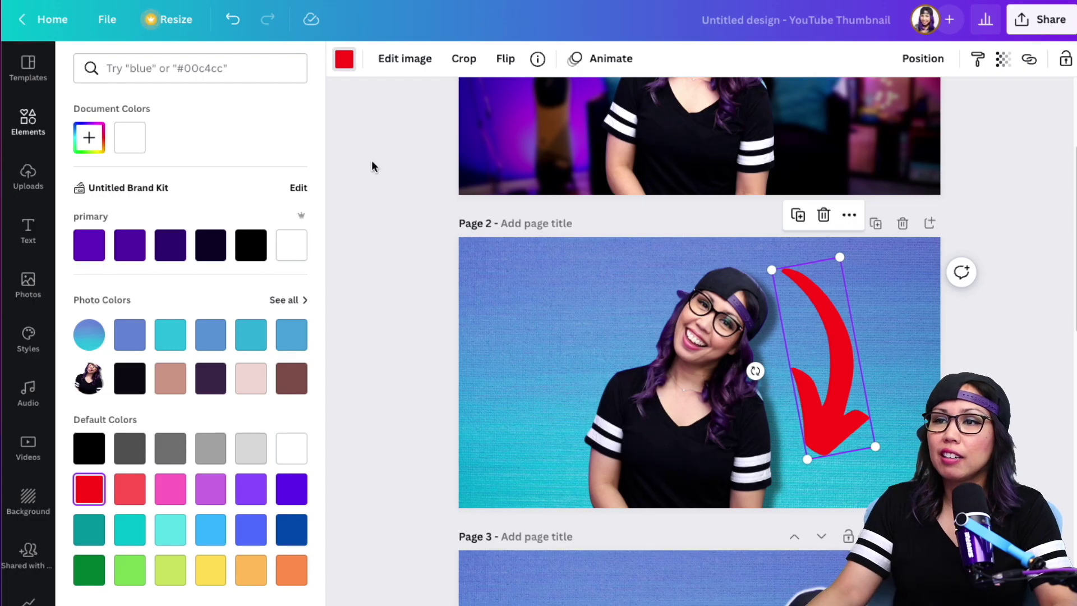
Search the elements for "clock"
{"action": "left_click", "coordinate": [32, 127]}
{"action": "type", "text": "clock"}
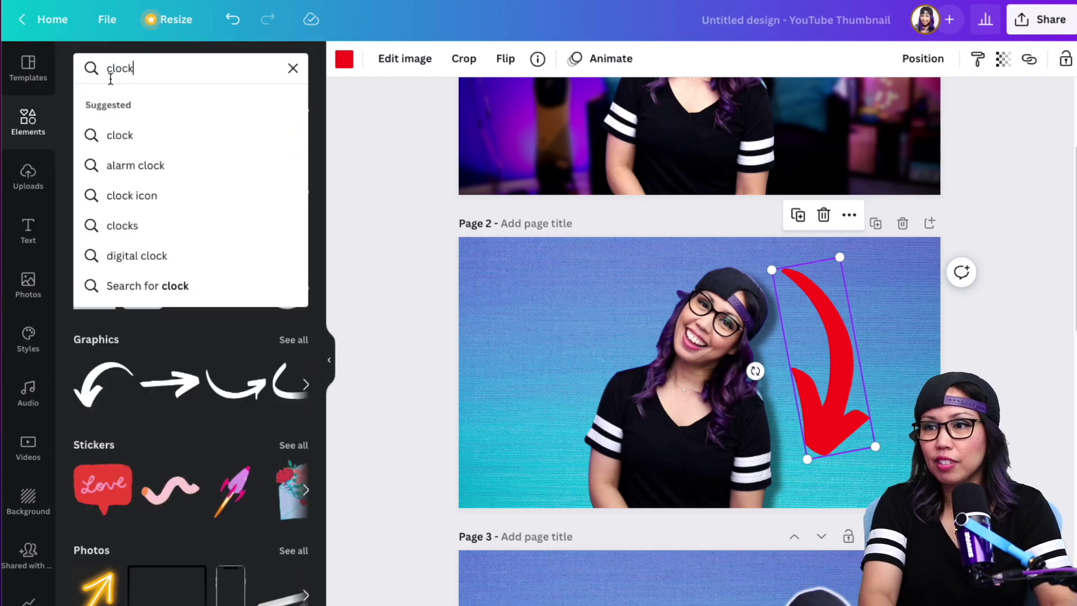
{"action": "key", "text": "Return"}
Search the elements for "underline" and place the white scribbled underline on page 2, tilted upward to the left of the portrait
{"action": "left_click", "coordinate": [173, 73]}
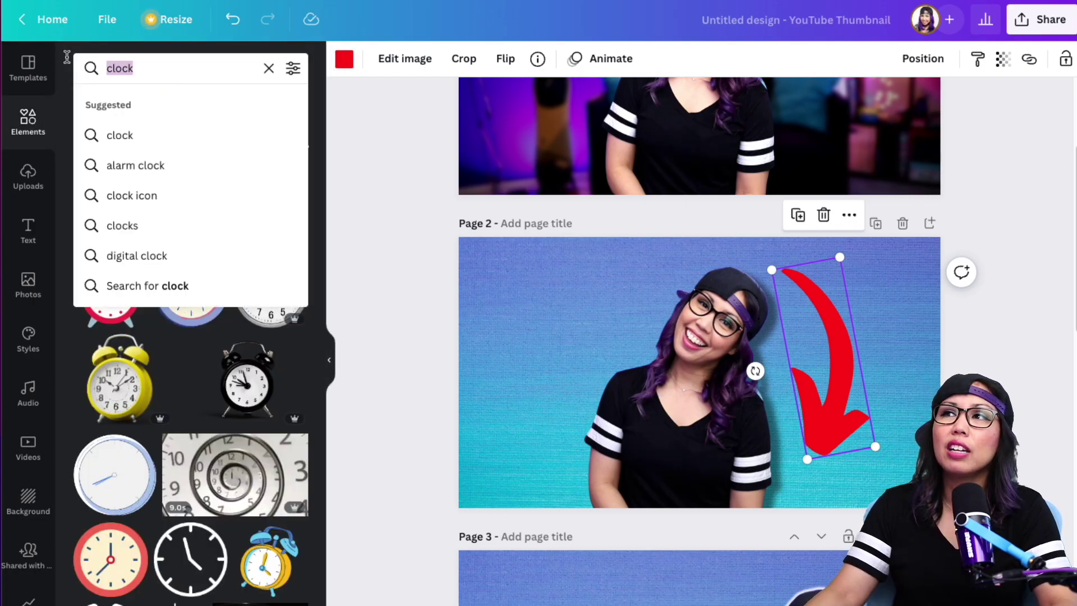
{"action": "type", "text": "underline"}
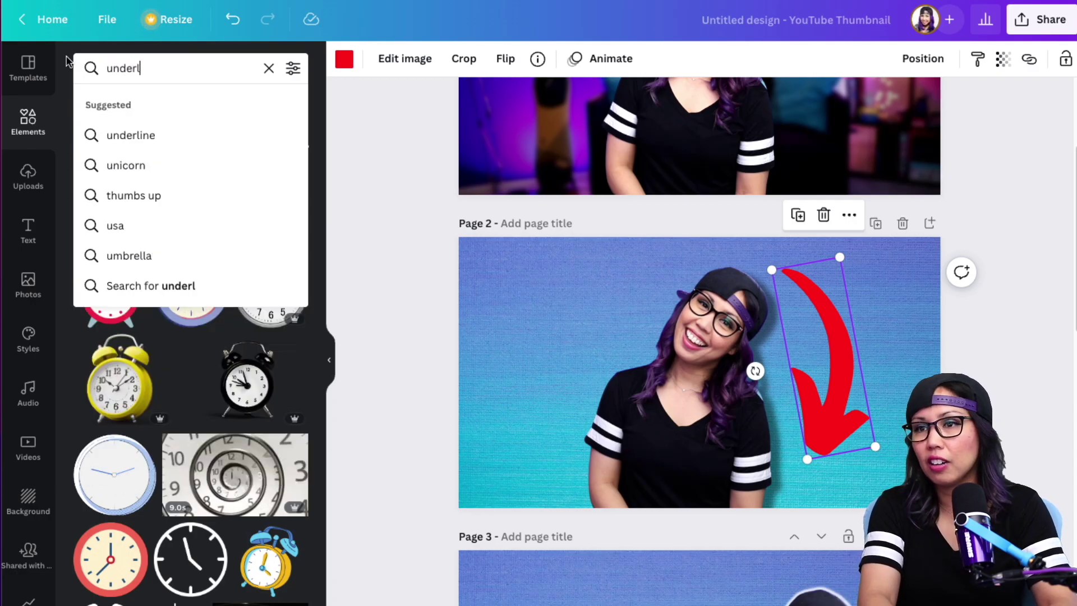
{"action": "key", "text": "Return"}
{"action": "left_click", "coordinate": [138, 215]}
{"action": "left_click_drag", "start_coordinate": [712, 416], "coordinate": [549, 411]}
{"action": "left_click", "coordinate": [538, 408]}
{"action": "left_click", "coordinate": [555, 362]}
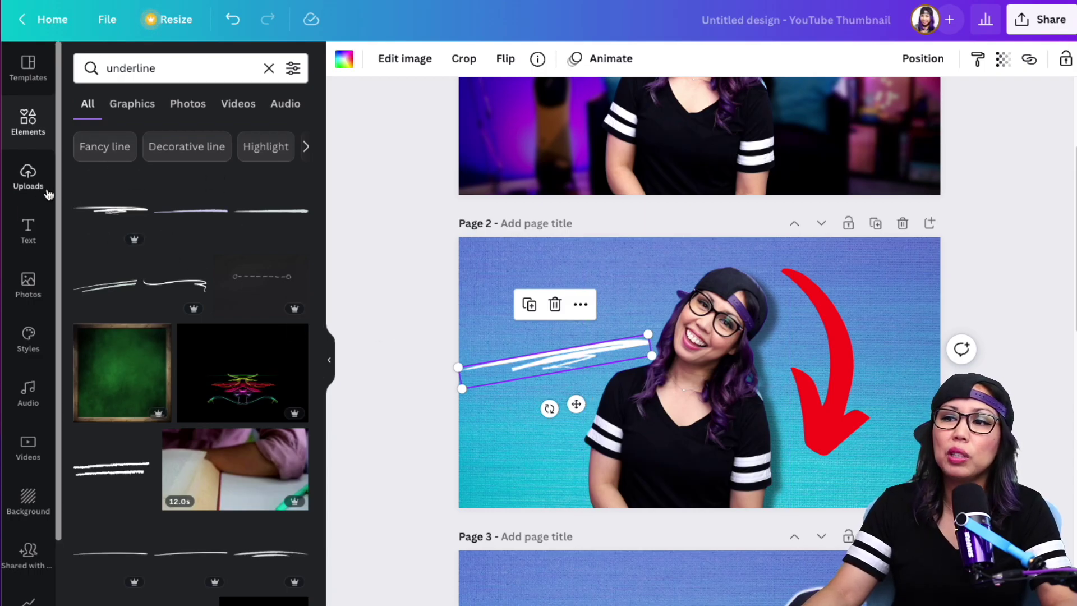
Examine the full collection of lines and shapes among the elements
{"action": "left_click", "coordinate": [35, 128]}
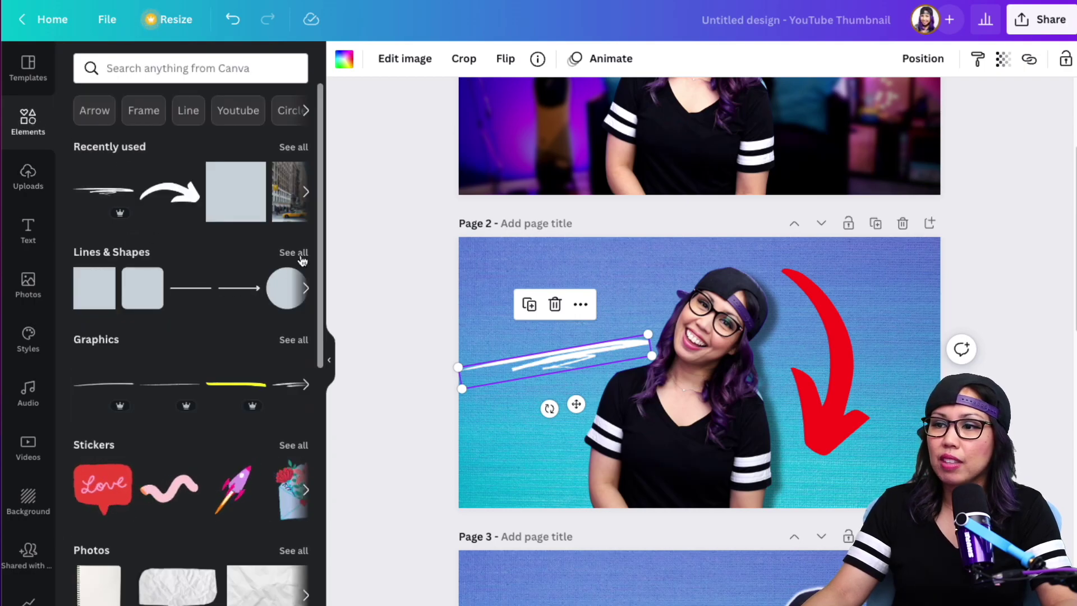
{"action": "left_click", "coordinate": [293, 252]}
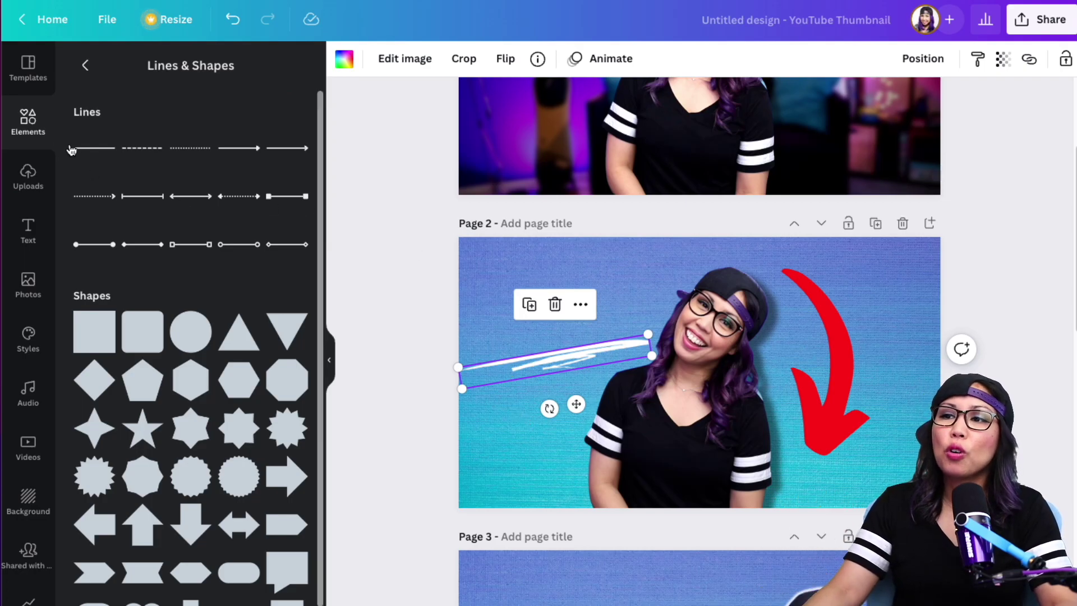
{"action": "left_click", "coordinate": [32, 129]}
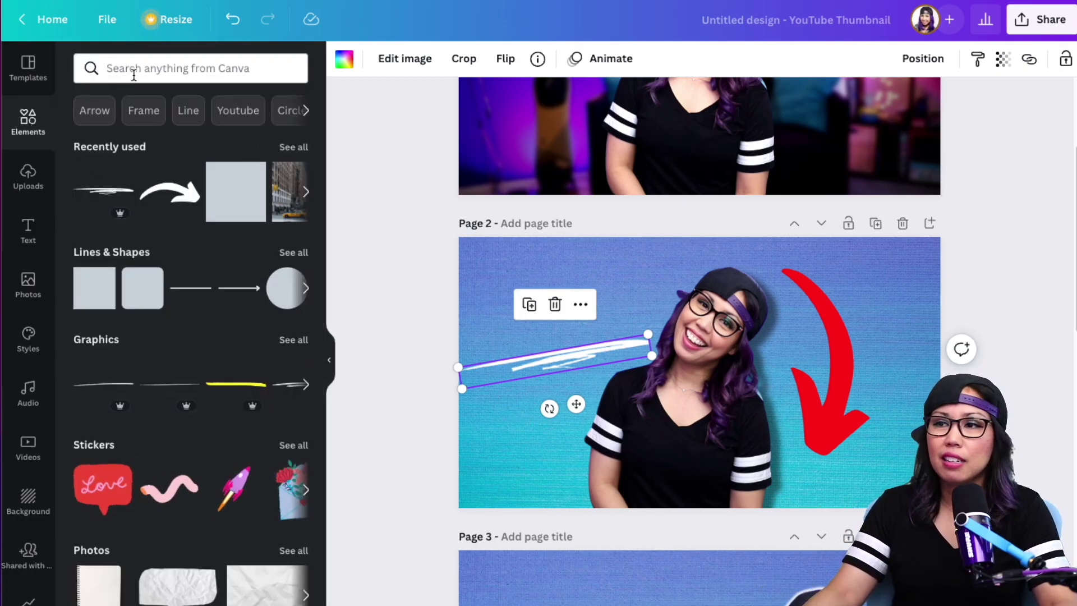
Search the elements for "paint" and add the dusty pink brush stroke to page 2
{"action": "left_click", "coordinate": [134, 75]}
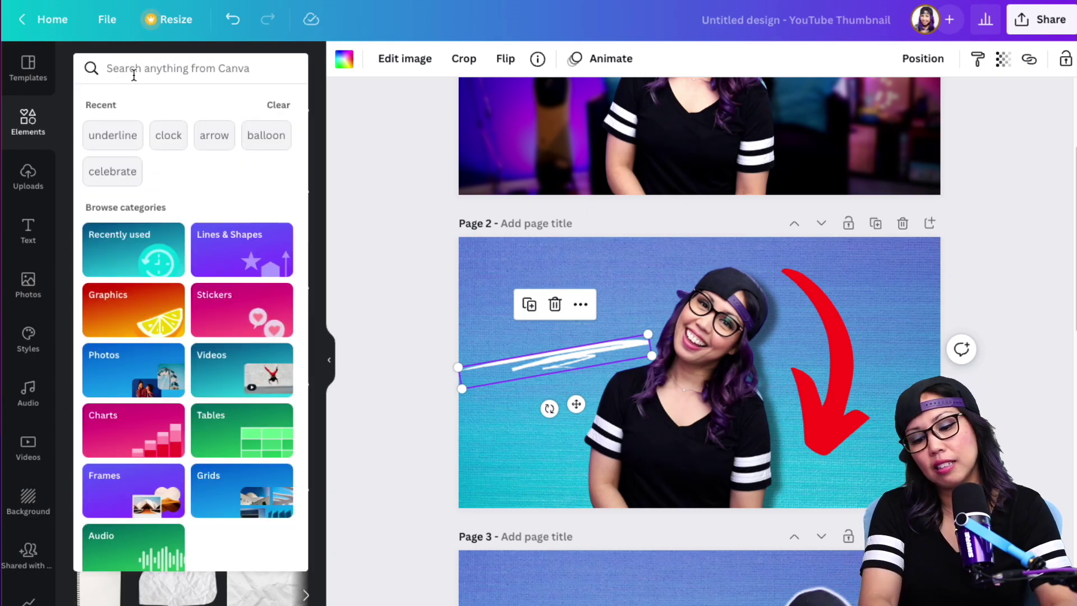
{"action": "type", "text": "paint"}
{"action": "key", "text": "Return"}
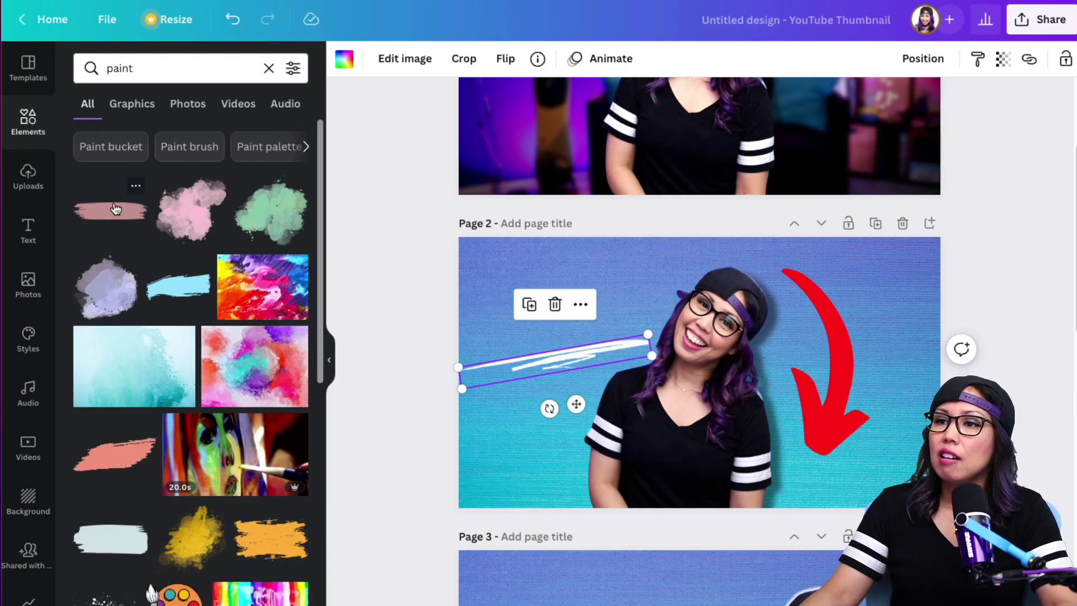
{"action": "left_click", "coordinate": [115, 209]}
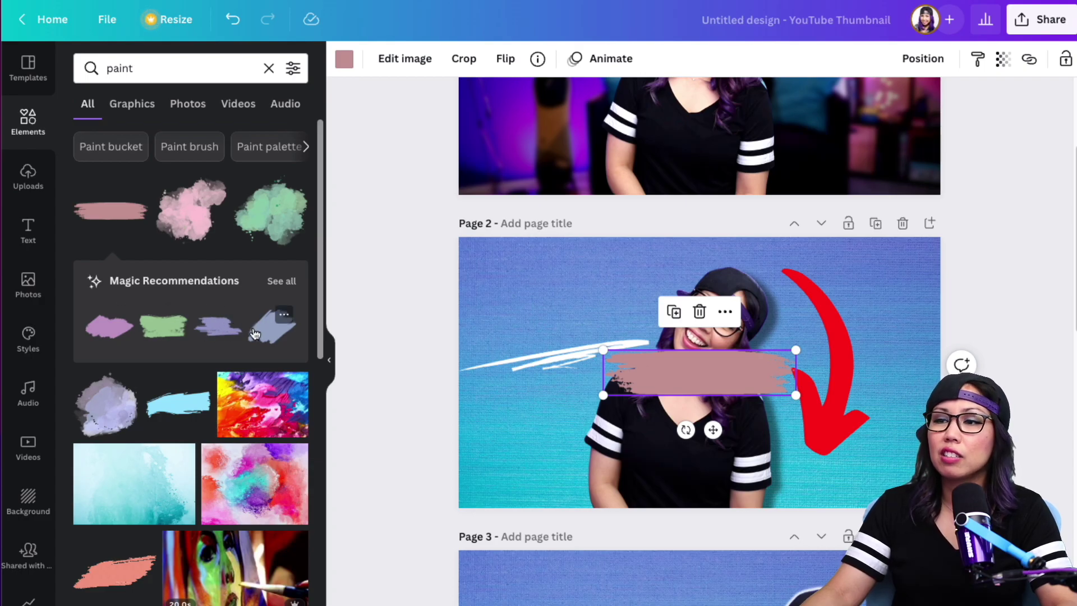
Look up more brush graphics through the "brush" tag of the recommended Brush Stroke element
{"action": "left_click", "coordinate": [284, 314]}
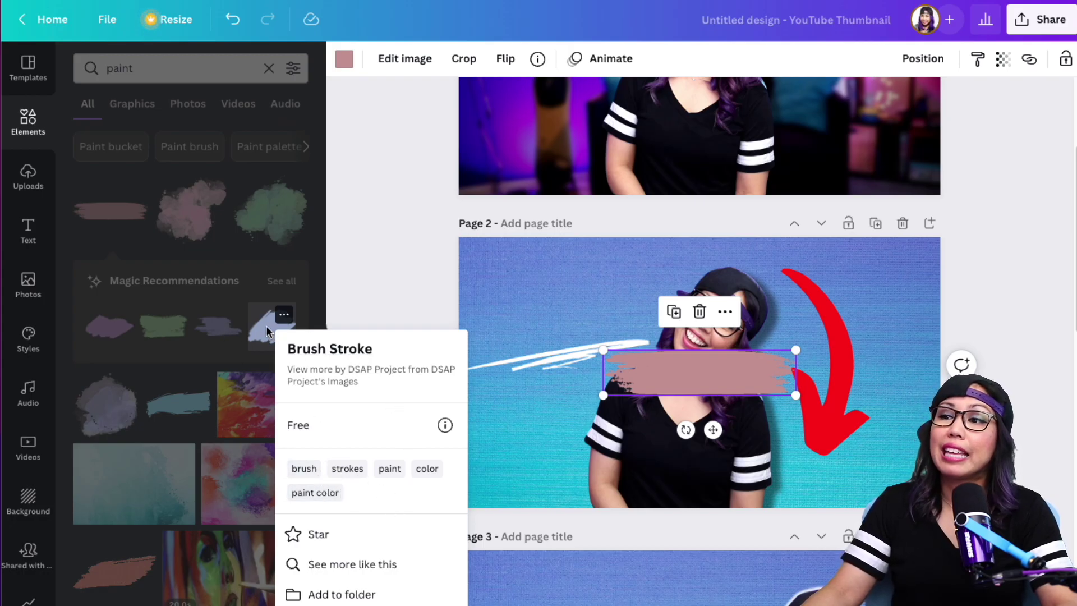
{"action": "left_click", "coordinate": [304, 475]}
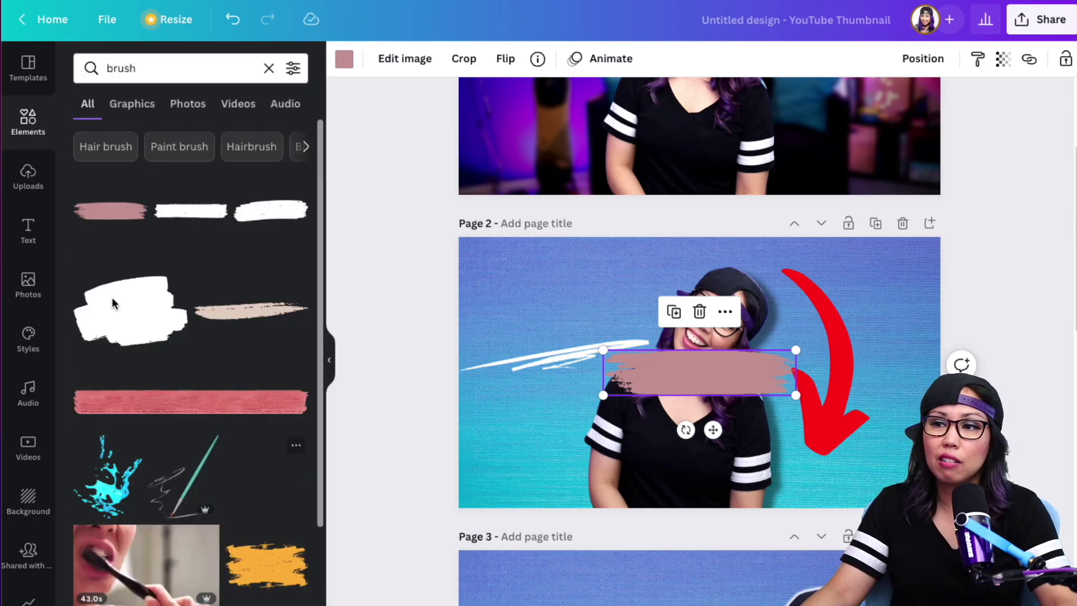
{"action": "scroll", "coordinate": [190, 421], "scroll_direction": "down", "scroll_amount": 3}
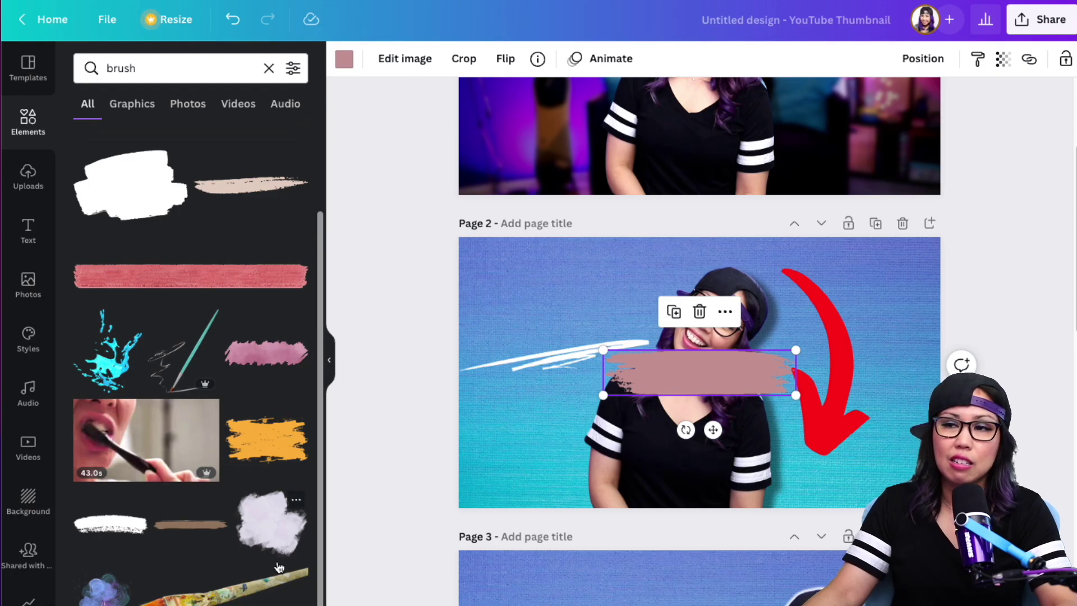
{"action": "scroll", "coordinate": [277, 566], "scroll_direction": "down", "scroll_amount": 2}
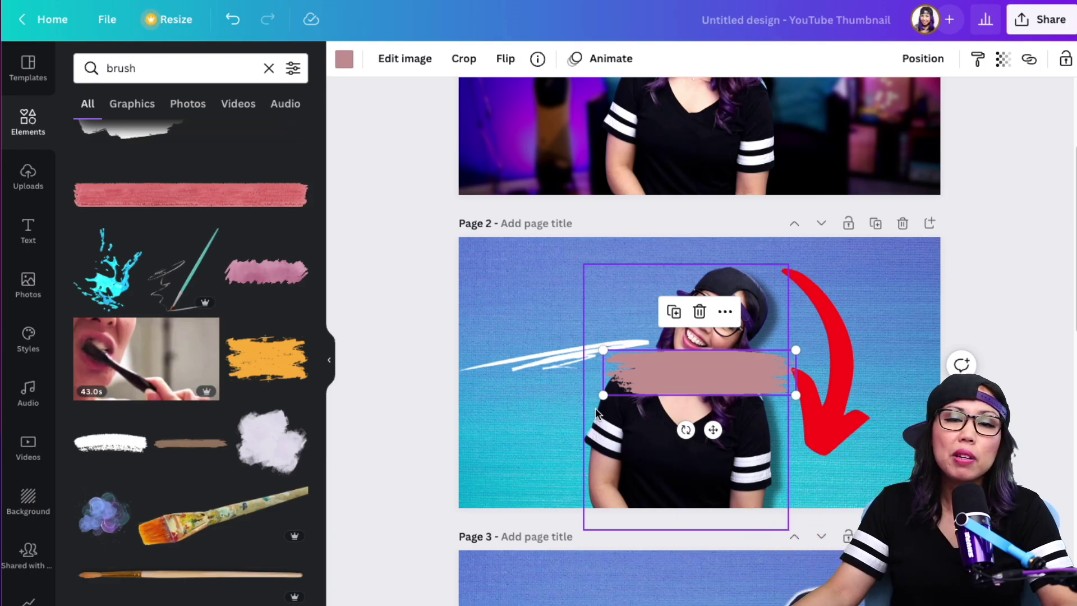
Duplicate page 2 and look through the element categories for further graphics
{"action": "left_click", "coordinate": [875, 223]}
{"action": "left_click", "coordinate": [22, 127]}
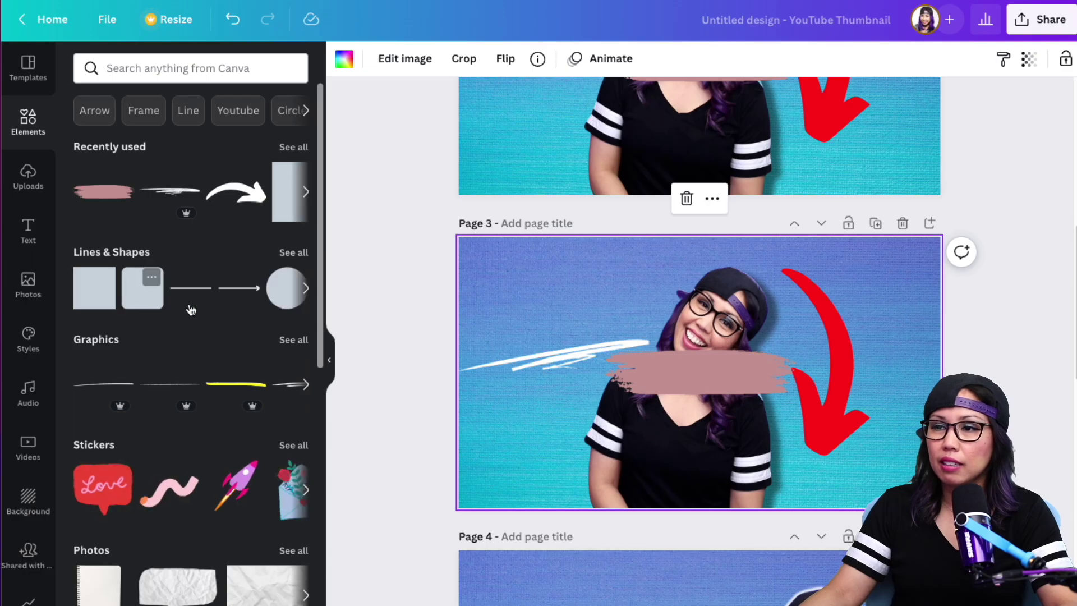
{"action": "scroll", "coordinate": [247, 594], "scroll_direction": "down", "scroll_amount": 3}
{"action": "scroll", "coordinate": [247, 598], "scroll_direction": "down", "scroll_amount": 3}
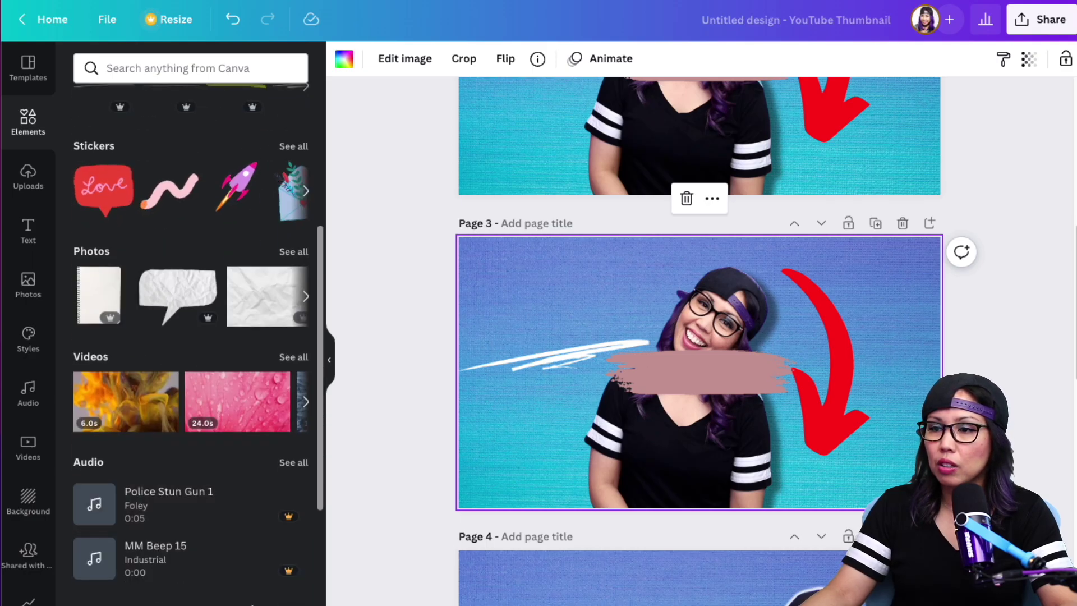
{"action": "scroll", "coordinate": [185, 225], "scroll_direction": "up", "scroll_amount": 6}
Search the elements for "computer mockup" and place the black-framed desktop monitor on page 3
{"action": "left_click", "coordinate": [208, 63]}
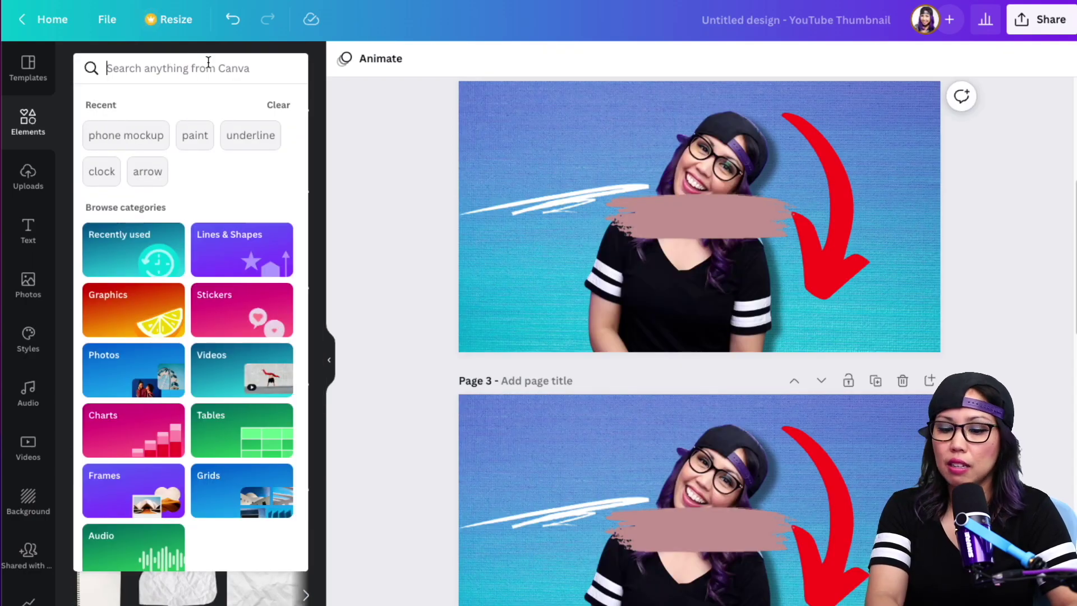
{"action": "type", "text": "computer mockup"}
{"action": "key", "text": "Return"}
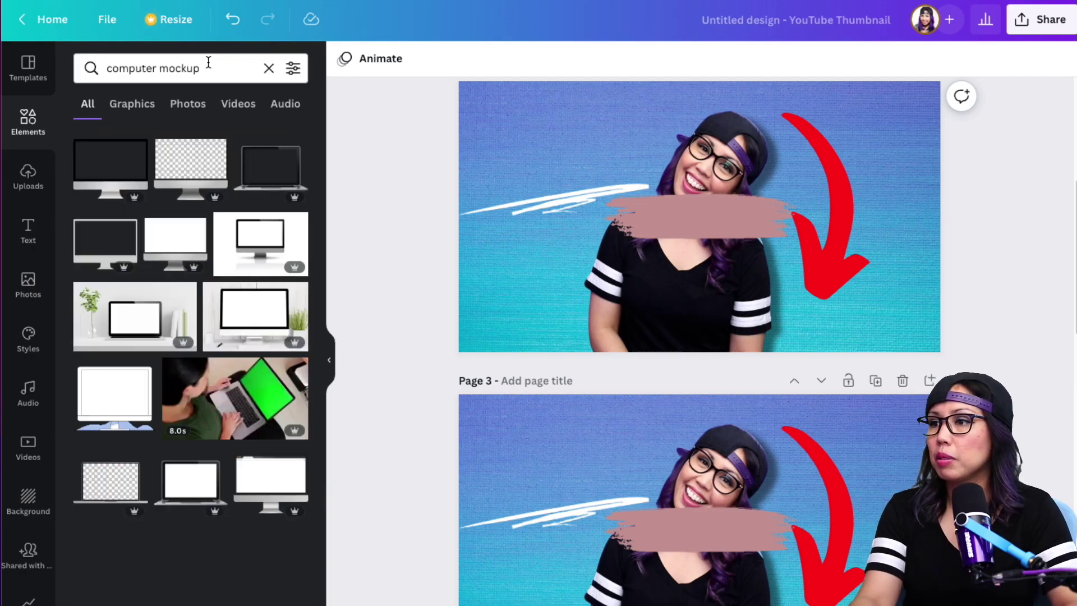
{"action": "left_click", "coordinate": [121, 171]}
{"action": "left_click_drag", "start_coordinate": [700, 199], "coordinate": [630, 572]}
Move the portrait cutout on page 3 to the right, clear of the monitor mockup
{"action": "scroll", "coordinate": [630, 572], "scroll_direction": "down", "scroll_amount": 5}
{"action": "left_click", "coordinate": [734, 241]}
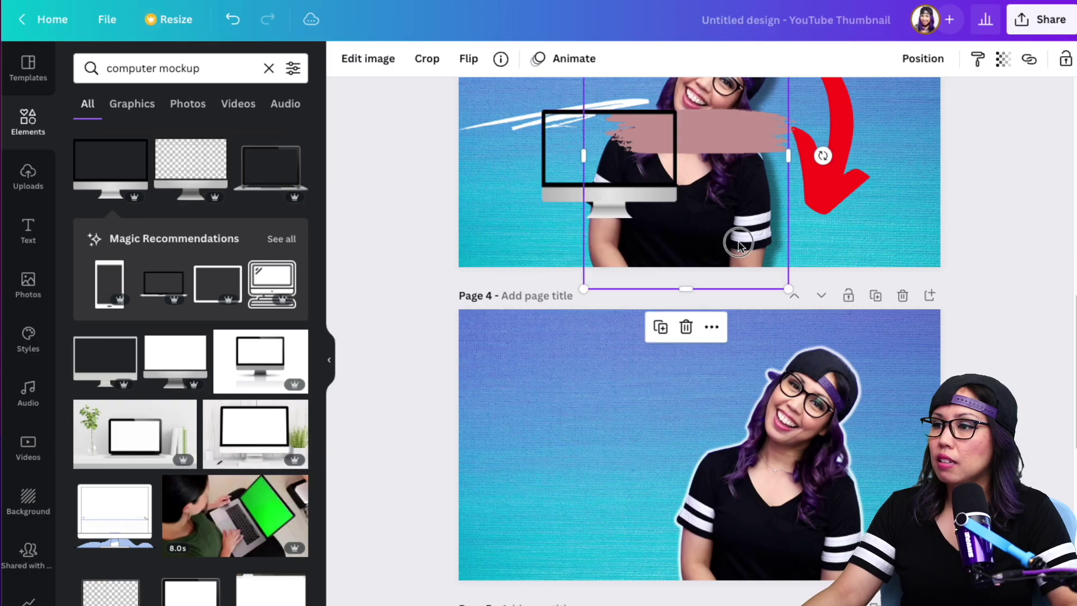
{"action": "left_click_drag", "start_coordinate": [733, 241], "coordinate": [852, 239]}
Delete the pink brush stroke and the red arrow from page 3
{"action": "scroll", "coordinate": [825, 247], "scroll_direction": "up", "scroll_amount": 1}
{"action": "left_click", "coordinate": [645, 169]}
{"action": "key", "text": "Delete"}
{"action": "left_click", "coordinate": [836, 169]}
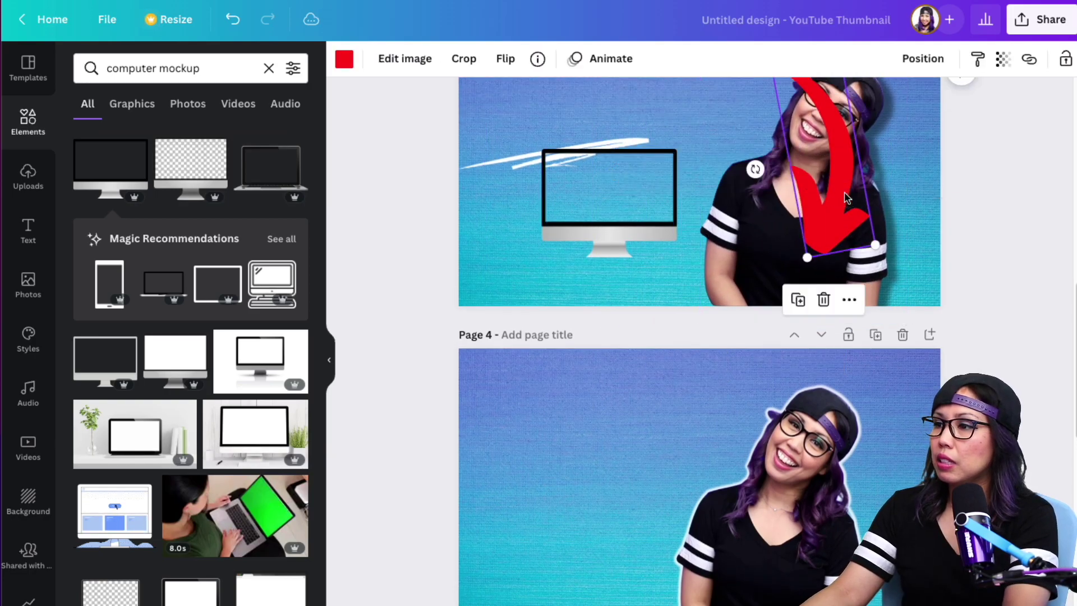
{"action": "key", "text": "Delete"}
{"action": "left_click", "coordinate": [606, 135]}
{"action": "key", "text": "Delete"}
{"action": "left_click", "coordinate": [626, 190]}
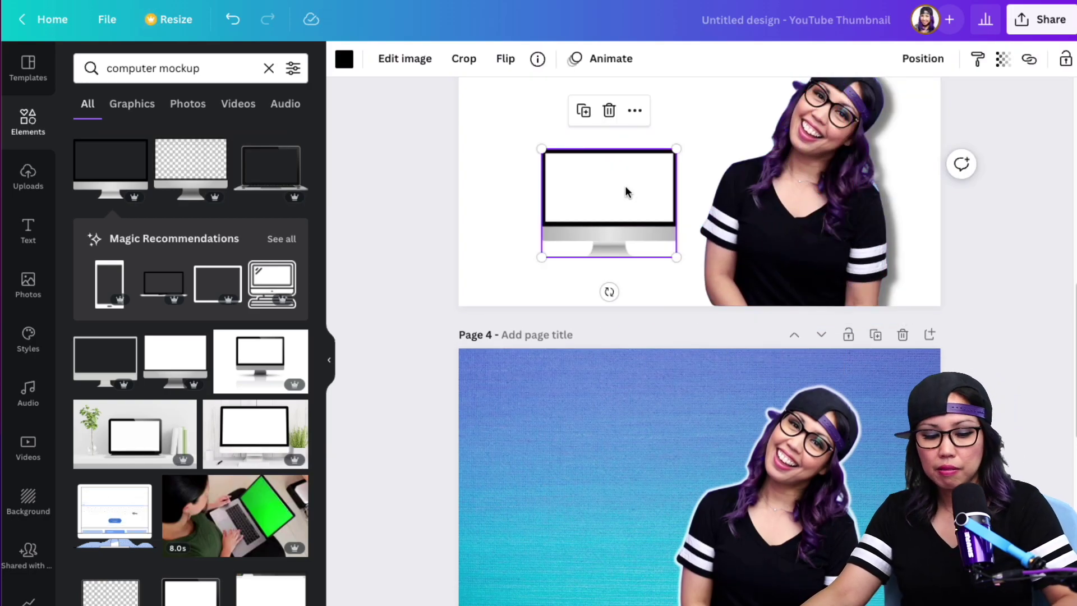
{"action": "key", "text": "ctrl+z"}
Delete the white scribbled underline from page 3
{"action": "left_click", "coordinate": [501, 170]}
{"action": "key", "text": "Delete"}
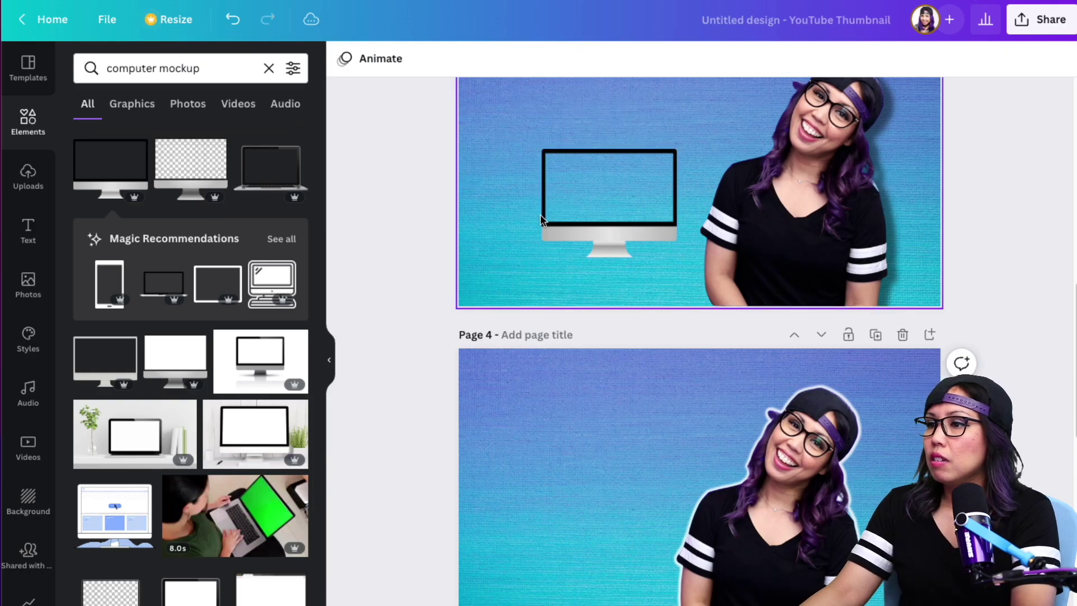
Enlarge the monitor mockup on the left half of page 3, with the portrait shifted slightly right so the two do not overlap
{"action": "left_click", "coordinate": [589, 204]}
{"action": "left_click_drag", "start_coordinate": [589, 204], "coordinate": [555, 128]}
{"action": "scroll", "coordinate": [677, 321], "scroll_direction": "up", "scroll_amount": 5}
{"action": "left_click_drag", "start_coordinate": [642, 445], "coordinate": [721, 569]}
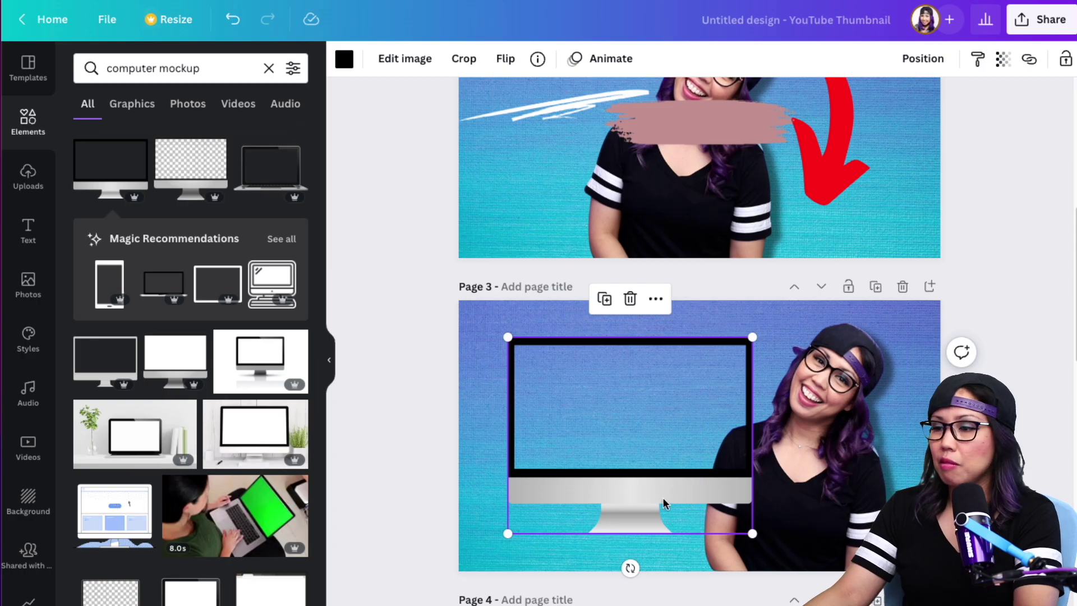
{"action": "left_click_drag", "start_coordinate": [657, 498], "coordinate": [639, 498]}
{"action": "left_click_drag", "start_coordinate": [735, 534], "coordinate": [705, 498]}
{"action": "left_click_drag", "start_coordinate": [599, 447], "coordinate": [641, 486]}
{"action": "left_click", "coordinate": [634, 486]}
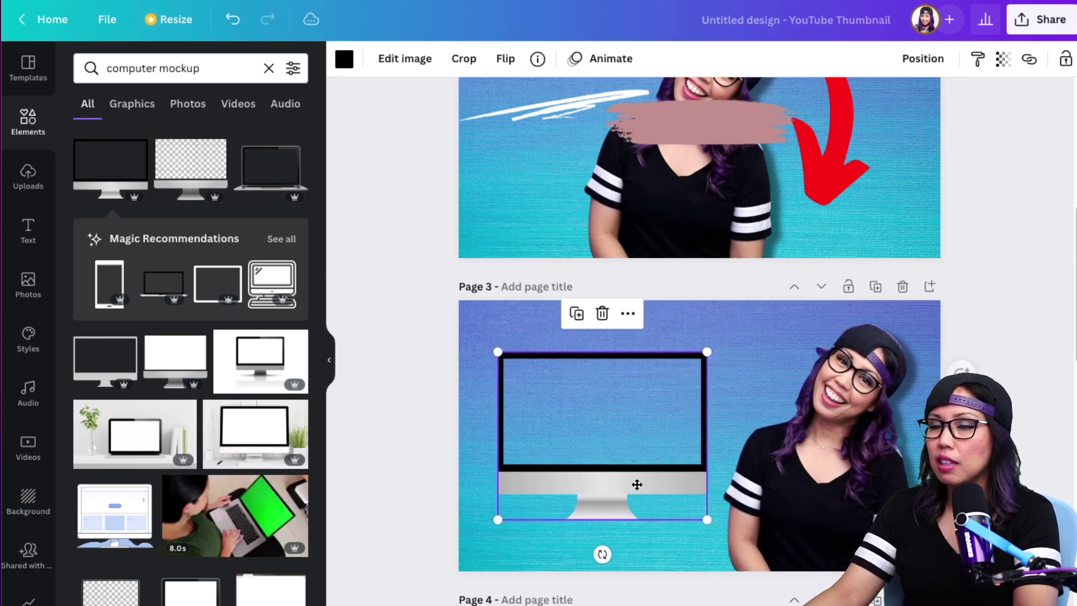
Add the uploaded photo of the man at his studio desk to page 3 and scale it down over the monitor's screen
{"action": "left_click", "coordinate": [28, 175]}
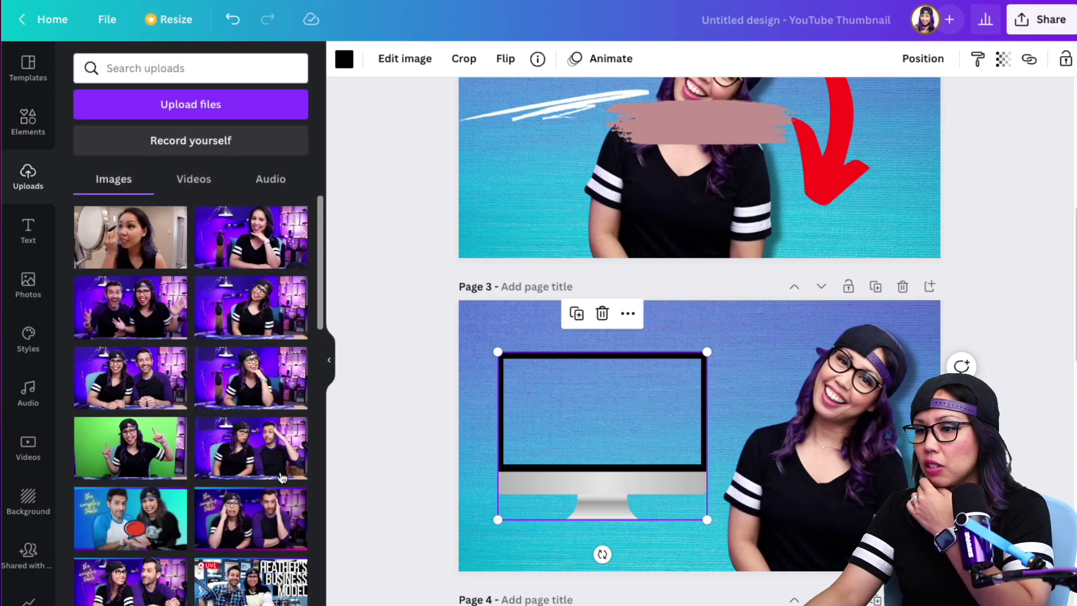
{"action": "scroll", "coordinate": [284, 477], "scroll_direction": "down", "scroll_amount": 10}
{"action": "scroll", "coordinate": [284, 494], "scroll_direction": "down", "scroll_amount": 5}
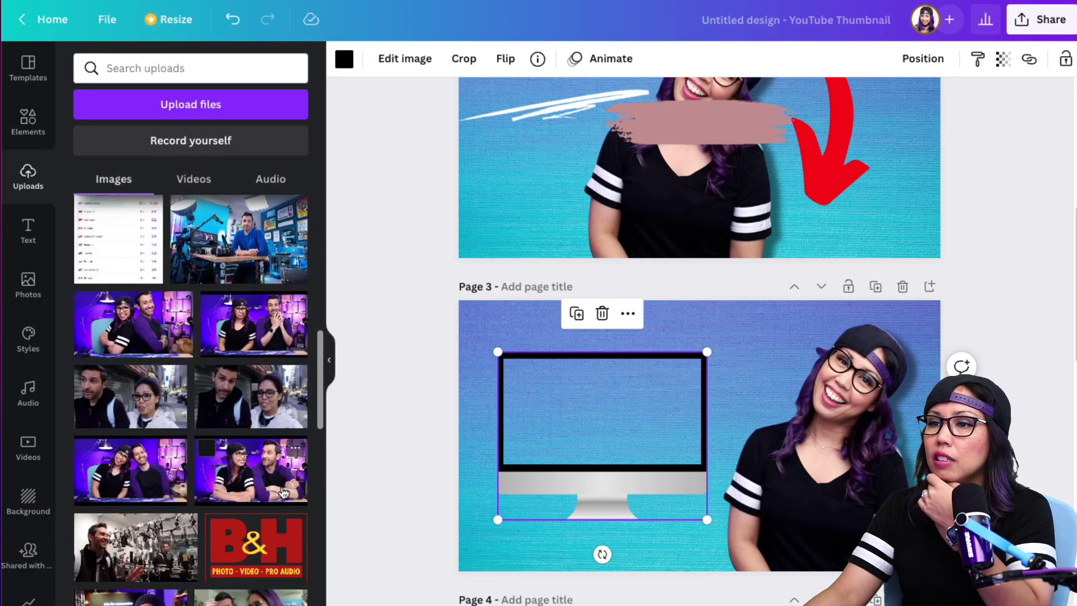
{"action": "left_click_drag", "start_coordinate": [241, 253], "coordinate": [618, 471]}
{"action": "left_click_drag", "start_coordinate": [672, 422], "coordinate": [616, 440]}
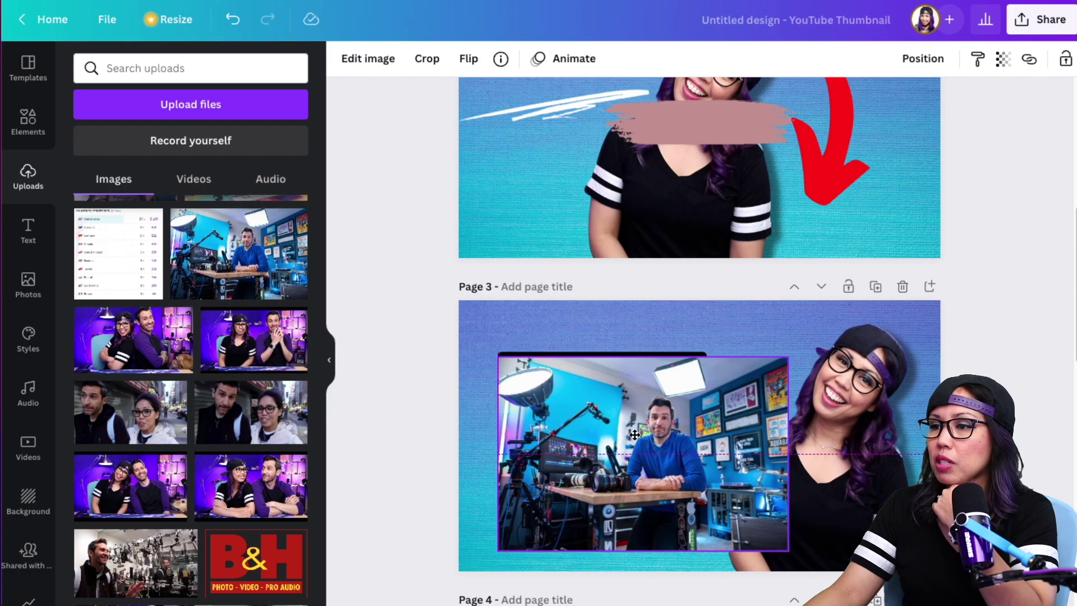
{"action": "left_click_drag", "start_coordinate": [783, 552], "coordinate": [707, 484]}
{"action": "left_click_drag", "start_coordinate": [636, 440], "coordinate": [623, 437]}
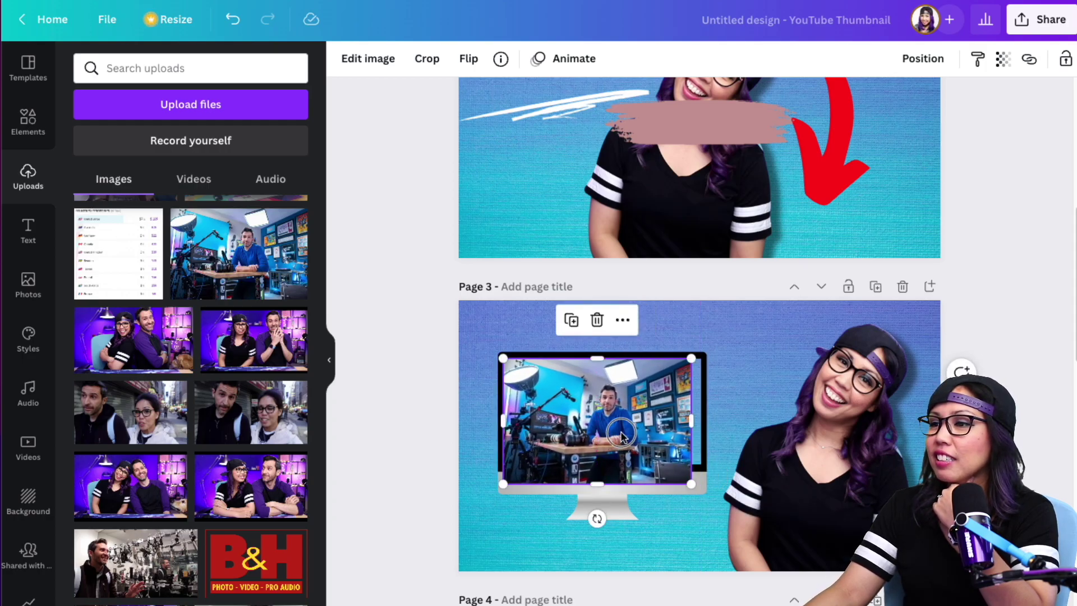
Crop the studio photo on page 3 at its top and bottom and widen it to fill the monitor's screen
{"action": "left_click", "coordinate": [368, 58]}
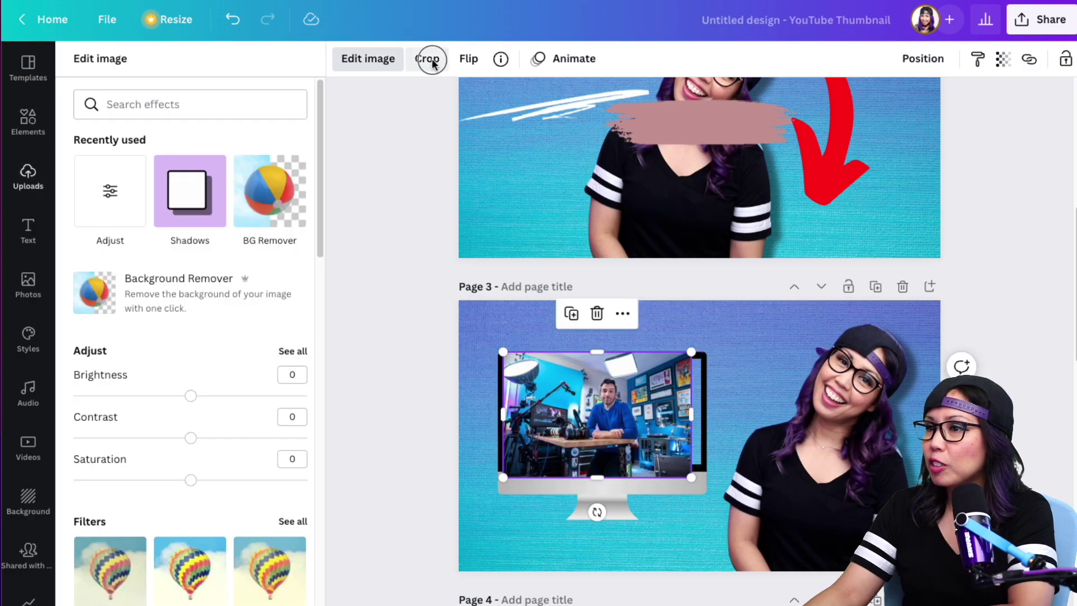
{"action": "left_click", "coordinate": [430, 60]}
{"action": "left_click_drag", "start_coordinate": [688, 476], "coordinate": [700, 466]}
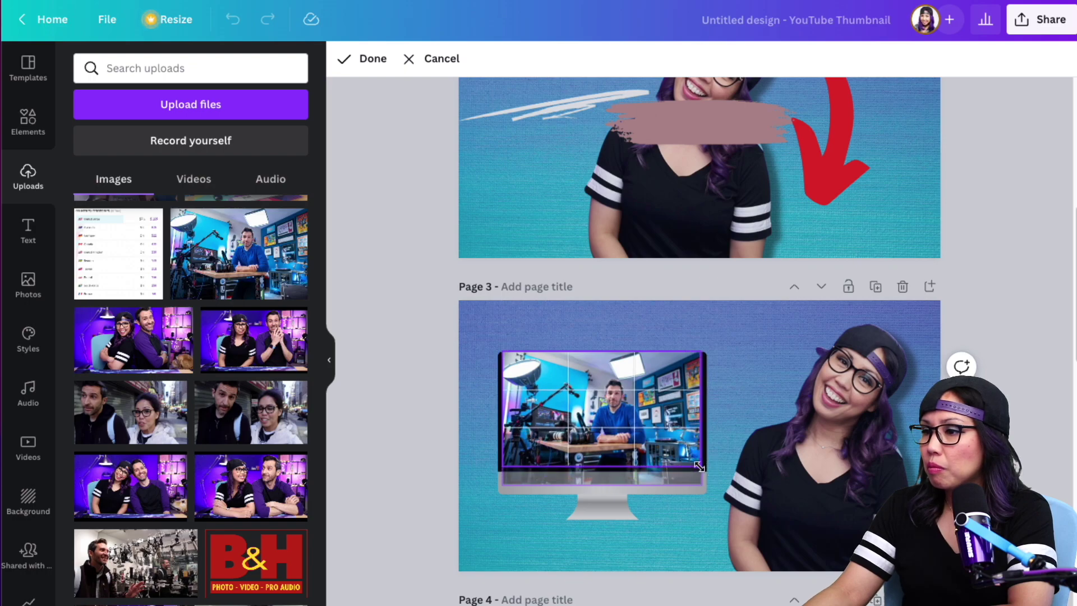
{"action": "left_click_drag", "start_coordinate": [694, 349], "coordinate": [695, 356]}
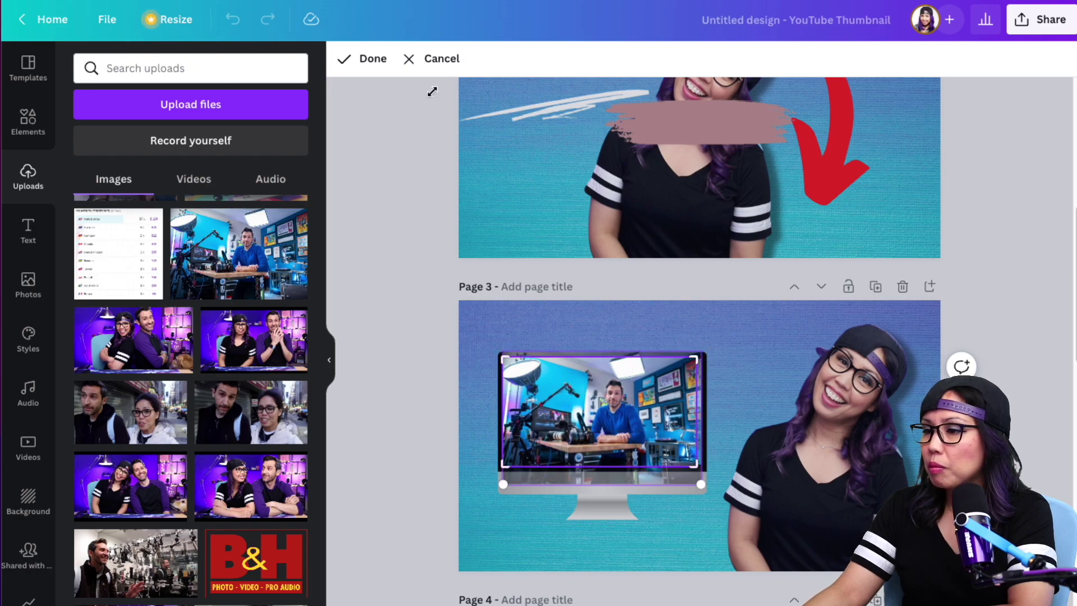
{"action": "left_click", "coordinate": [355, 60]}
{"action": "left_click_drag", "start_coordinate": [696, 413], "coordinate": [707, 417]}
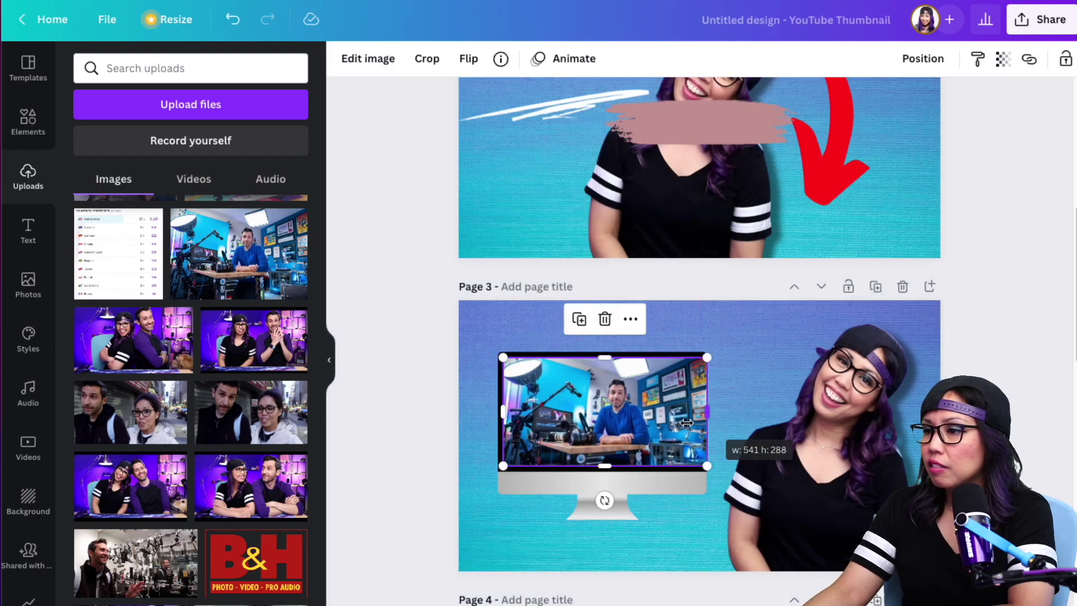
Bring the monitor mockup on page 3 in front of the studio photo so its frame covers the photo's edges
{"action": "left_click", "coordinate": [628, 523]}
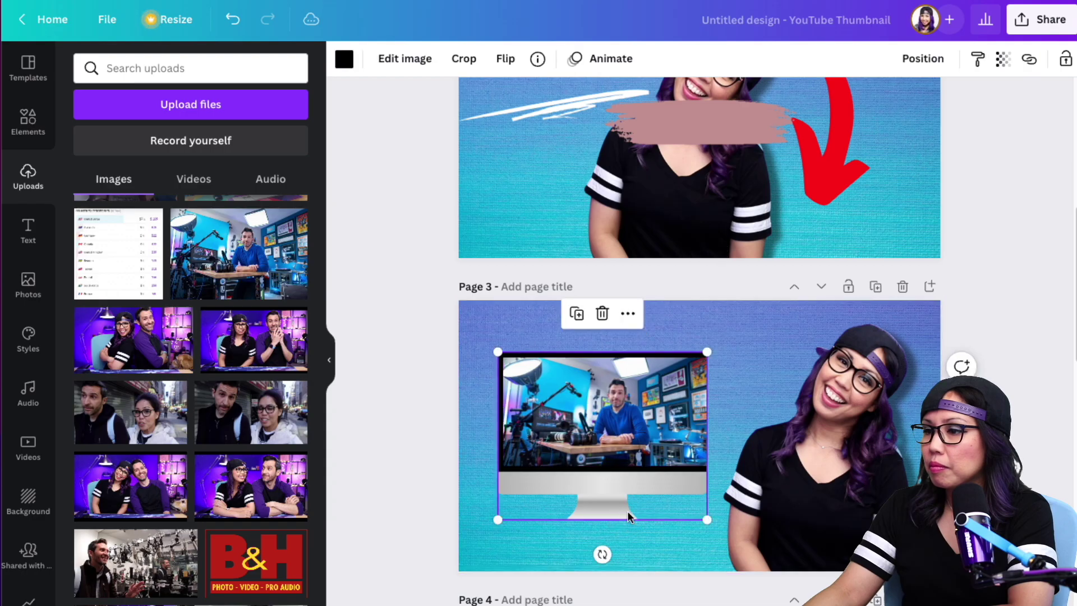
{"action": "right_click", "coordinate": [627, 524]}
{"action": "left_click", "coordinate": [735, 549]}
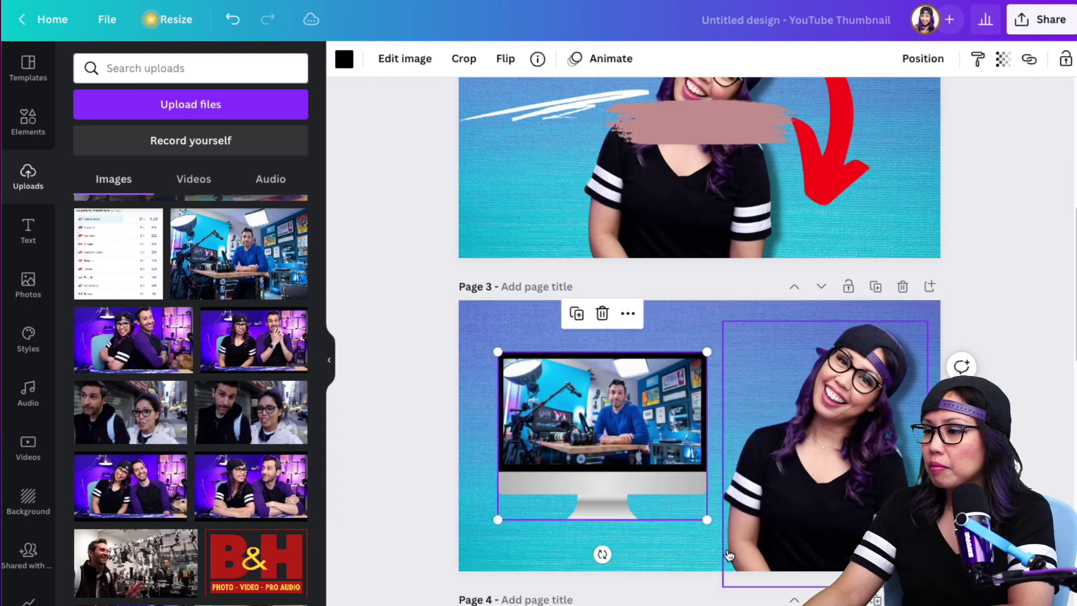
{"action": "left_click", "coordinate": [475, 452]}
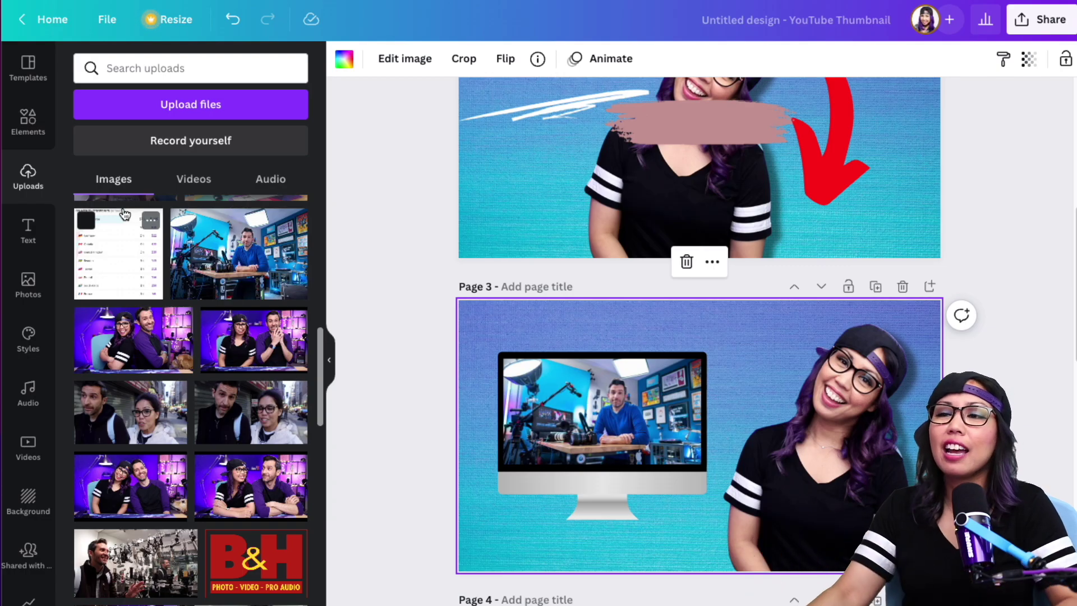
Search the elements library for "celebration" and browse the graphics
{"action": "left_click", "coordinate": [37, 135]}
{"action": "left_click", "coordinate": [227, 69]}
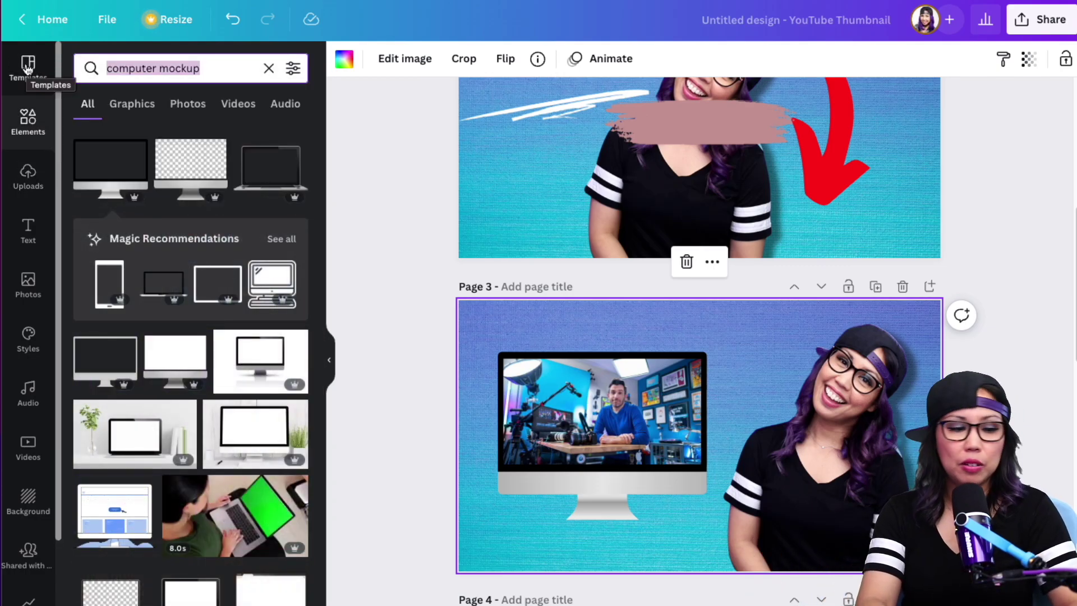
{"action": "type", "text": "celebration"}
{"action": "key", "text": "Return"}
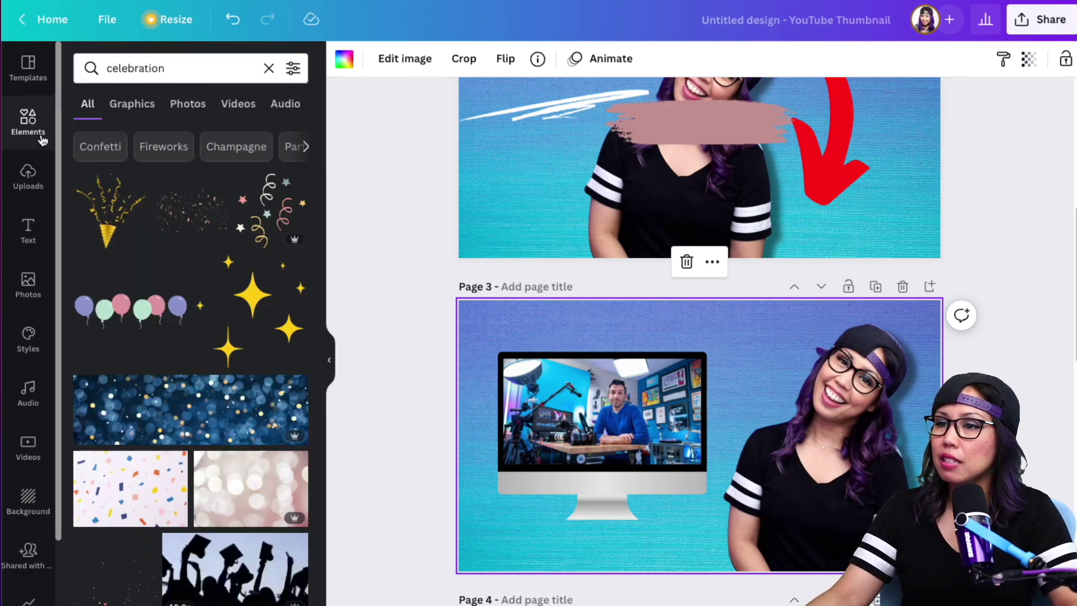
{"action": "scroll", "coordinate": [241, 380], "scroll_direction": "down", "scroll_amount": 10}
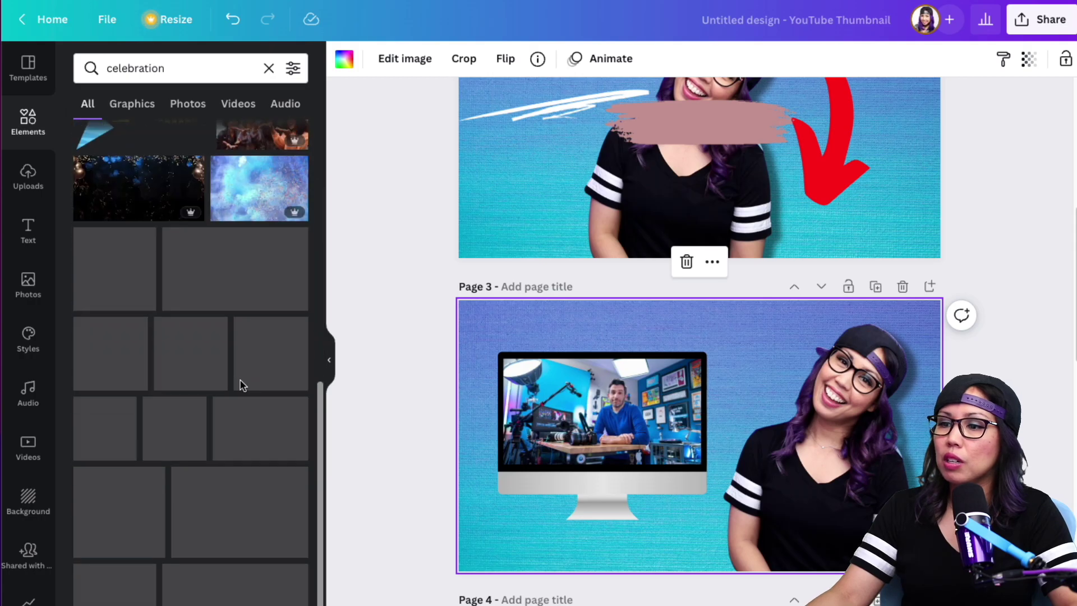
Search the elements for "stars", add the yellow three-star sparkle graphic to page 3 and position it across the monitor and beside the portrait
{"action": "left_click", "coordinate": [75, 75]}
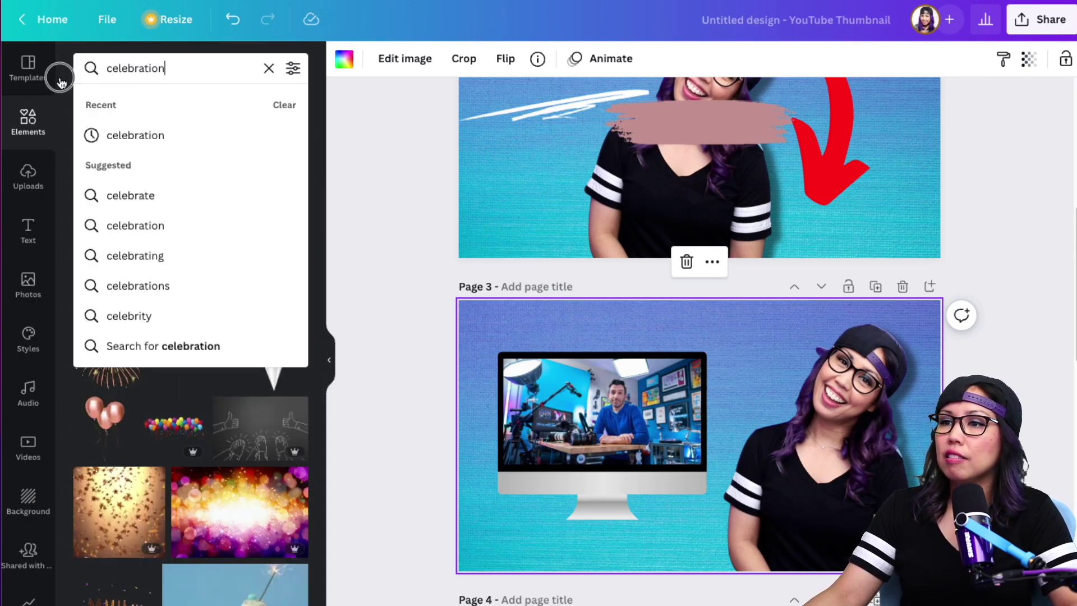
{"action": "type", "text": "stars"}
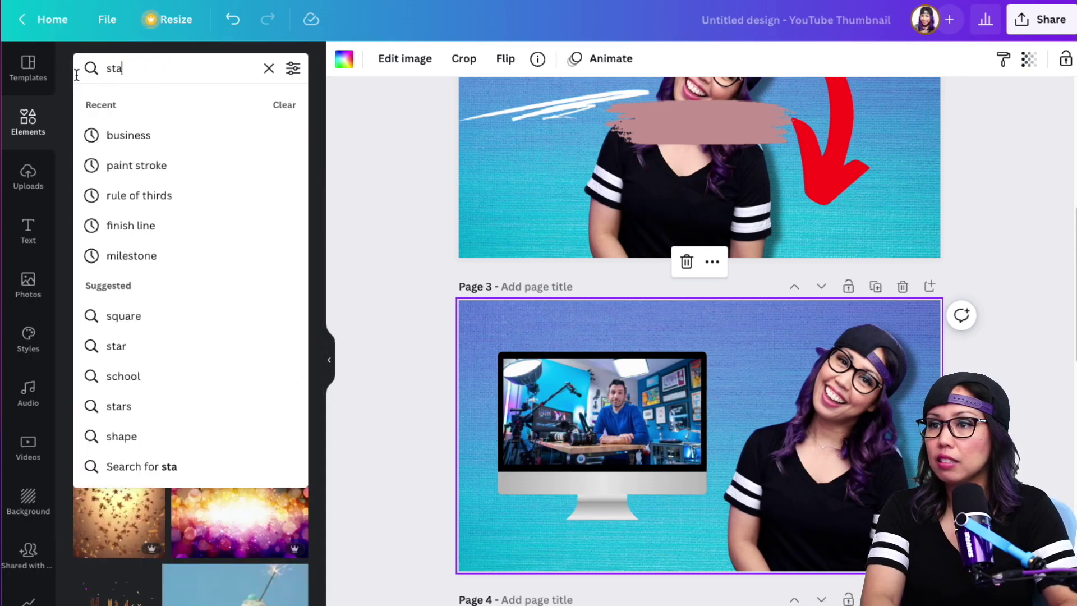
{"action": "key", "text": "Return"}
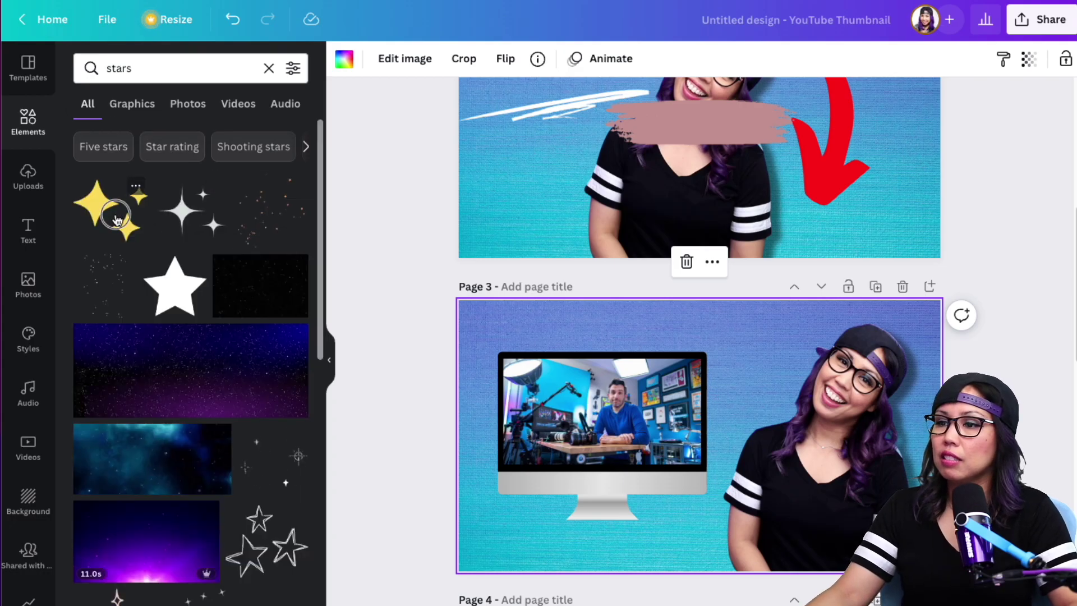
{"action": "left_click", "coordinate": [116, 218]}
{"action": "left_click_drag", "start_coordinate": [771, 496], "coordinate": [858, 589]}
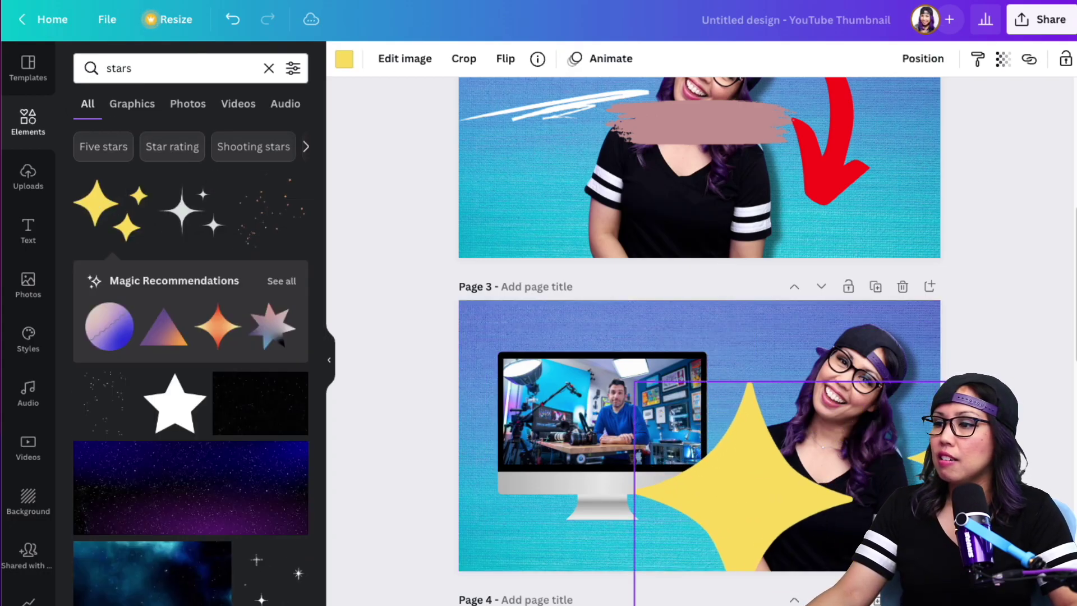
{"action": "left_click_drag", "start_coordinate": [729, 491], "coordinate": [542, 401]}
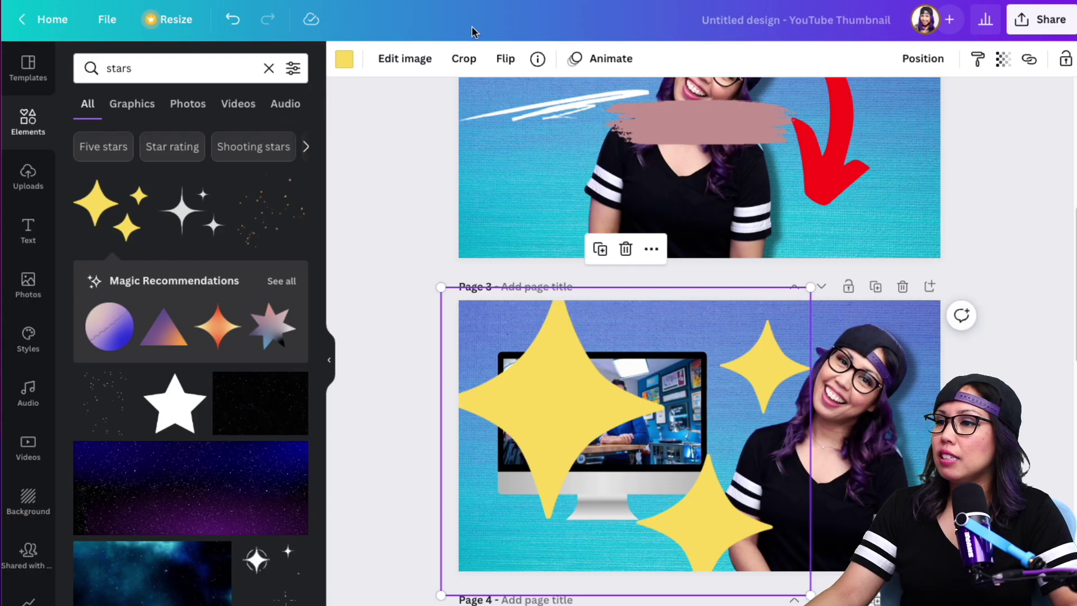
Recolour the star graphic on page 3 to pink and set its transparency to 60
{"action": "left_click", "coordinate": [344, 60]}
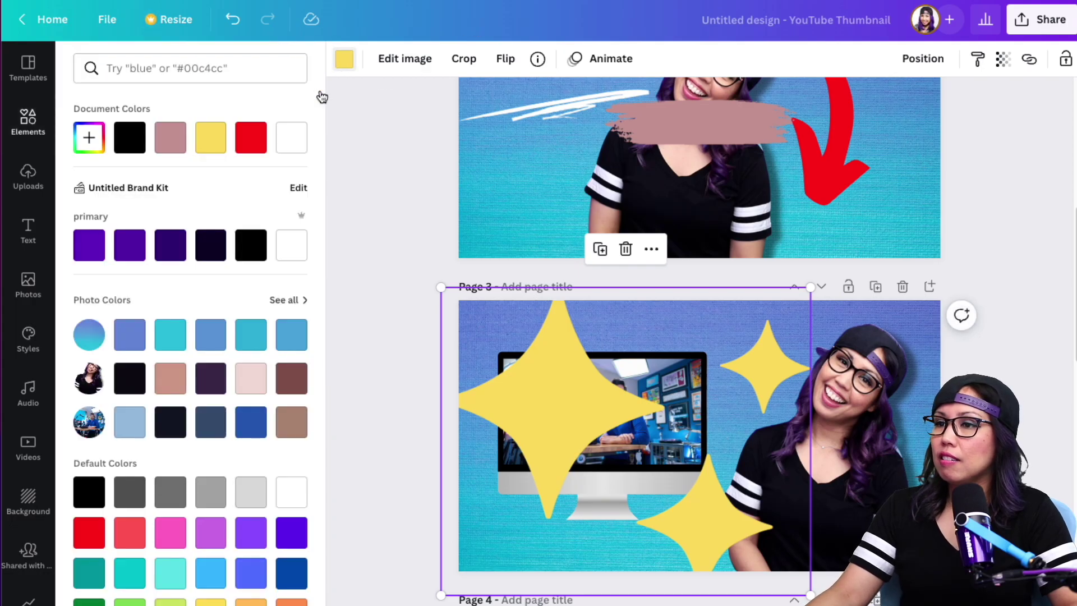
{"action": "left_click", "coordinate": [173, 533]}
{"action": "left_click", "coordinate": [1003, 58]}
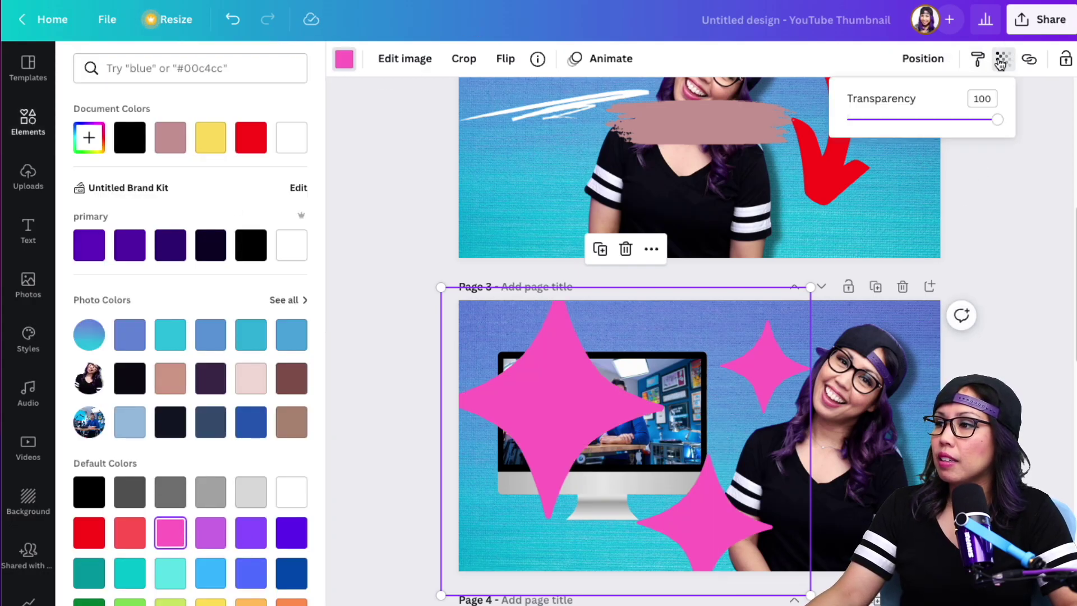
{"action": "left_click_drag", "start_coordinate": [997, 119], "coordinate": [939, 120]}
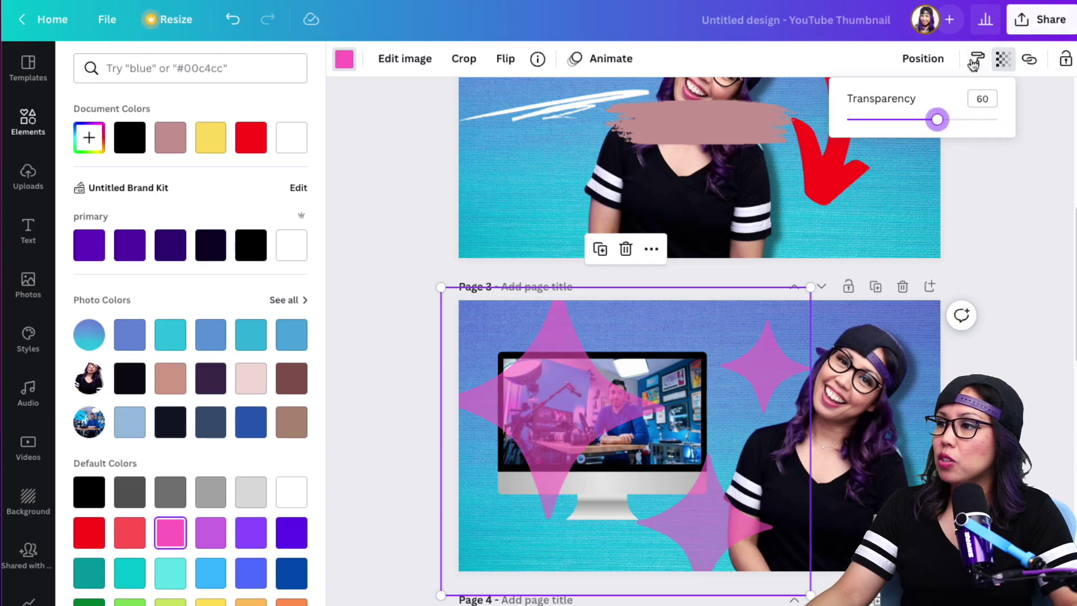
Send the pink stars backward on page 3, behind the studio photo, the monitor and the portrait
{"action": "left_click", "coordinate": [923, 58]}
{"action": "left_click", "coordinate": [901, 107]}
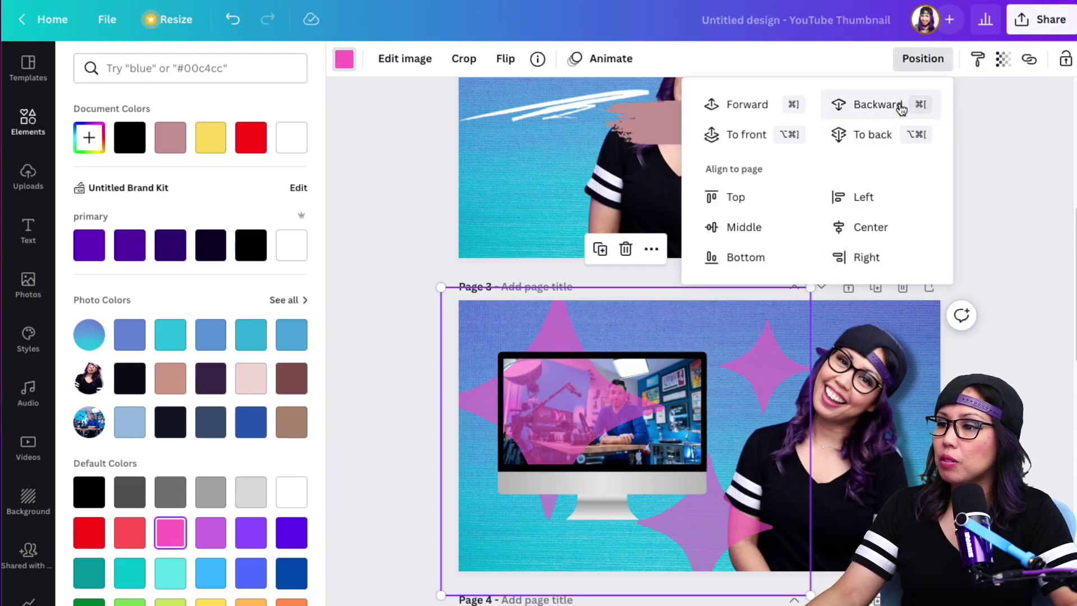
{"action": "left_click", "coordinate": [902, 106]}
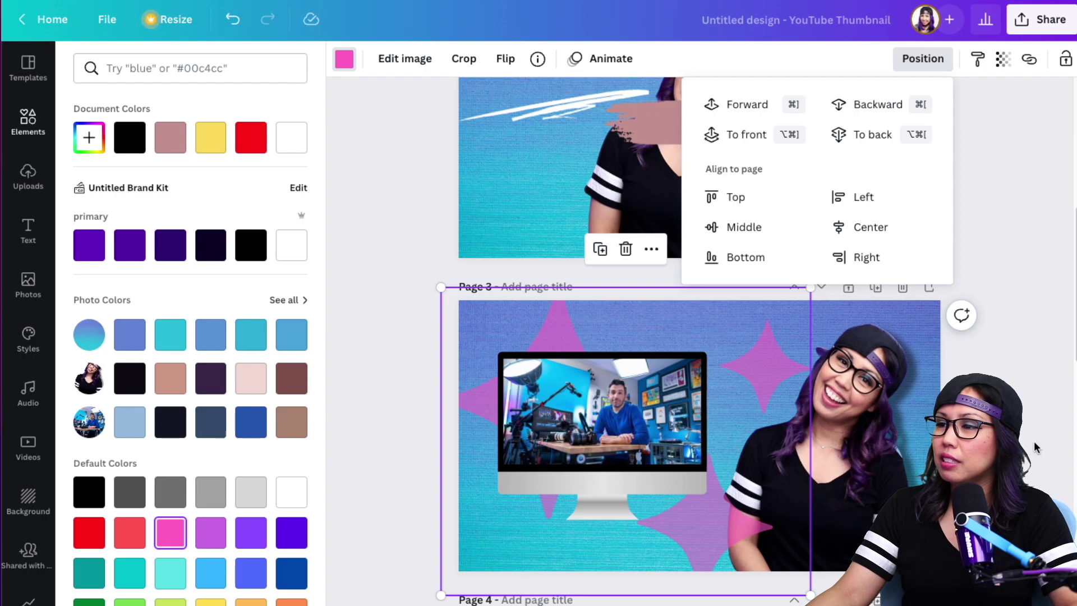
{"action": "left_click", "coordinate": [871, 104]}
{"action": "key", "text": "Escape"}
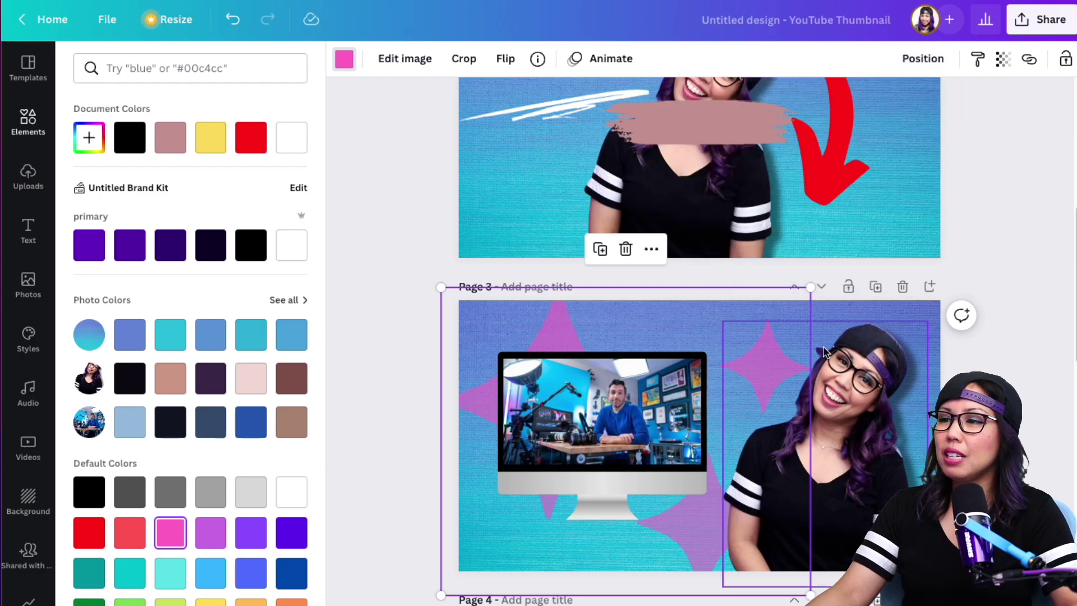
{"action": "key", "text": "Escape"}
{"action": "key", "text": "ctrl+minus"}
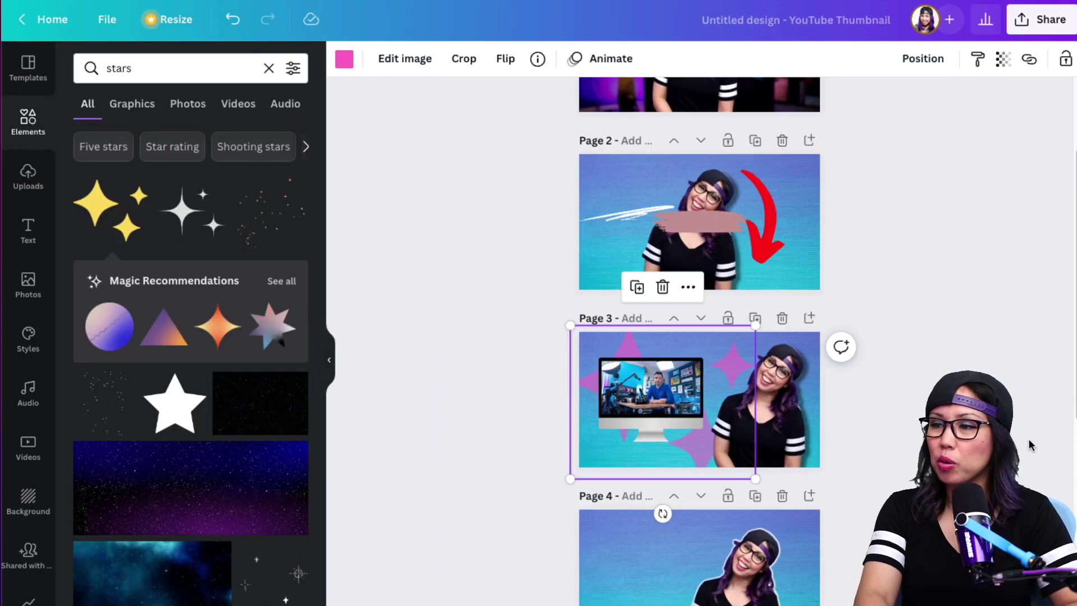
{"action": "left_click", "coordinate": [1029, 438]}
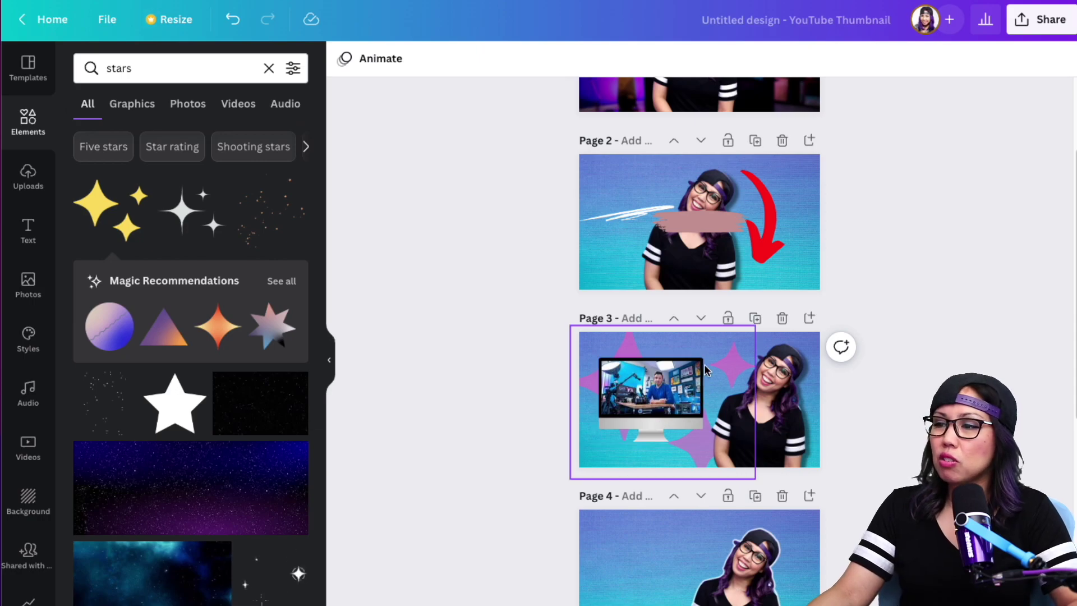
Duplicate page 3 and delete the pink stars and the blue textured background from the copy
{"action": "left_click", "coordinate": [700, 344]}
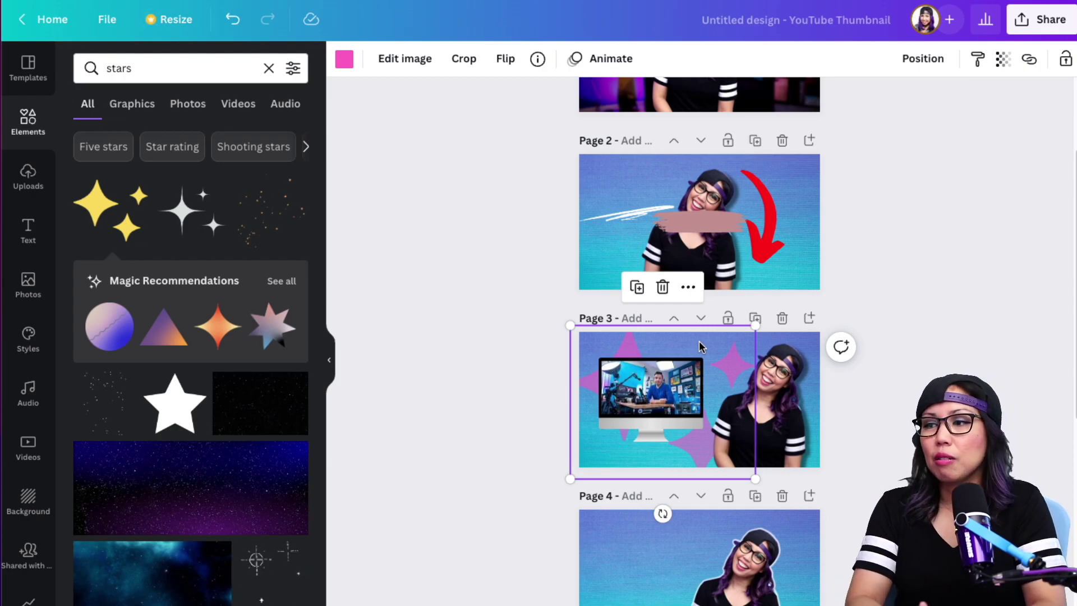
{"action": "scroll", "coordinate": [699, 342], "scroll_direction": "up", "scroll_amount": 5}
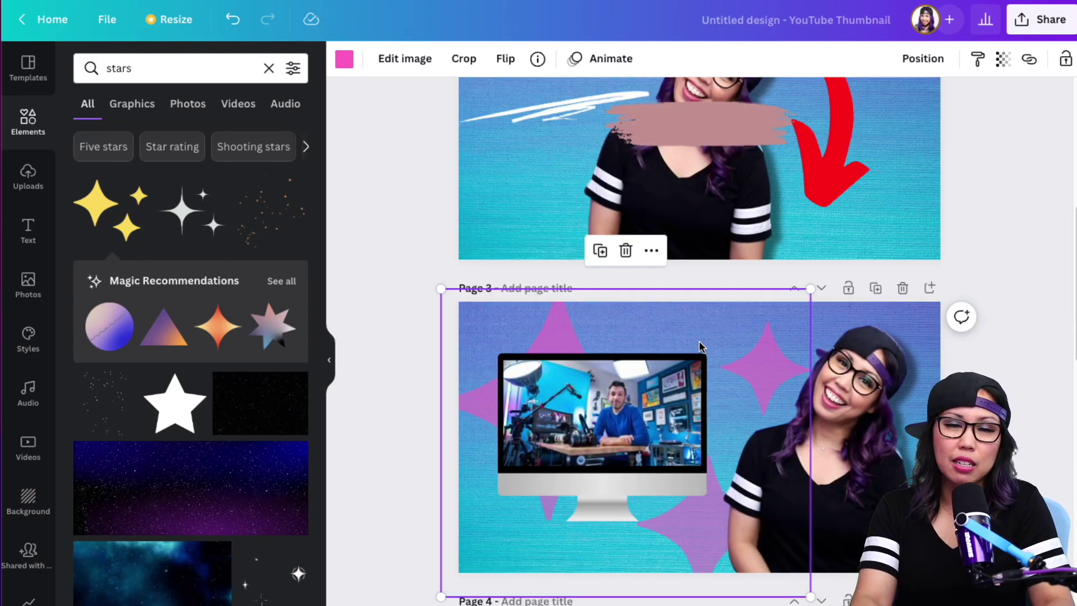
{"action": "left_click", "coordinate": [878, 287]}
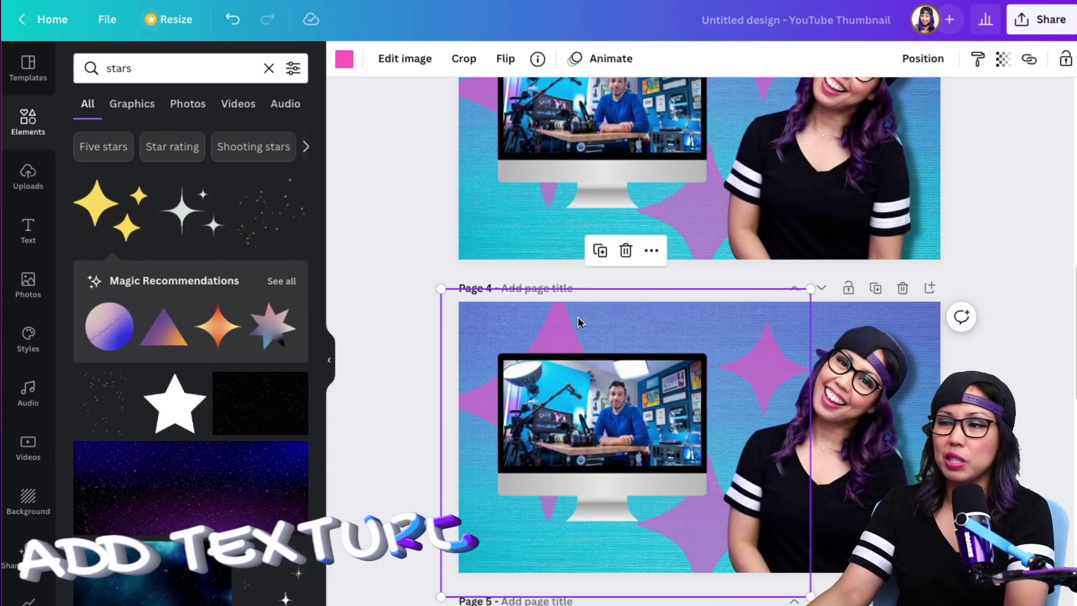
{"action": "key", "text": "Delete"}
{"action": "left_click", "coordinate": [674, 320]}
{"action": "key", "text": "Delete"}
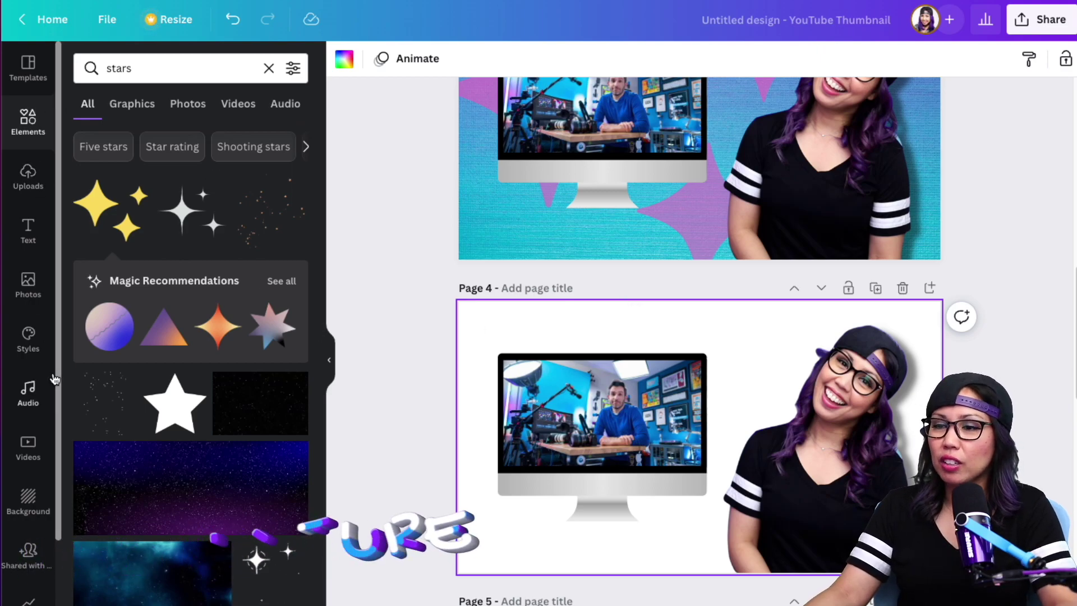
Add a rectangle to page 4 and stretch it to cover the whole page
{"action": "left_click", "coordinate": [28, 497]}
{"action": "key", "text": "r"}
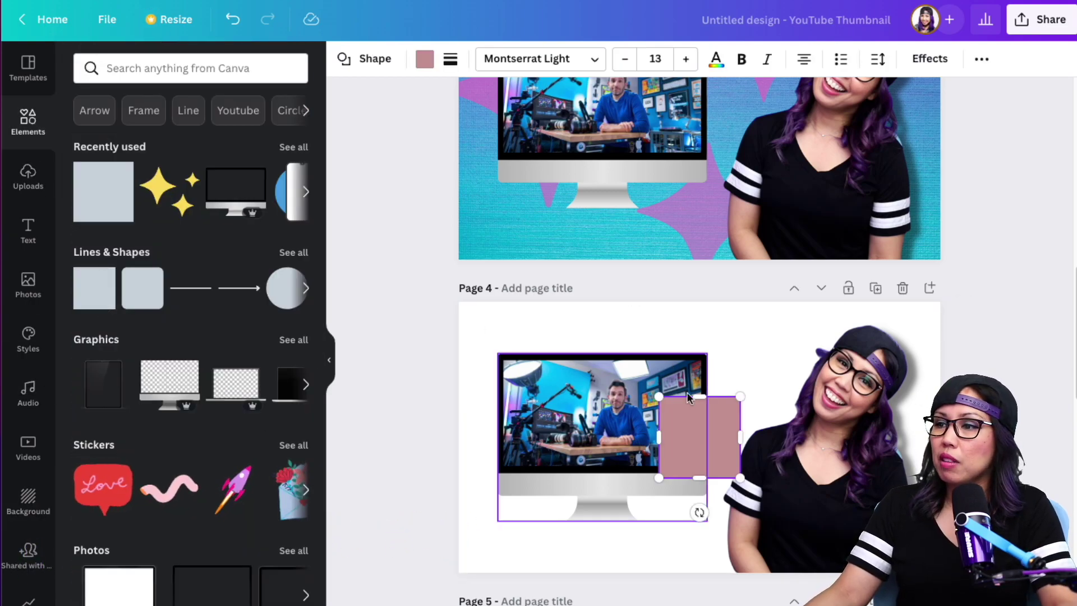
{"action": "left_click_drag", "start_coordinate": [681, 410], "coordinate": [694, 342]}
{"action": "left_click_drag", "start_coordinate": [840, 360], "coordinate": [941, 360]}
{"action": "left_click_drag", "start_coordinate": [697, 386], "coordinate": [698, 573]}
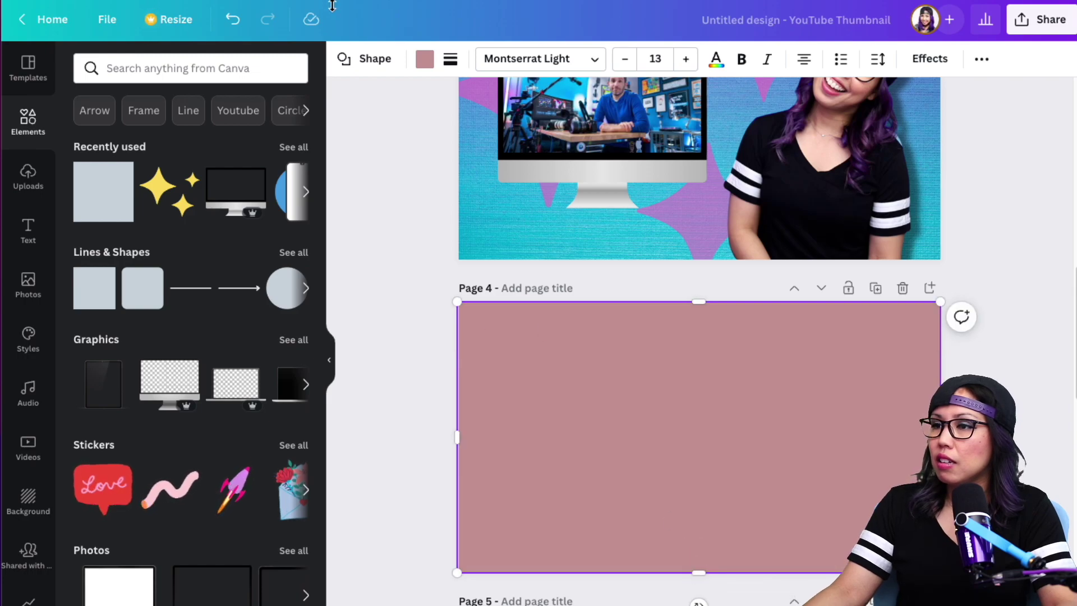
Fill the full-page rectangle on page 4 with the default blue and send it to the back
{"action": "left_click", "coordinate": [422, 60]}
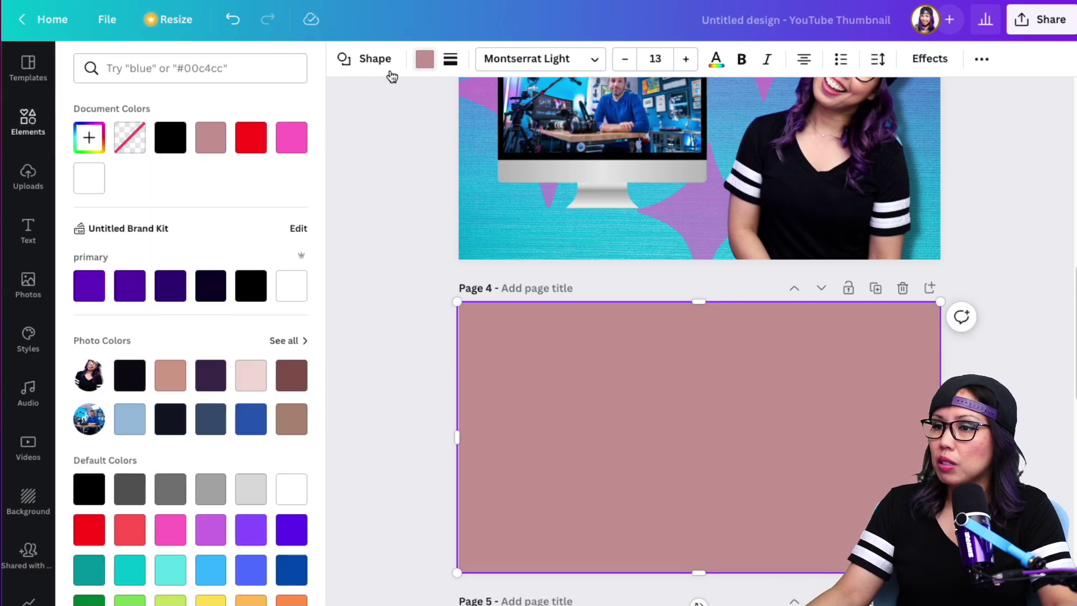
{"action": "left_click", "coordinate": [249, 571]}
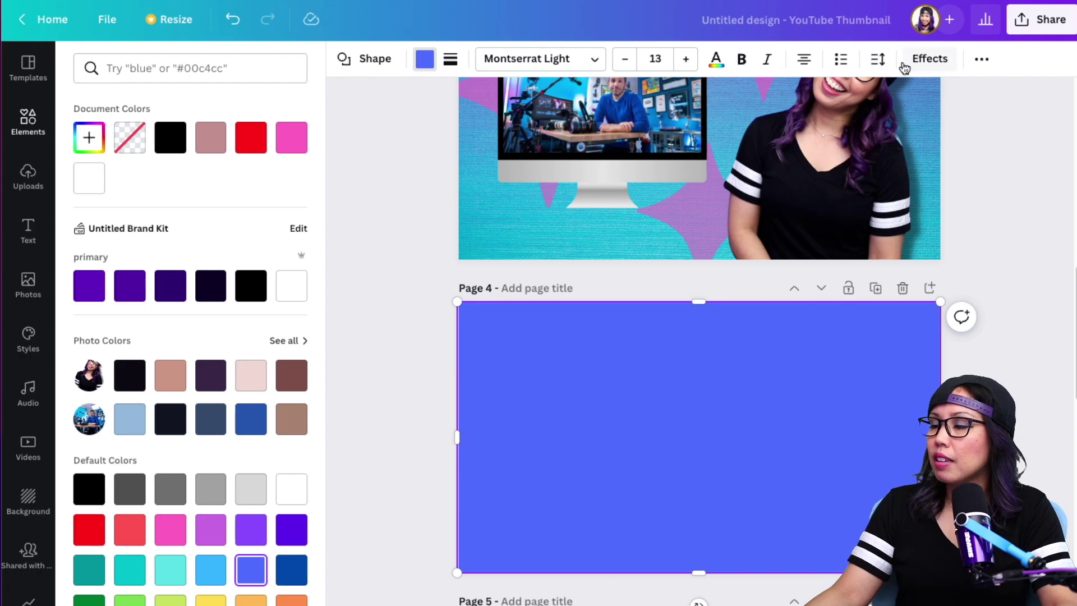
{"action": "left_click", "coordinate": [981, 61]}
{"action": "left_click", "coordinate": [833, 97]}
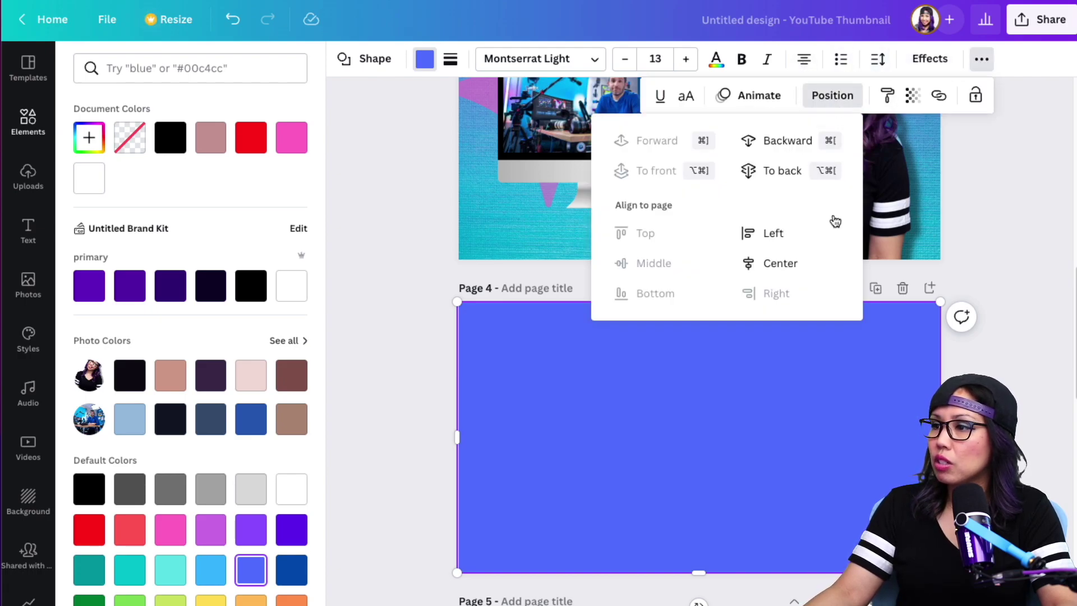
{"action": "left_click", "coordinate": [812, 173]}
{"action": "scroll", "coordinate": [825, 449], "scroll_direction": "down", "scroll_amount": 1}
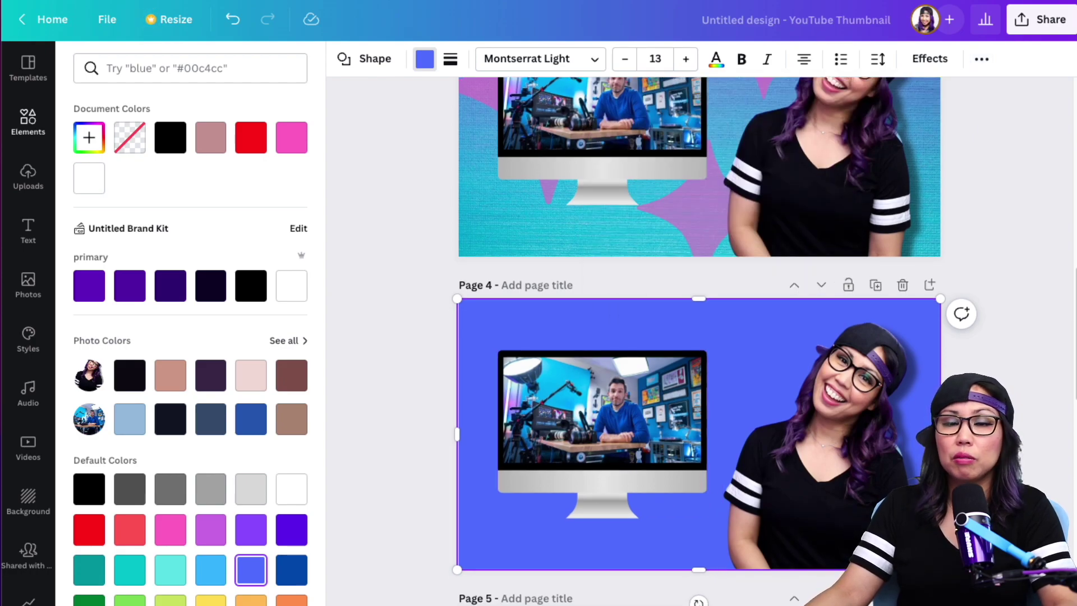
{"action": "scroll", "coordinate": [700, 336], "scroll_direction": "up", "scroll_amount": 1}
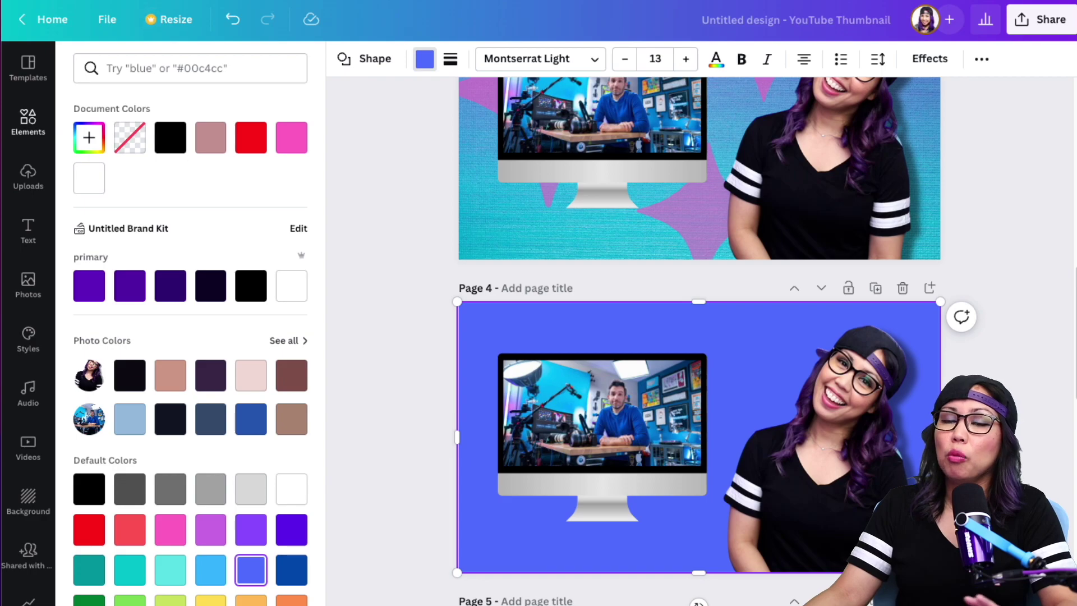
Search the elements library for diamonds and look through the results
{"action": "left_click", "coordinate": [28, 120]}
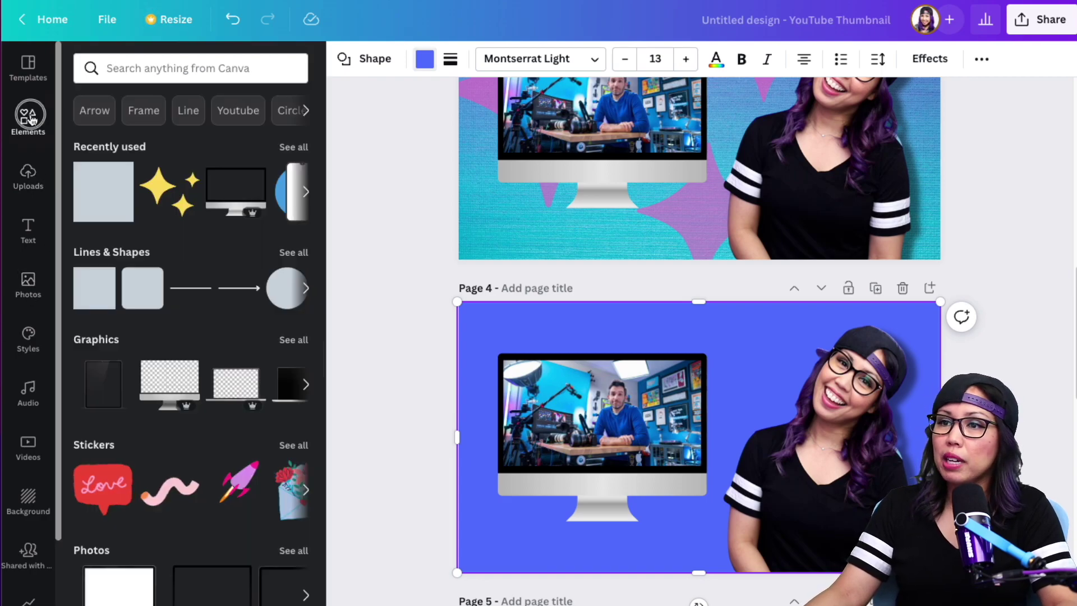
{"action": "left_click", "coordinate": [147, 70]}
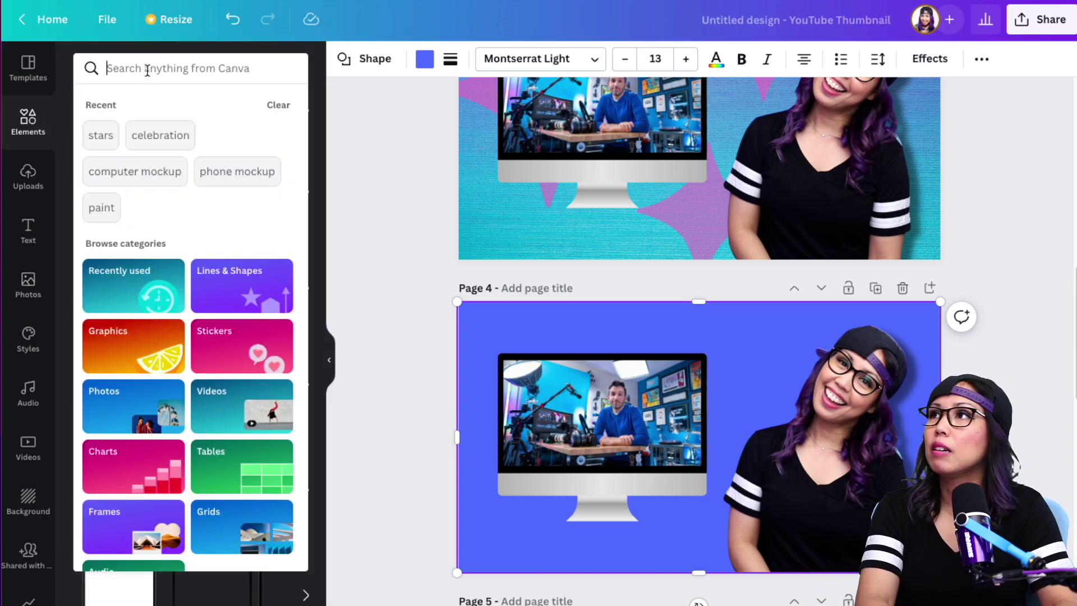
{"action": "type", "text": "diamonds"}
{"action": "key", "text": "Return"}
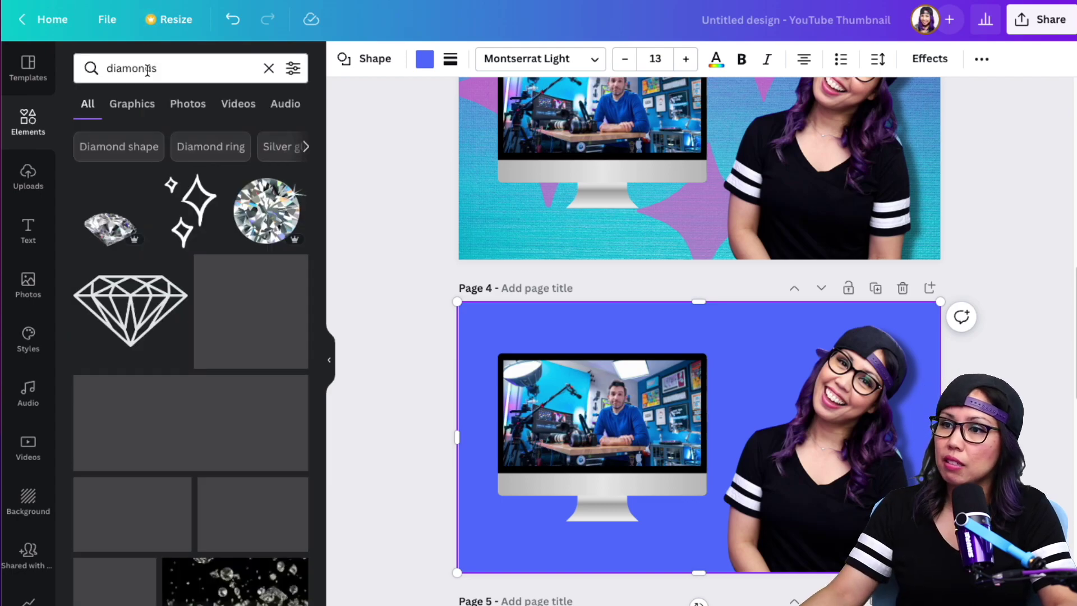
{"action": "scroll", "coordinate": [166, 457], "scroll_direction": "down", "scroll_amount": 5}
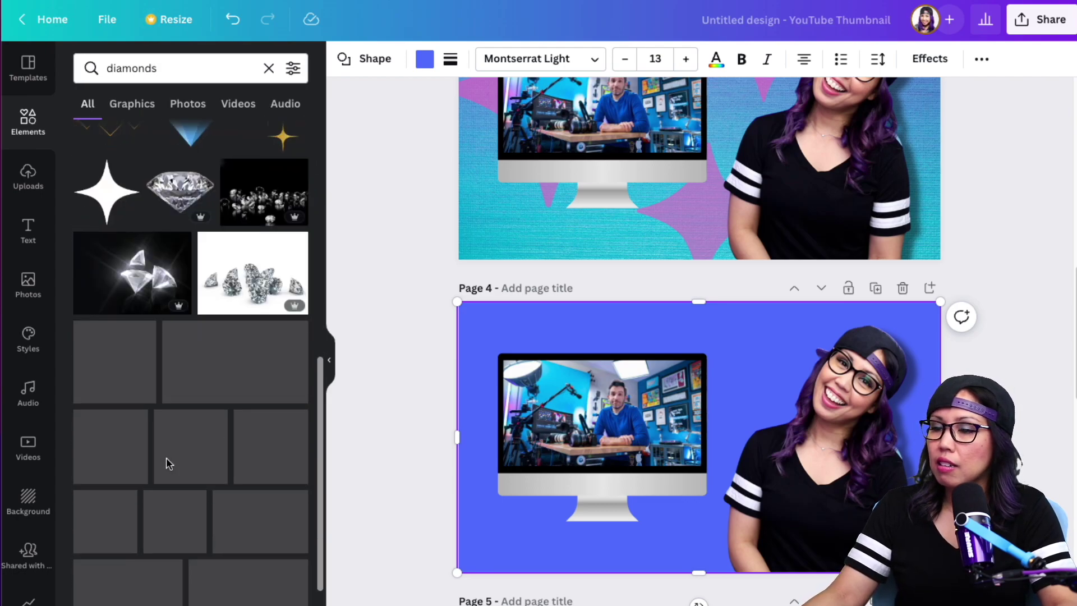
{"action": "scroll", "coordinate": [179, 281], "scroll_direction": "down", "scroll_amount": 3}
Search the elements library for texture and add the scratchy woven distressed texture to page 4
{"action": "left_click", "coordinate": [191, 68]}
{"action": "key", "text": "BackSpace"}
{"action": "left_click", "coordinate": [184, 69]}
{"action": "type", "text": "te"}
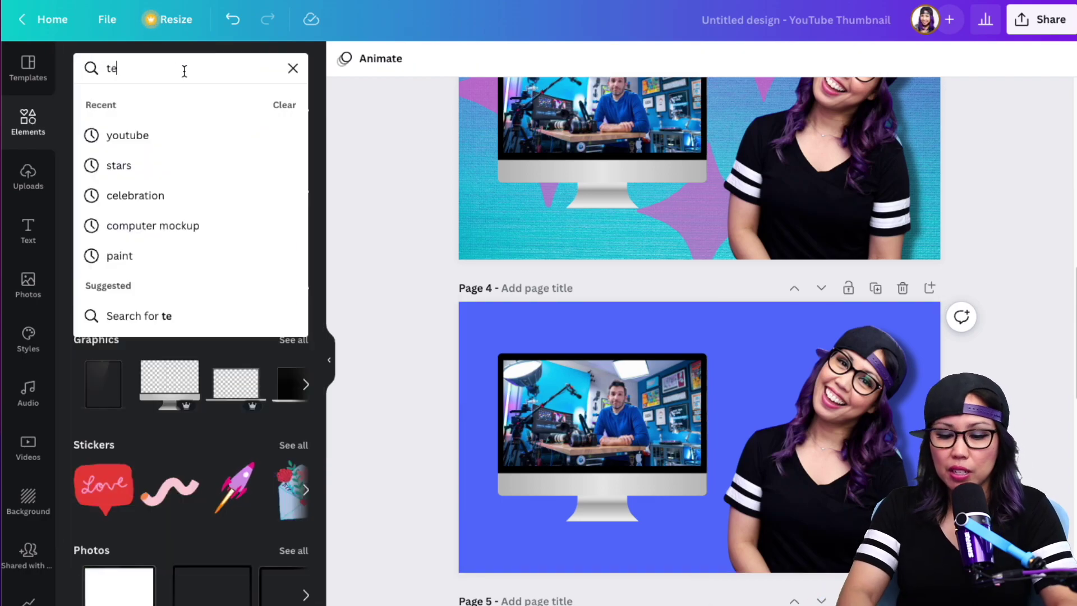
{"action": "type", "text": "xture"}
{"action": "key", "text": "Return"}
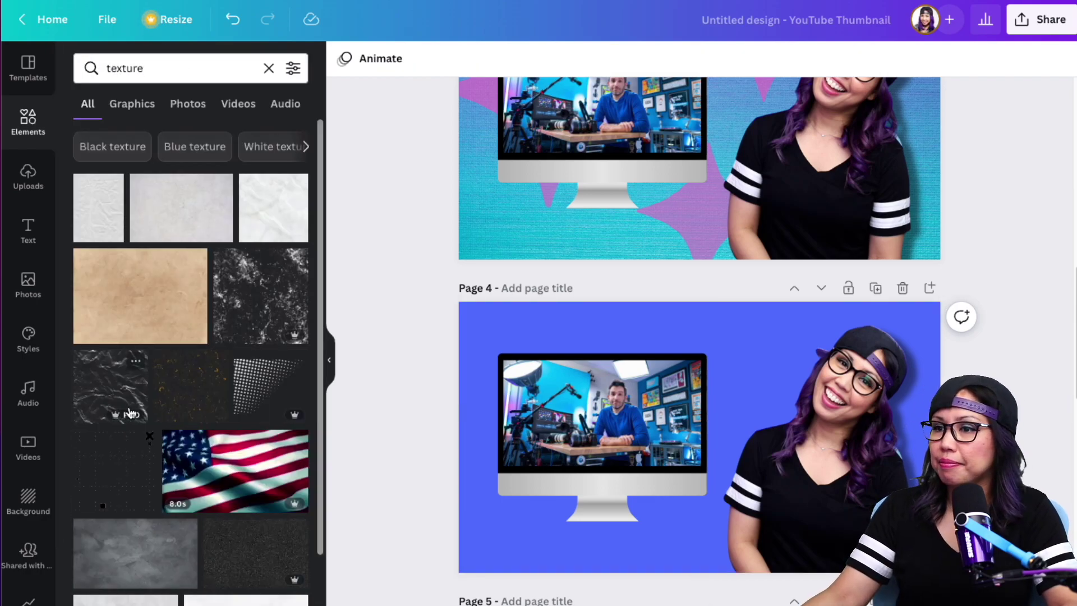
{"action": "scroll", "coordinate": [130, 414], "scroll_direction": "down", "scroll_amount": 5}
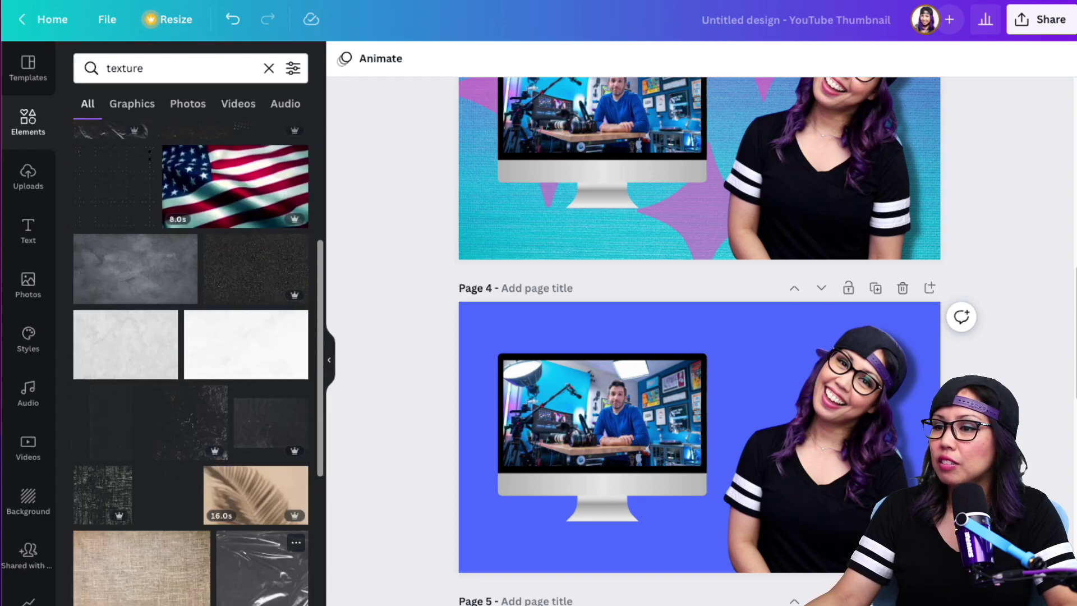
{"action": "scroll", "coordinate": [111, 357], "scroll_direction": "down", "scroll_amount": 3}
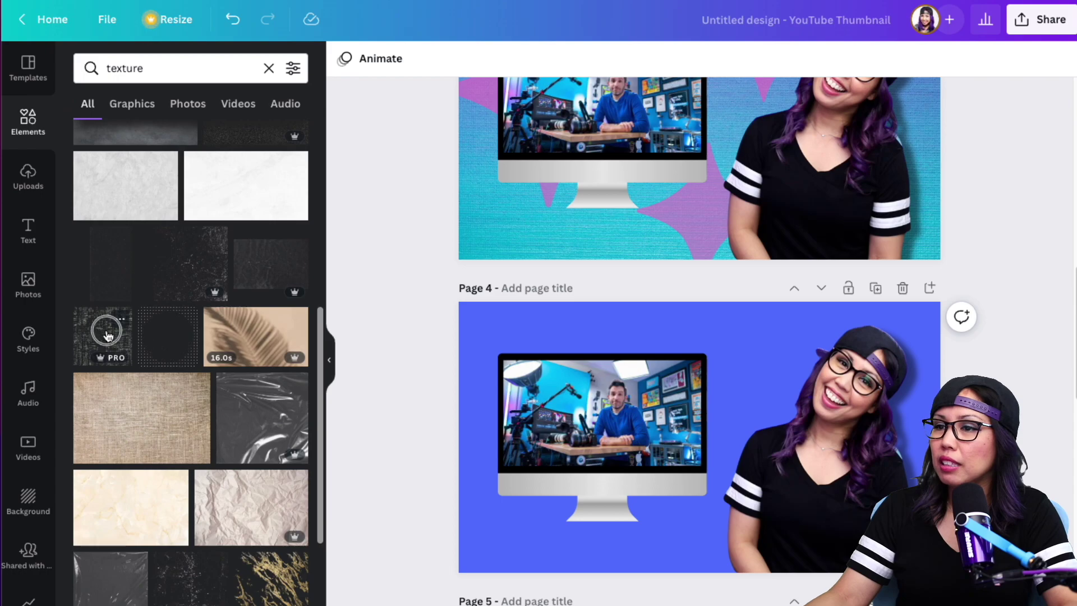
{"action": "left_click", "coordinate": [108, 335]}
Move the distressed texture to page 4's upper corner and enlarge it to cover the whole page
{"action": "left_click_drag", "start_coordinate": [711, 428], "coordinate": [525, 348]}
{"action": "left_click_drag", "start_coordinate": [567, 410], "coordinate": [854, 573]}
{"action": "left_click_drag", "start_coordinate": [854, 437], "coordinate": [940, 427]}
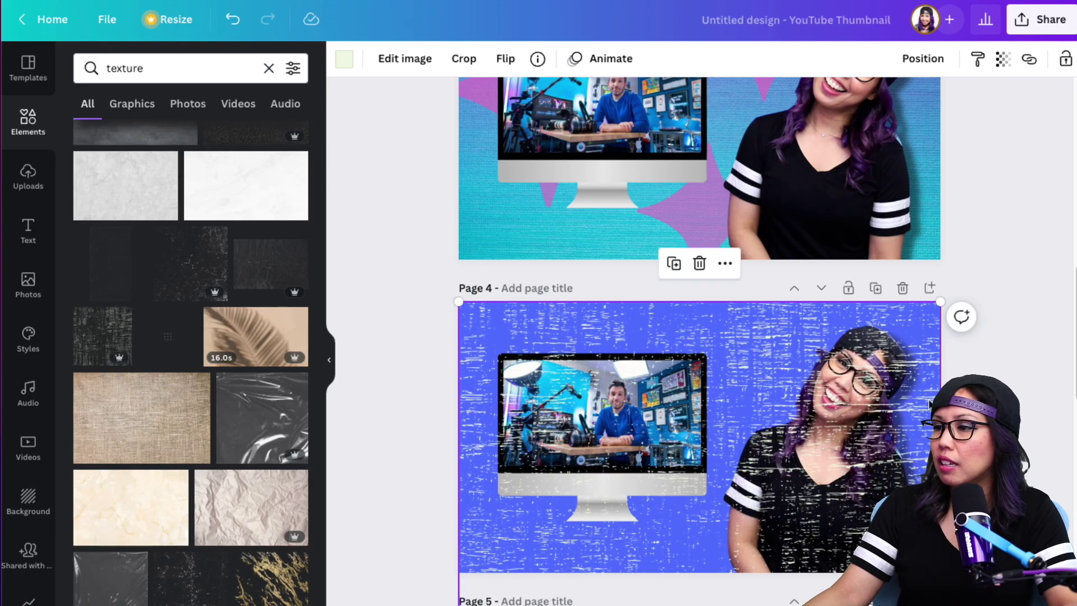
Send the texture on page 4 backward, behind the portrait, the monitor and the studio photo
{"action": "left_click", "coordinate": [926, 60]}
{"action": "left_click", "coordinate": [886, 104]}
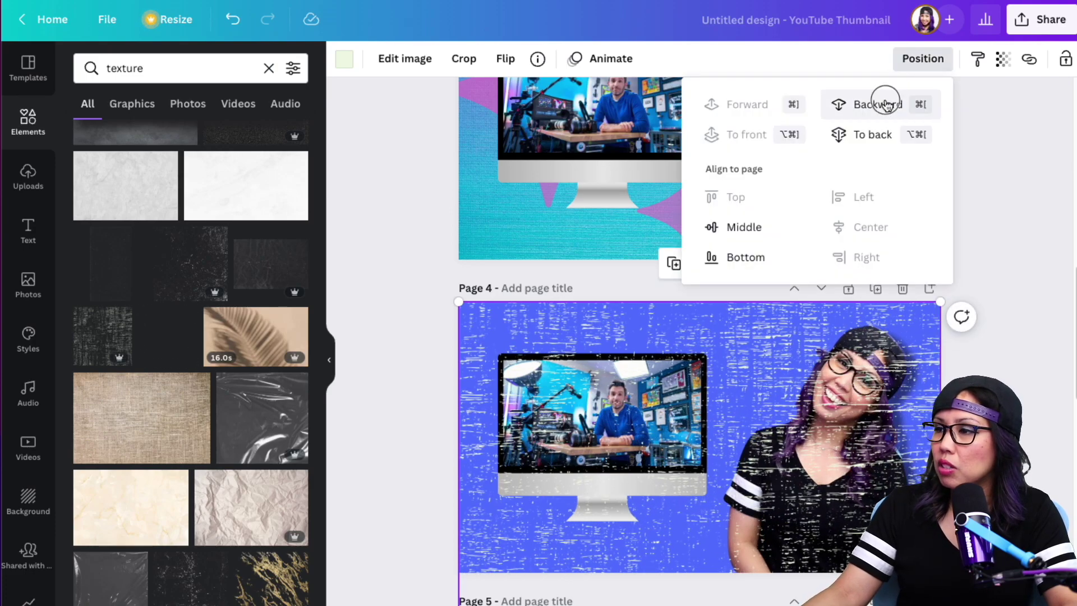
{"action": "left_click", "coordinate": [885, 104]}
{"action": "left_click", "coordinate": [886, 105]}
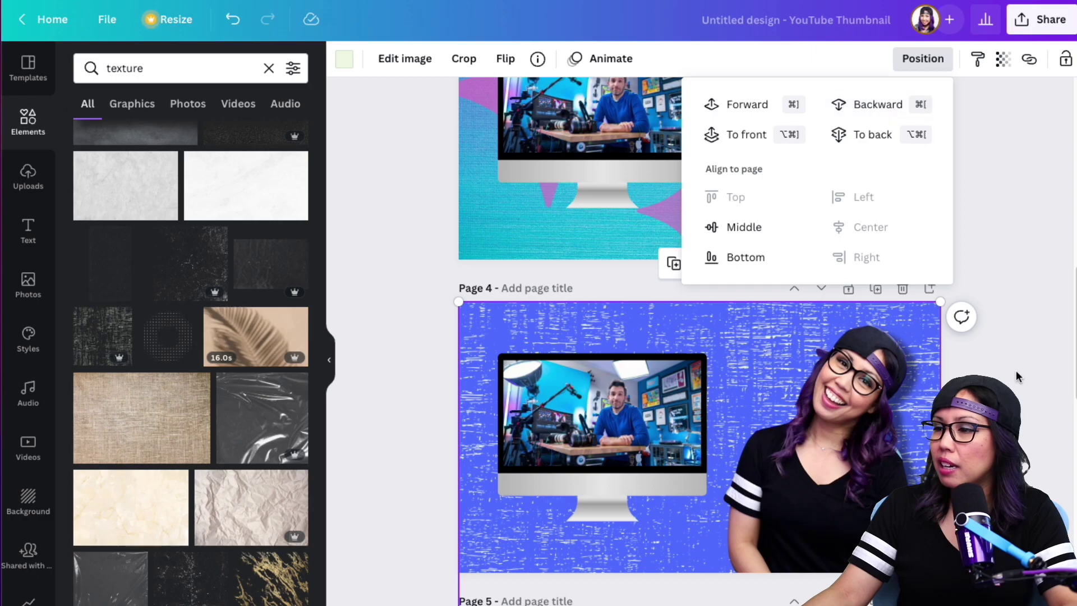
{"action": "left_click", "coordinate": [999, 331]}
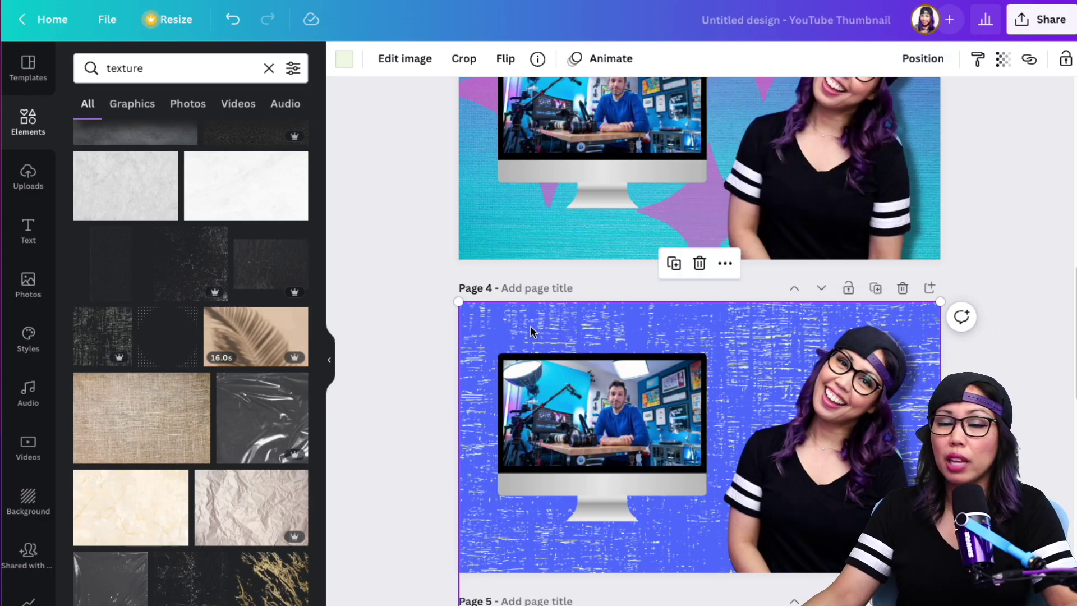
Lower the transparency value of the texture on page 4 to about 38
{"action": "left_click", "coordinate": [1003, 60]}
{"action": "left_click_drag", "start_coordinate": [993, 123], "coordinate": [931, 126]}
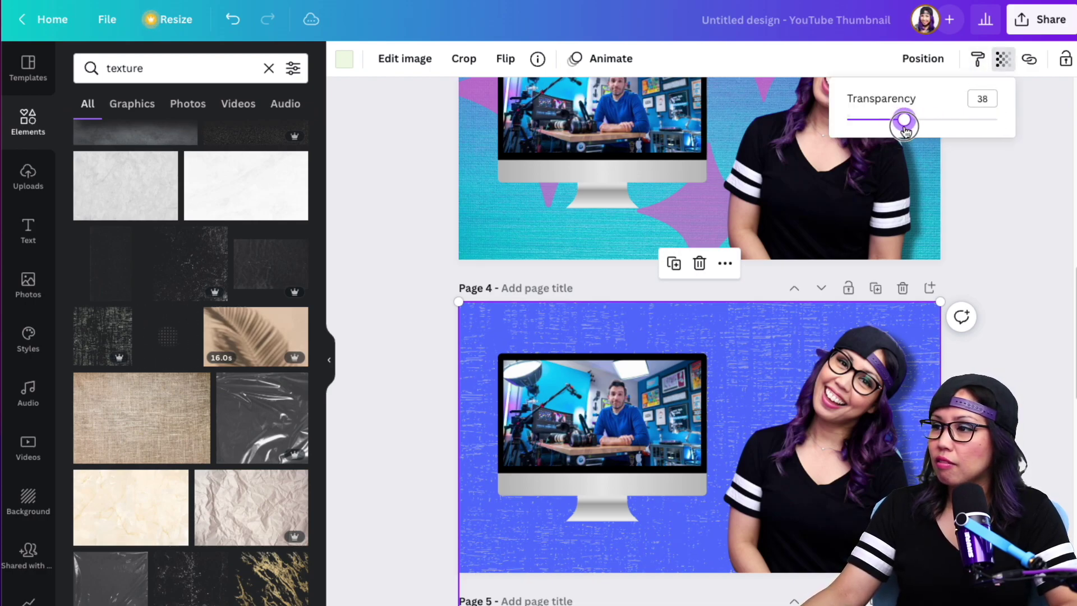
{"action": "left_click", "coordinate": [1009, 312]}
Look through the image editing effects offered for the texture on page 4
{"action": "left_click", "coordinate": [376, 59]}
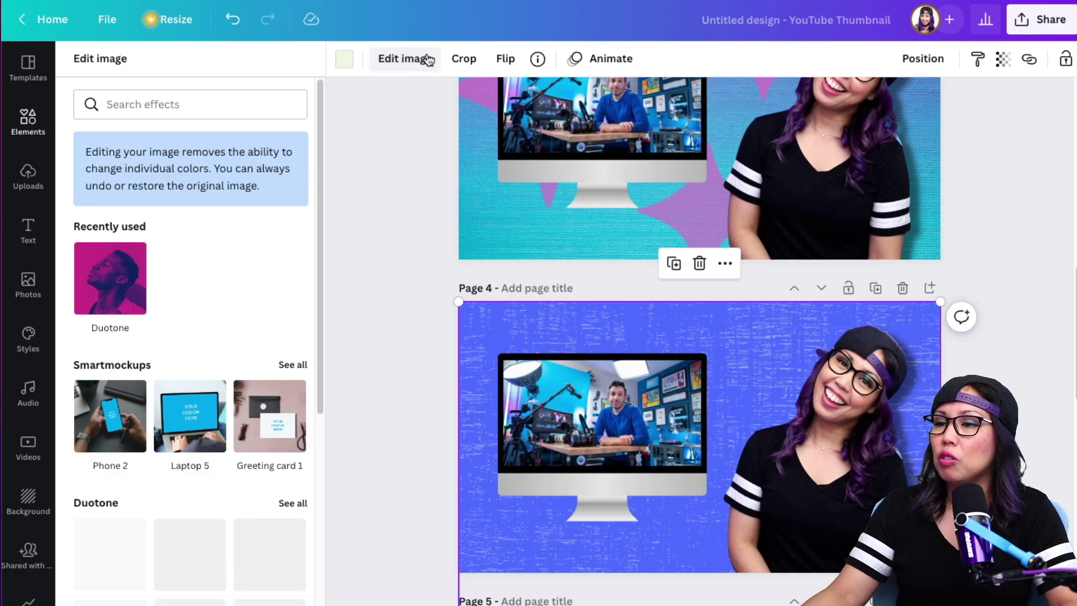
{"action": "scroll", "coordinate": [104, 549], "scroll_direction": "down", "scroll_amount": 5}
{"action": "scroll", "coordinate": [222, 581], "scroll_direction": "down", "scroll_amount": 2}
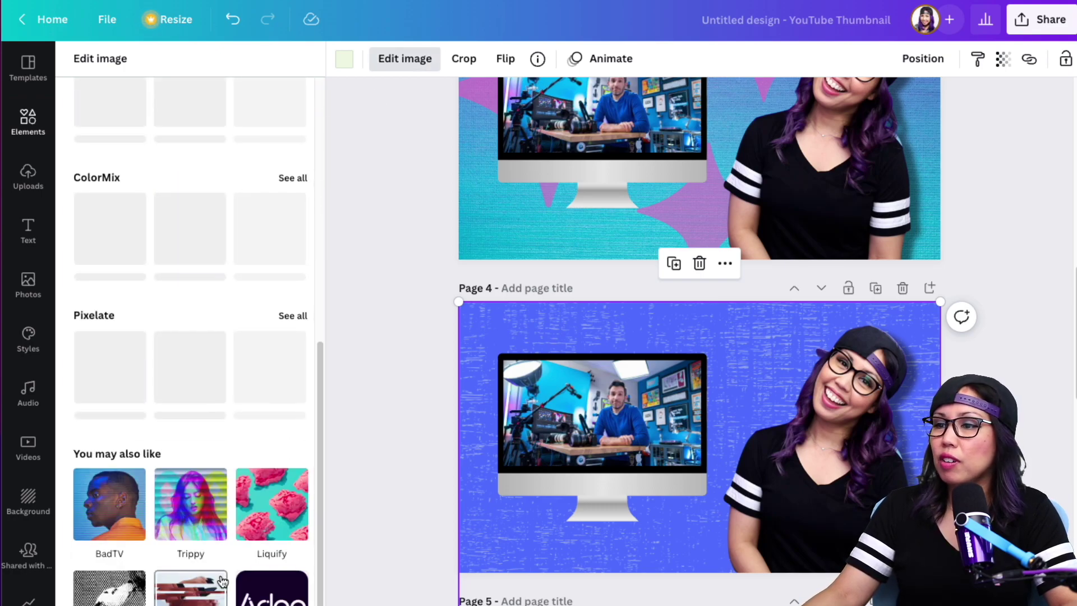
{"action": "key", "text": "Escape"}
{"action": "key", "text": "ctrl+minus"}
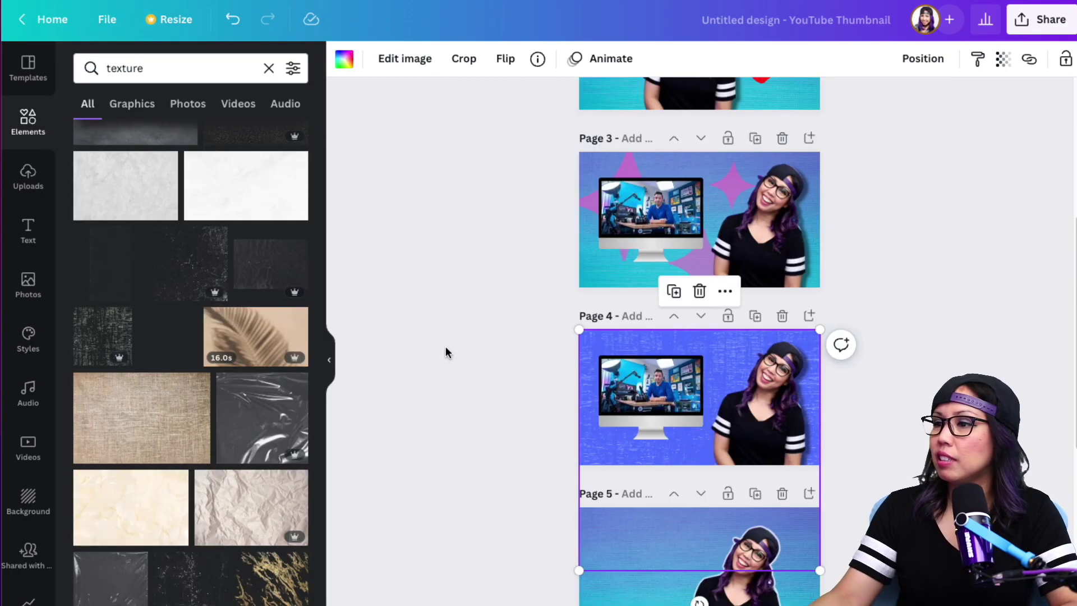
{"action": "left_click", "coordinate": [446, 359]}
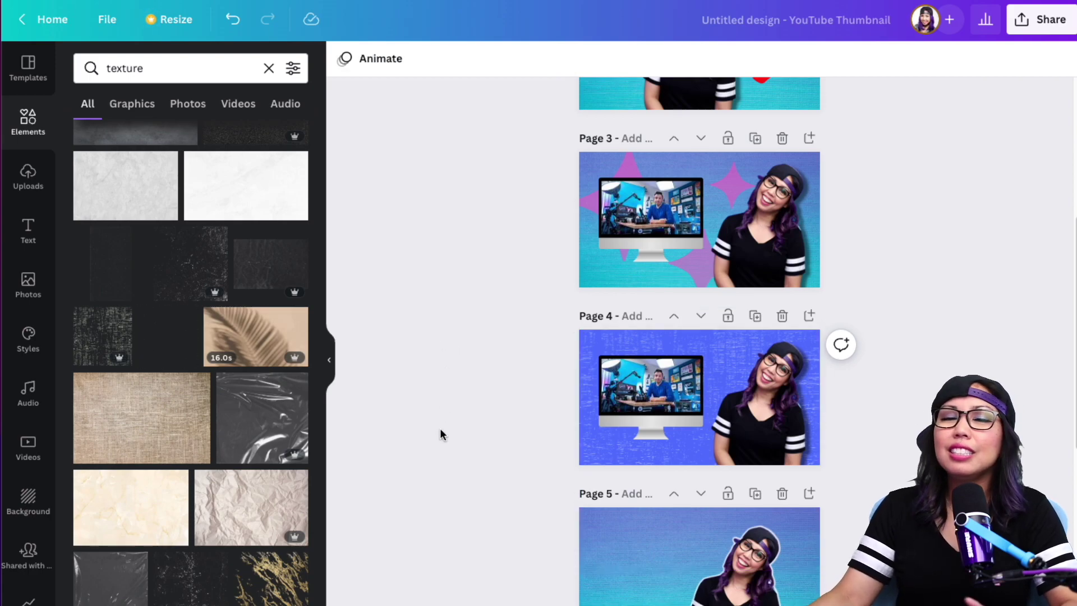
Duplicate page 4 and delete the texture from the copy
{"action": "left_click", "coordinate": [765, 316]}
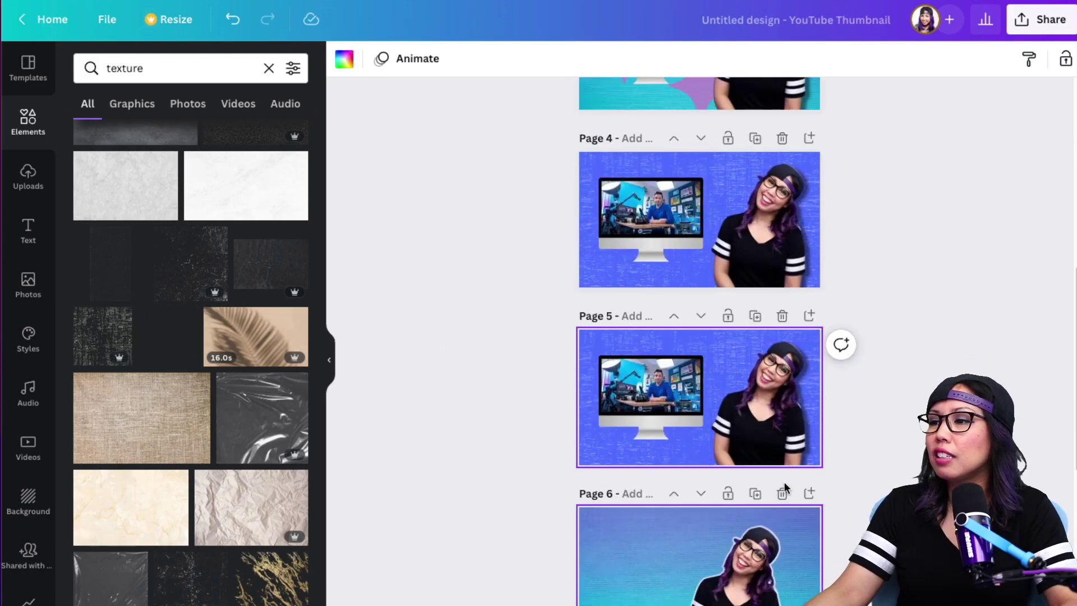
{"action": "left_click", "coordinate": [653, 331]}
{"action": "key", "text": "Delete"}
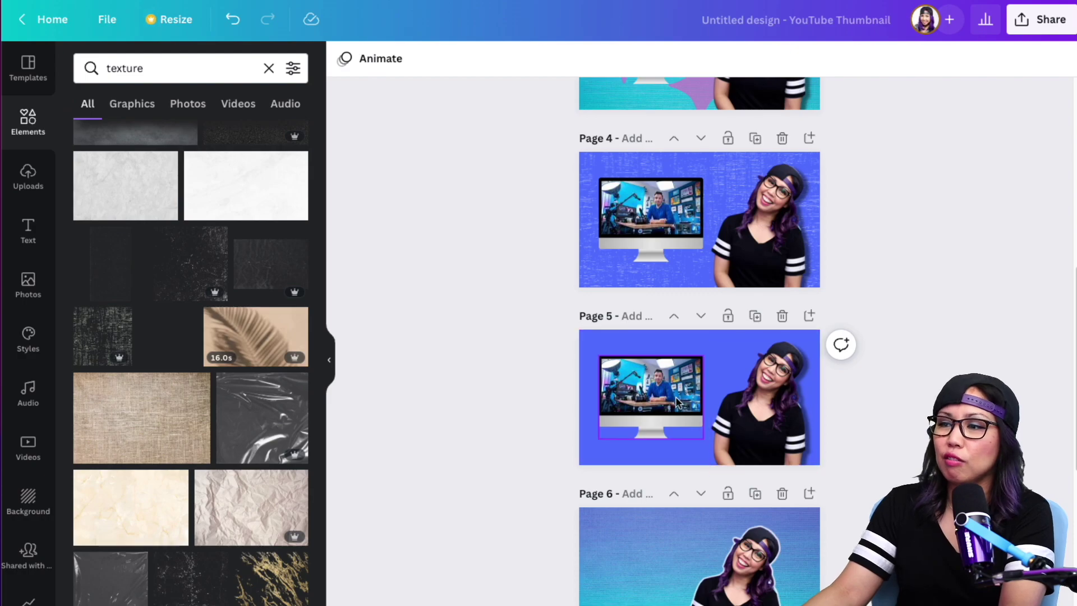
Search the elements library for glow and add the soft white rounded-square glow to page 4
{"action": "key", "text": "ctrl+plus"}
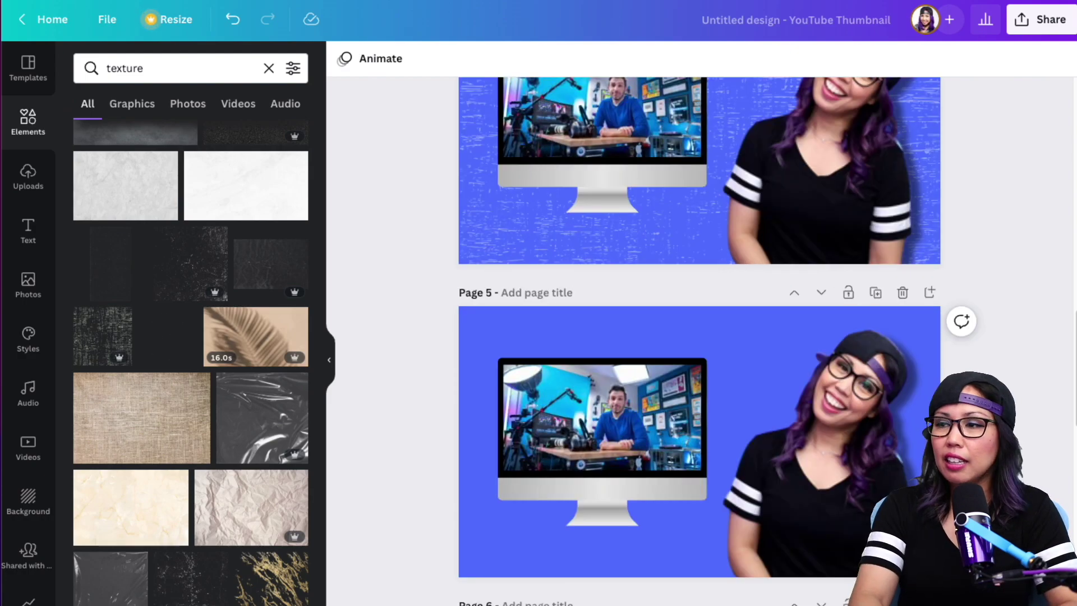
{"action": "key", "text": "ctrl+plus"}
{"action": "scroll", "coordinate": [801, 529], "scroll_direction": "up", "scroll_amount": 6}
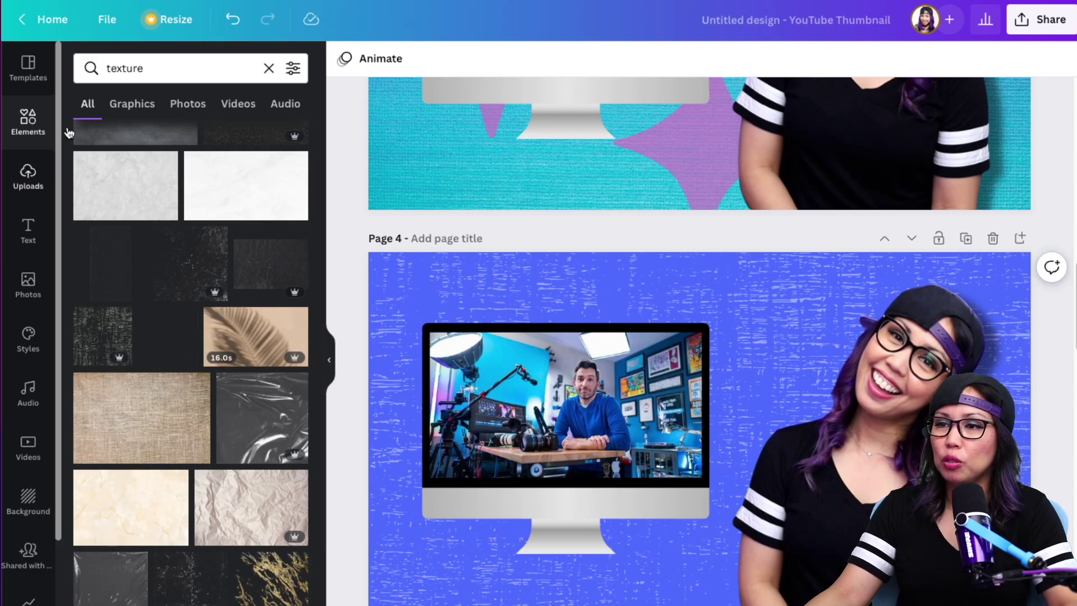
{"action": "left_click", "coordinate": [100, 67]}
{"action": "type", "text": "glow"}
{"action": "key", "text": "Return"}
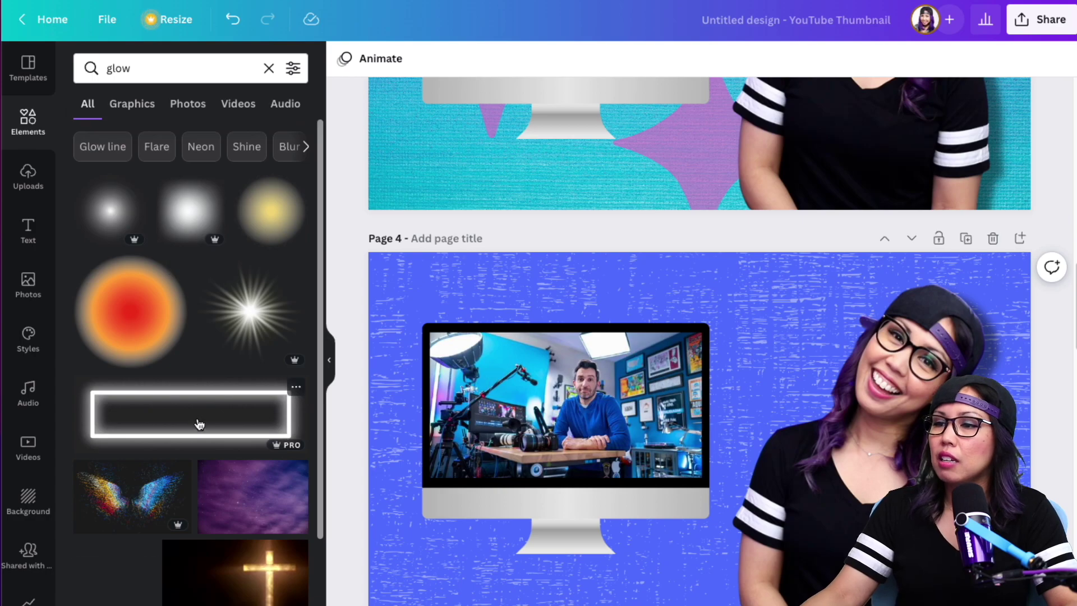
{"action": "left_click", "coordinate": [190, 214]}
Enlarge the white glow on page 4 until it extends past the monitor, and centre it over the monitor
{"action": "left_click_drag", "start_coordinate": [668, 438], "coordinate": [499, 368]}
{"action": "left_click_drag", "start_coordinate": [676, 531], "coordinate": [845, 605]}
{"action": "key", "text": "ctrl+z"}
{"action": "left_click_drag", "start_coordinate": [742, 420], "coordinate": [728, 371]}
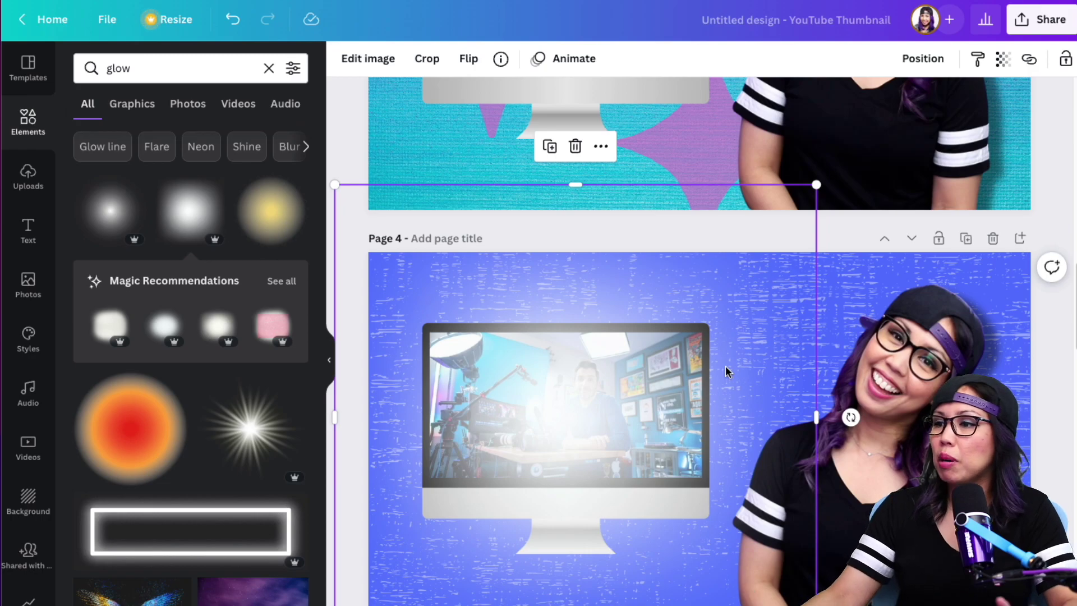
Send the white glow on page 4 backward, behind the monitor and the studio photo
{"action": "left_click", "coordinate": [905, 54]}
{"action": "left_click", "coordinate": [897, 106]}
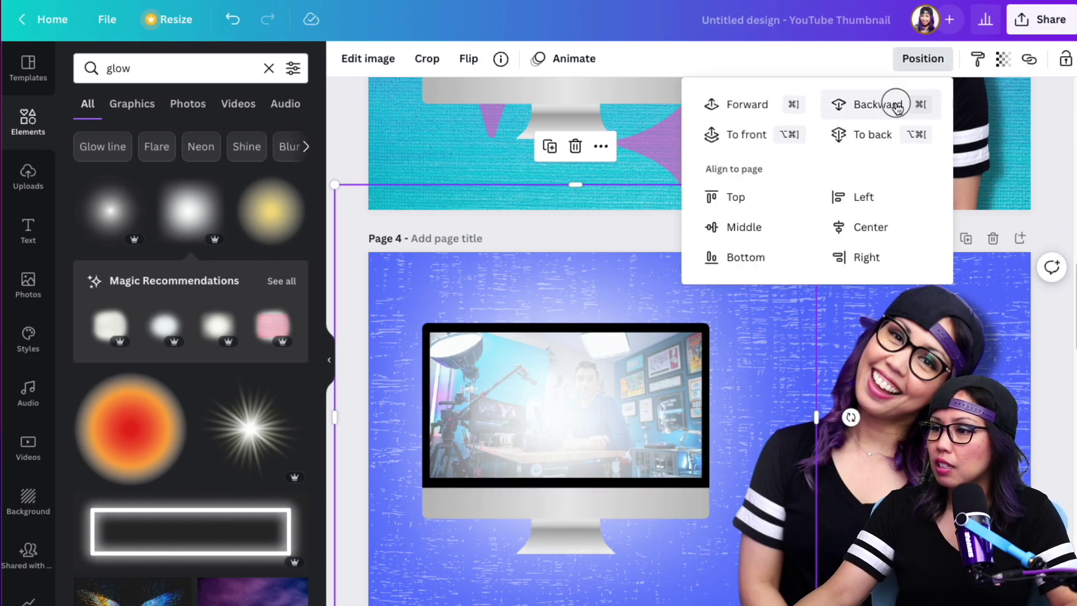
{"action": "left_click", "coordinate": [896, 105]}
{"action": "left_click", "coordinate": [578, 326]}
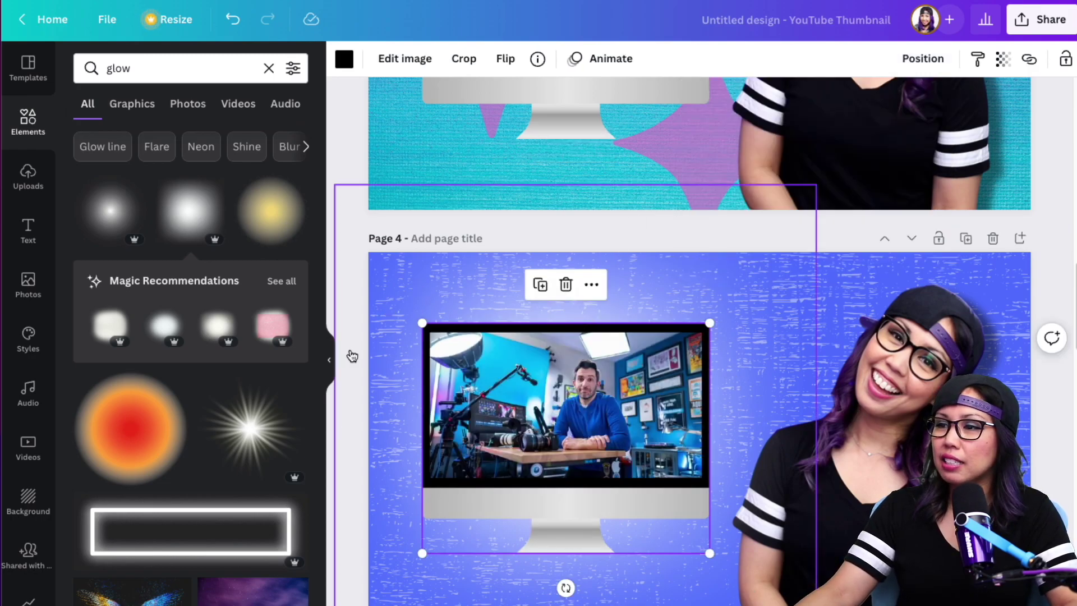
{"action": "left_click", "coordinate": [779, 301]}
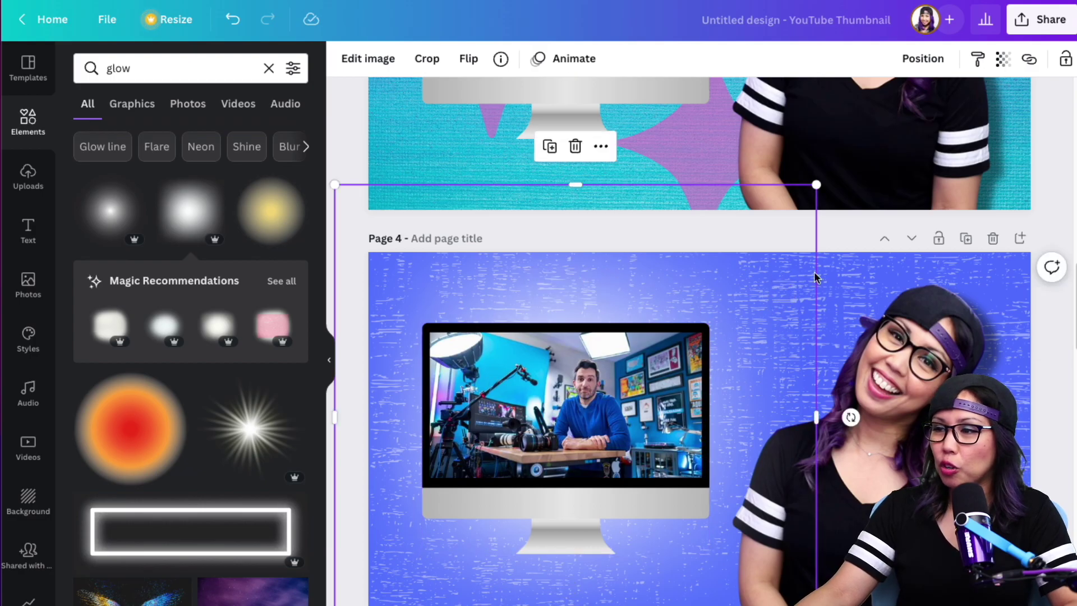
Duplicate page 4 and delete the white glow from the copy
{"action": "left_click", "coordinate": [966, 239]}
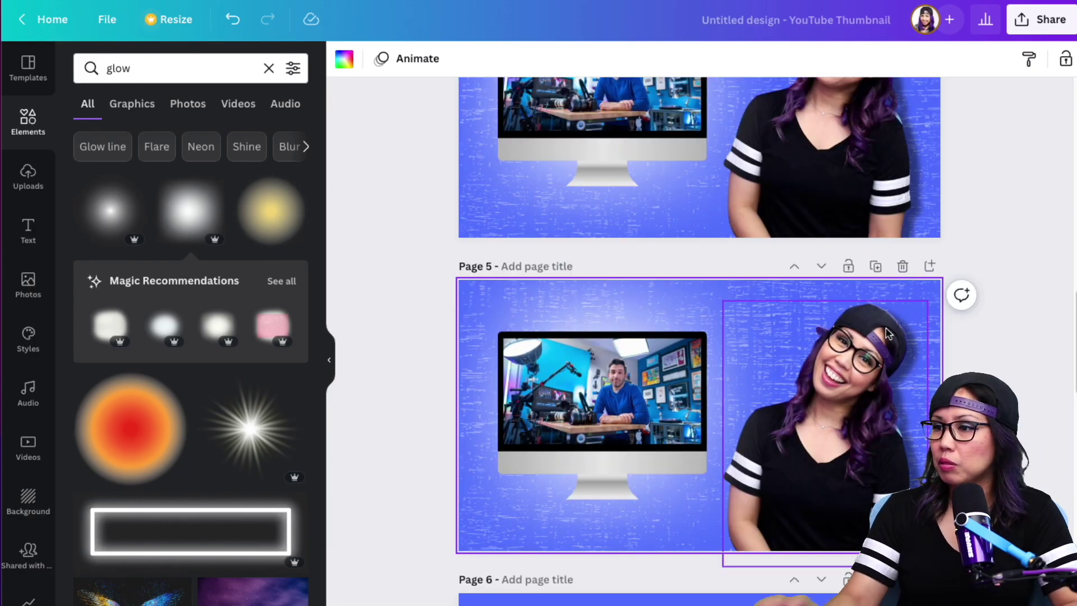
{"action": "left_click", "coordinate": [601, 310]}
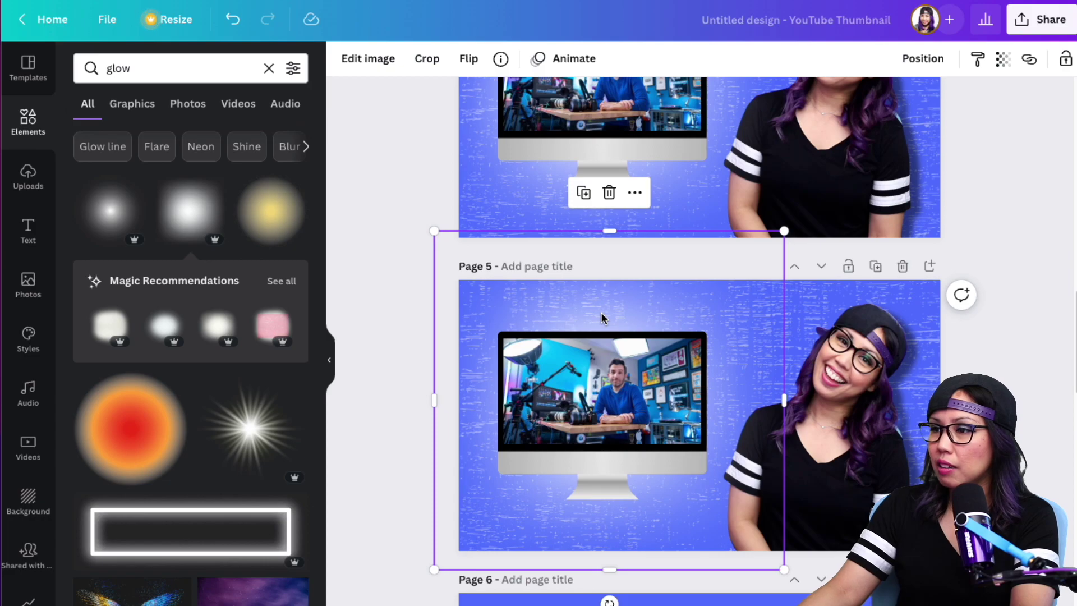
{"action": "key", "text": "Escape"}
Add the white starburst with light rays from the glow results to page 4
{"action": "scroll", "coordinate": [601, 319], "scroll_direction": "up", "scroll_amount": 3}
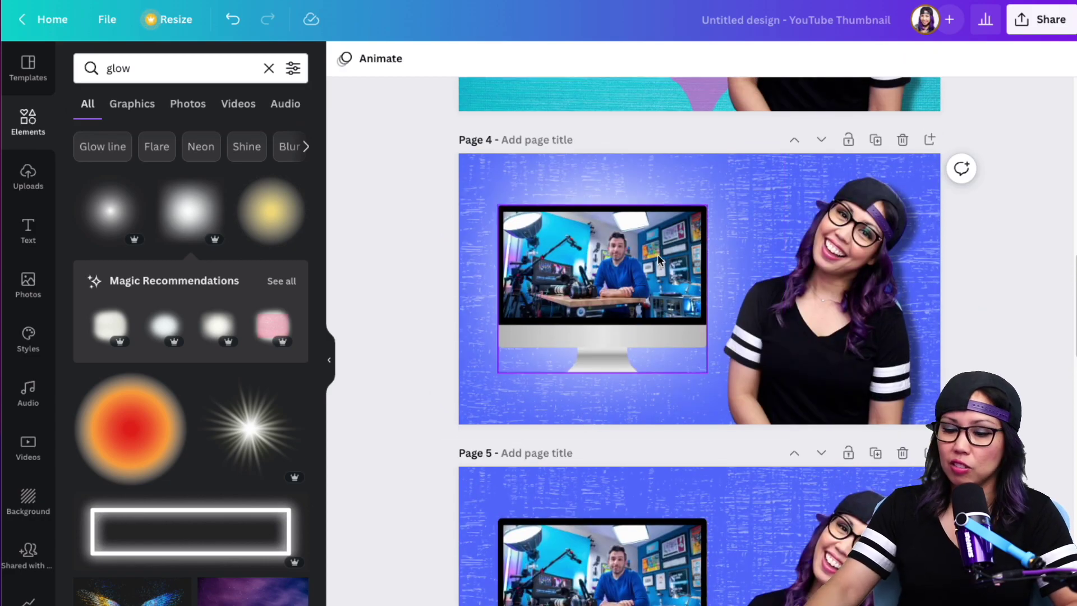
{"action": "key", "text": "ctrl+minus"}
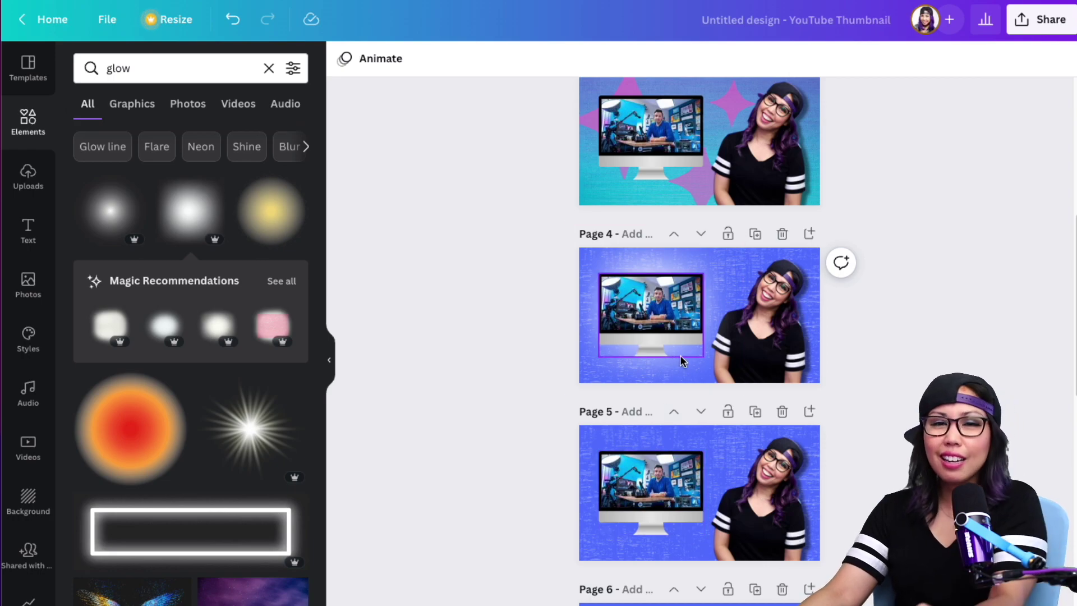
{"action": "left_click", "coordinate": [673, 261]}
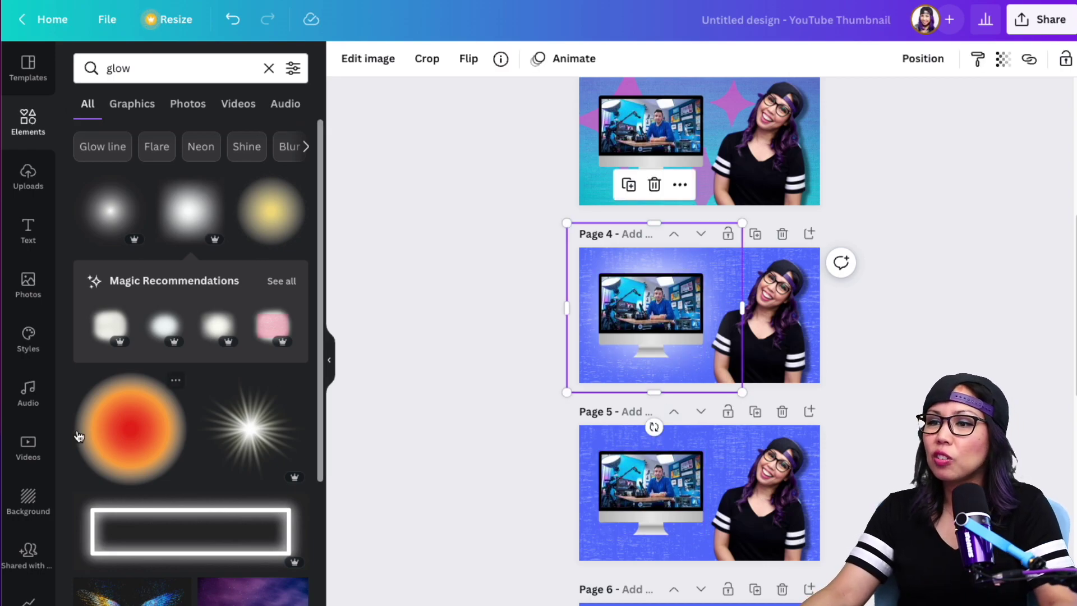
{"action": "scroll", "coordinate": [133, 428], "scroll_direction": "down", "scroll_amount": 3}
{"action": "left_click", "coordinate": [250, 258]}
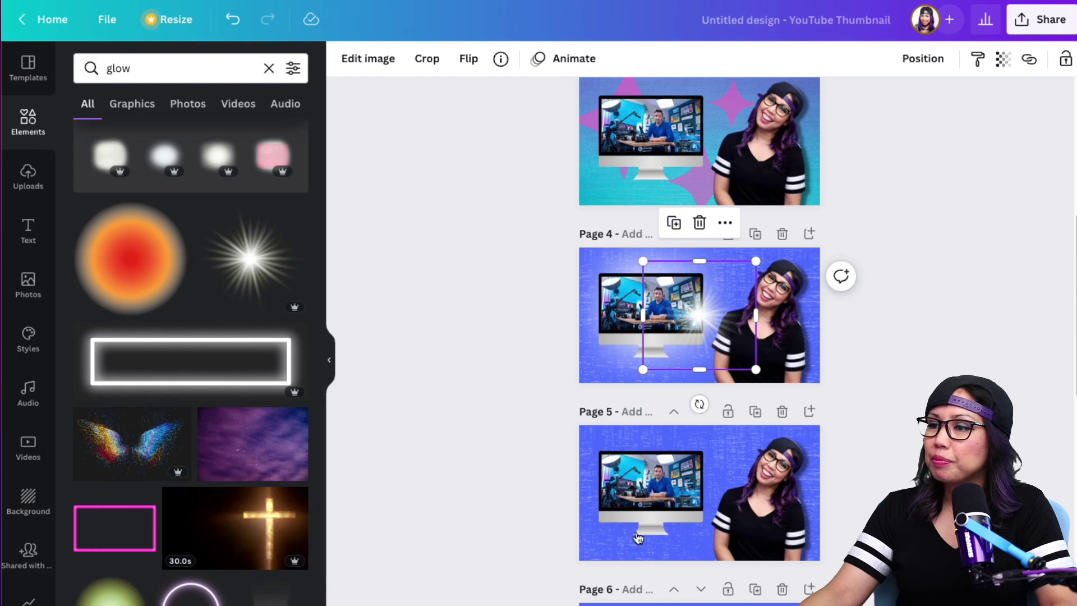
Move the starburst to page 5, enlarge it and centre it over the monitor
{"action": "left_click_drag", "start_coordinate": [701, 317], "coordinate": [636, 466]}
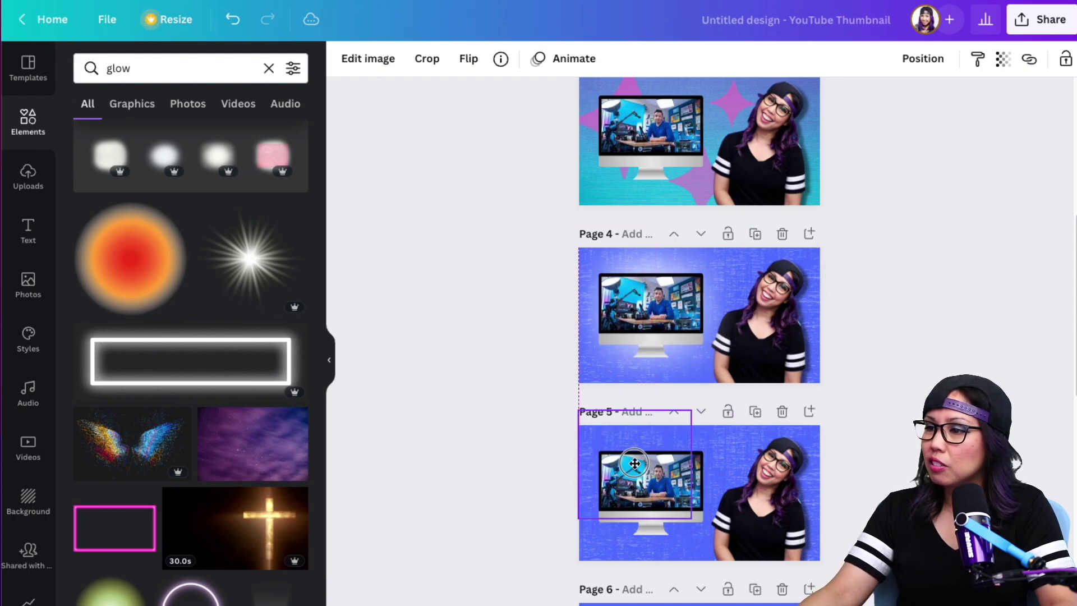
{"action": "left_click_drag", "start_coordinate": [687, 517], "coordinate": [799, 603]}
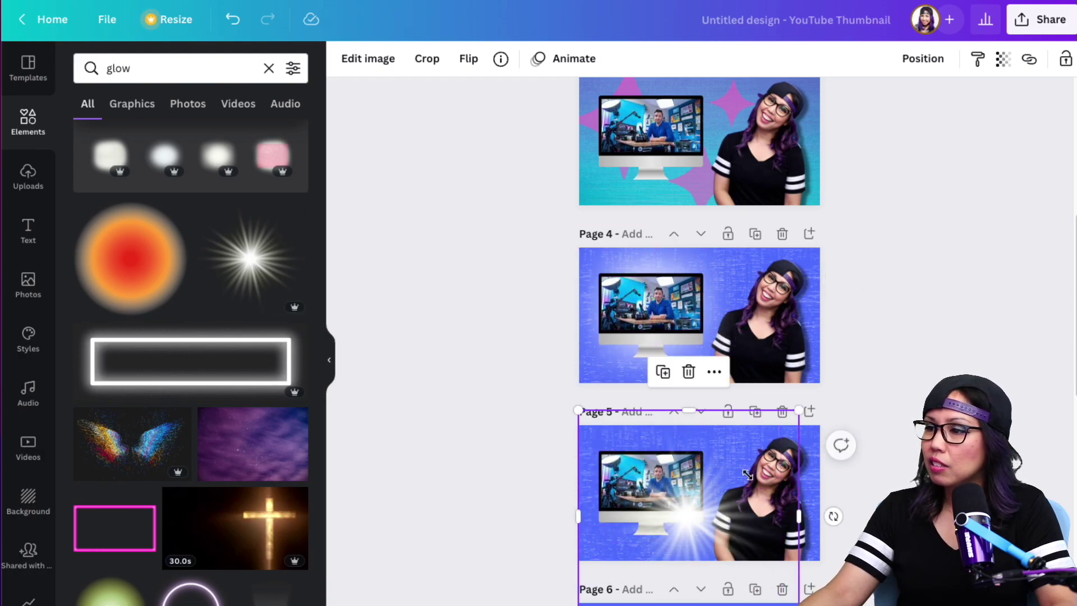
{"action": "left_click_drag", "start_coordinate": [721, 455], "coordinate": [683, 441]}
Send the starburst on page 5 backward until it sits behind the studio photo and the monitor
{"action": "left_click", "coordinate": [904, 56]}
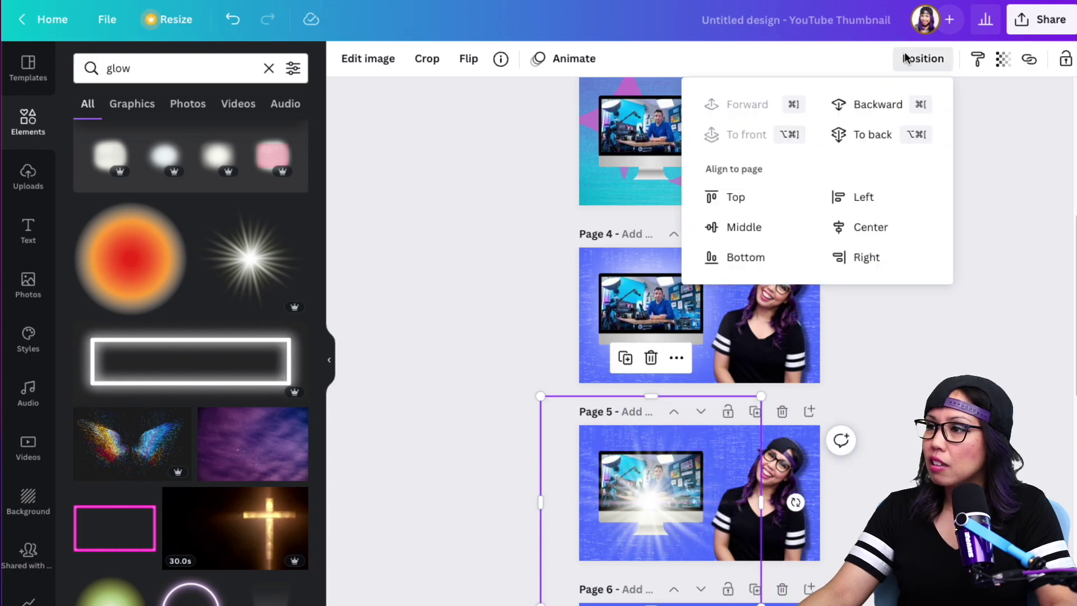
{"action": "left_click", "coordinate": [867, 103]}
{"action": "key", "text": "Escape"}
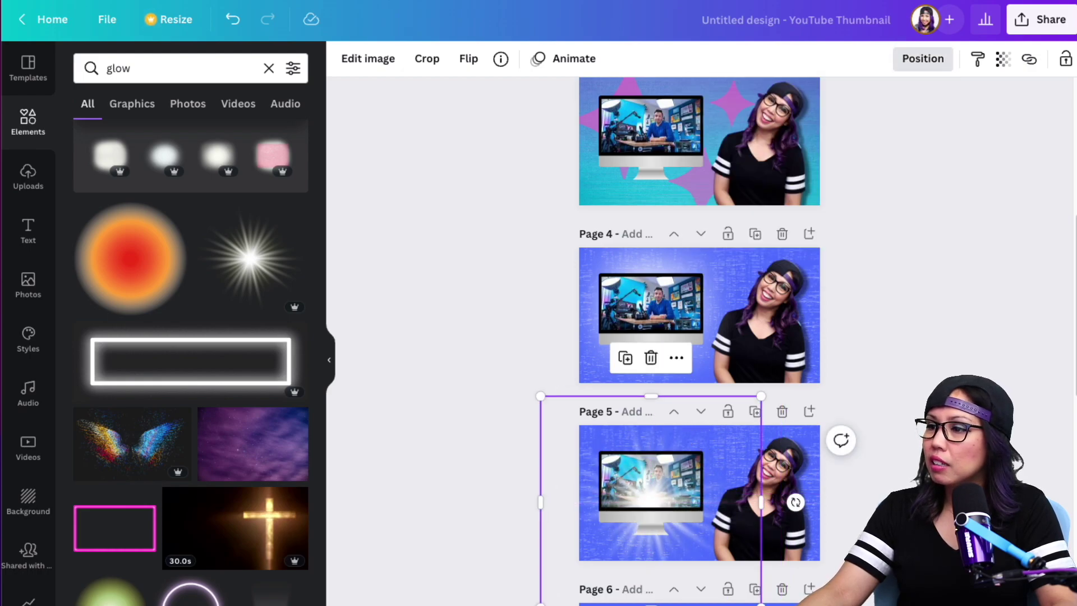
{"action": "left_click", "coordinate": [830, 467]}
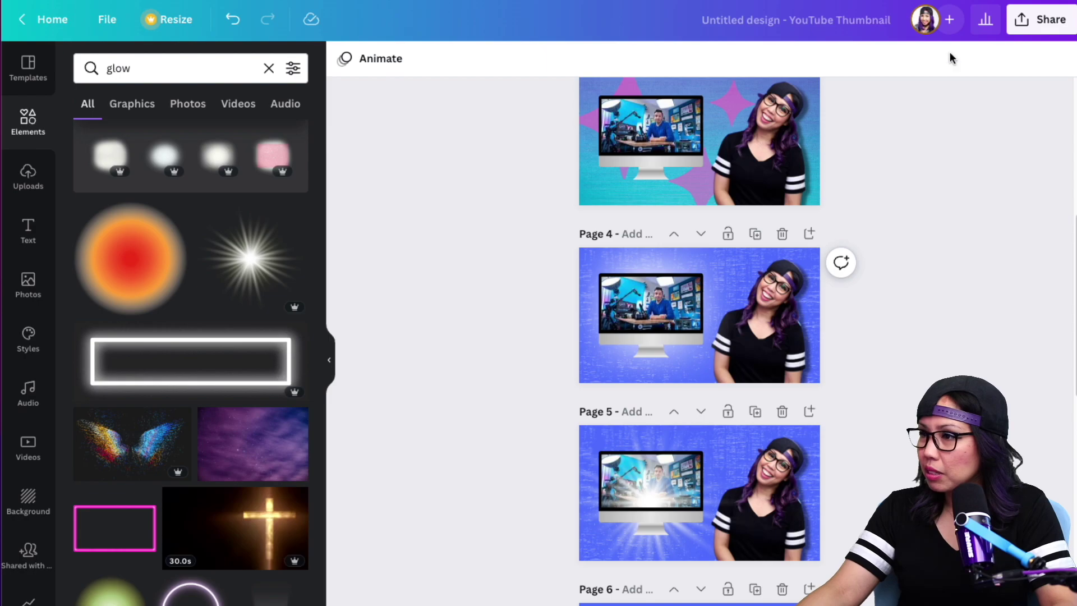
{"action": "left_click", "coordinate": [679, 540]}
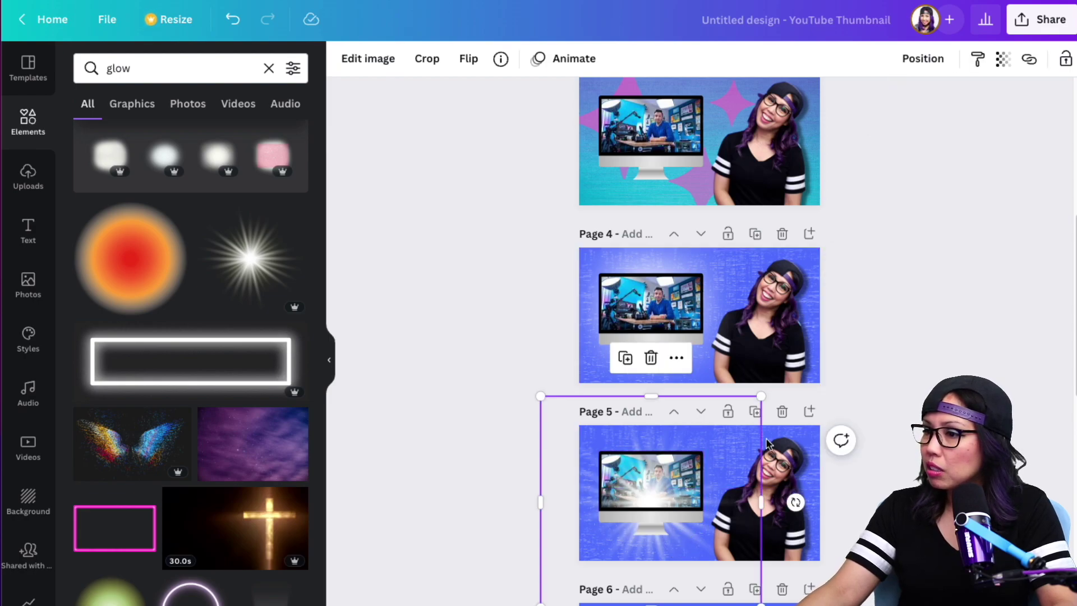
{"action": "left_click", "coordinate": [922, 58]}
{"action": "left_click", "coordinate": [899, 105]}
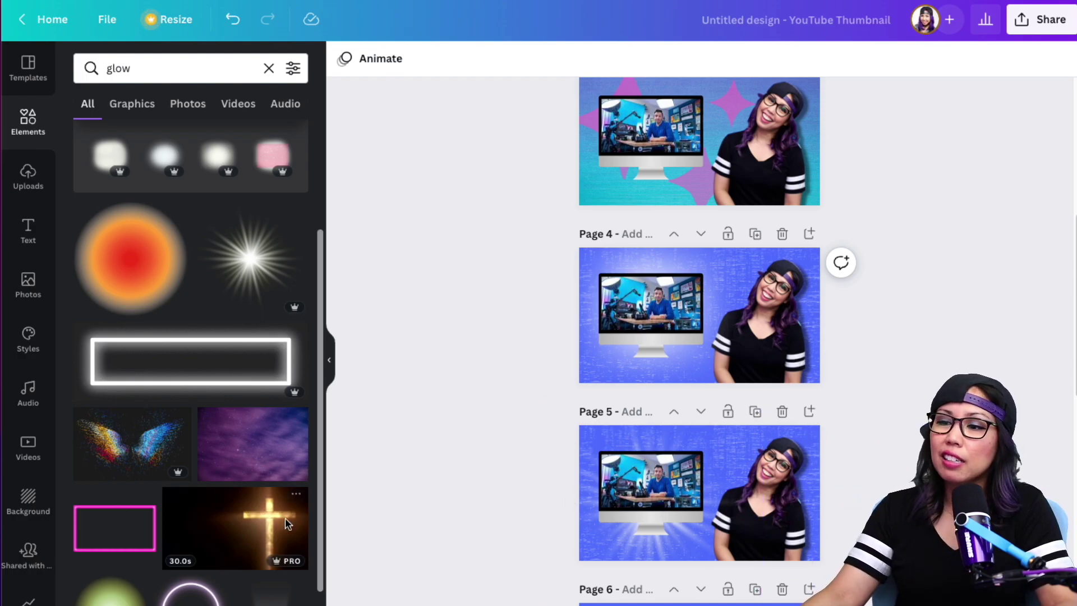
Look through the remaining glow results and search the elements for "glow line"
{"action": "scroll", "coordinate": [286, 523], "scroll_direction": "down", "scroll_amount": 8}
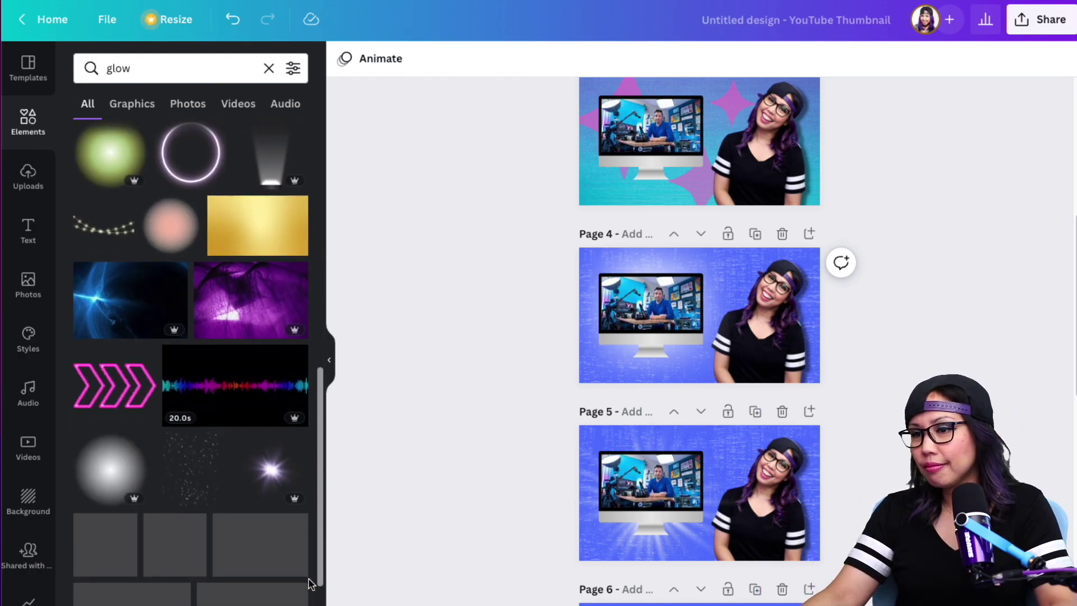
{"action": "scroll", "coordinate": [309, 583], "scroll_direction": "down", "scroll_amount": 4}
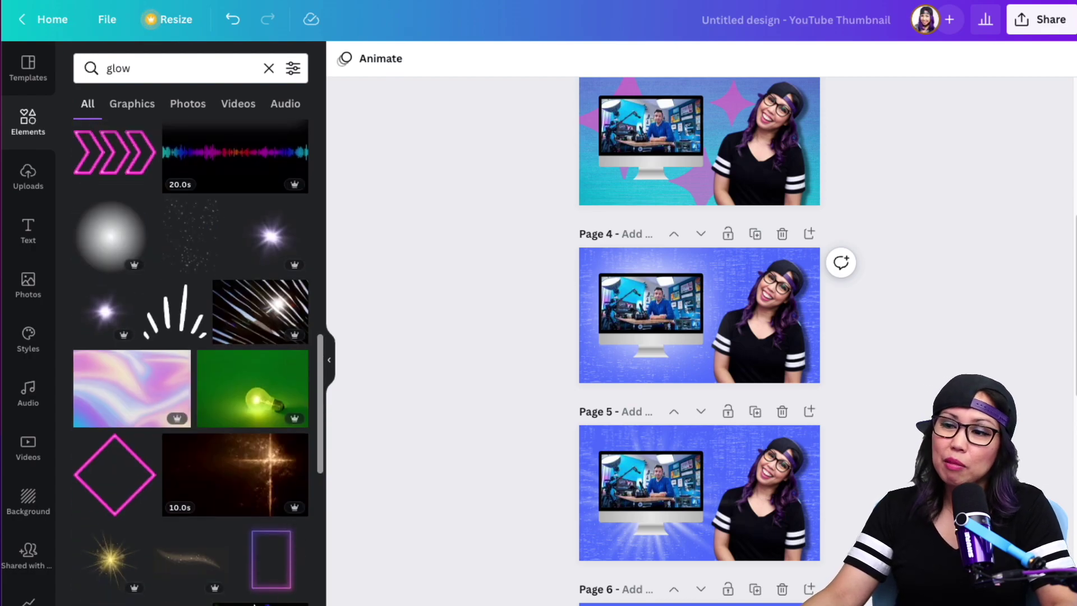
{"action": "scroll", "coordinate": [254, 603], "scroll_direction": "up", "scroll_amount": 15}
{"action": "left_click", "coordinate": [84, 64]}
{"action": "key", "text": "ctrl+a"}
{"action": "type", "text": "glo"}
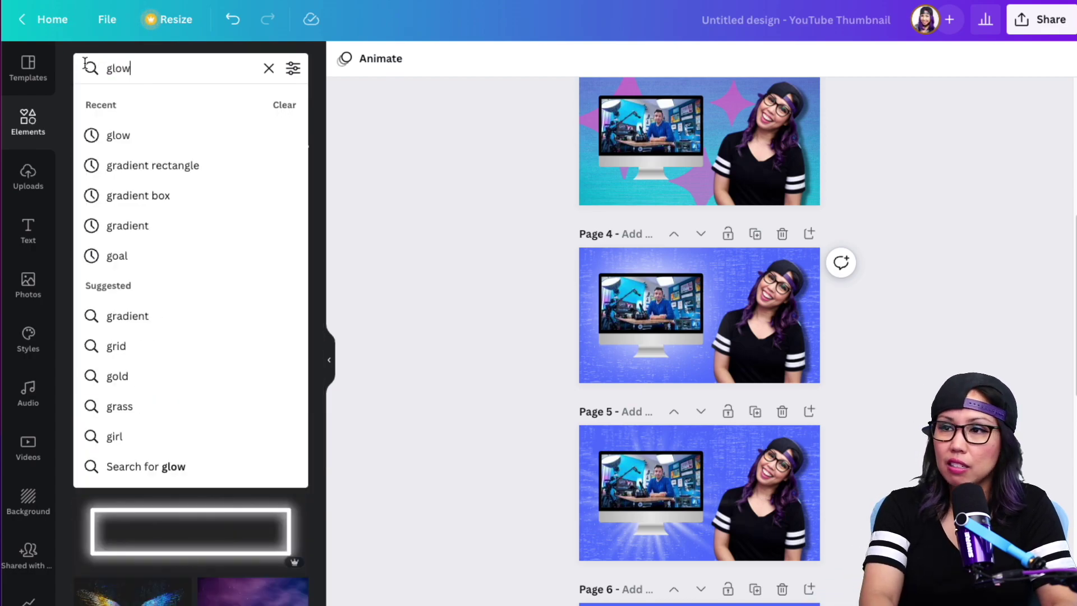
{"action": "type", "text": "w line"}
{"action": "key", "text": "Return"}
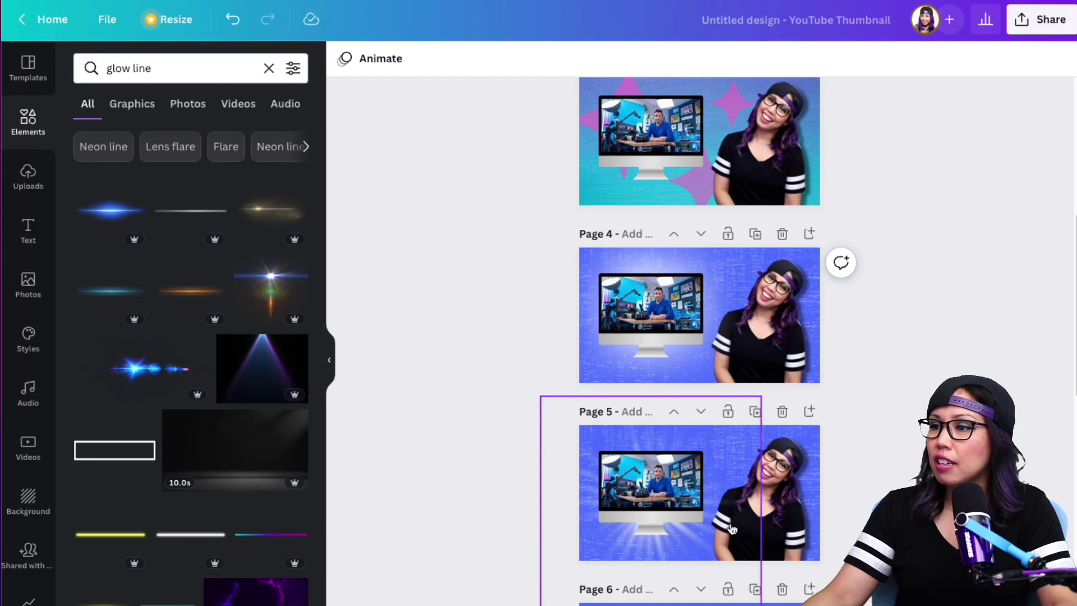
Duplicate page 5 without its starburst and place the blue horizontal light flare along the monitor's top edge on the copy
{"action": "scroll", "coordinate": [682, 538], "scroll_direction": "up", "scroll_amount": 3}
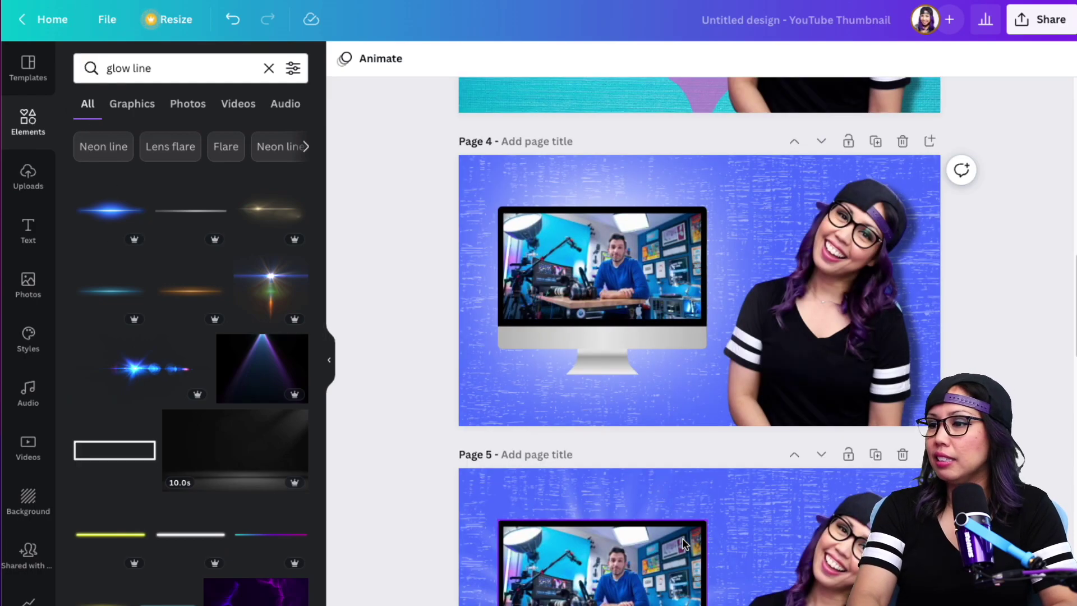
{"action": "scroll", "coordinate": [696, 533], "scroll_direction": "down", "scroll_amount": 1}
{"action": "left_click", "coordinate": [876, 420]}
{"action": "left_click", "coordinate": [111, 210]}
{"action": "left_click_drag", "start_coordinate": [915, 257], "coordinate": [668, 357]}
{"action": "left_click_drag", "start_coordinate": [638, 398], "coordinate": [721, 206]}
{"action": "left_click_drag", "start_coordinate": [667, 254], "coordinate": [667, 258]}
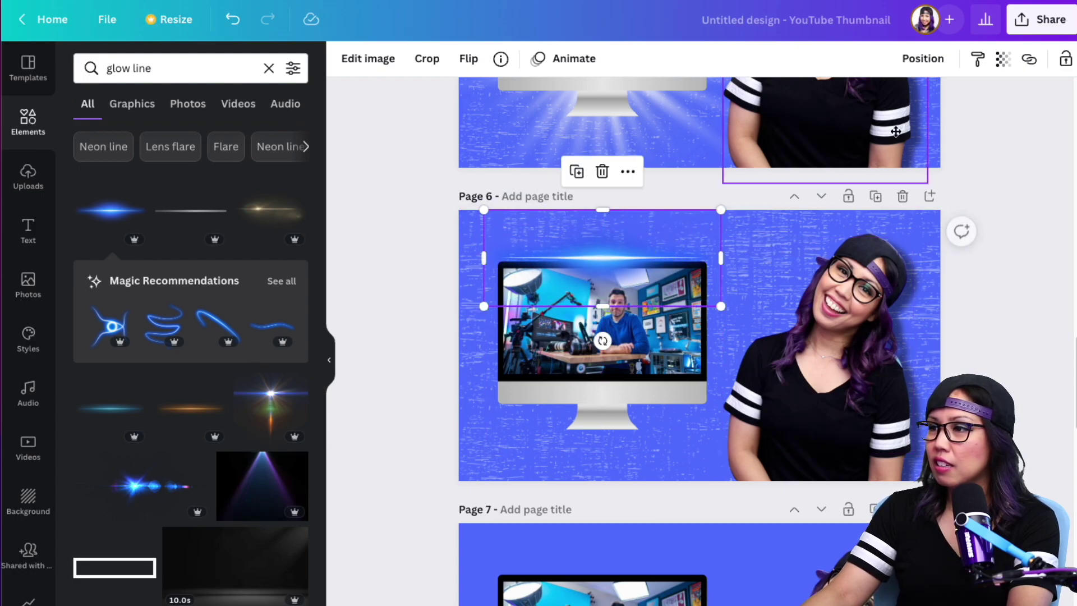
Send the blue light flare on page 6 backward, behind the monitor and the studio photo
{"action": "left_click", "coordinate": [923, 58]}
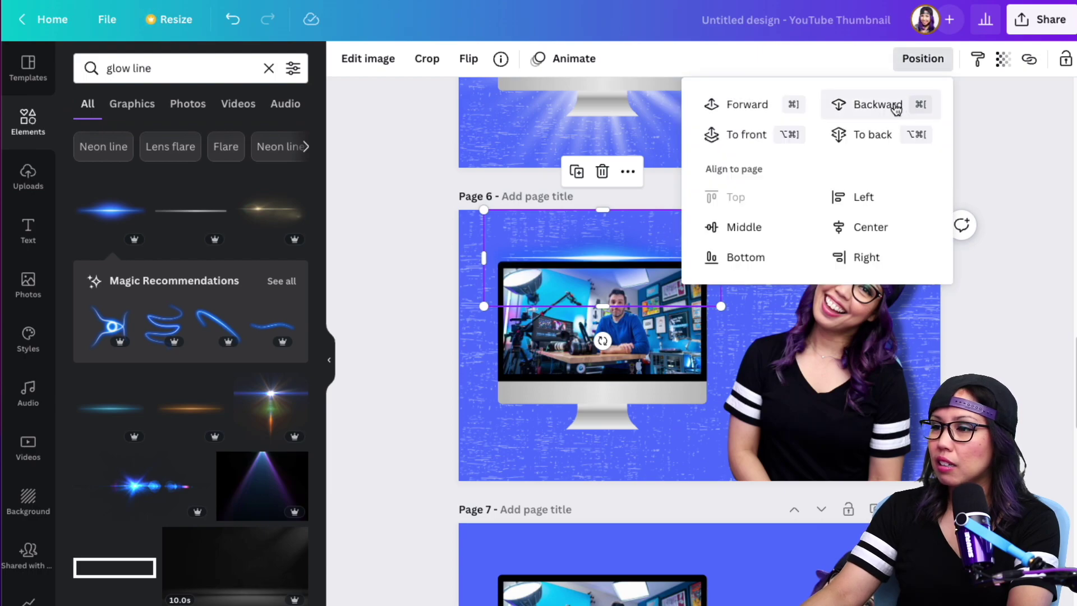
{"action": "left_click", "coordinate": [896, 107]}
{"action": "scroll", "coordinate": [691, 235], "scroll_direction": "down", "scroll_amount": 1}
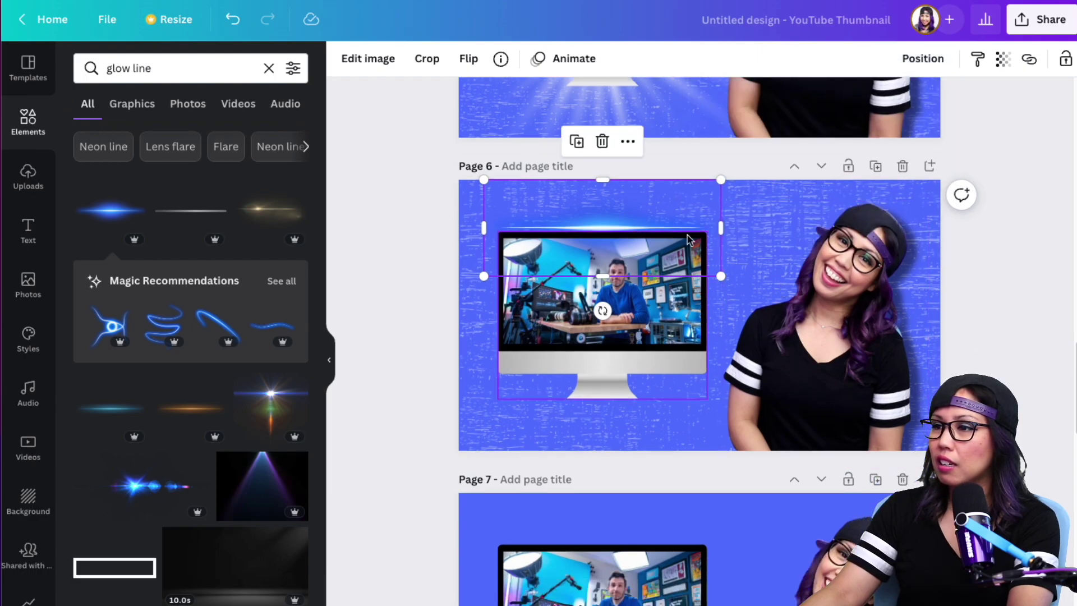
{"action": "left_click", "coordinate": [1032, 308]}
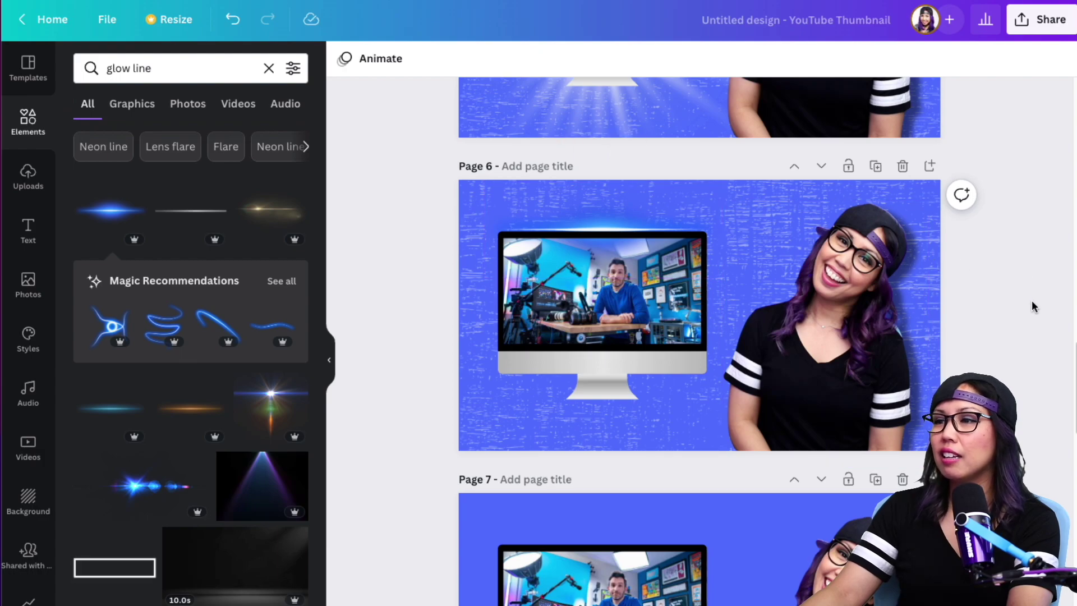
Delete the studio photo and the monitor from page 7, keeping the woman's cutout on the plain blue background
{"action": "scroll", "coordinate": [1031, 318], "scroll_direction": "down", "scroll_amount": 3}
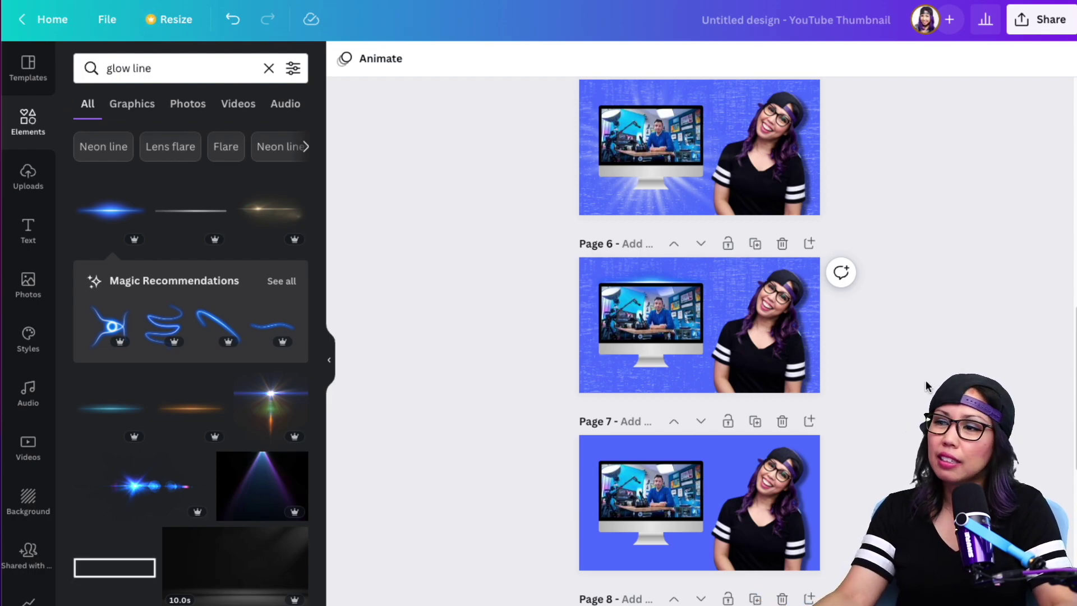
{"action": "scroll", "coordinate": [706, 369], "scroll_direction": "up", "scroll_amount": 1}
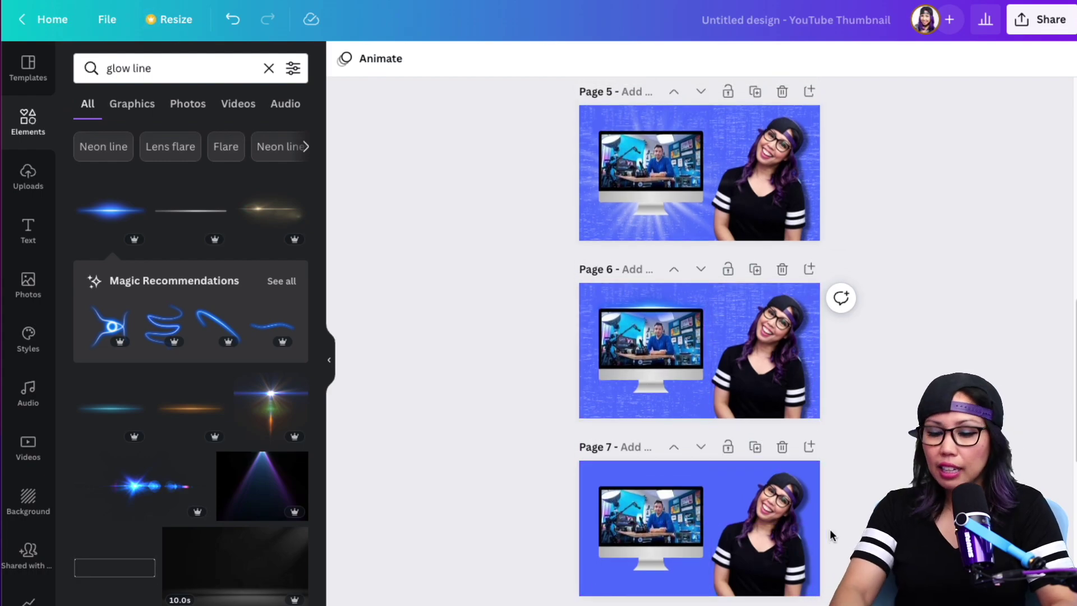
{"action": "key", "text": "ctrl+plus"}
{"action": "scroll", "coordinate": [825, 527], "scroll_direction": "down", "scroll_amount": 3}
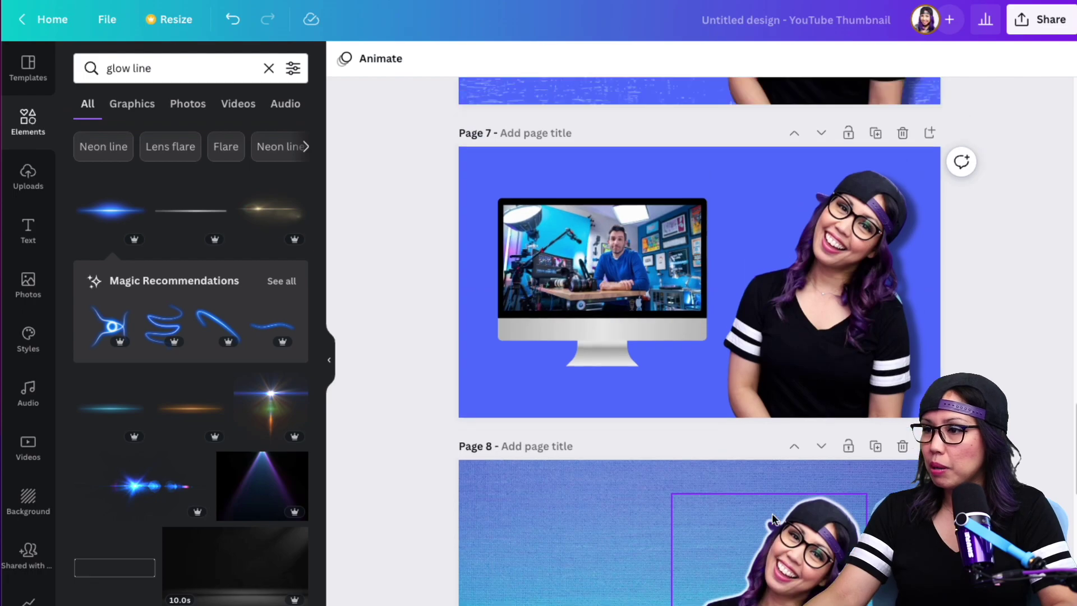
{"action": "scroll", "coordinate": [709, 536], "scroll_direction": "down", "scroll_amount": 7}
{"action": "scroll", "coordinate": [685, 493], "scroll_direction": "up", "scroll_amount": 2}
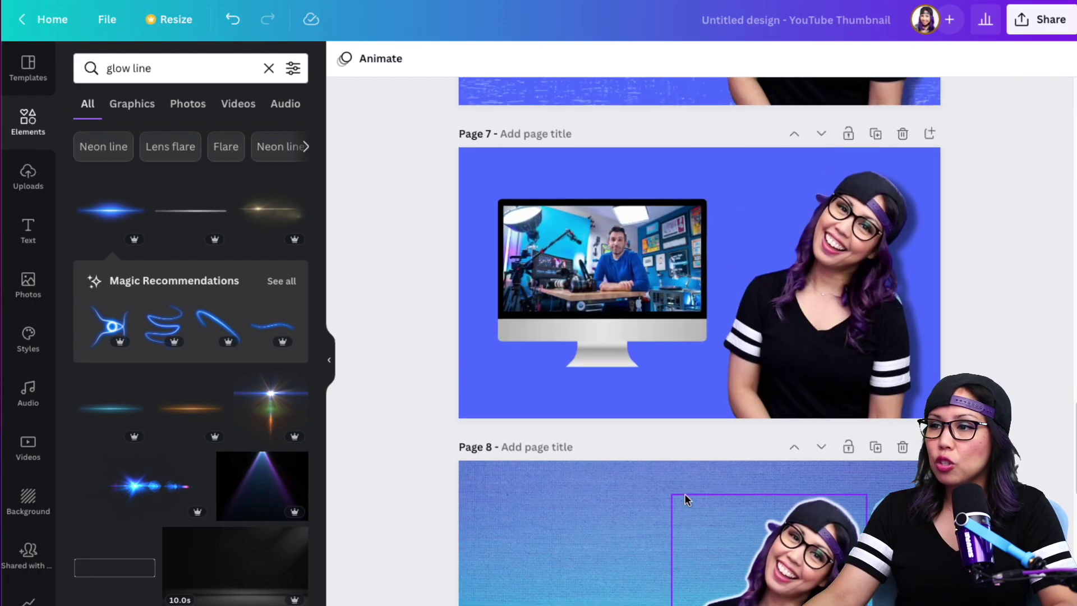
{"action": "left_click", "coordinate": [595, 260]}
{"action": "key", "text": "Delete"}
{"action": "left_click", "coordinate": [601, 274]}
{"action": "key", "text": "Delete"}
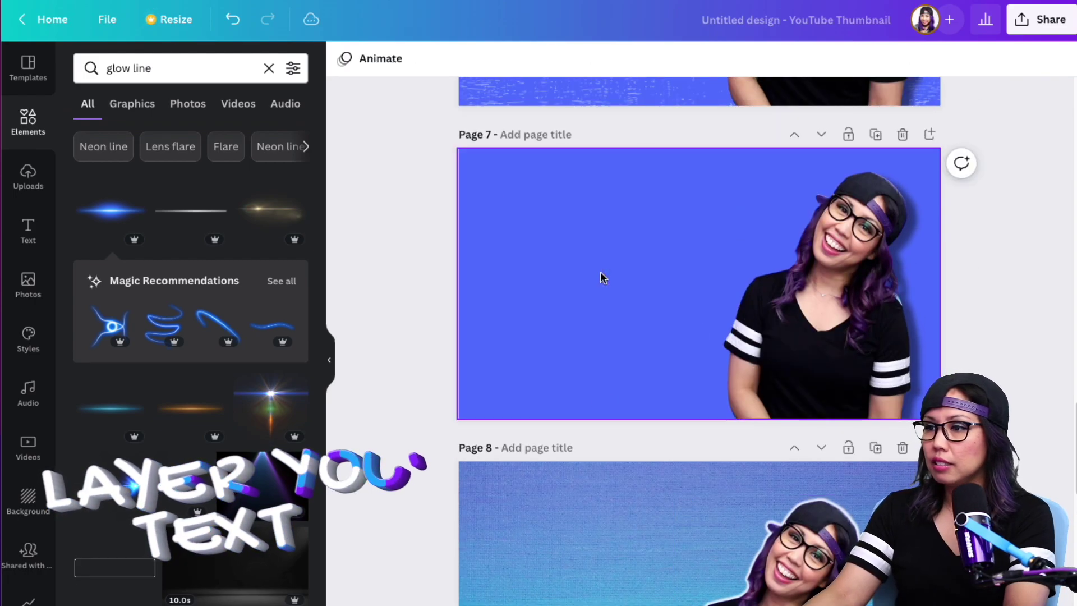
Add the pink glitch "player one" text to page 7, scale it to font size 145 and place it beside the woman
{"action": "left_click", "coordinate": [30, 232]}
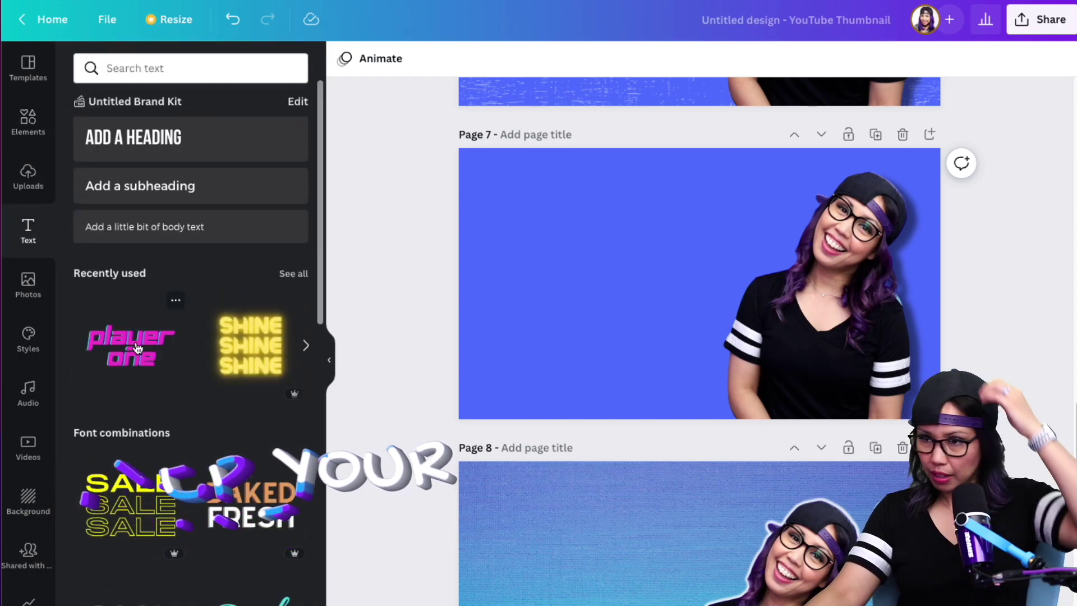
{"action": "left_click", "coordinate": [132, 372]}
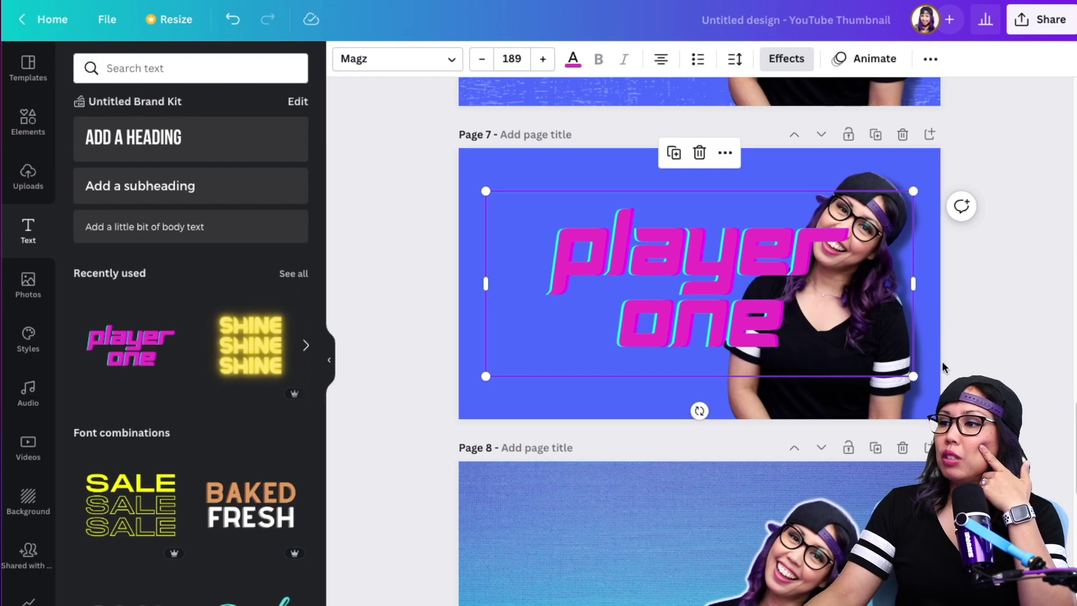
{"action": "left_click_drag", "start_coordinate": [912, 377], "coordinate": [768, 314]}
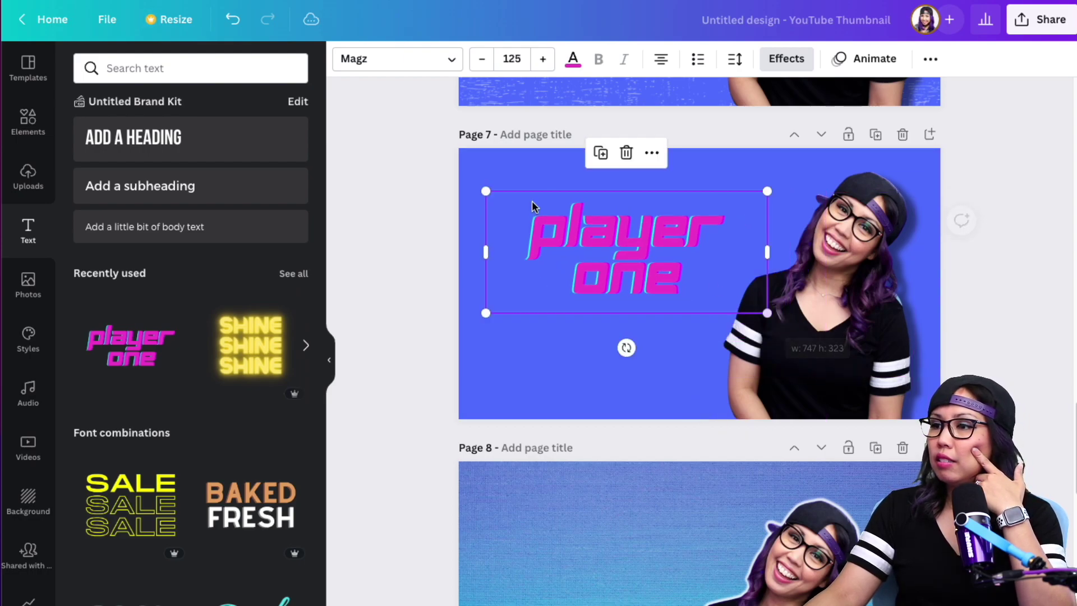
{"action": "left_click_drag", "start_coordinate": [550, 250], "coordinate": [540, 287]}
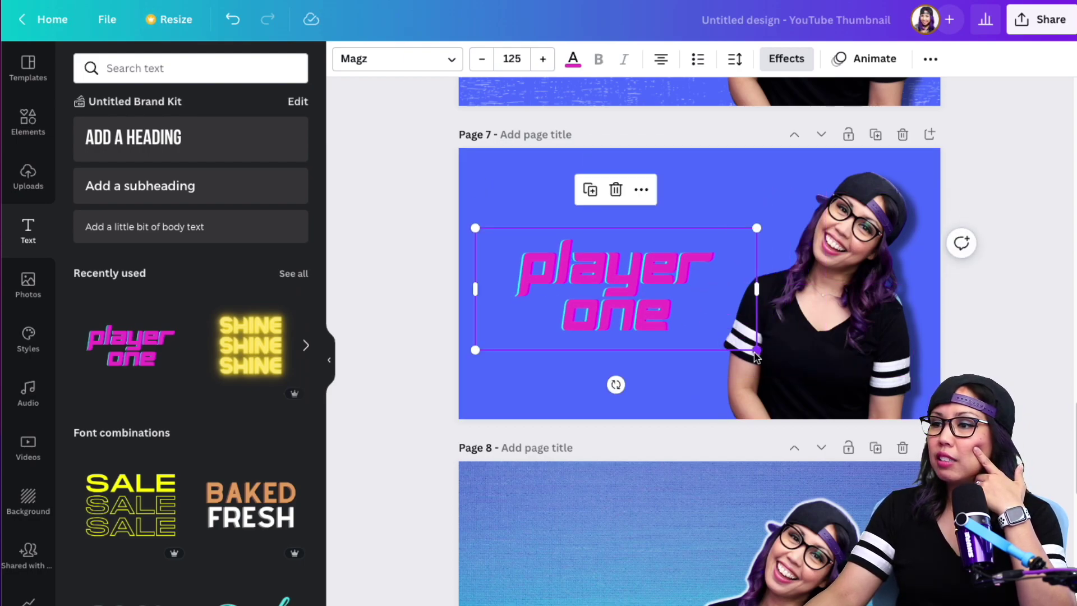
{"action": "left_click_drag", "start_coordinate": [757, 350], "coordinate": [803, 369]}
{"action": "left_click_drag", "start_coordinate": [518, 296], "coordinate": [500, 289]}
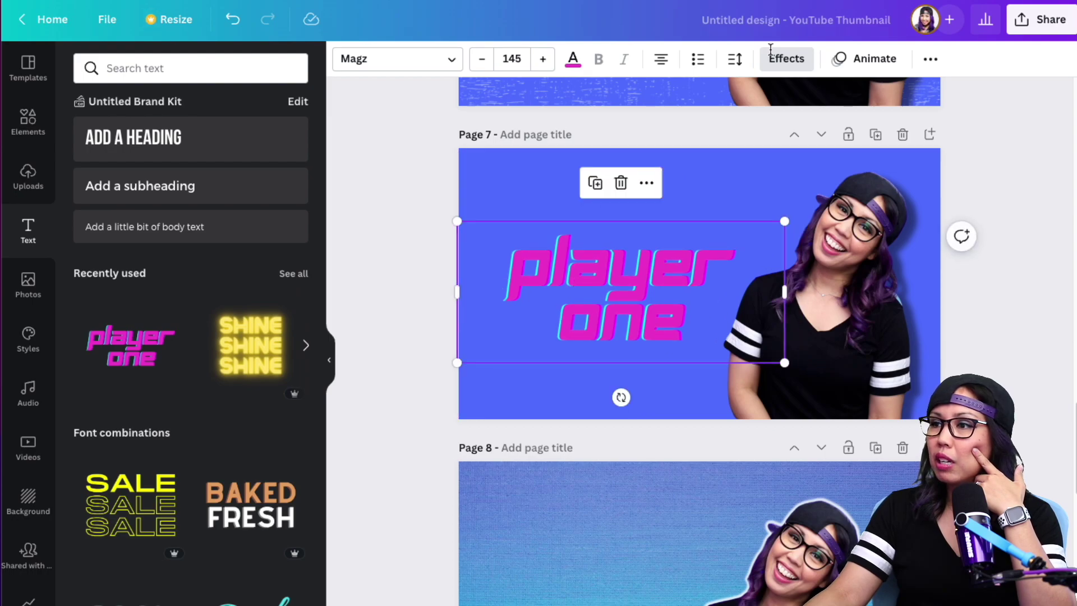
{"action": "left_click", "coordinate": [785, 58]}
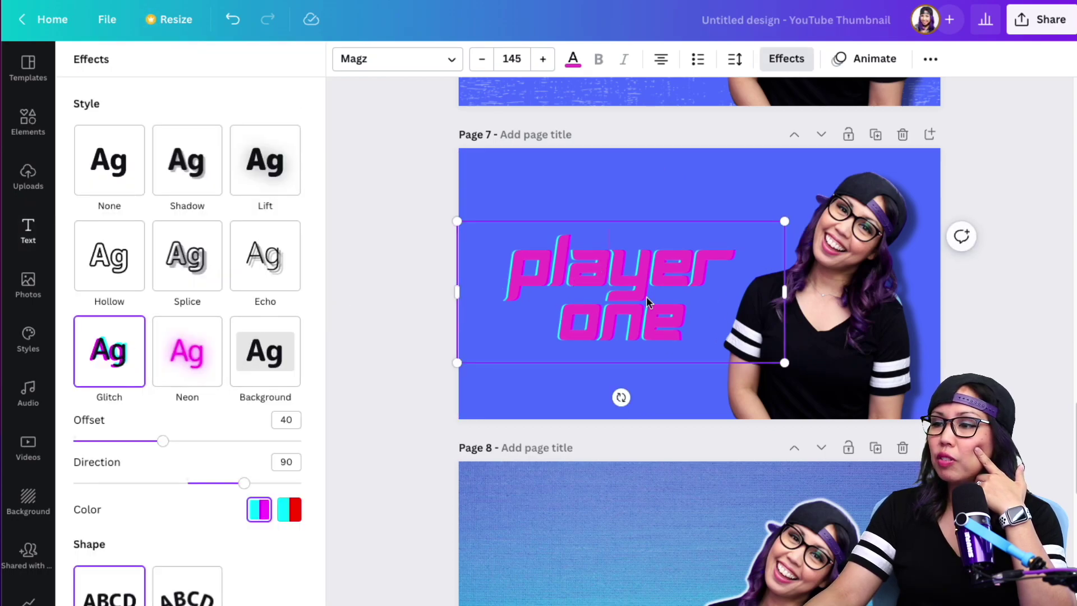
{"action": "left_click_drag", "start_coordinate": [620, 277], "coordinate": [621, 260]}
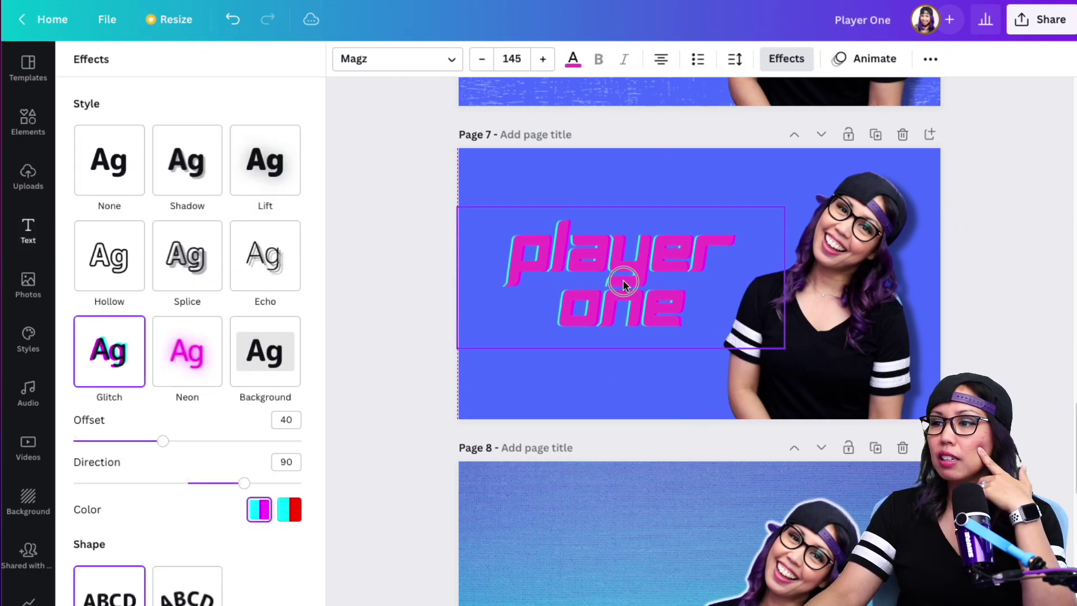
Add a square shape to page 7 and stretch it into a rectangle covering the "player one" text
{"action": "left_click", "coordinate": [28, 230]}
{"action": "left_click", "coordinate": [28, 121]}
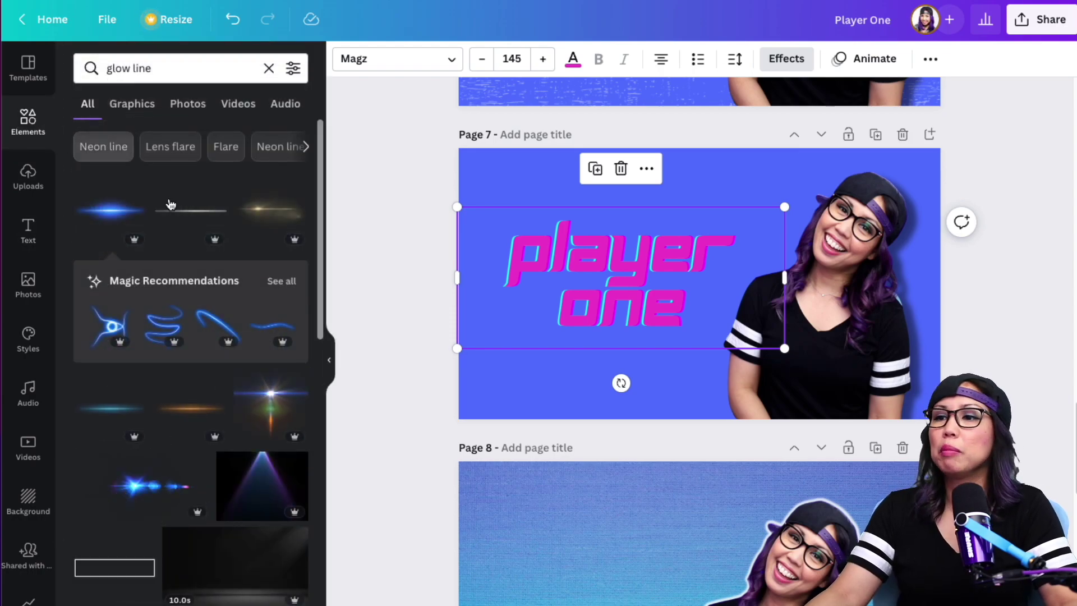
{"action": "left_click", "coordinate": [268, 67]}
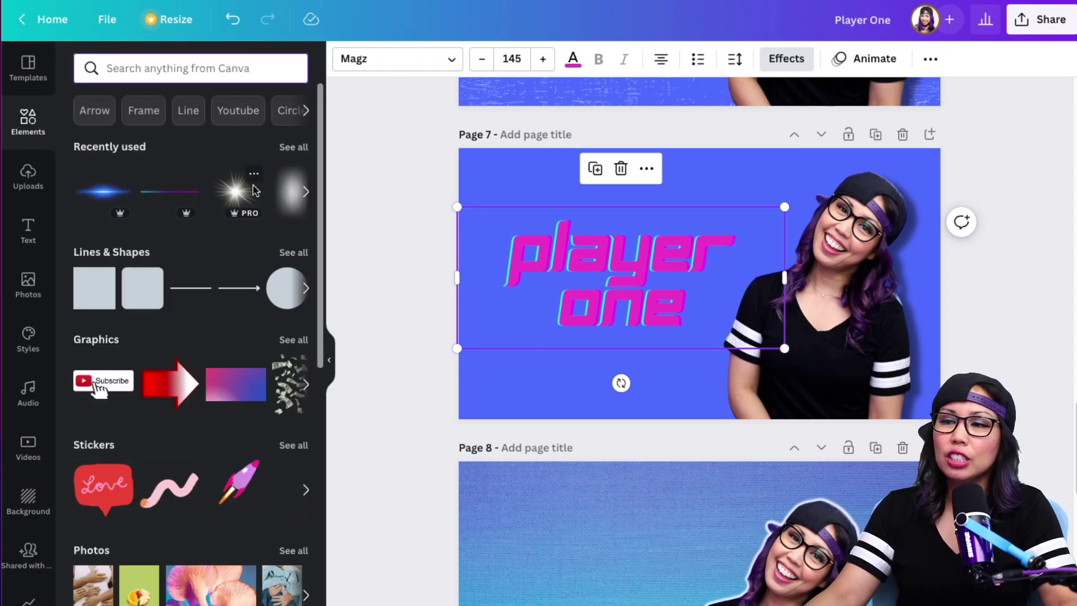
{"action": "left_click", "coordinate": [90, 294]}
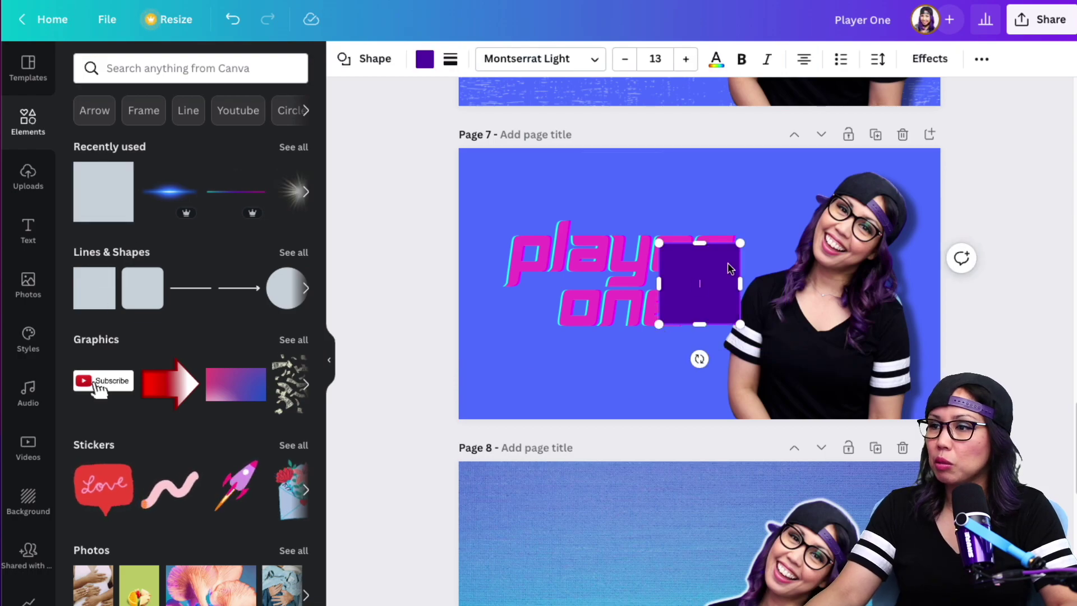
{"action": "left_click_drag", "start_coordinate": [719, 283], "coordinate": [543, 256]}
{"action": "left_click_drag", "start_coordinate": [562, 293], "coordinate": [691, 336]}
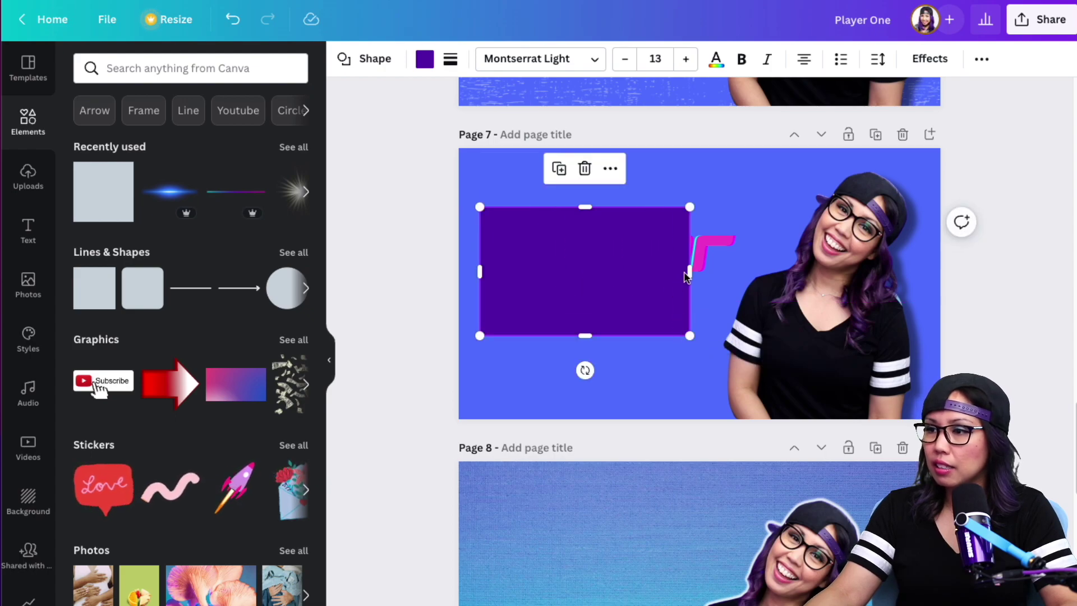
{"action": "left_click_drag", "start_coordinate": [693, 274], "coordinate": [753, 272]}
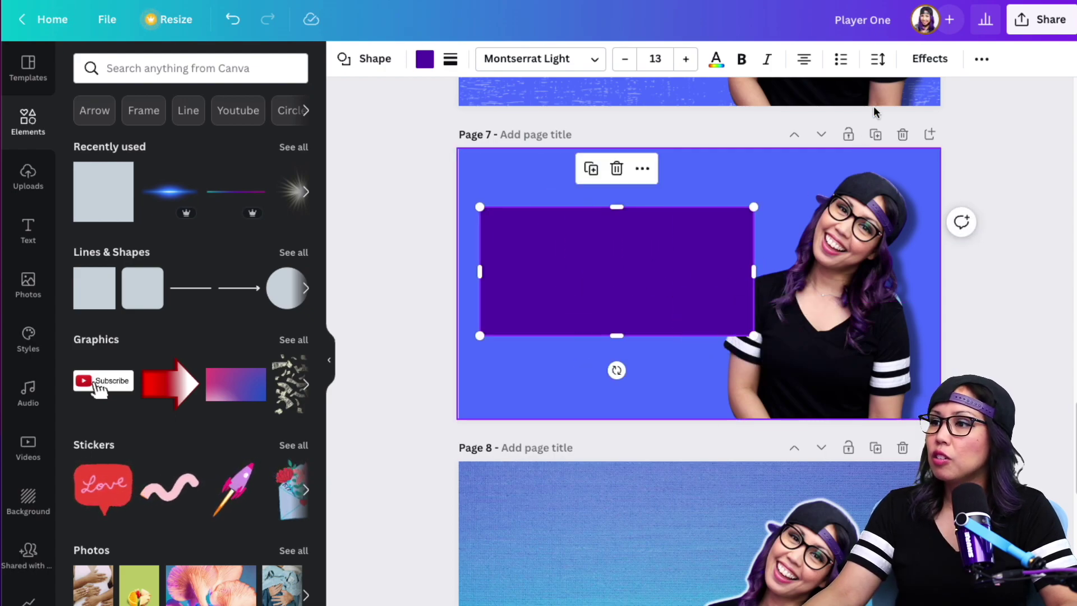
Send the purple rectangle on page 7 backward, behind the "player one" text and the woman's cutout
{"action": "left_click", "coordinate": [910, 63]}
{"action": "left_click", "coordinate": [982, 59]}
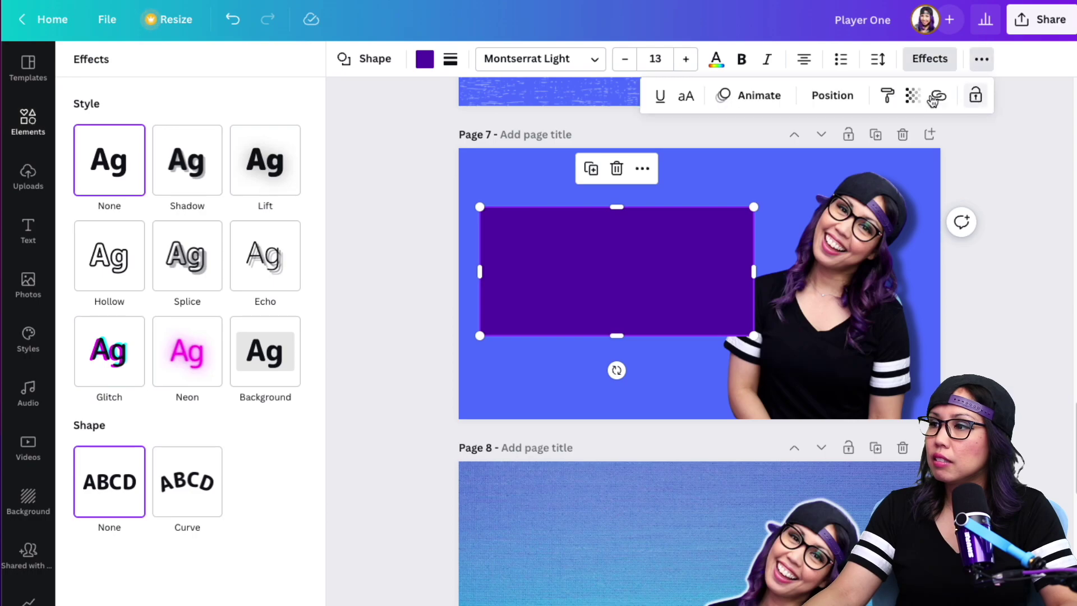
{"action": "left_click", "coordinate": [833, 96]}
{"action": "left_click", "coordinate": [796, 172]}
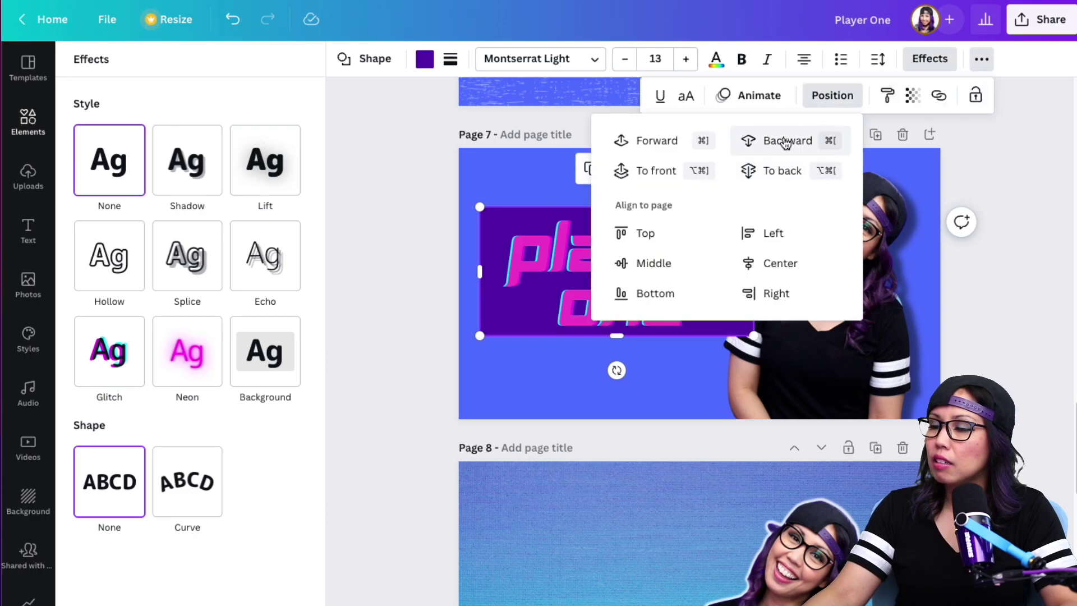
{"action": "left_click", "coordinate": [1043, 405]}
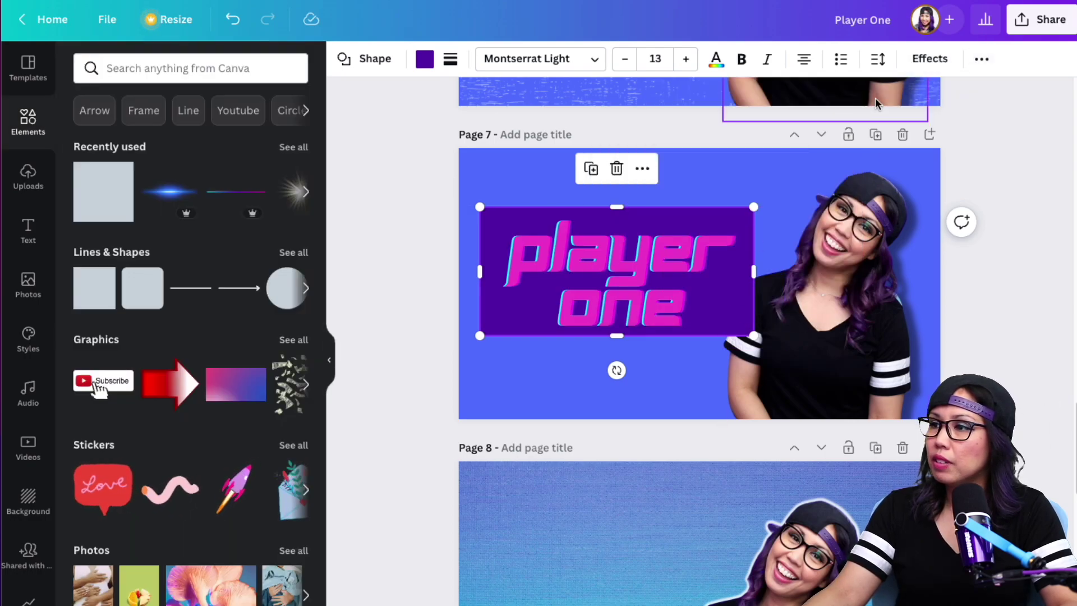
{"action": "left_click", "coordinate": [928, 58]}
{"action": "left_click", "coordinate": [979, 59]}
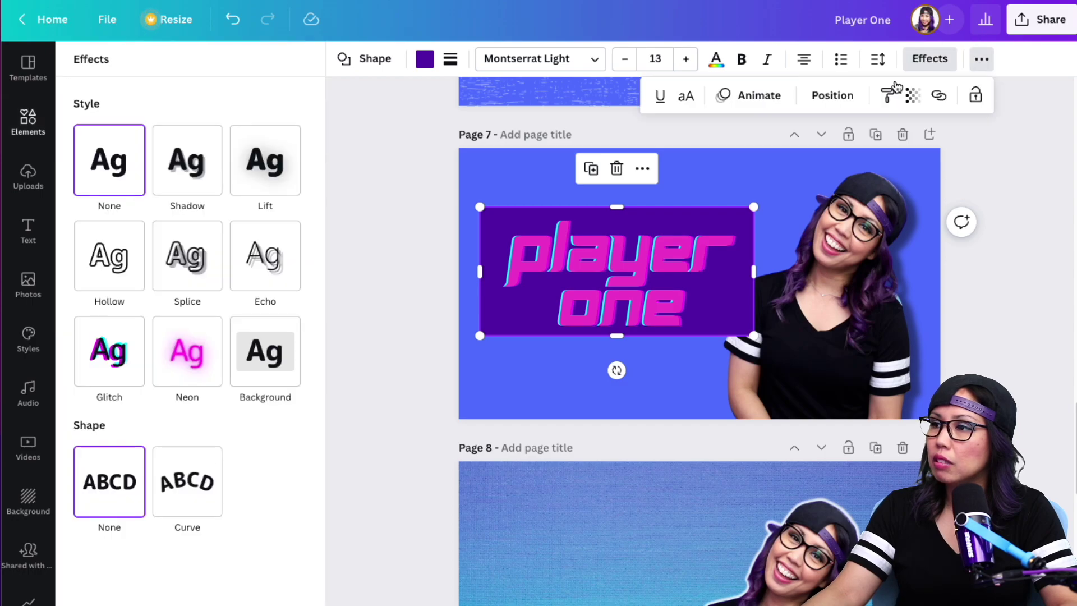
{"action": "left_click", "coordinate": [851, 96]}
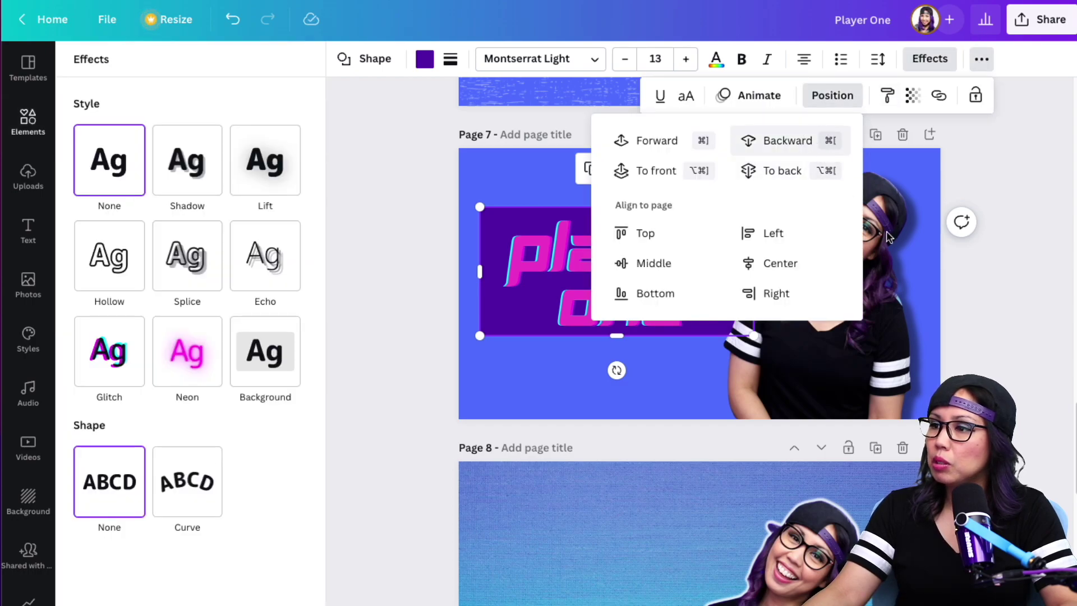
{"action": "left_click", "coordinate": [1006, 349]}
{"action": "key", "text": "Escape"}
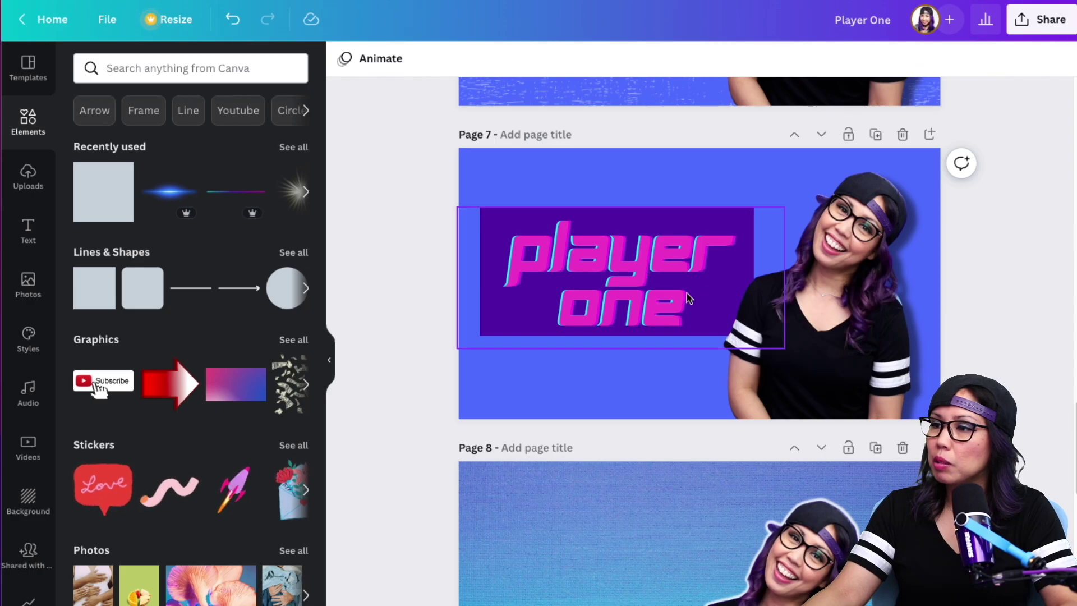
Nudge the "player one" text slightly upward on the purple rectangle on page 7
{"action": "left_click", "coordinate": [662, 292]}
{"action": "left_click", "coordinate": [661, 292]}
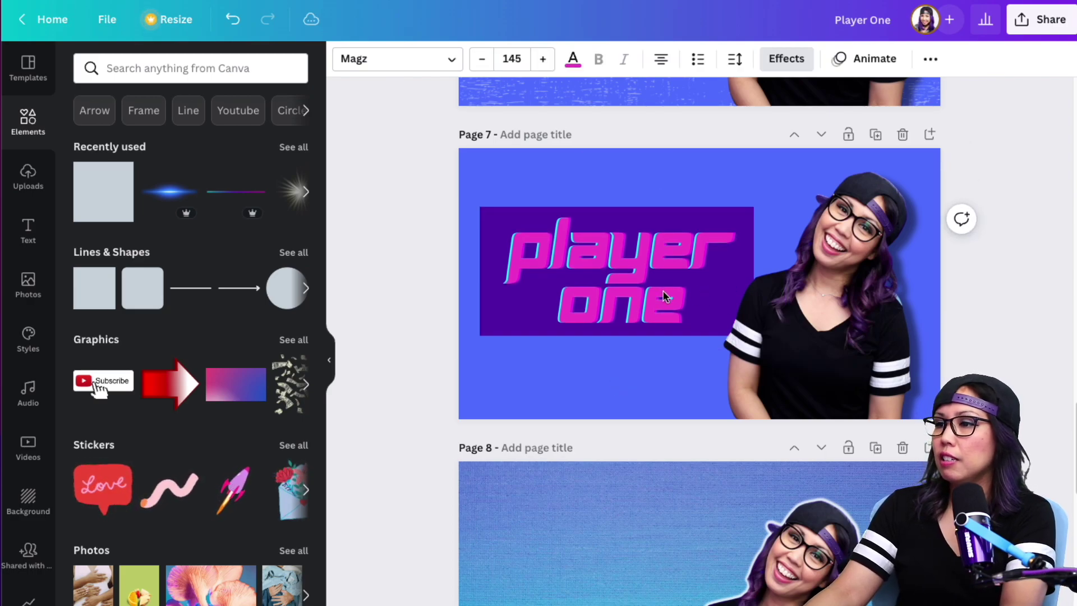
{"action": "left_click", "coordinate": [1041, 327]}
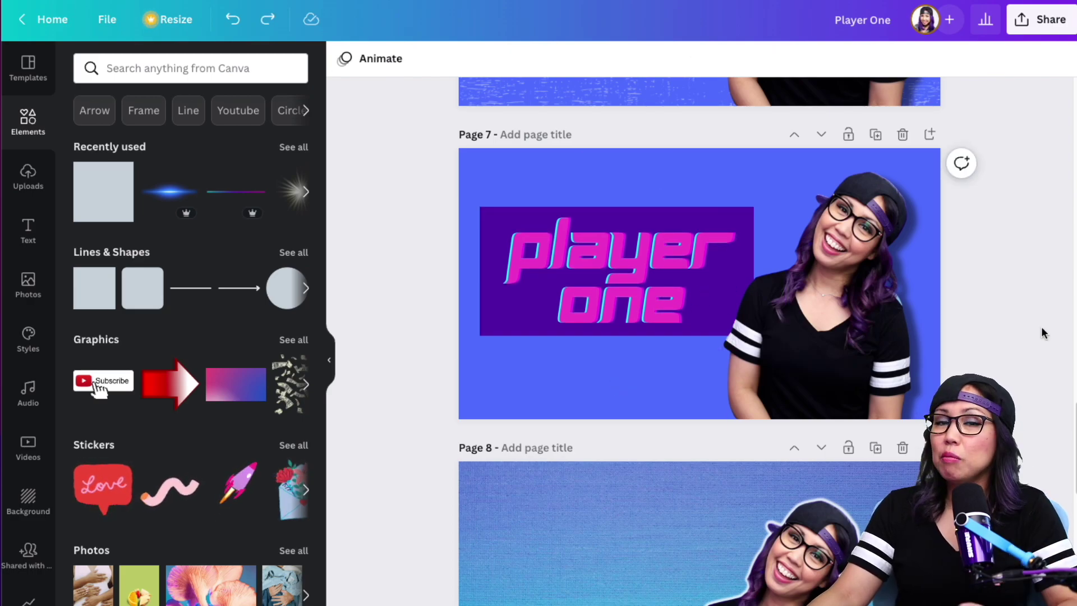
Duplicate page 7, and on the new page 8 place a copy of the "player one" text slightly up and left of the original
{"action": "left_click", "coordinate": [882, 137]}
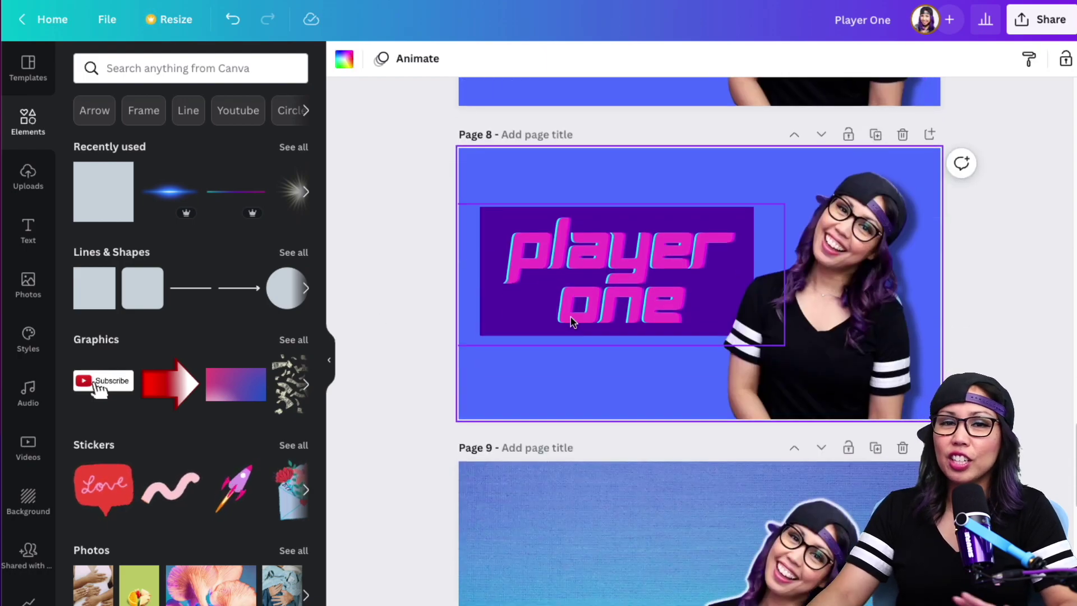
{"action": "left_click", "coordinate": [572, 322]}
{"action": "left_click", "coordinate": [582, 295]}
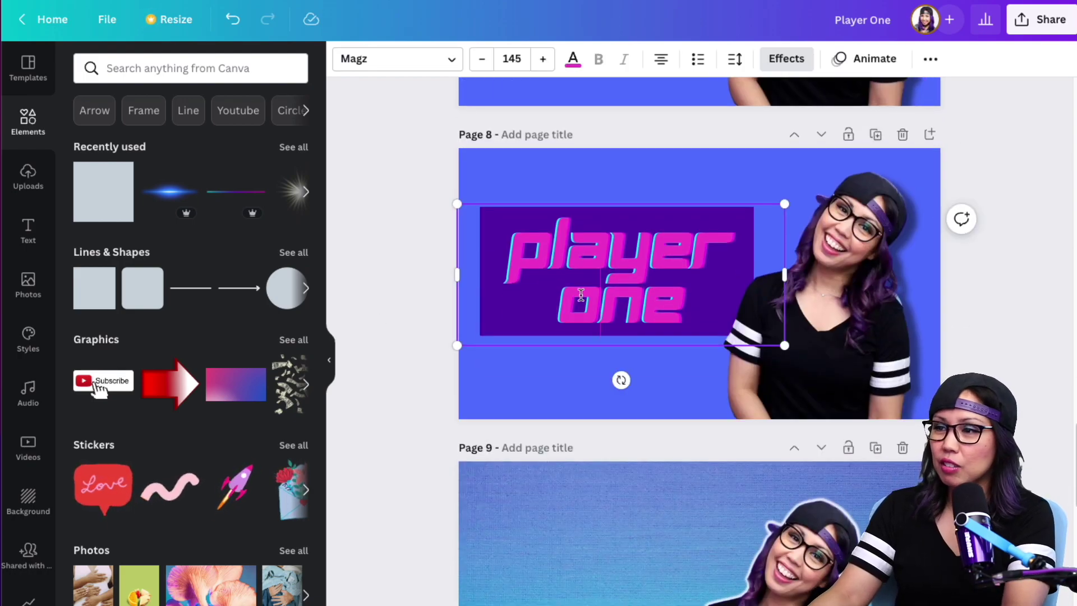
{"action": "left_click", "coordinate": [613, 296]}
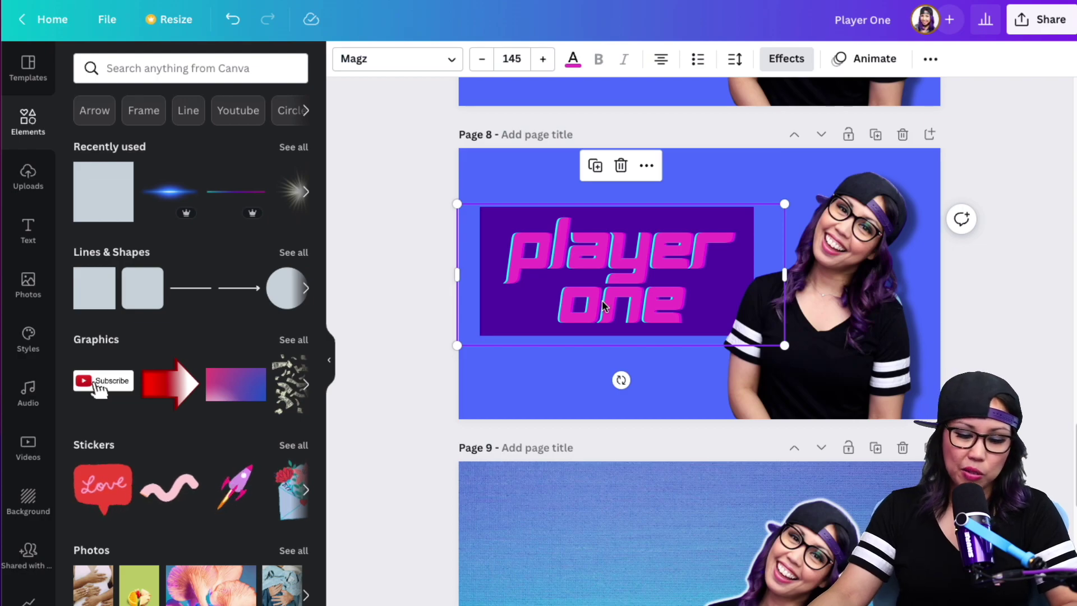
{"action": "key", "text": "ctrl+d"}
{"action": "left_click_drag", "start_coordinate": [614, 322], "coordinate": [602, 310]}
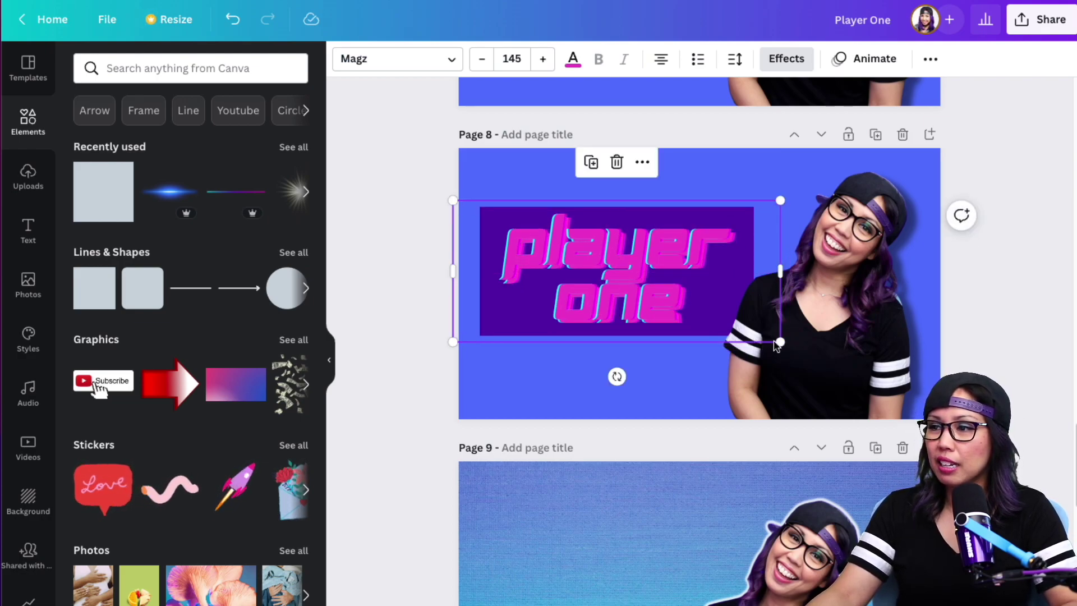
Enlarge the text copy on page 8 to font size 153 and color it white
{"action": "left_click_drag", "start_coordinate": [779, 342], "coordinate": [794, 356]}
{"action": "left_click_drag", "start_coordinate": [682, 283], "coordinate": [672, 282]}
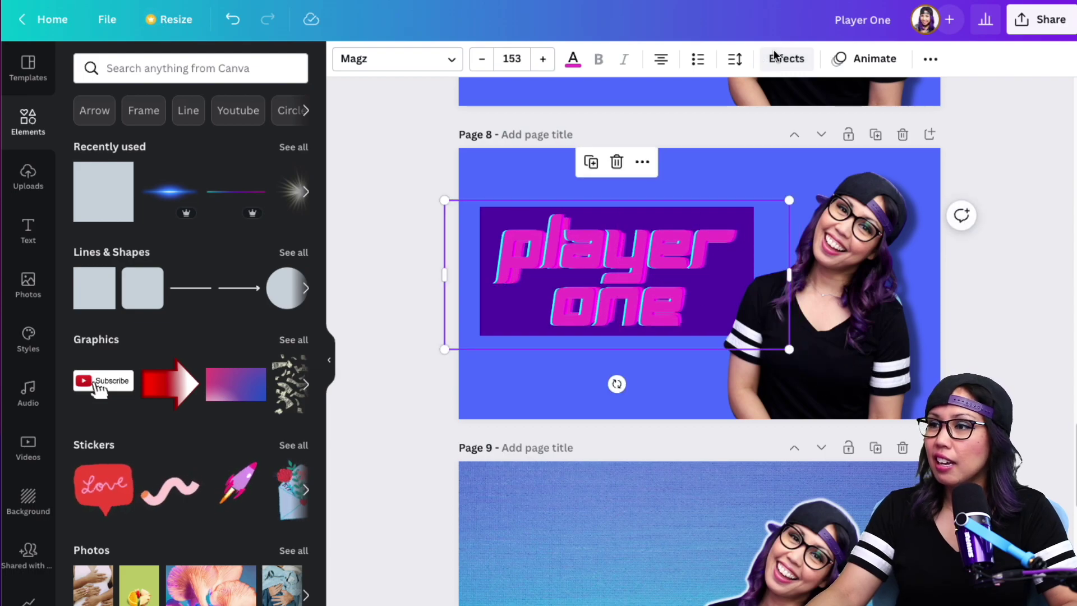
{"action": "left_click", "coordinate": [573, 58]}
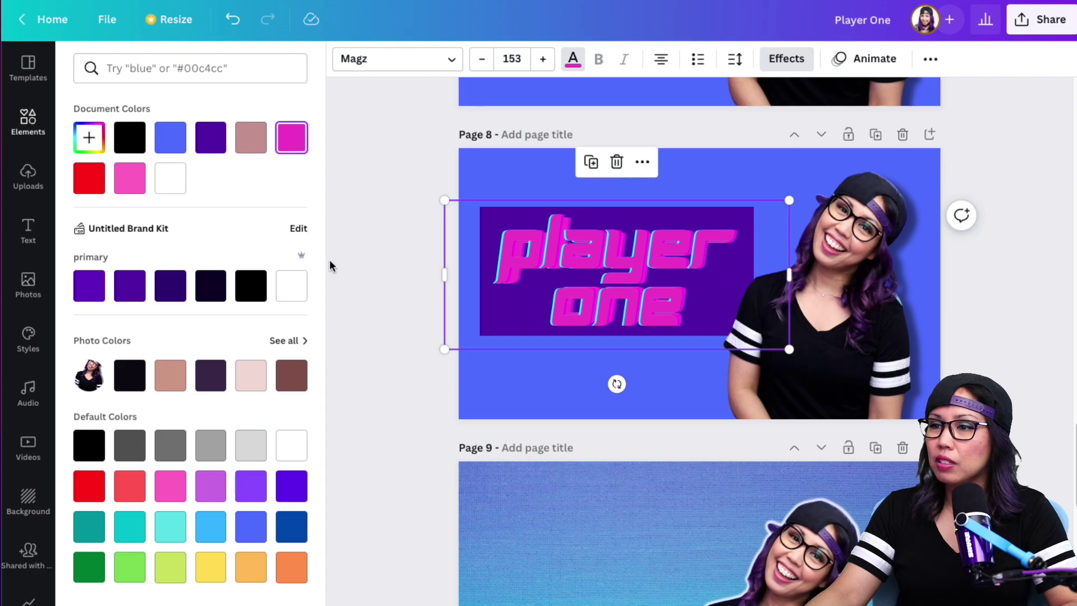
{"action": "left_click", "coordinate": [292, 286]}
Shift the enlarged text copy to the right, slightly offset from the pink text, and recolor it light green
{"action": "left_click", "coordinate": [692, 236]}
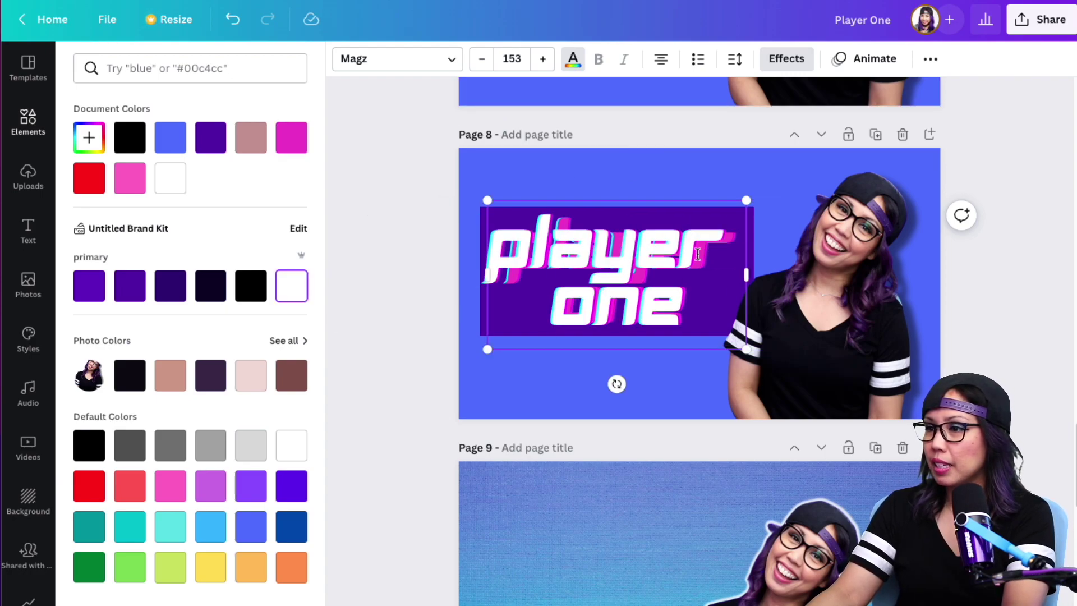
{"action": "left_click", "coordinate": [677, 278]}
{"action": "left_click", "coordinate": [665, 241]}
{"action": "left_click_drag", "start_coordinate": [659, 241], "coordinate": [673, 247]}
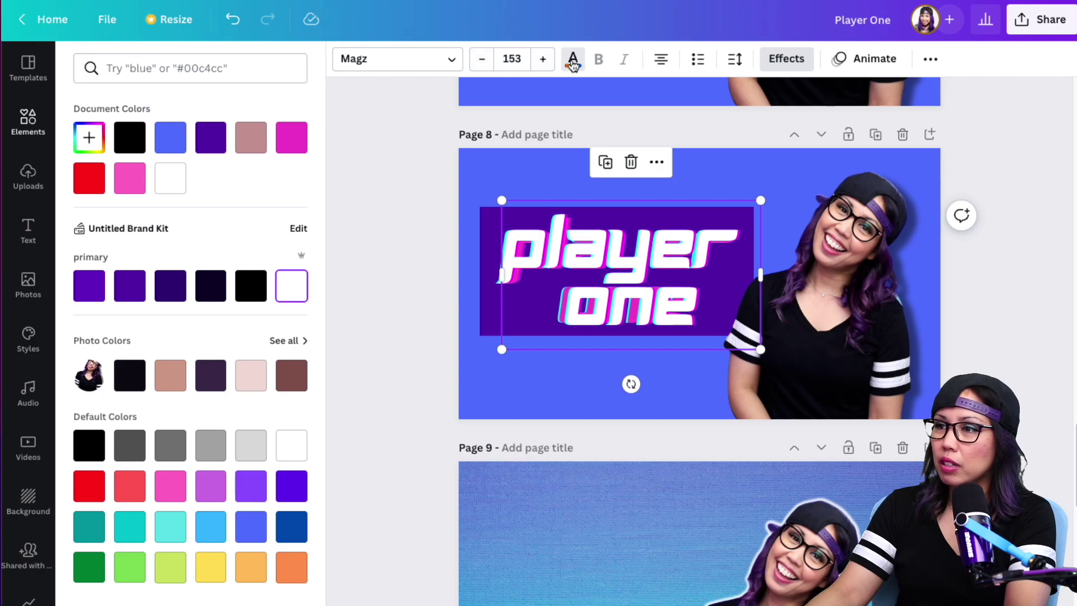
{"action": "left_click", "coordinate": [142, 556]}
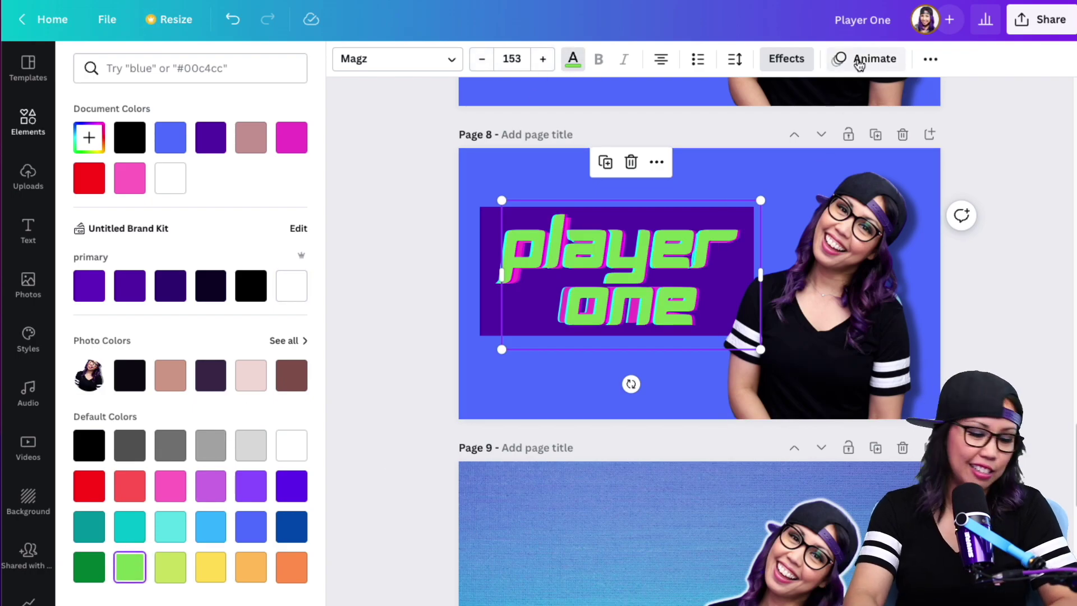
Send the green text copy behind the pink "player one" text and nudge the pink text slightly over it
{"action": "key", "text": "ctrl+plus"}
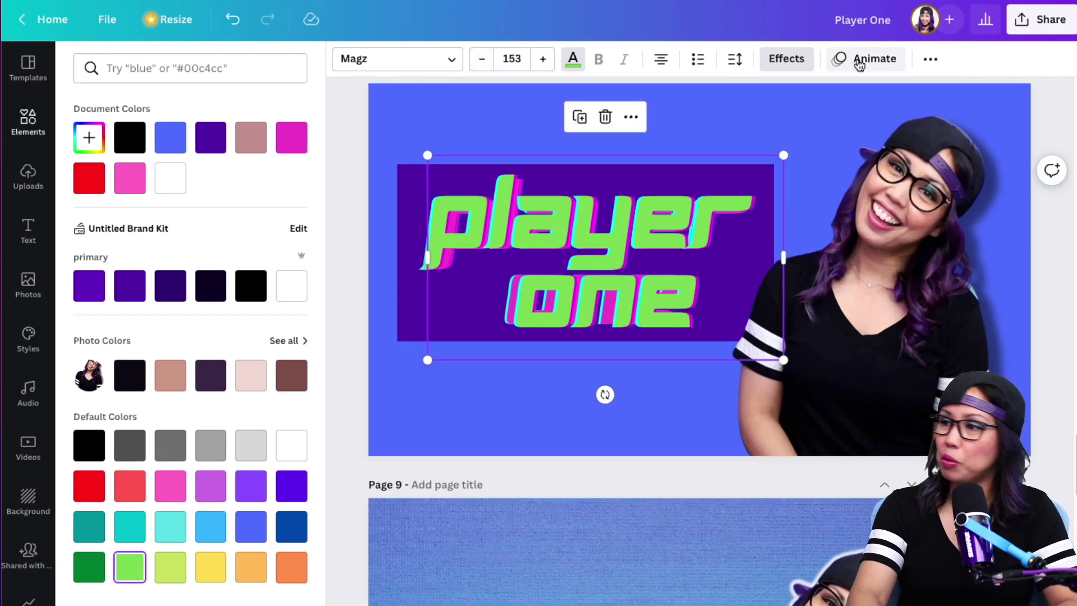
{"action": "left_click", "coordinate": [929, 63]}
{"action": "left_click", "coordinate": [796, 99]}
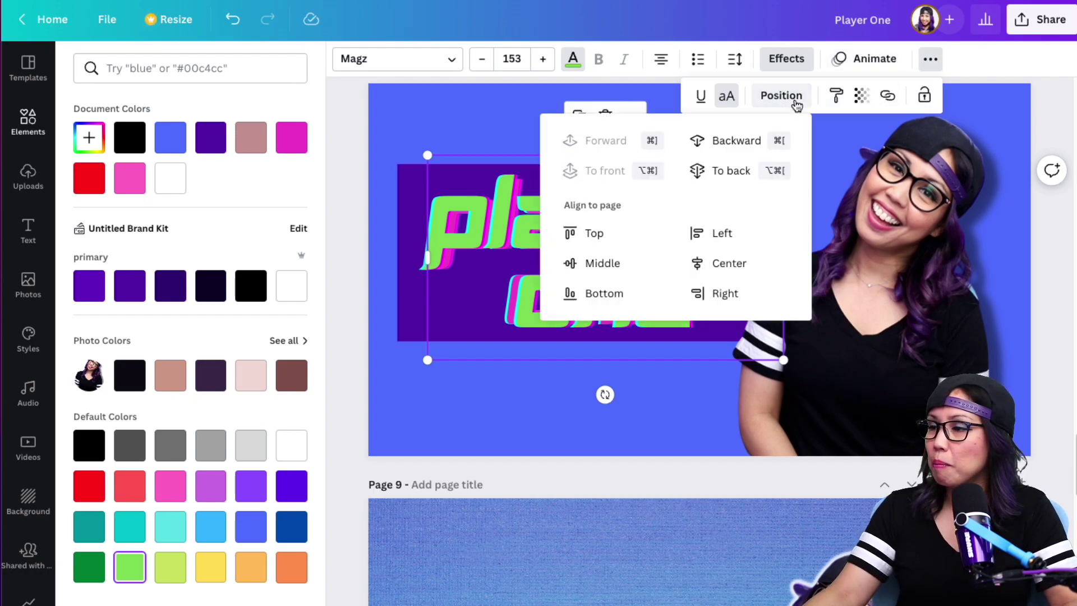
{"action": "left_click", "coordinate": [748, 150]}
{"action": "left_click", "coordinate": [490, 425]}
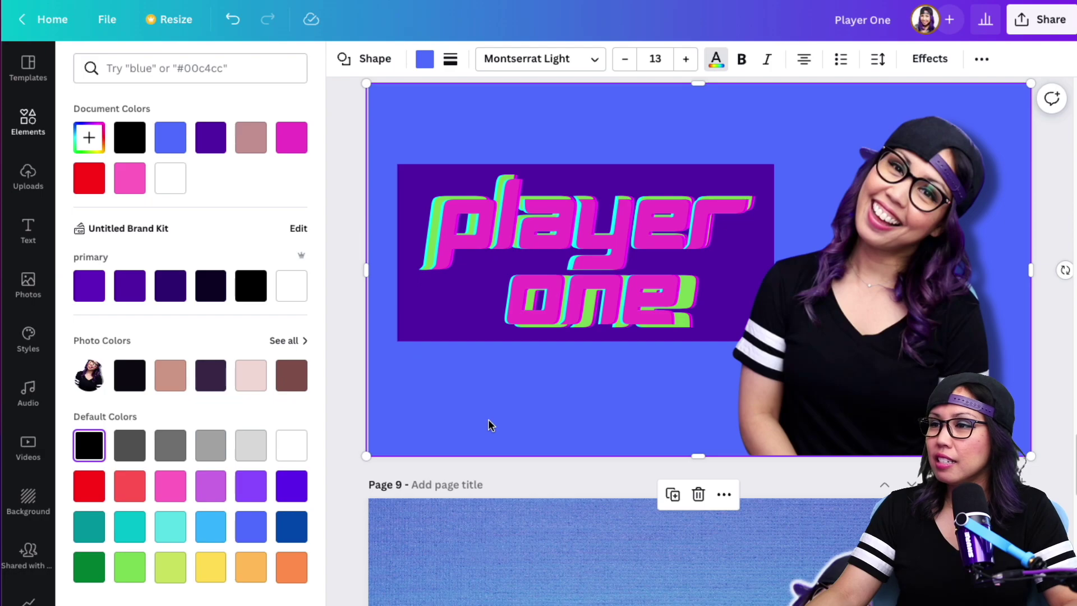
{"action": "left_click", "coordinate": [707, 305]}
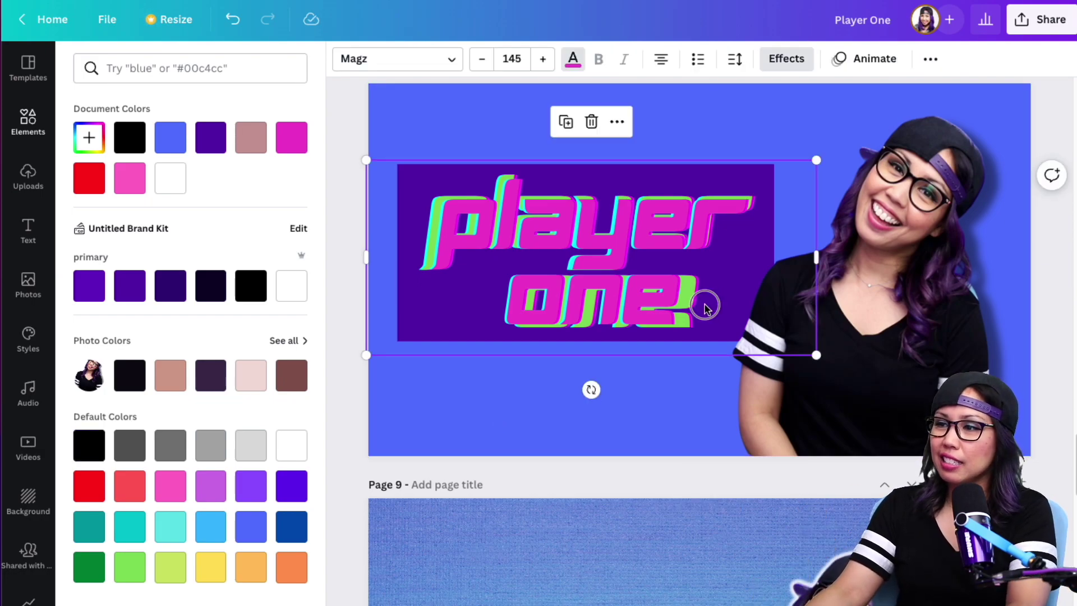
{"action": "left_click_drag", "start_coordinate": [705, 305], "coordinate": [709, 306]}
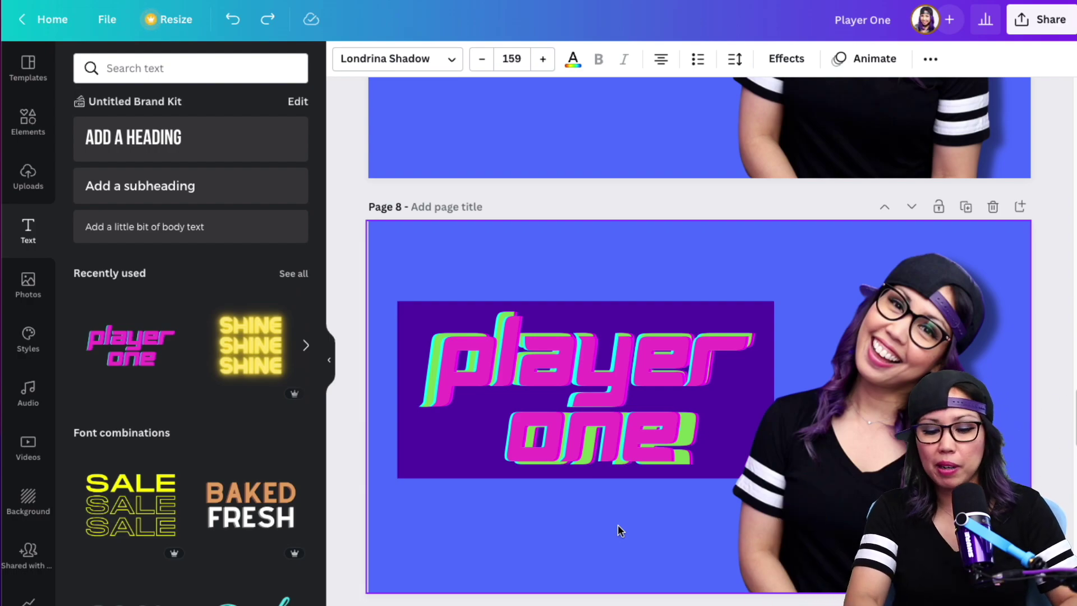
Search the templates for "youtube thumbnail"
{"action": "key", "text": "ctrl+minus"}
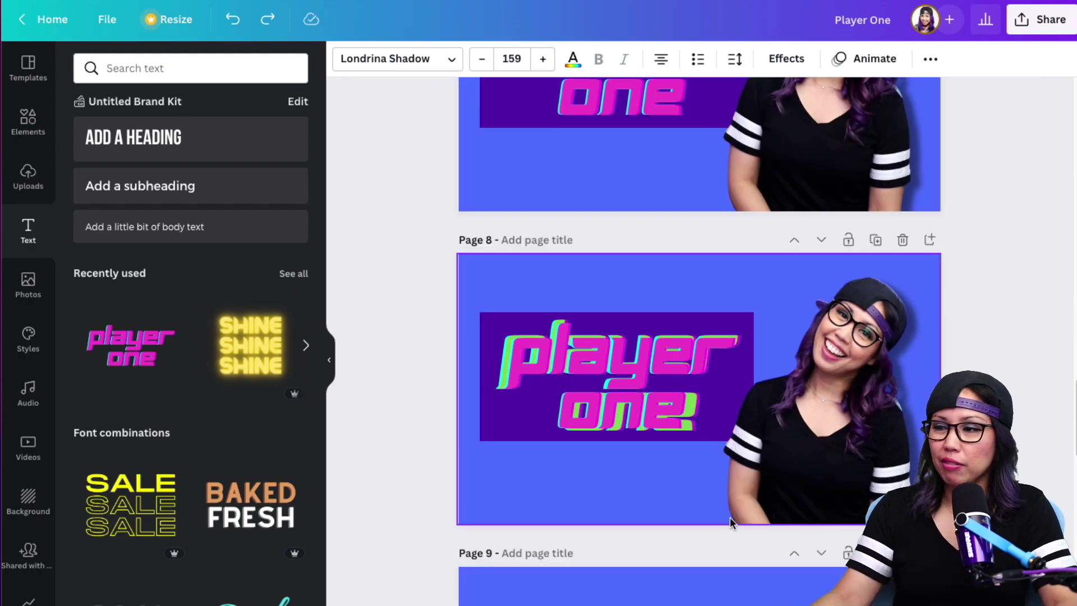
{"action": "scroll", "coordinate": [717, 496], "scroll_direction": "up", "scroll_amount": 3}
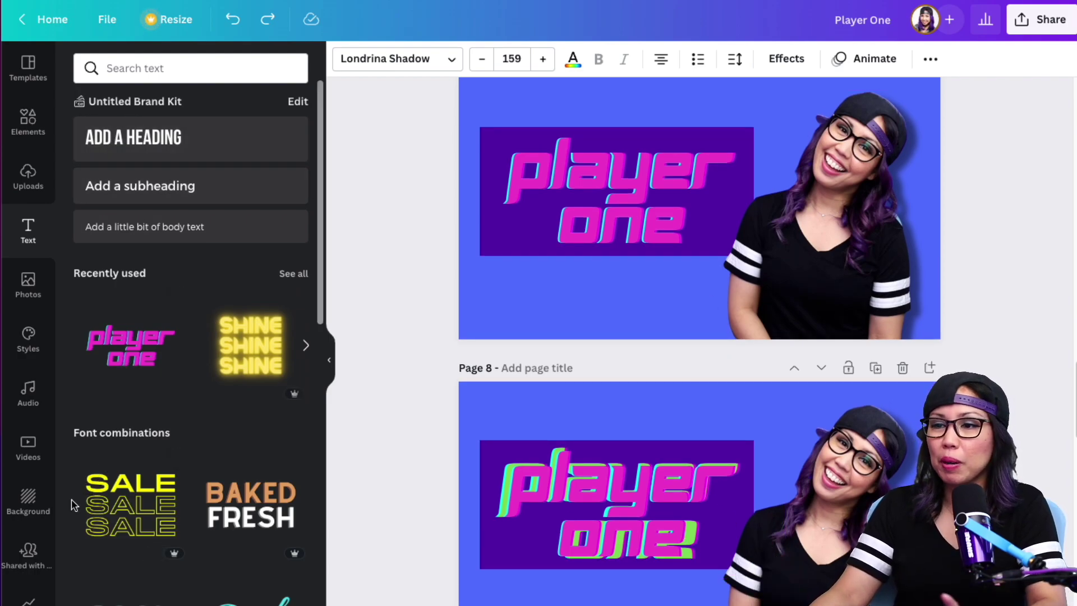
{"action": "left_click", "coordinate": [29, 68]}
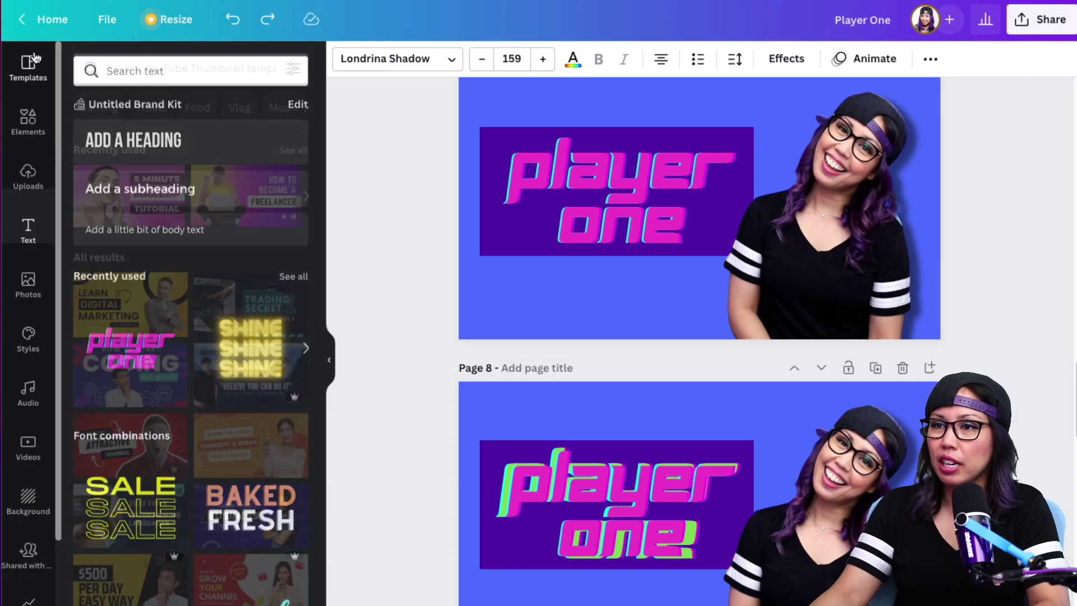
{"action": "left_click", "coordinate": [169, 61]}
{"action": "type", "text": "youtube"}
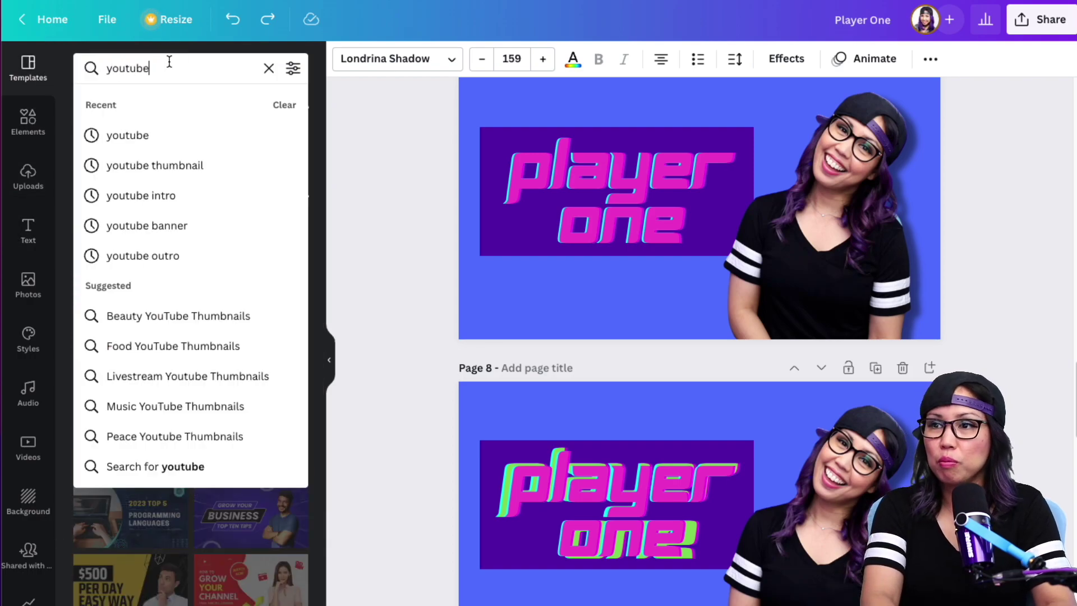
{"action": "type", "text": " thumbnails"}
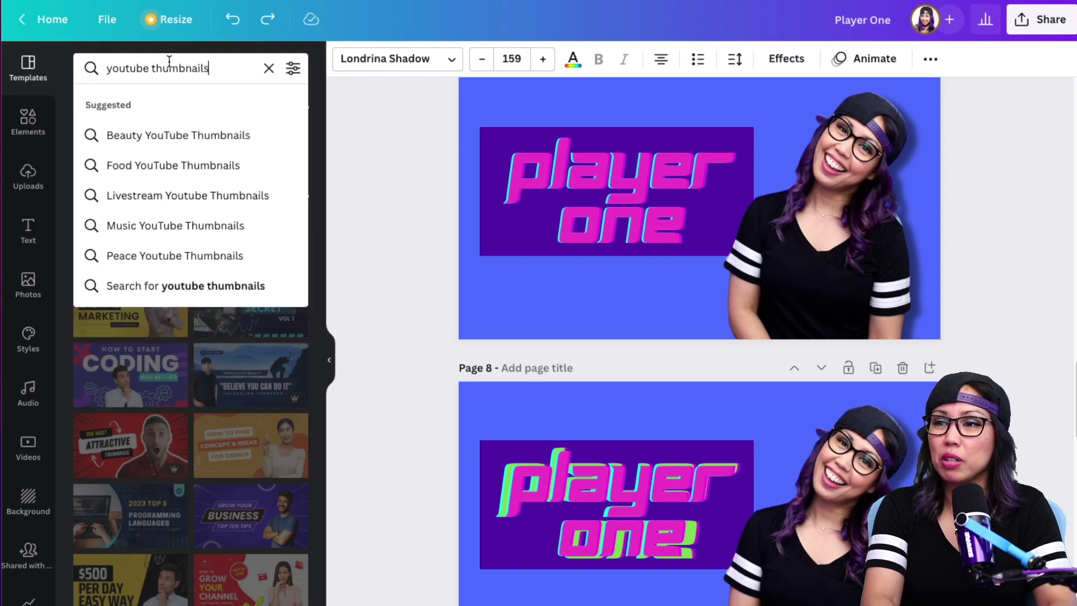
{"action": "key", "text": "Return"}
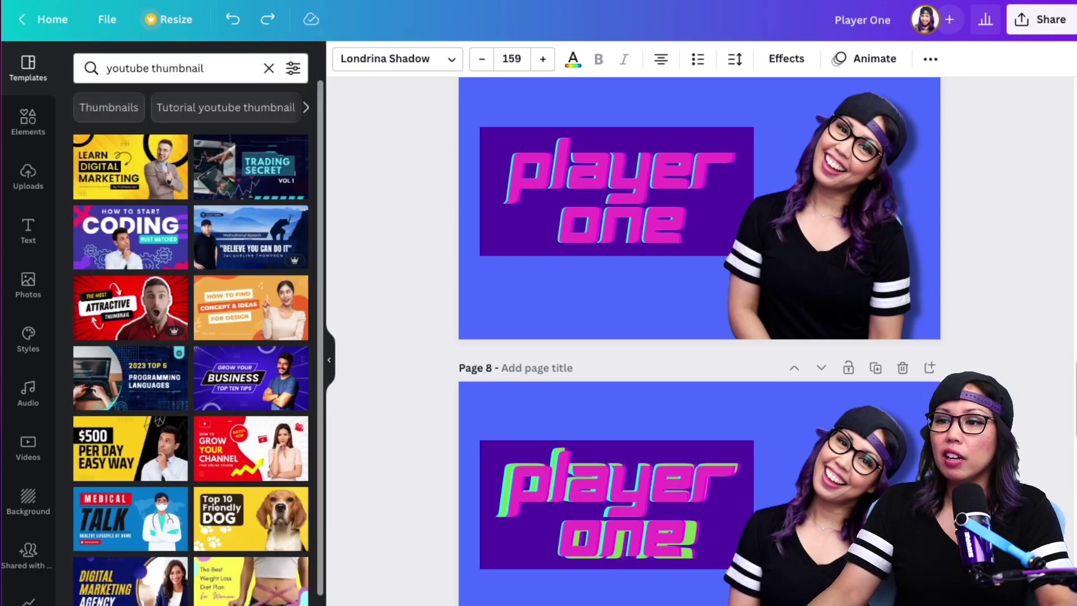
Duplicate page 8 and apply the purple "Grow your business top ten tips" template to the new page 9
{"action": "left_click", "coordinate": [875, 367]}
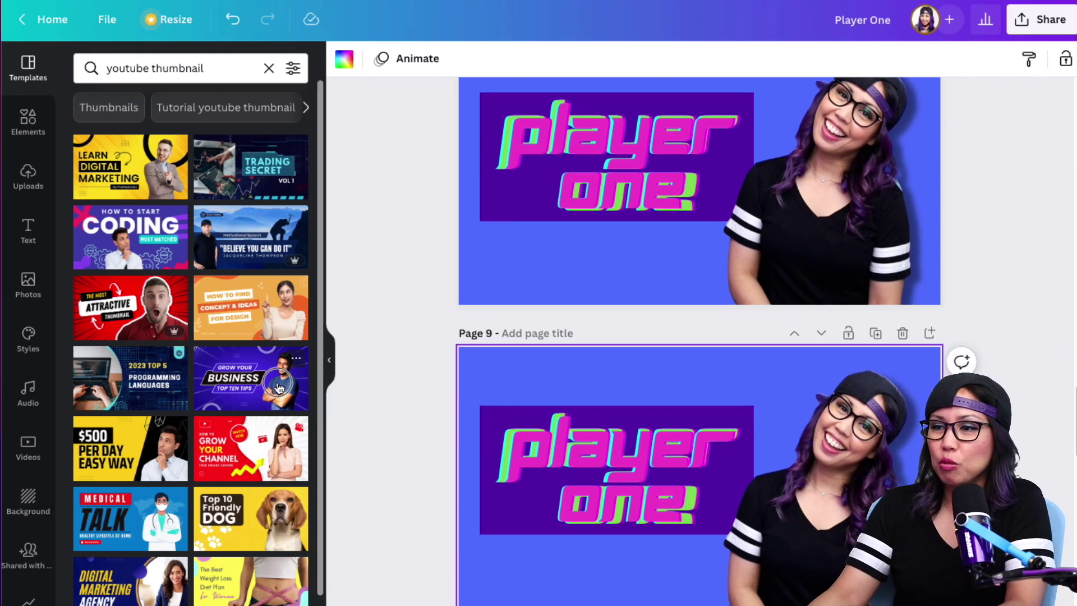
{"action": "left_click_drag", "start_coordinate": [251, 378], "coordinate": [732, 476]}
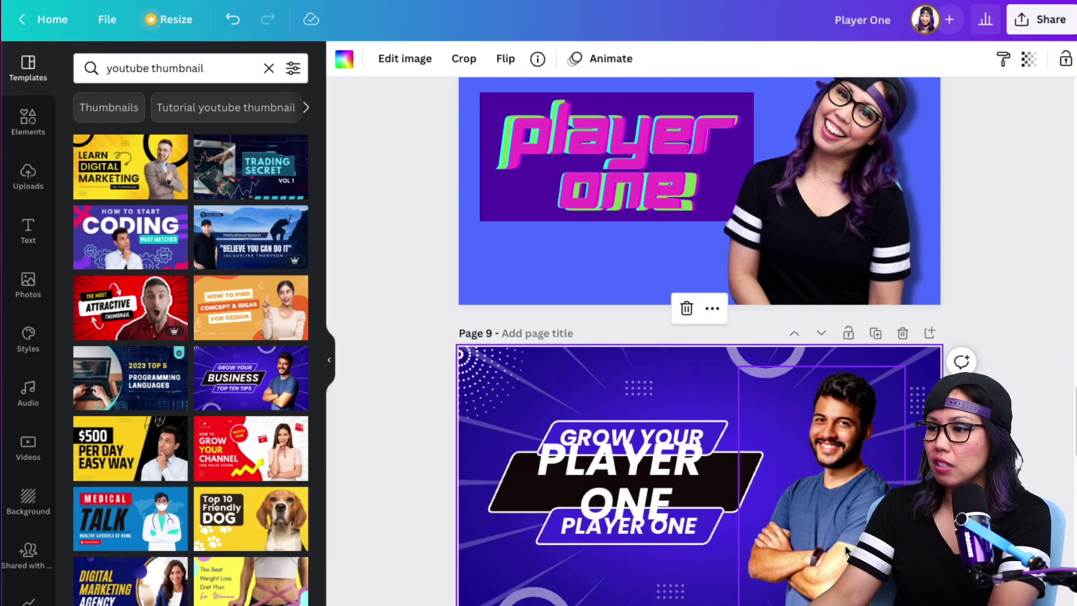
Replace the man on page 9 with a copy of the woman's cutout from page 8, enlarged and positioned to the right of the text
{"action": "left_click", "coordinate": [845, 366]}
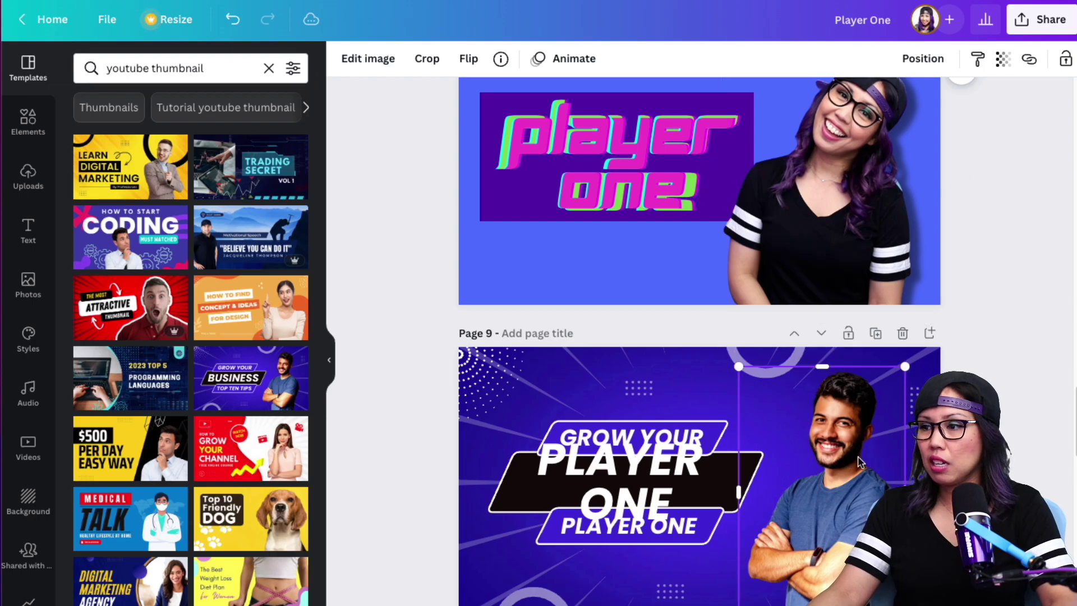
{"action": "key", "text": "Delete"}
{"action": "left_click", "coordinate": [870, 238]}
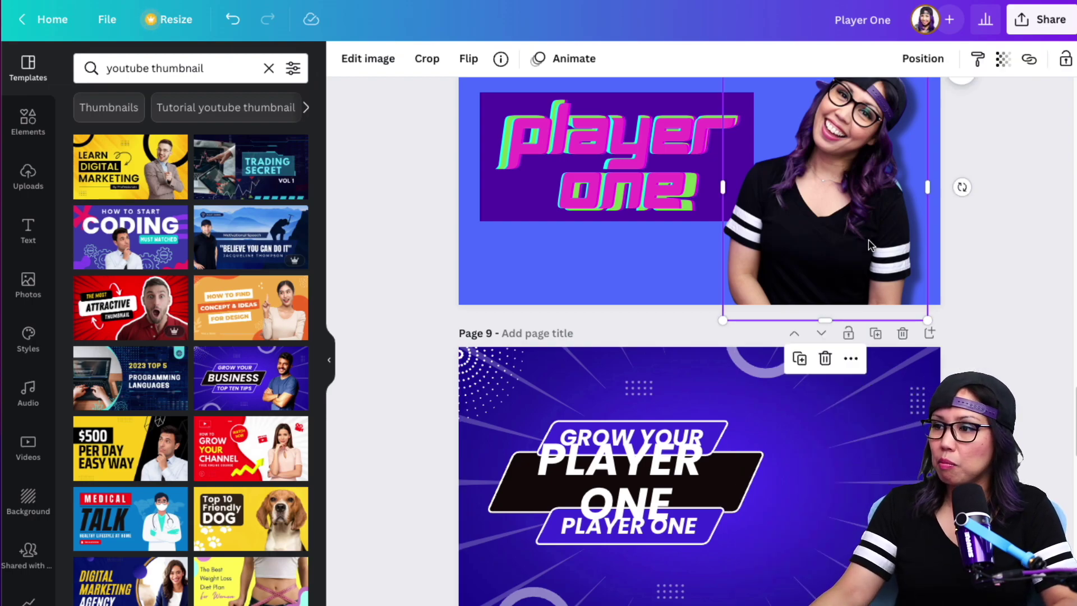
{"action": "left_click_drag", "start_coordinate": [855, 281], "coordinate": [831, 445]}
{"action": "scroll", "coordinate": [833, 483], "scroll_direction": "down", "scroll_amount": 3}
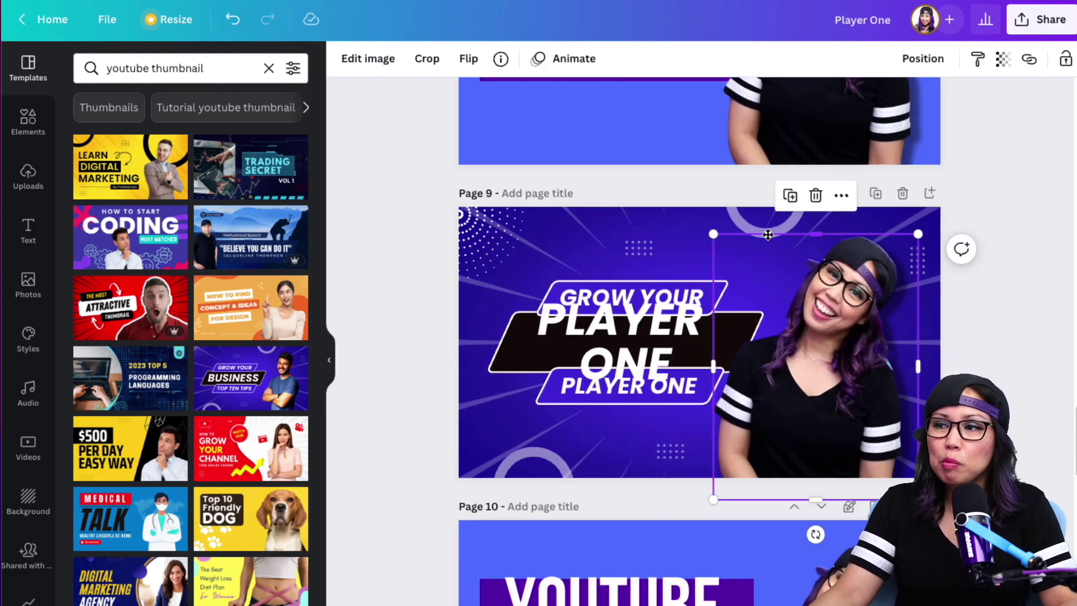
{"action": "left_click_drag", "start_coordinate": [713, 234], "coordinate": [681, 200]}
{"action": "mouse_move", "coordinate": [815, 330]}
{"action": "left_mouse_down"}
{"action": "mouse_move", "coordinate": [836, 380]}
{"action": "mouse_move", "coordinate": [812, 348]}
{"action": "left_mouse_up"}
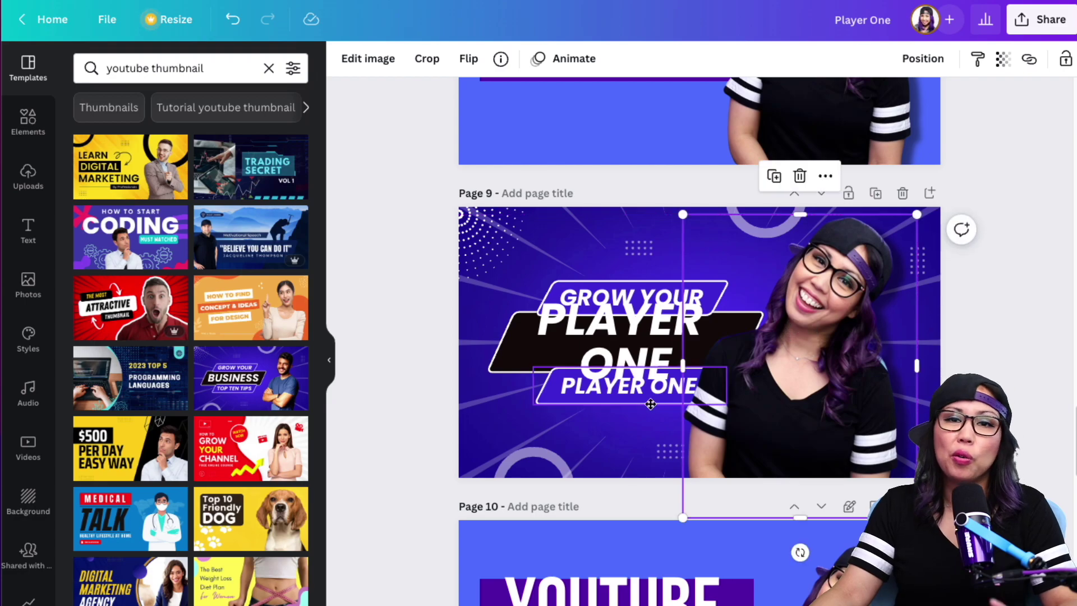
{"action": "left_click", "coordinate": [393, 404]}
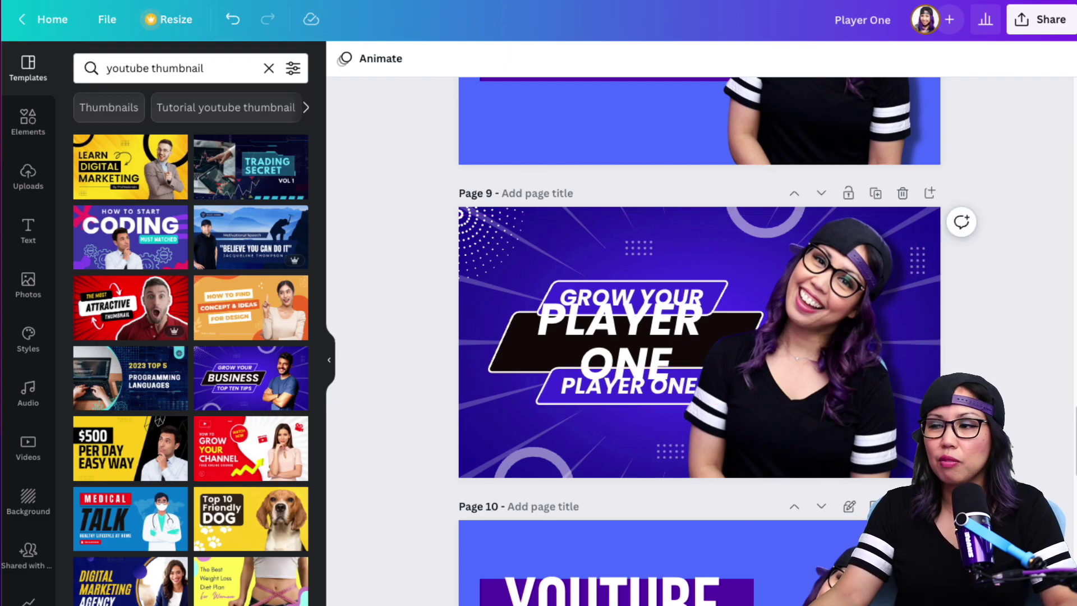
Add the uploaded photo of the woman with crossed arms and the smiling man to page 8, over the lower middle, and remove its background
{"action": "scroll", "coordinate": [392, 398], "scroll_direction": "up", "scroll_amount": 1}
{"action": "scroll", "coordinate": [180, 234], "scroll_direction": "down", "scroll_amount": 4}
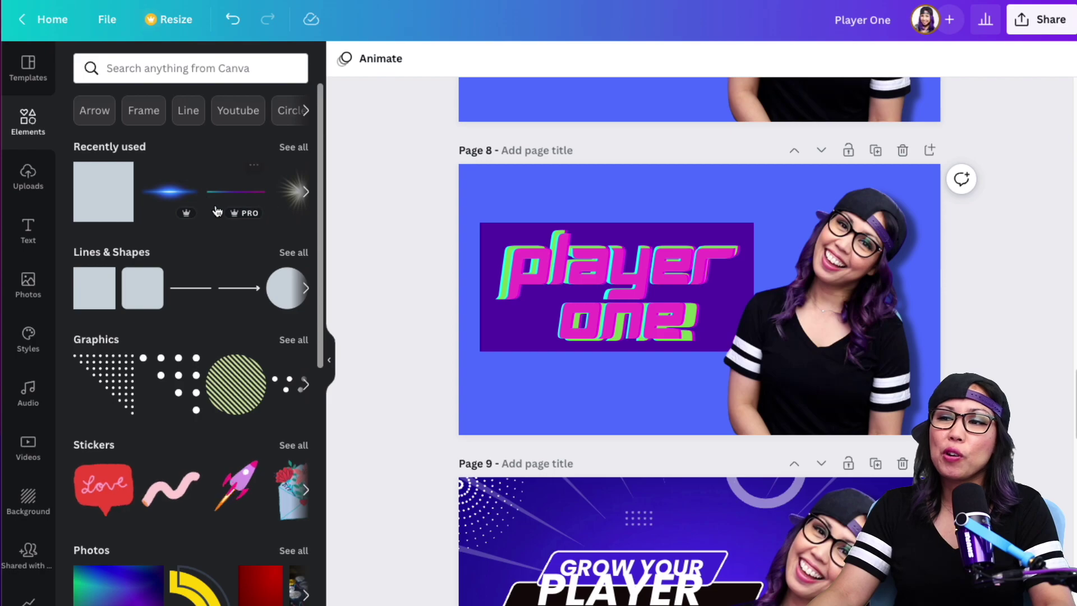
{"action": "left_click", "coordinate": [28, 177]}
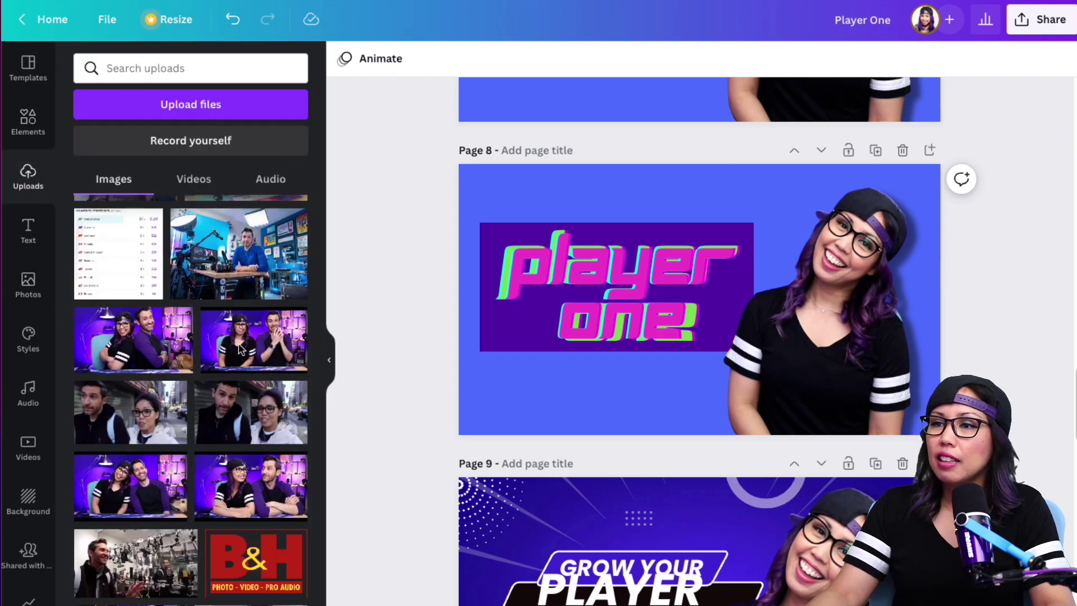
{"action": "left_click", "coordinate": [133, 339]}
{"action": "left_click_drag", "start_coordinate": [813, 310], "coordinate": [805, 352]}
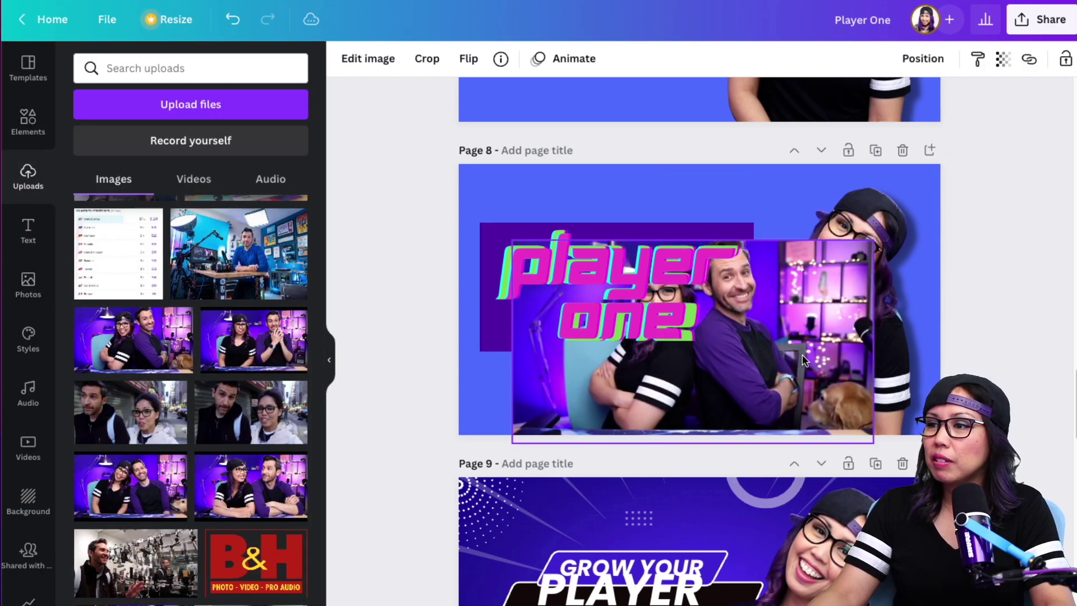
{"action": "left_click", "coordinate": [368, 59]}
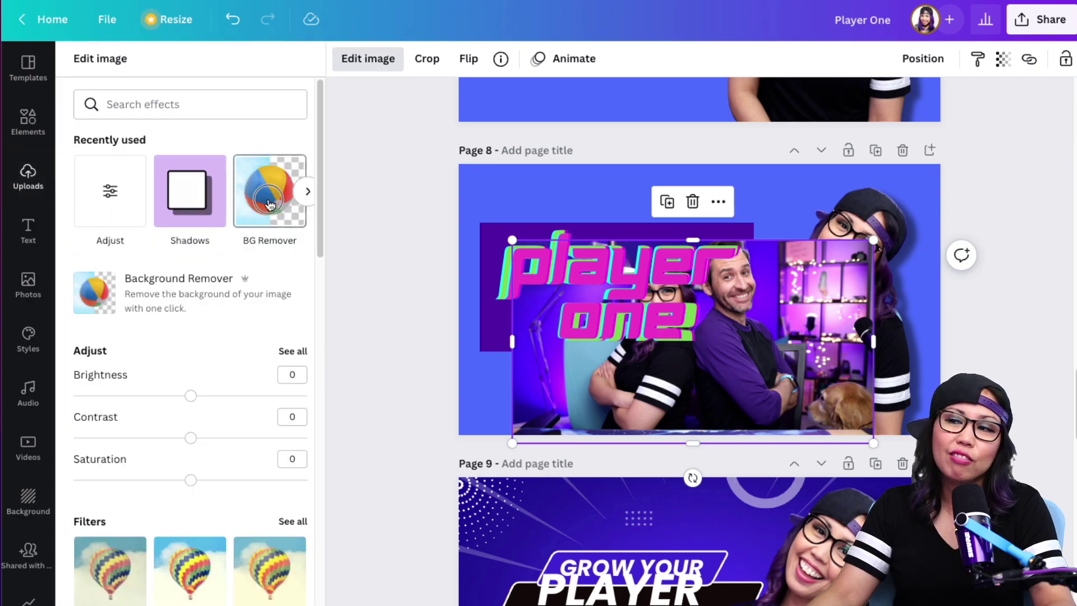
{"action": "left_click", "coordinate": [270, 205]}
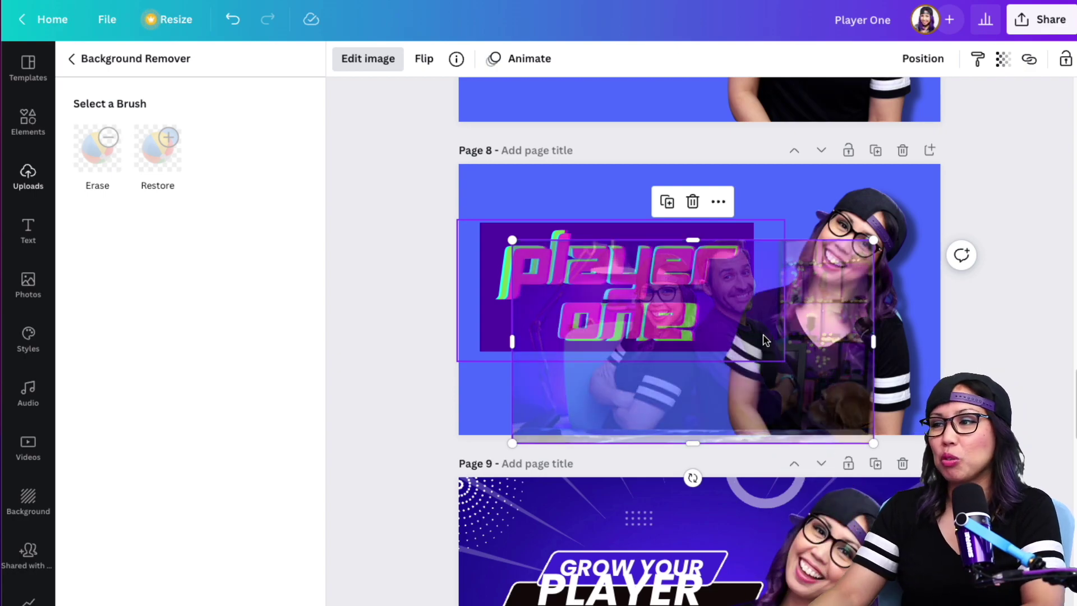
{"action": "left_click", "coordinate": [30, 134]}
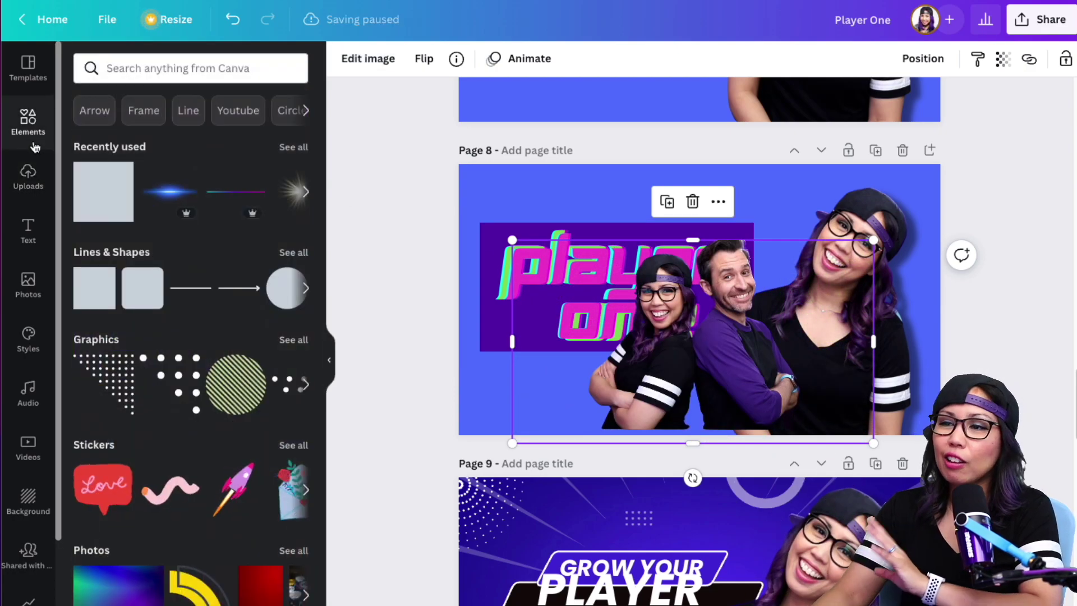
{"action": "scroll", "coordinate": [231, 484], "scroll_direction": "down", "scroll_amount": 5}
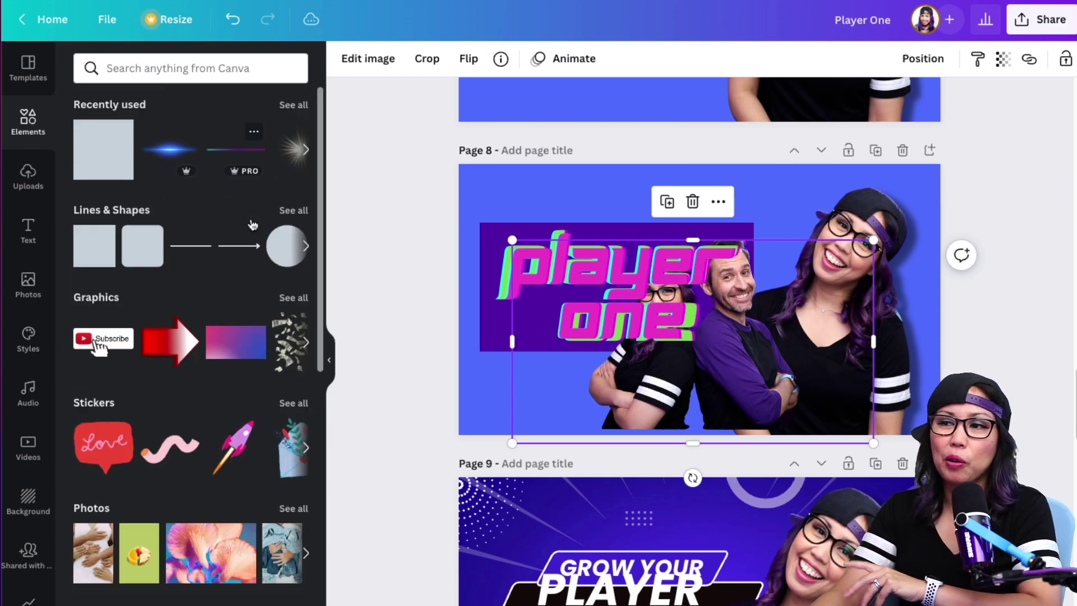
{"action": "scroll", "coordinate": [231, 484], "scroll_direction": "down", "scroll_amount": 7}
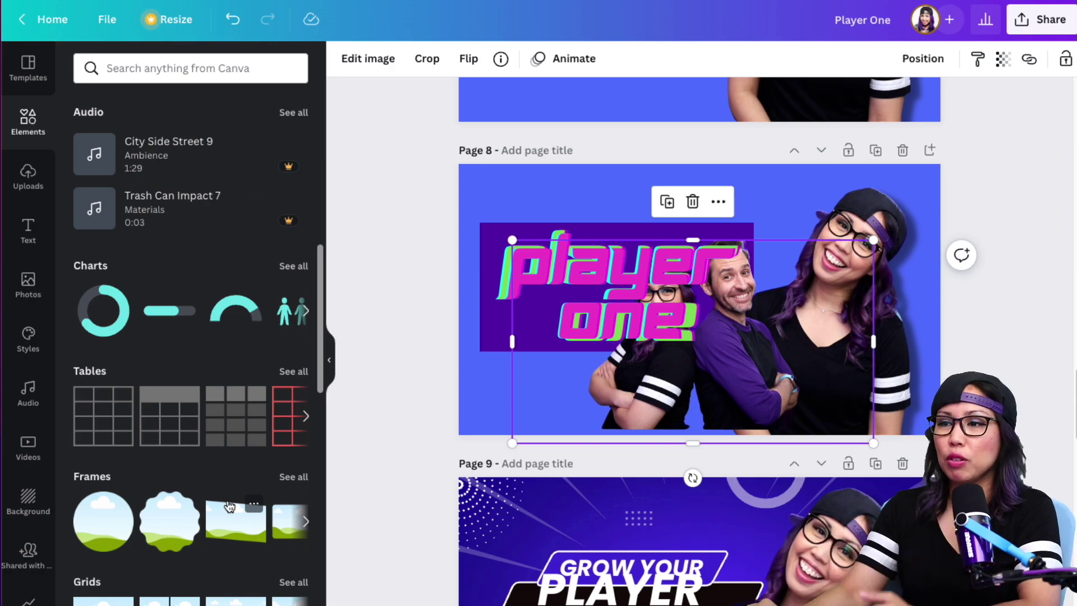
{"action": "scroll", "coordinate": [227, 508], "scroll_direction": "up", "scroll_amount": 6}
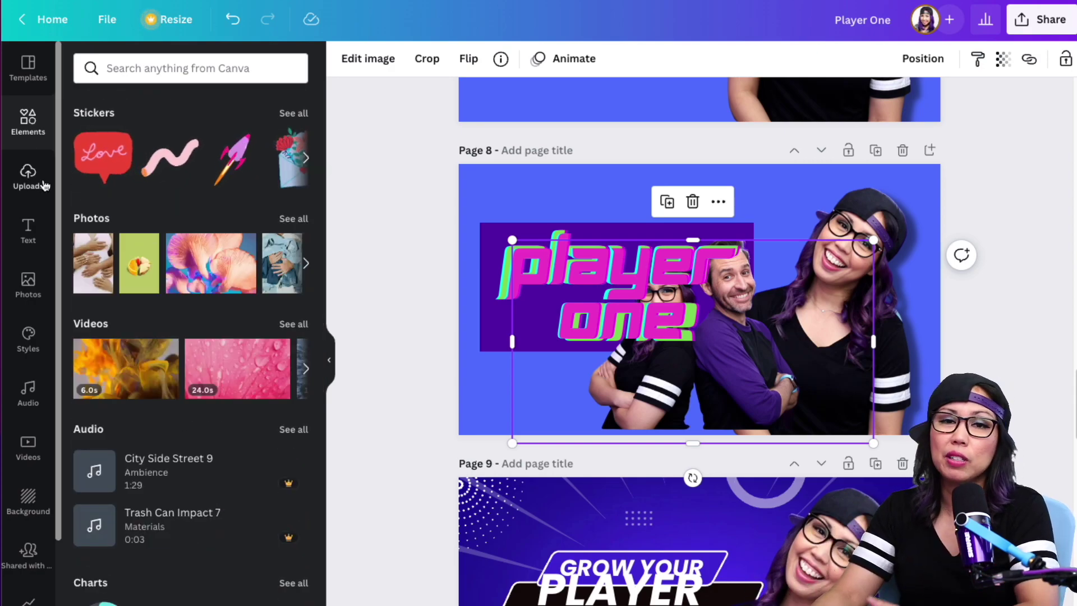